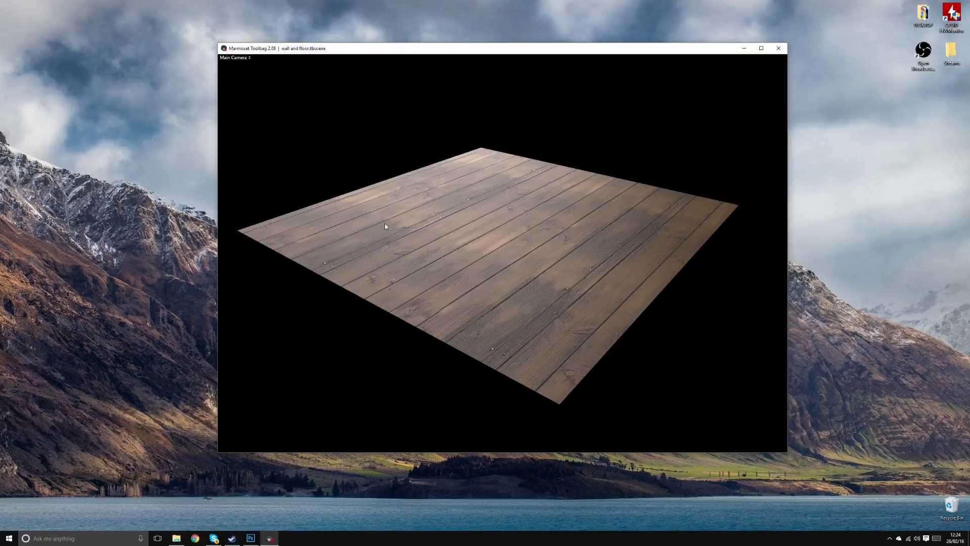
Try moving one floor tile away from its neighbours and undo each move.
left_click(374, 232)
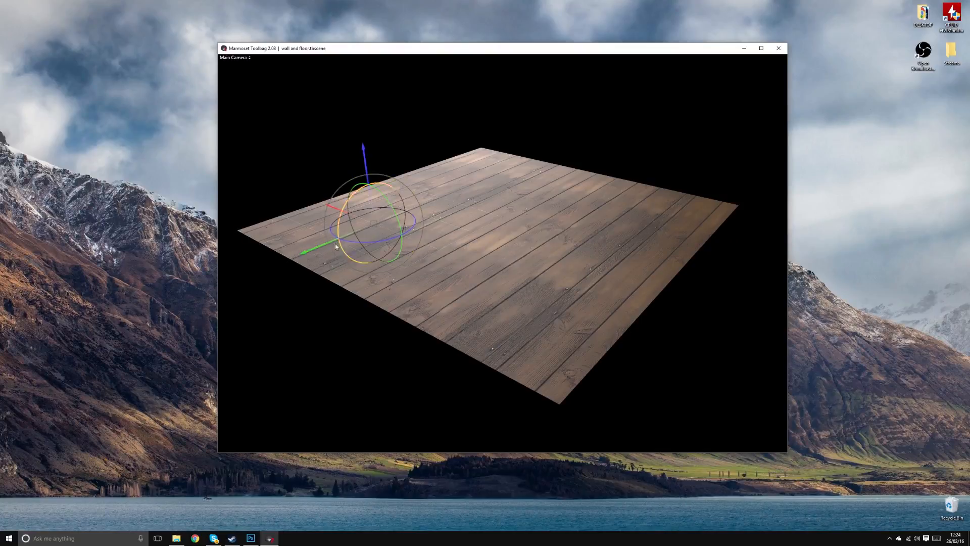
left_click_drag(335, 208, 329, 190)
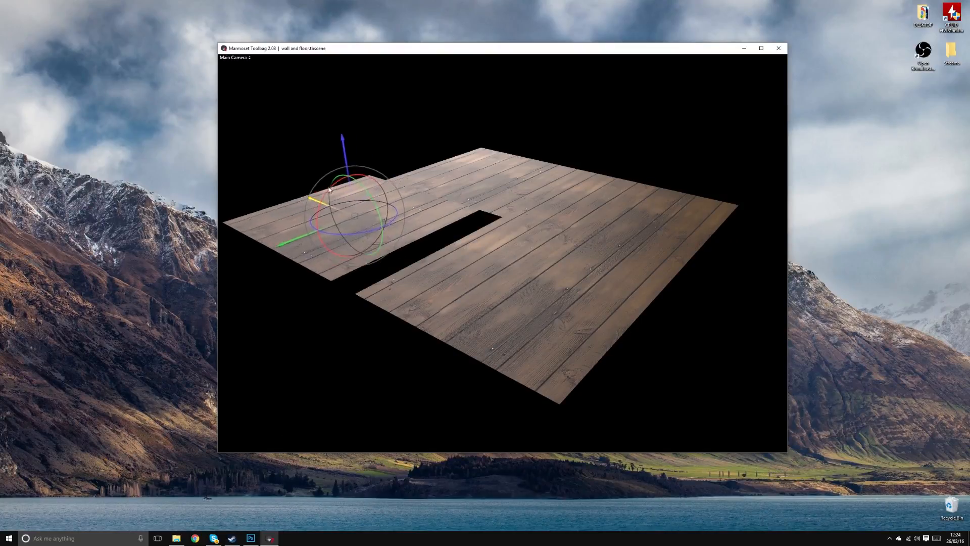
key("ctrl+z")
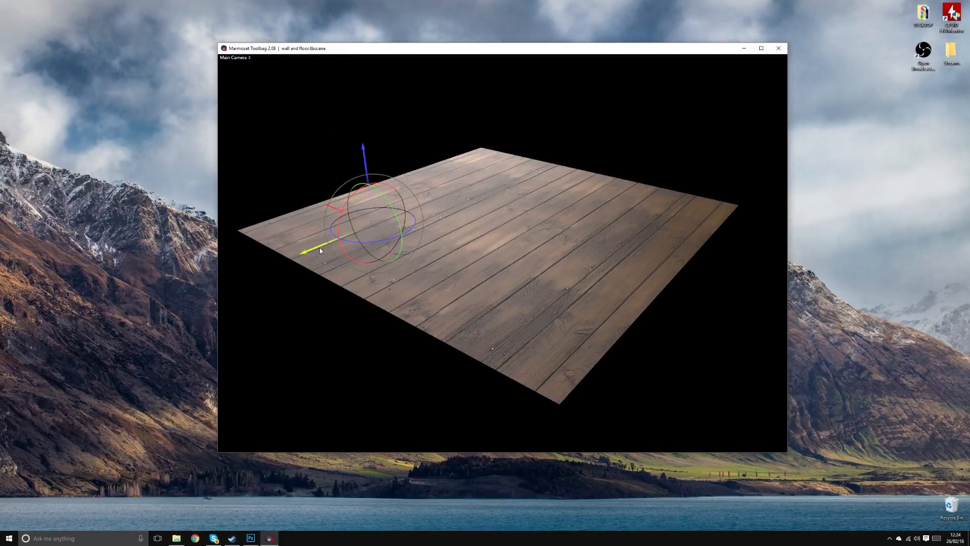
left_click_drag(455, 251, 526, 198)
left_click_drag(329, 233, 319, 226)
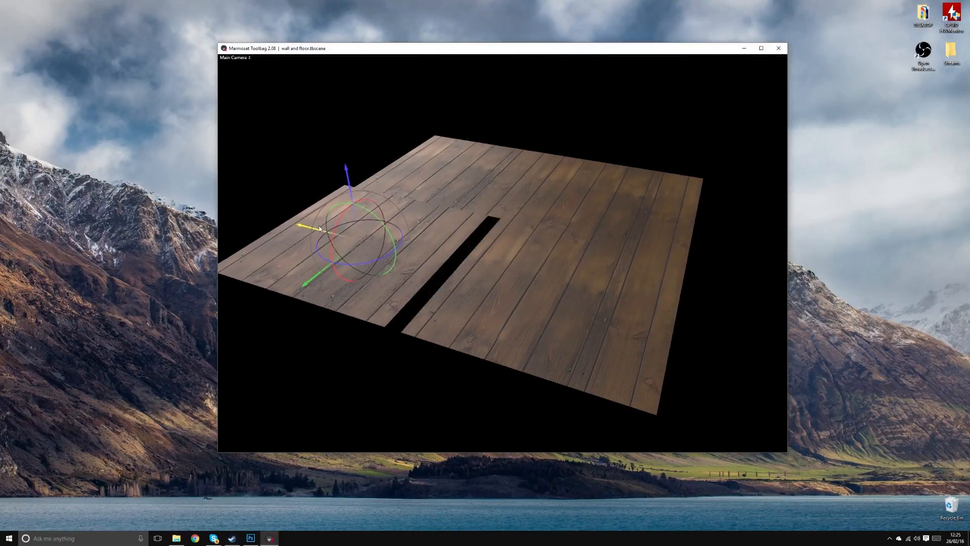
key("ctrl+z")
Examine the tiled wood floor from above, at low angles and up close for visible seams and repetition.
left_click_drag(494, 238, 531, 304)
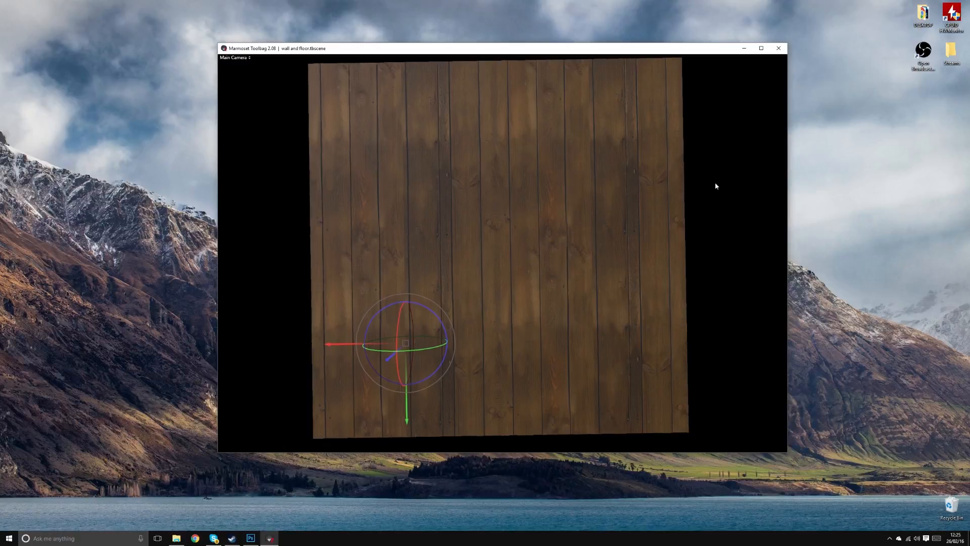
left_click_drag(714, 184, 640, 122)
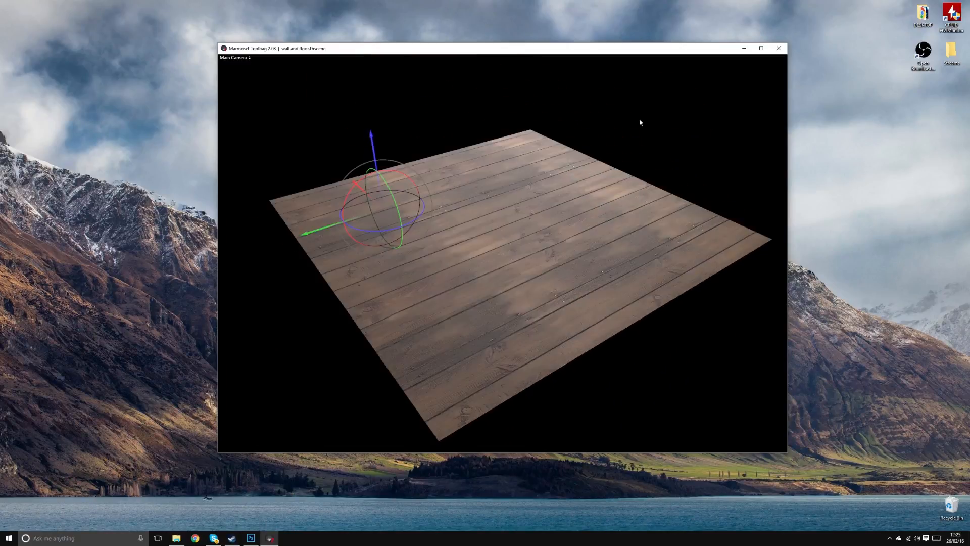
mouse_move(493, 179)
left_mouse_down()
mouse_move(627, 191)
mouse_move(565, 187)
mouse_move(576, 192)
mouse_move(532, 207)
mouse_move(545, 203)
left_mouse_up()
left_click_drag(562, 238, 500, 234)
left_click_drag(435, 233, 402, 275)
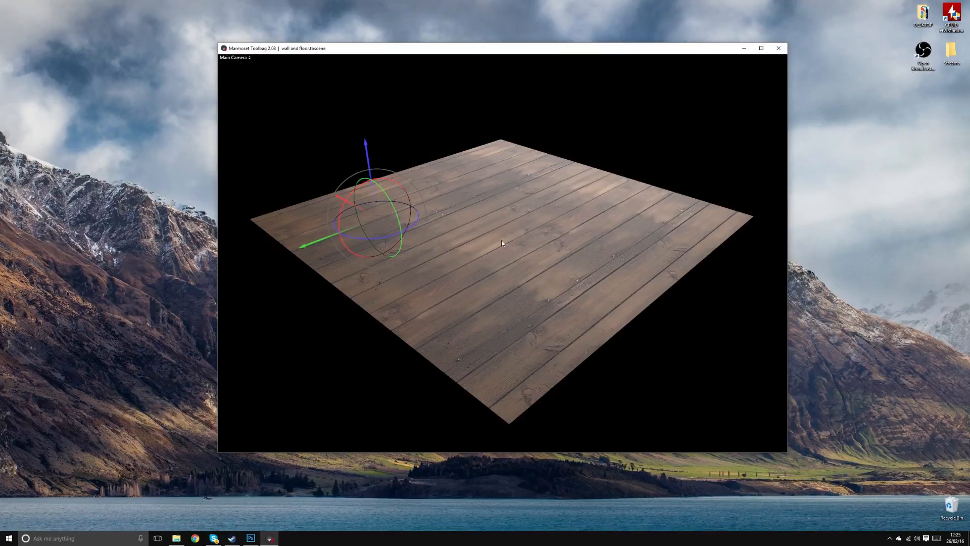
left_click_drag(504, 243, 448, 210)
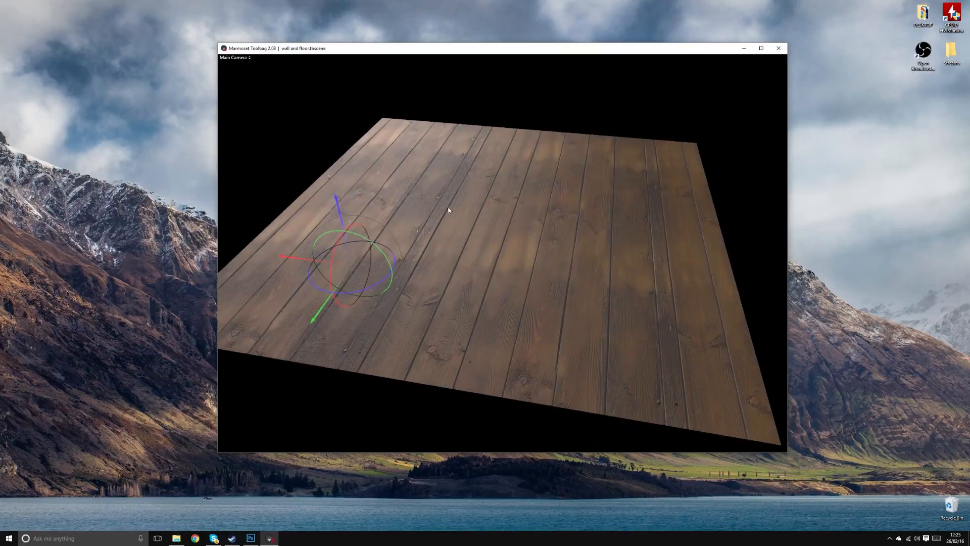
scroll(524, 295, "up", 5)
left_click_drag(514, 318, 510, 221)
left_click_drag(472, 266, 532, 231)
scroll(483, 253, "down", 5)
scroll(512, 273, "down", 5)
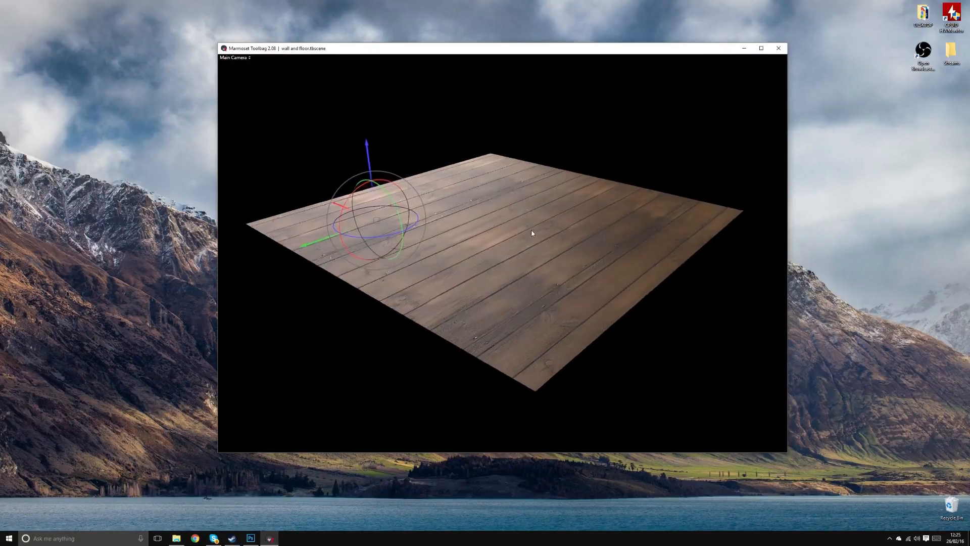
left_click(538, 149)
Switch to Photoshop and convert the wood image's locked background into an editable layer.
left_click(745, 48)
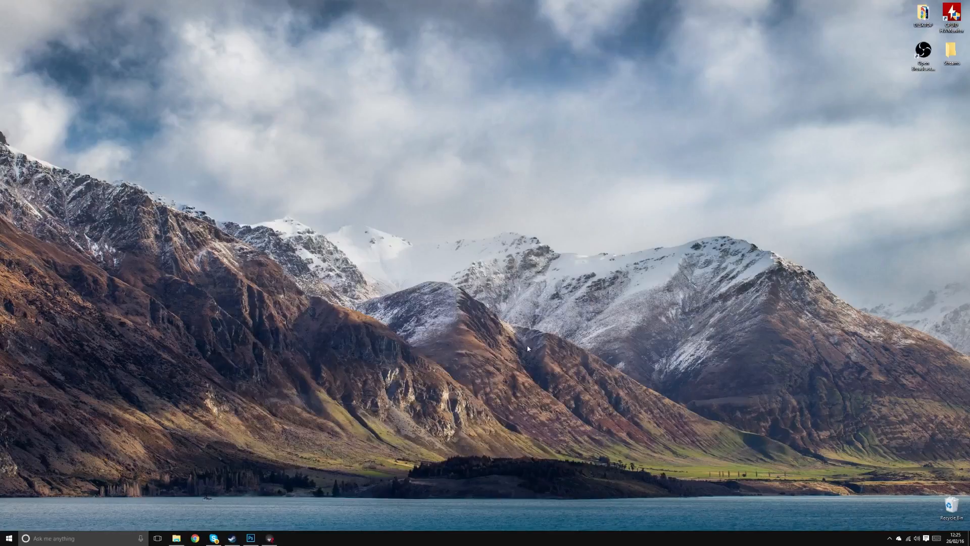
left_click(251, 539)
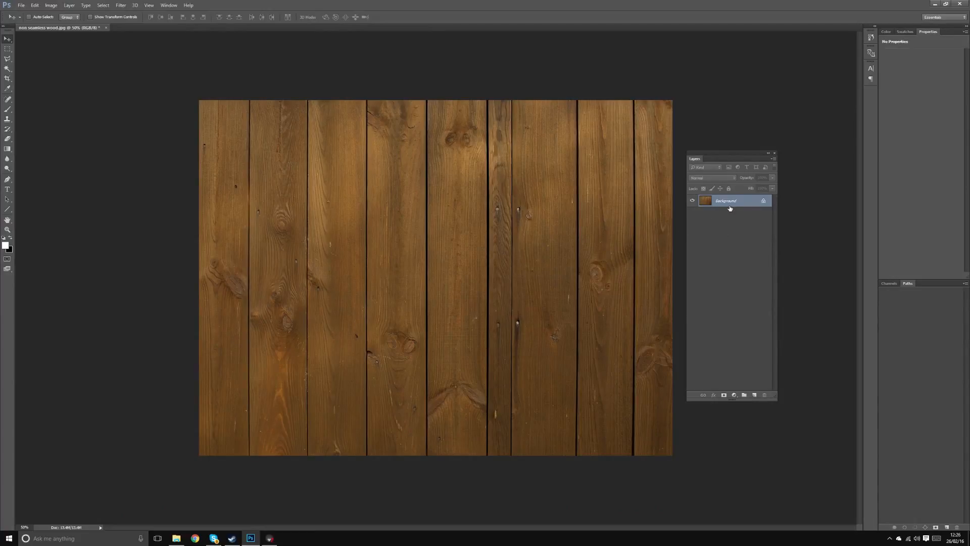
double_click(759, 203)
key("Return")
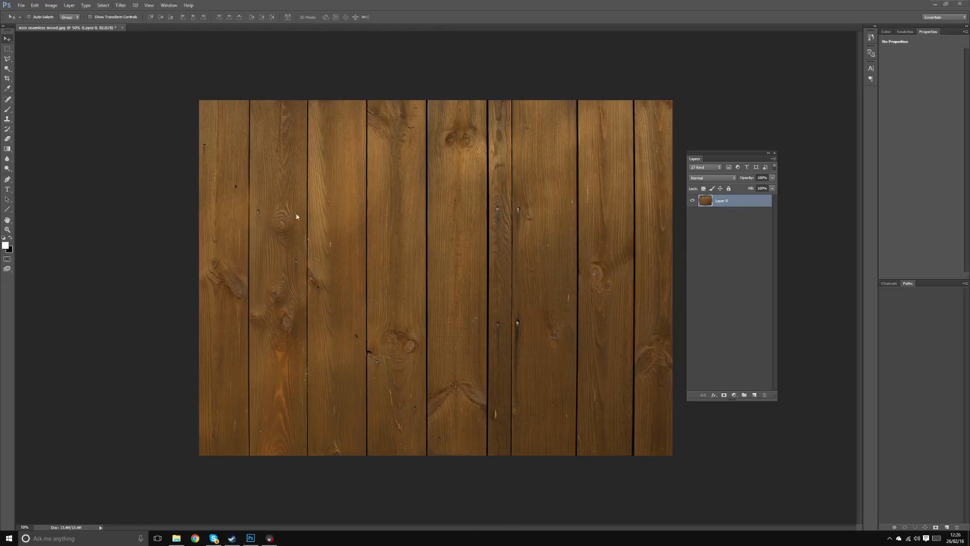
left_click(122, 6)
mouse_move(152, 154)
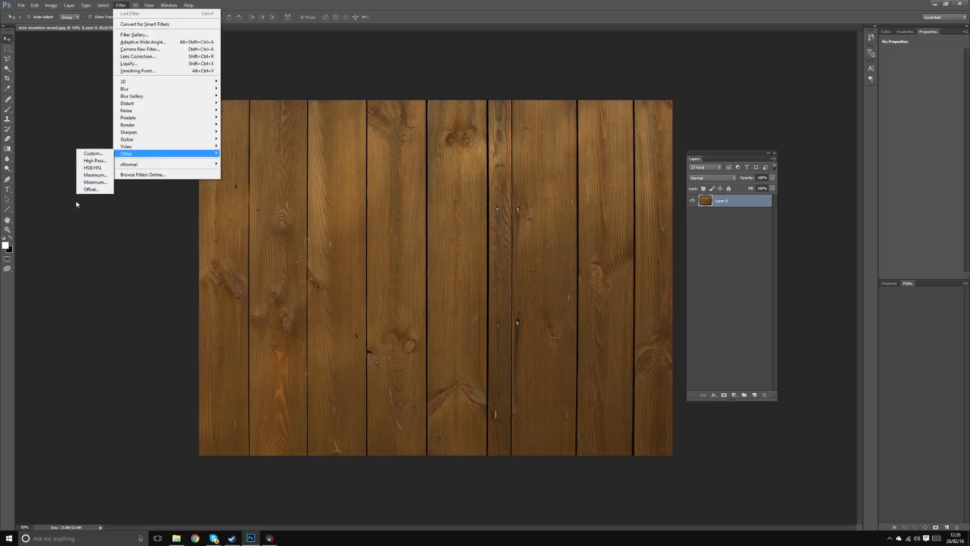
left_click(390, 89)
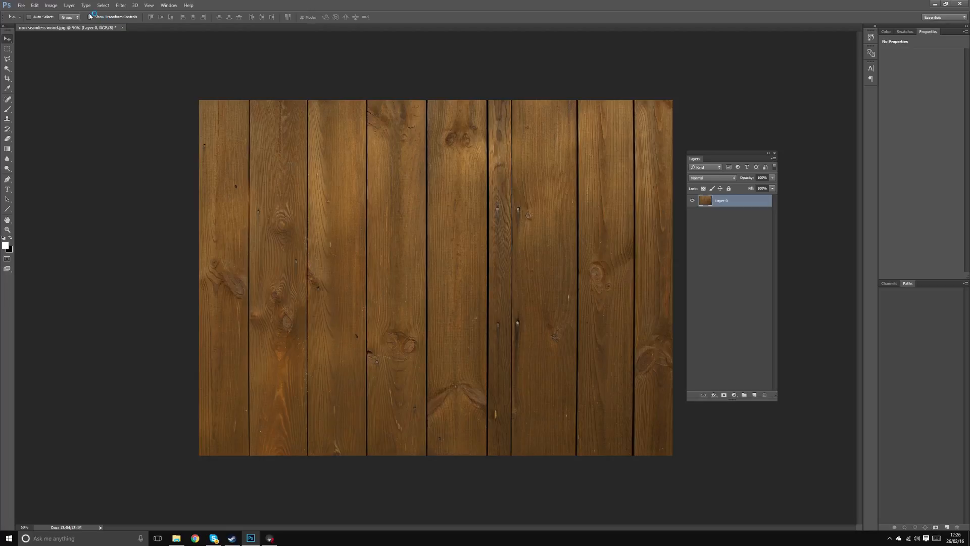
Resize the wood image's canvas to 2048 by 2048 pixels, accepting the clipping of its sides.
left_click(51, 5)
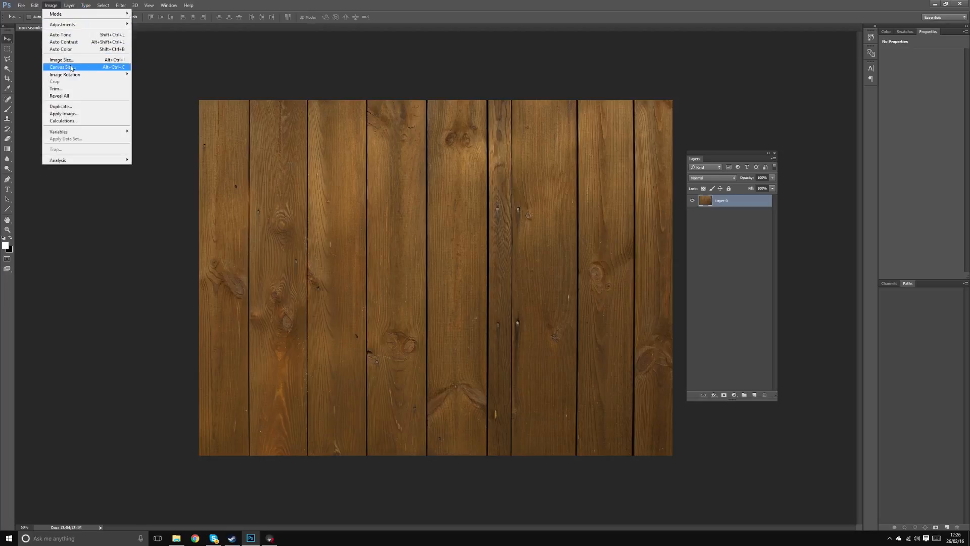
left_click(70, 67)
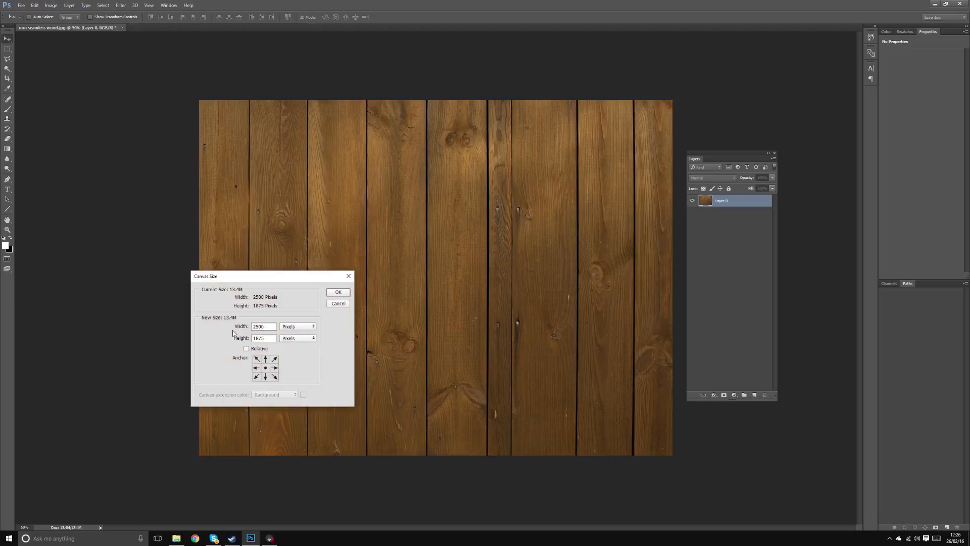
left_click_drag(286, 280, 441, 201)
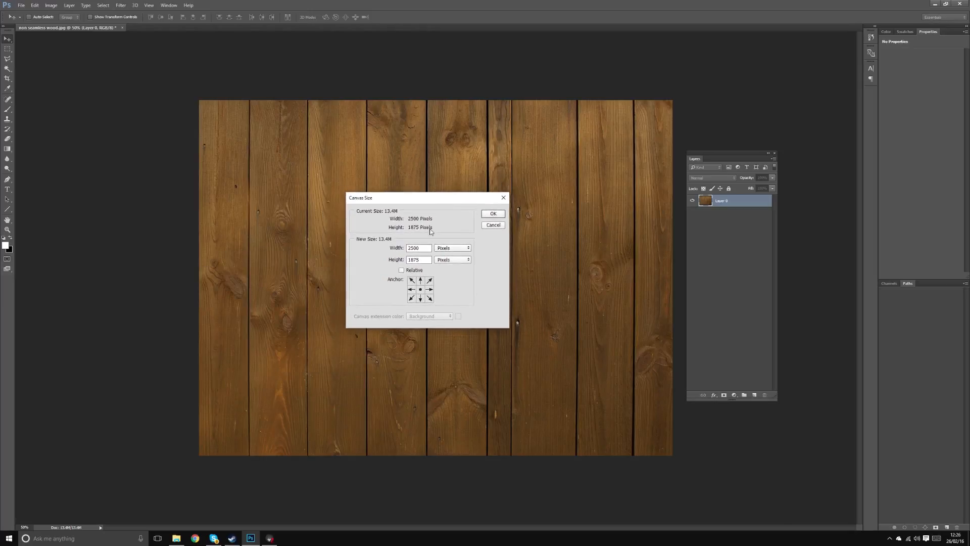
double_click(430, 248)
type("2048")
key("Tab")
type("2")
left_click(497, 214)
left_click(468, 194)
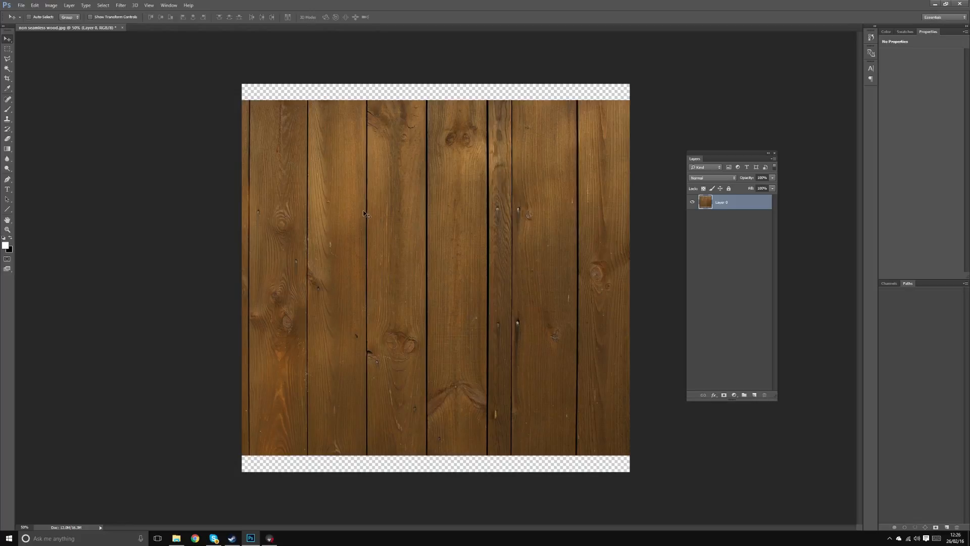
Reposition the wood layer and try to scale it up to fill the canvas height.
left_click_drag(364, 219, 403, 251)
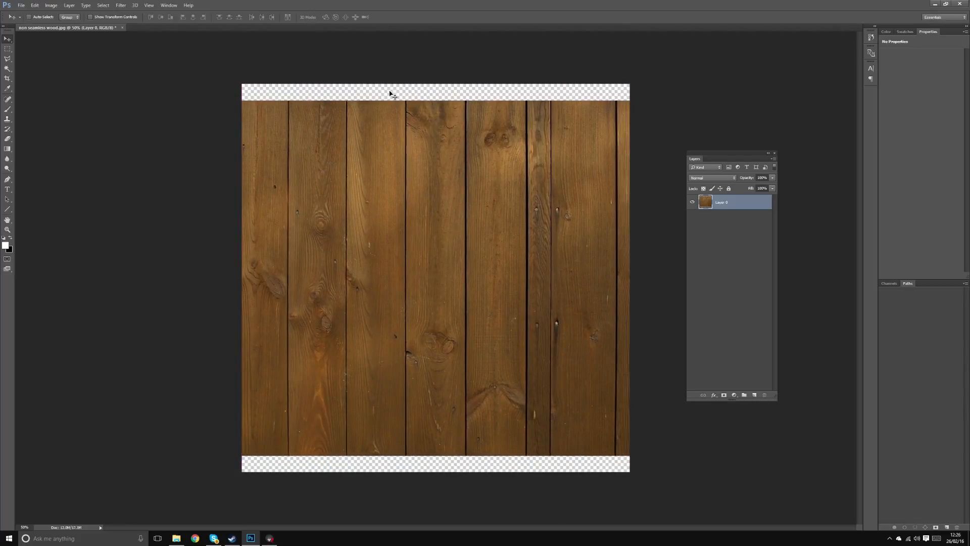
left_click_drag(432, 209, 357, 197)
key("ctrl+t")
left_click_drag(655, 100, 678, 83)
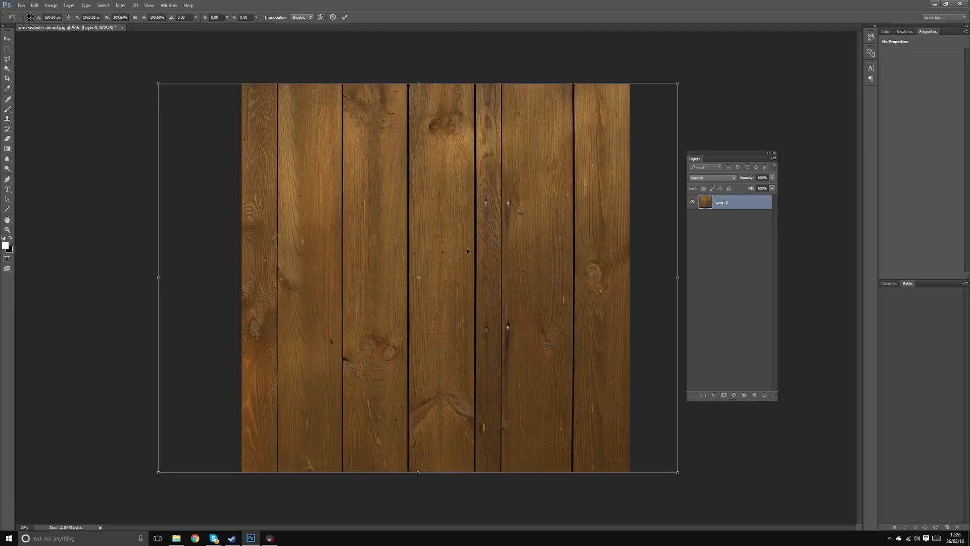
key("Escape")
Align the wood layer with the canvas's upper edge, leaving the gap below, and duplicate it.
left_click_drag(377, 205, 451, 187)
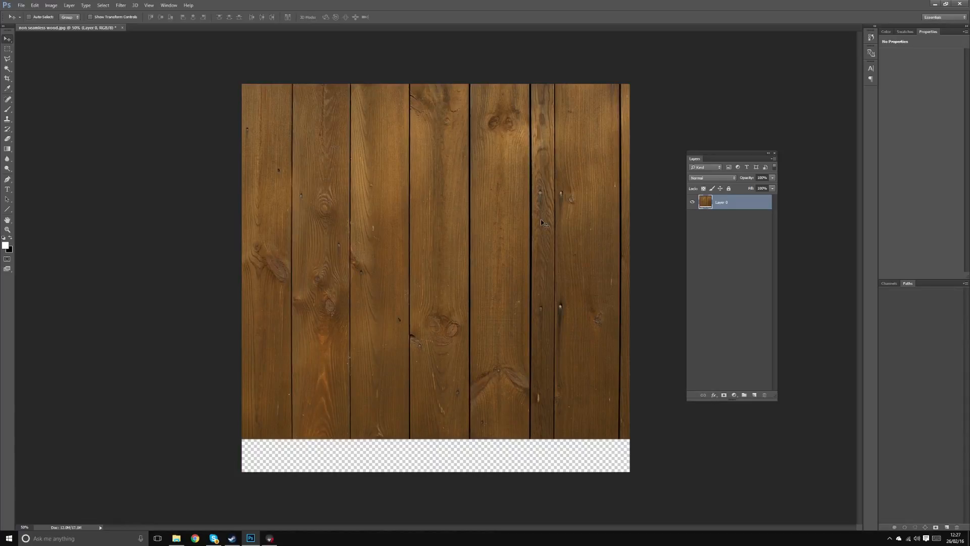
left_click_drag(740, 203, 754, 395)
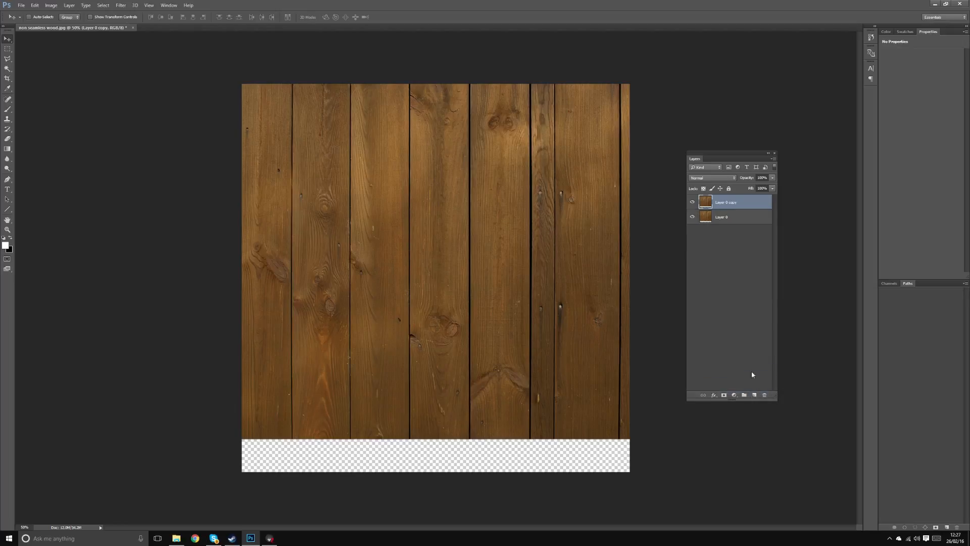
Rename the original wood layer "bottom" and its copy "top".
double_click(721, 217)
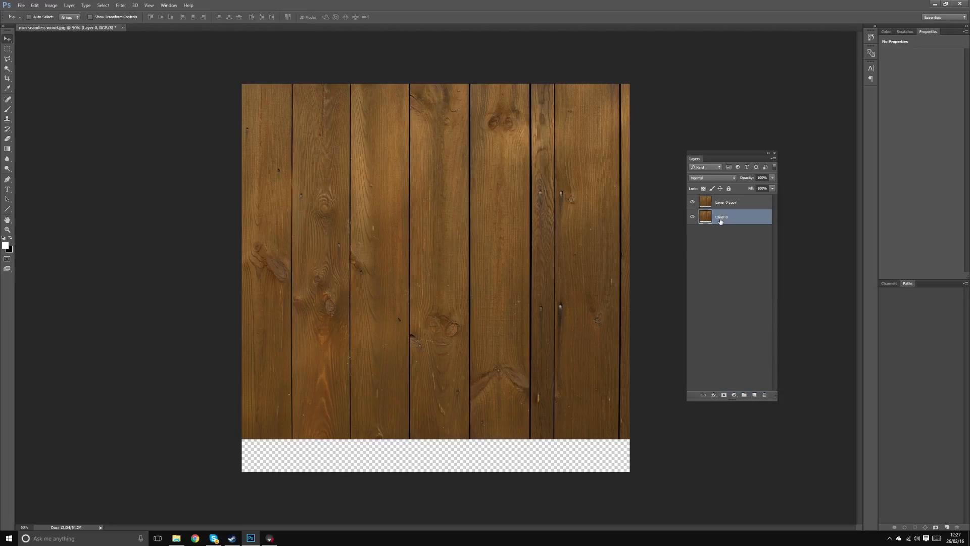
type("bottom")
key("Tab")
type("t")
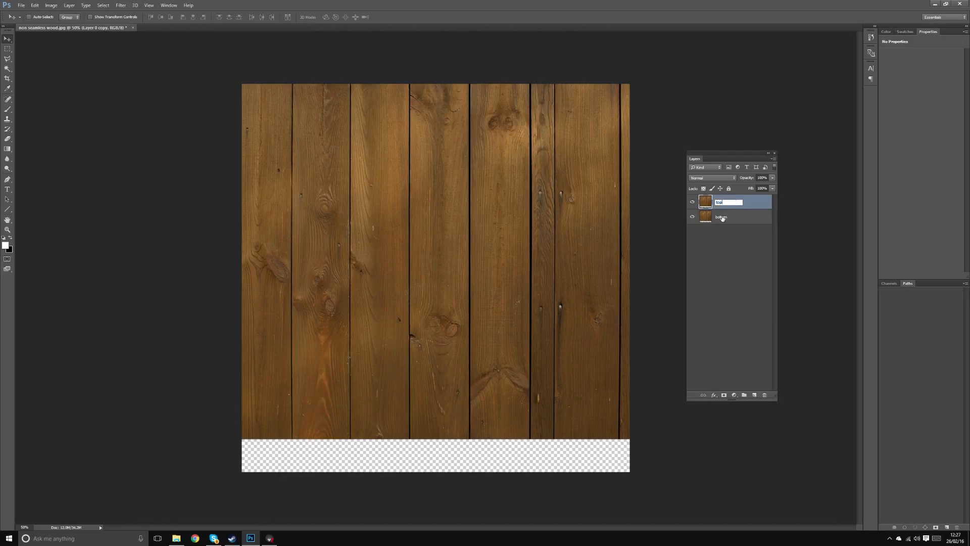
type("op")
left_click(732, 230)
Move the bottom layer straight down to fill the transparent strip at the canvas's lower edge.
left_click(733, 217)
left_click_drag(531, 235, 531, 269)
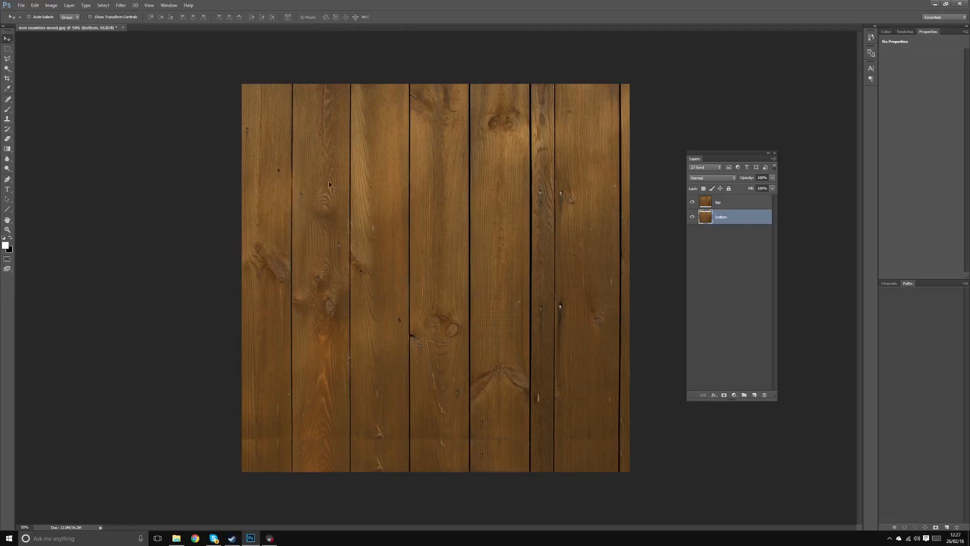
Add a layer mask to the top layer for blending the horizontal seam near the lower edge.
key("ctrl+plus")
left_click_drag(441, 379, 453, 165)
left_click_drag(475, 255, 424, 286)
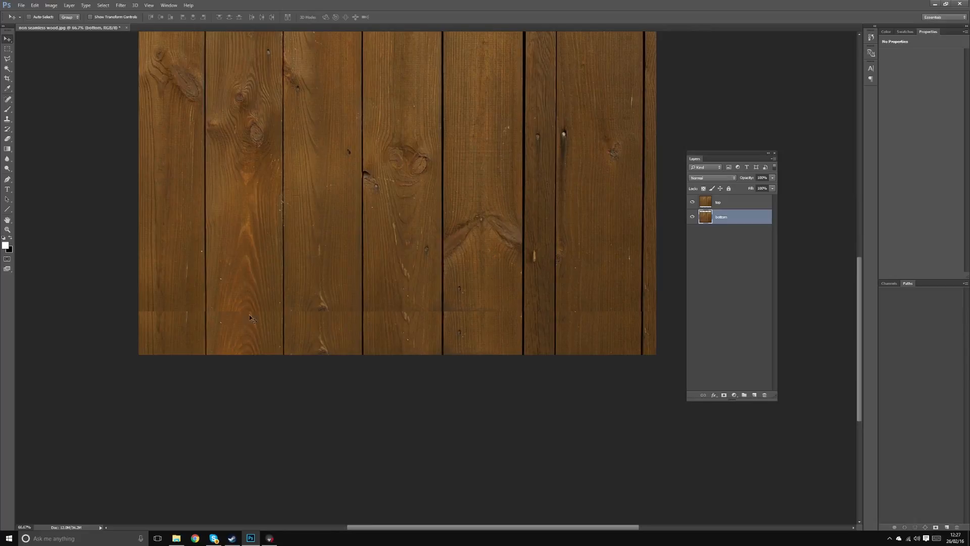
left_click(731, 204)
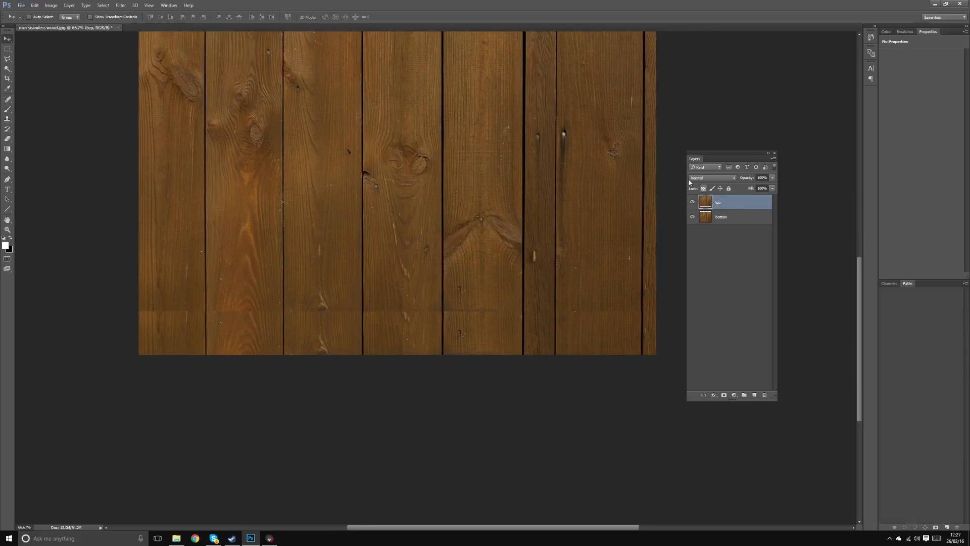
left_click(724, 395)
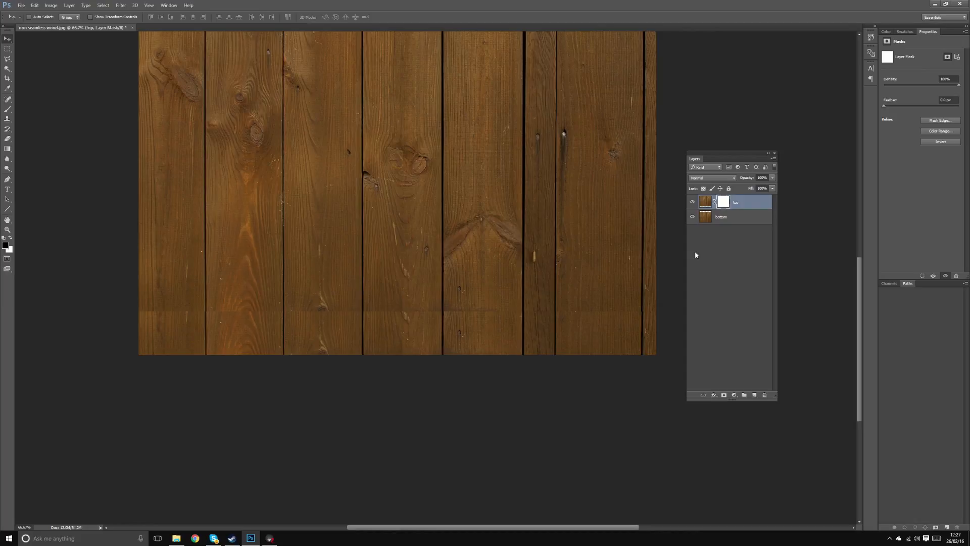
Set up a large soft round brush with 0% hardness and a reduced opacity.
key("b")
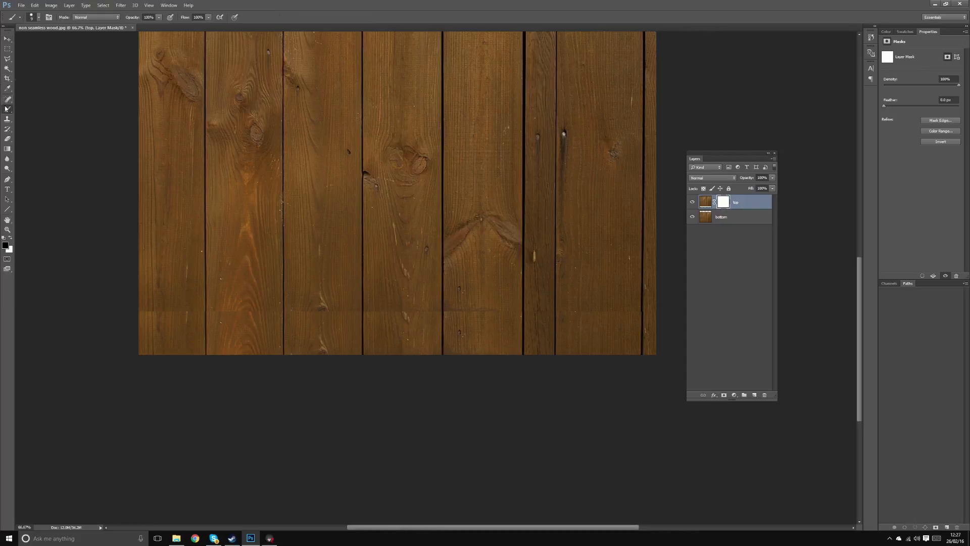
right_click(313, 228)
left_click(352, 296)
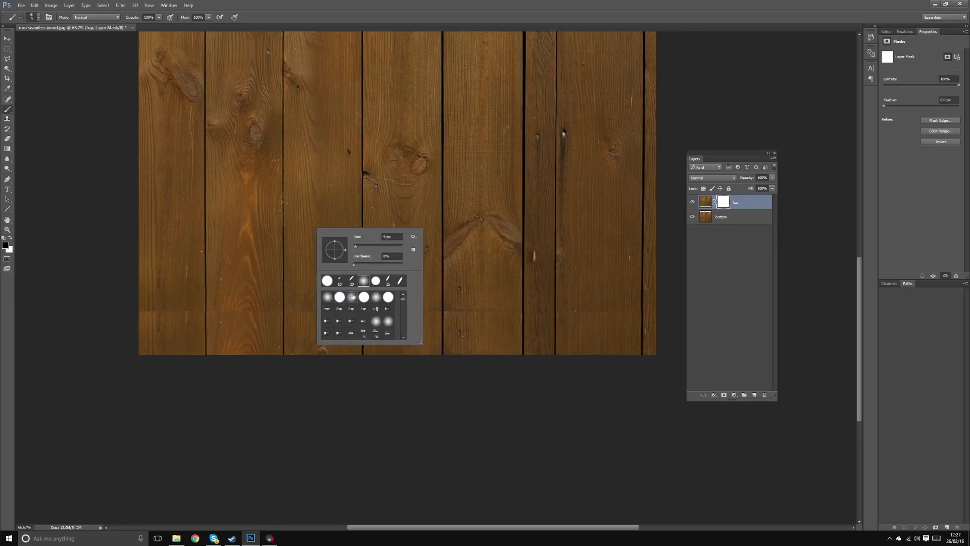
left_click_drag(358, 248, 384, 249)
left_click(159, 18)
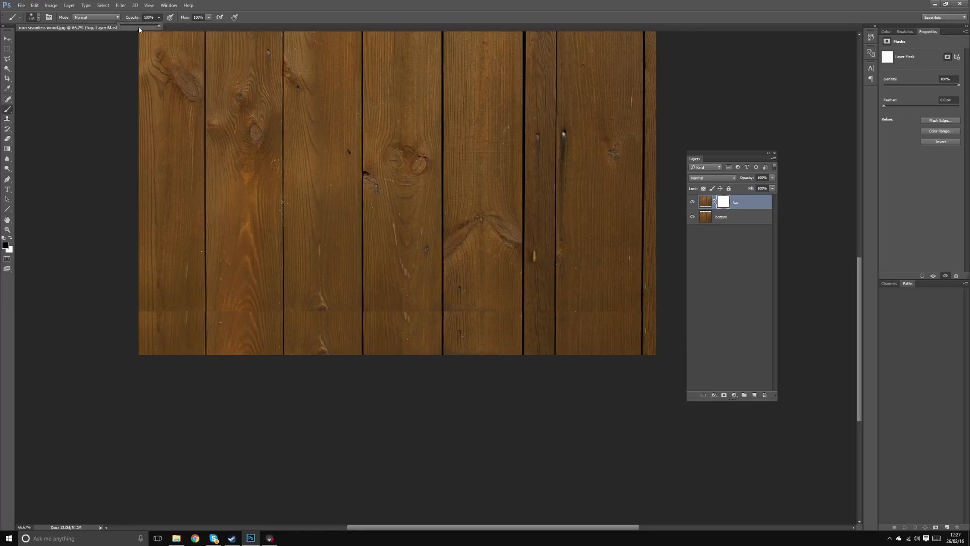
left_click_drag(131, 28, 133, 27)
Mask out the top layer's seam around the gap between the third and fourth planks, using a smaller brush and briefly hiding the bottom layer to check.
left_click(248, 310)
mouse_move(353, 311)
left_mouse_down()
mouse_move(358, 320)
mouse_move(354, 302)
mouse_move(355, 349)
mouse_move(459, 314)
mouse_move(506, 312)
left_mouse_up()
scroll(355, 350, "up", 3)
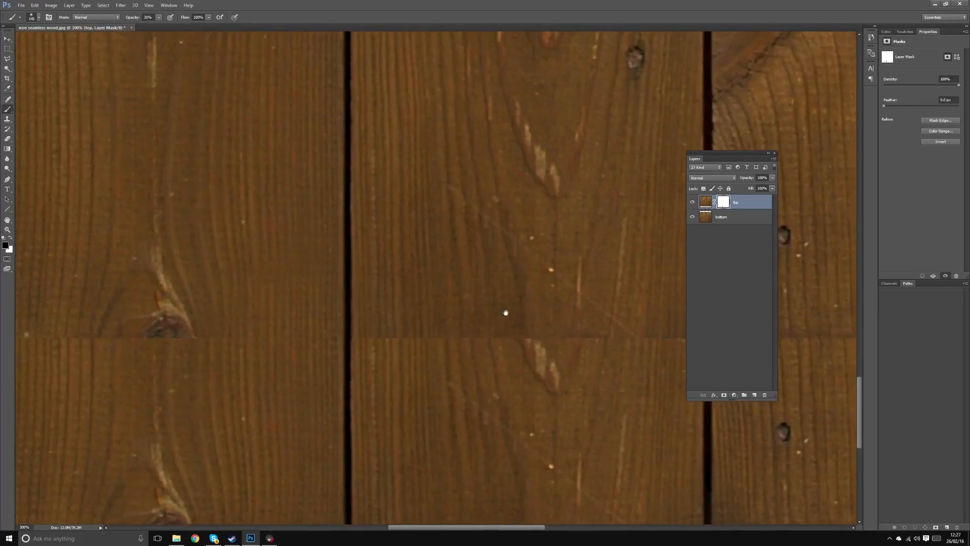
left_click_drag(371, 351, 410, 348)
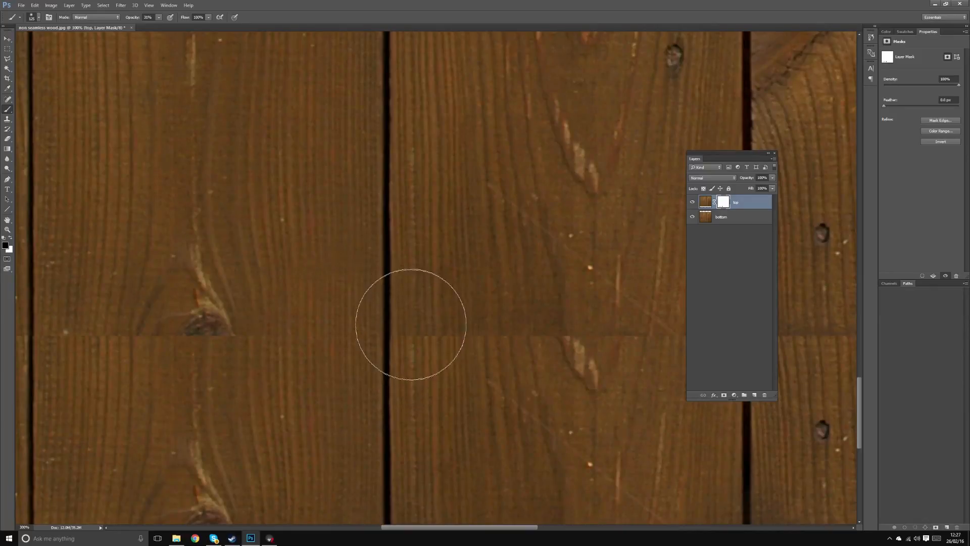
key("bracketleft")
key("bracketleft")
key("bracketleft")
key("bracketleft")
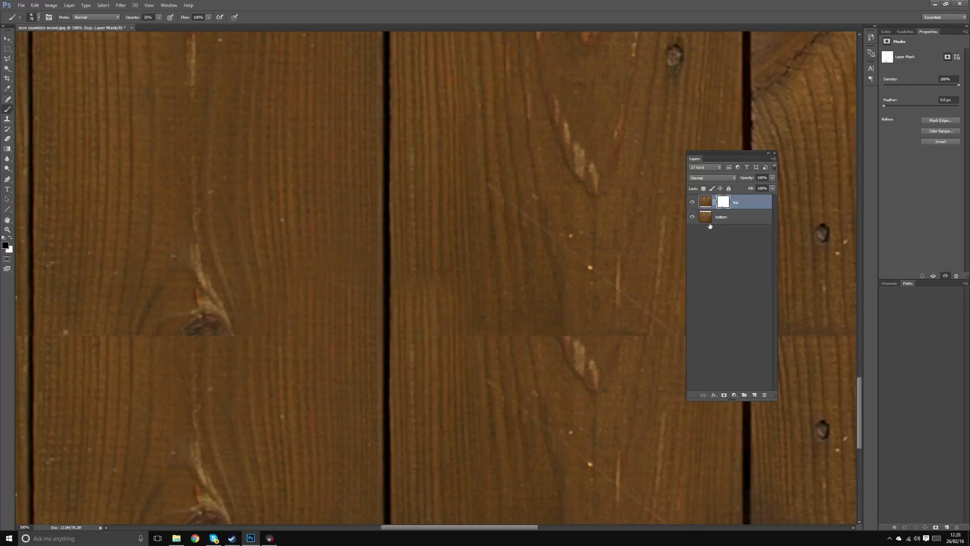
left_click(693, 217)
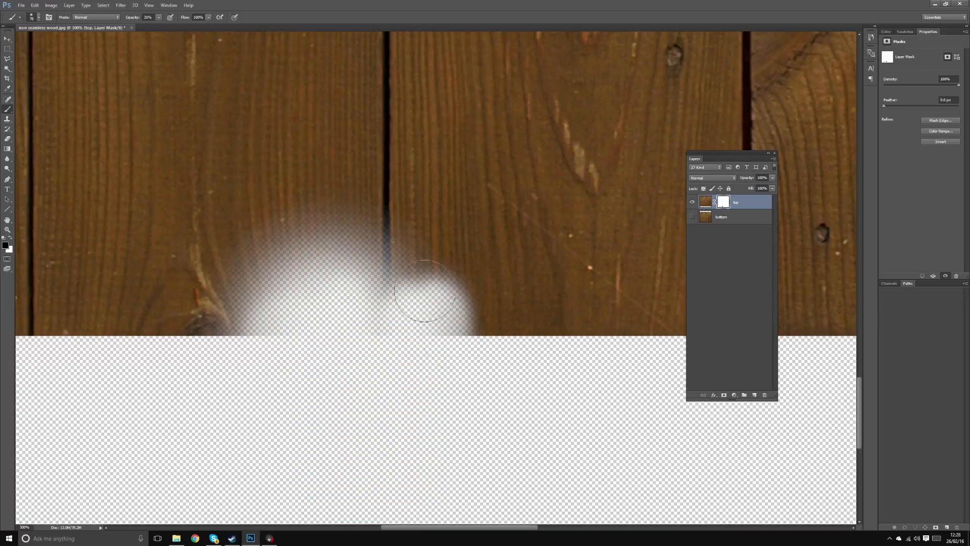
left_click(692, 217)
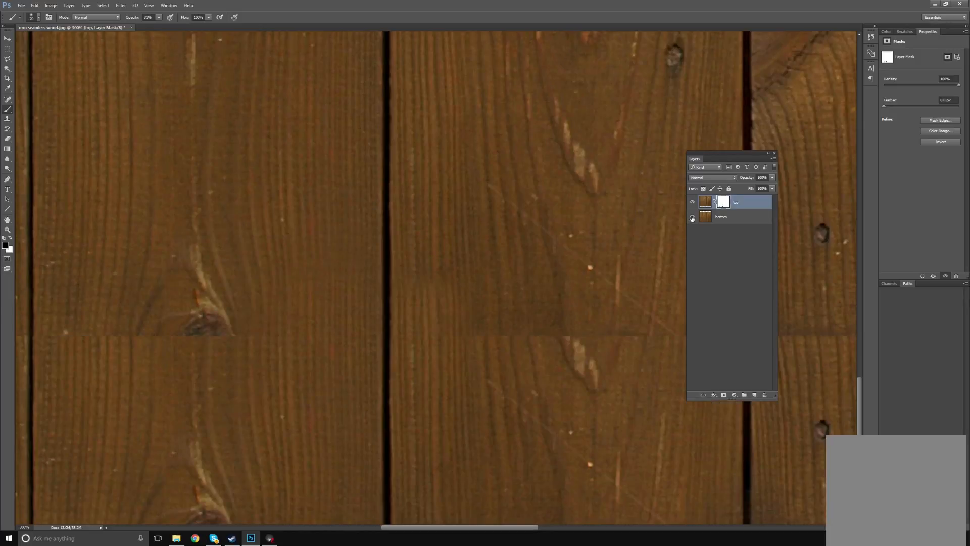
Enlarge the soft brush and paint the top layer's mask to blend the seam across the two leftmost planks.
key("ctrl+1")
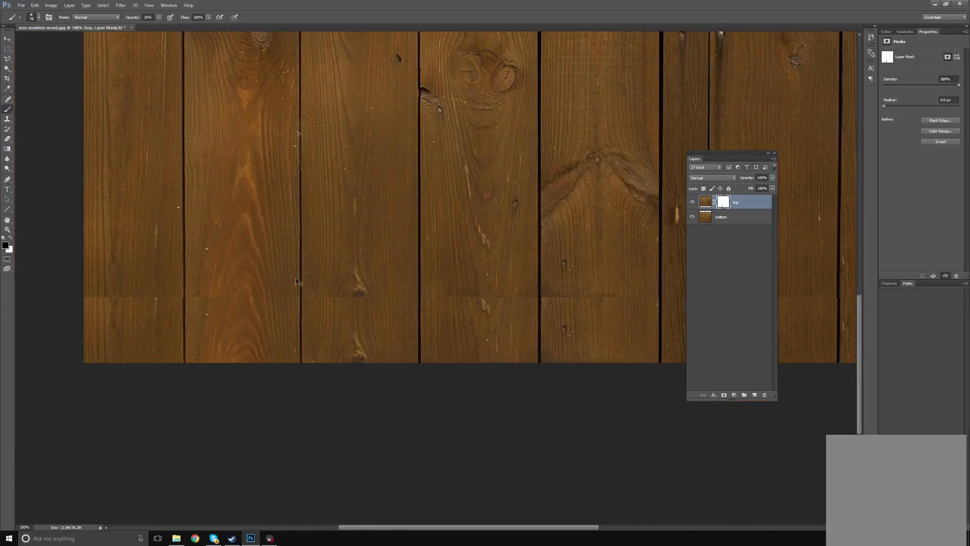
key("ctrl+plus")
left_click_drag(339, 272, 519, 292)
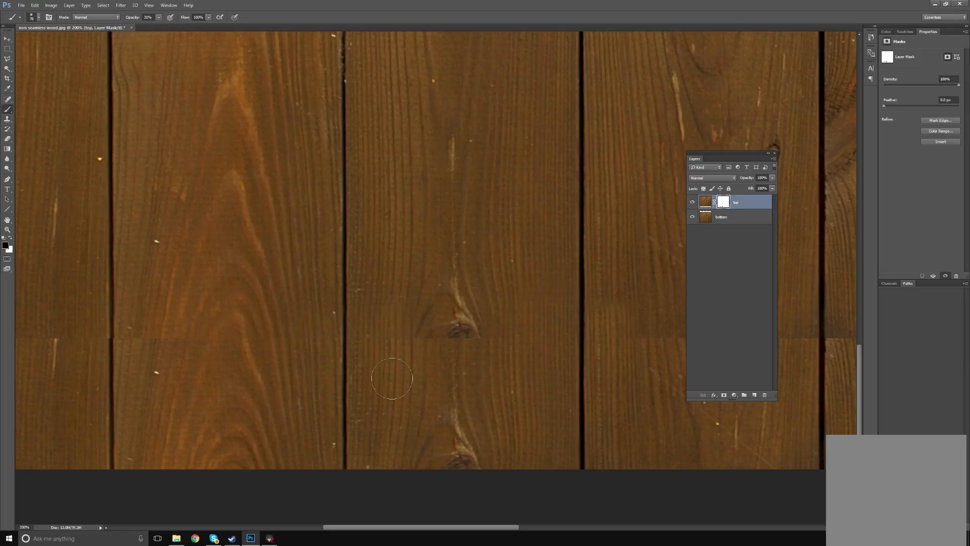
key("ctrl+minus")
key("ctrl+minus")
key("ctrl+plus")
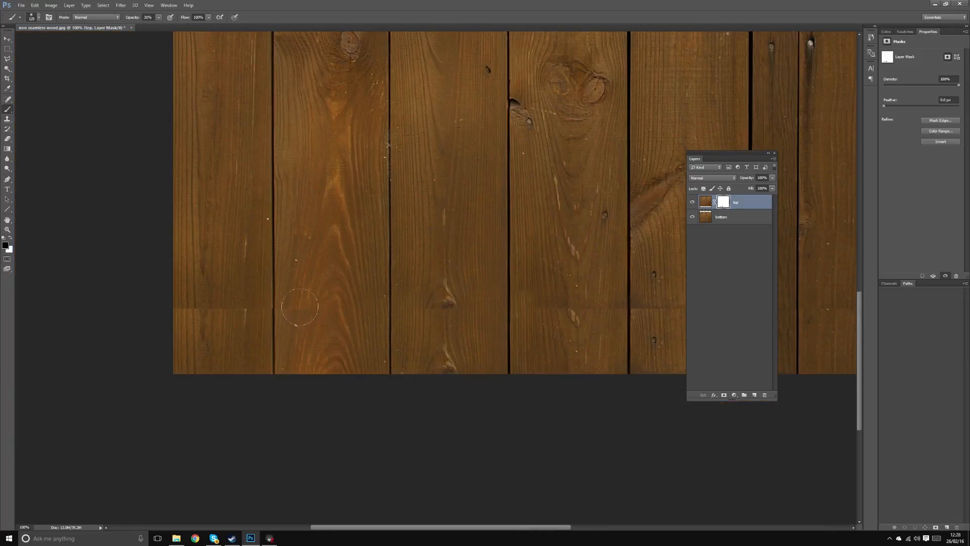
key("bracketright")
key("bracketright")
key("bracketright")
key("bracketright")
mouse_move(258, 306)
left_mouse_down()
mouse_move(245, 330)
mouse_move(244, 316)
mouse_move(212, 319)
mouse_move(186, 296)
mouse_move(172, 324)
mouse_move(195, 356)
mouse_move(176, 297)
mouse_move(178, 319)
mouse_move(188, 302)
mouse_move(180, 314)
mouse_move(176, 307)
mouse_move(211, 356)
mouse_move(198, 303)
mouse_move(232, 314)
mouse_move(194, 305)
mouse_move(272, 311)
left_mouse_up()
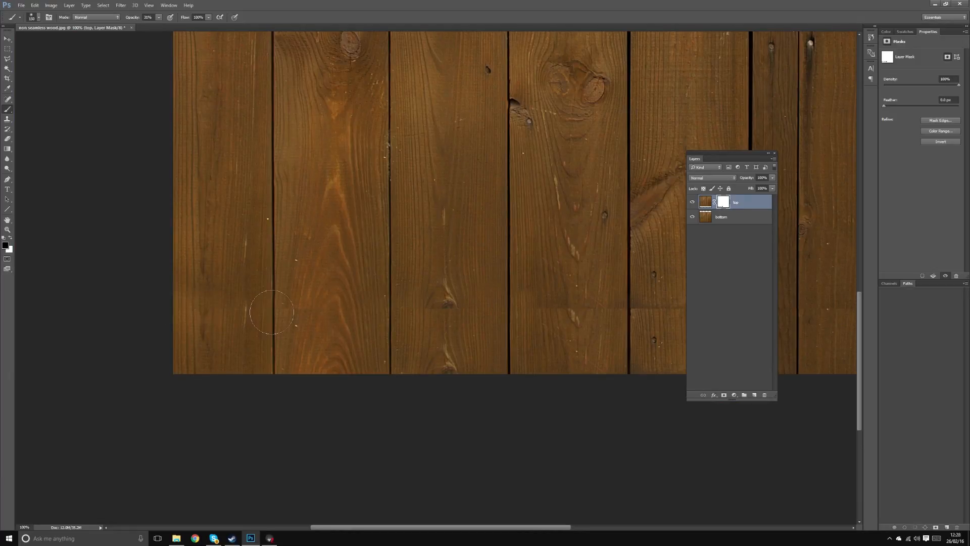
Reselect the top layer's mask and paint away the seam across the third, fourth and fifth planks.
left_click(725, 214)
left_click(728, 202)
mouse_move(444, 329)
left_mouse_down()
mouse_move(361, 329)
mouse_move(359, 319)
mouse_move(373, 321)
mouse_move(358, 325)
mouse_move(352, 298)
left_mouse_up()
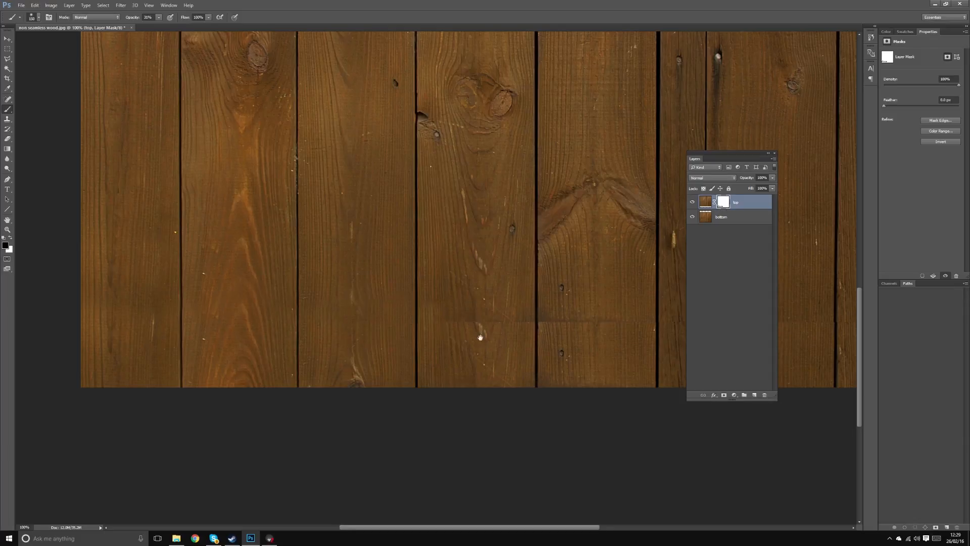
left_click_drag(470, 334, 393, 338)
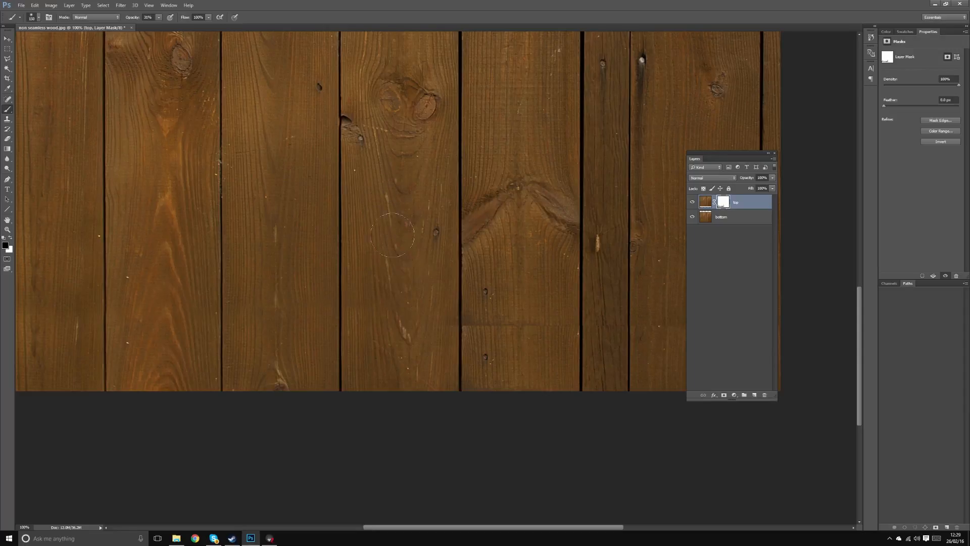
left_click_drag(450, 319, 444, 319)
scroll(374, 267, "right", 3)
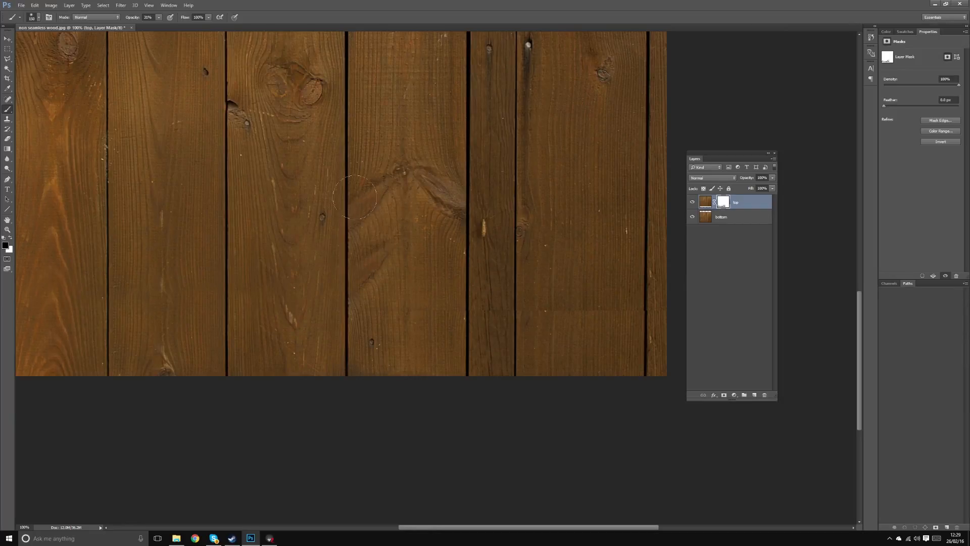
Paint the top layer's mask to blend the seam on the narrow dark plank and the wide plank beside it.
key("4")
mouse_move(489, 234)
left_mouse_down()
mouse_move(487, 213)
mouse_move(483, 317)
left_mouse_up()
mouse_move(537, 335)
left_mouse_down()
mouse_move(547, 302)
mouse_move(615, 317)
mouse_move(550, 308)
mouse_move(590, 304)
mouse_move(633, 325)
mouse_move(656, 299)
mouse_move(658, 315)
mouse_move(639, 323)
mouse_move(636, 302)
mouse_move(626, 325)
mouse_move(560, 328)
mouse_move(621, 227)
mouse_move(627, 241)
mouse_move(624, 218)
mouse_move(630, 251)
mouse_move(606, 316)
mouse_move(534, 301)
mouse_move(575, 324)
left_mouse_up()
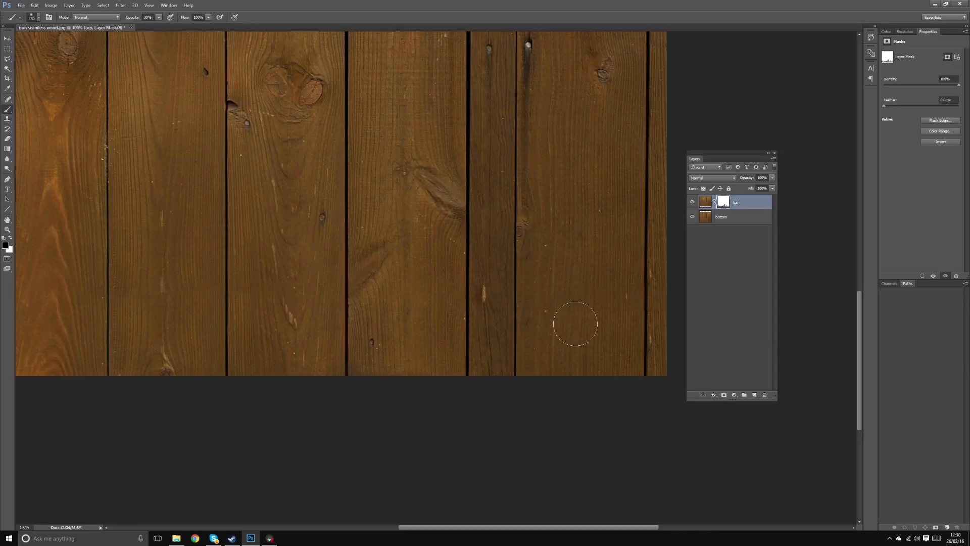
Inspect the blended seam across the whole texture by switching the top layer's mask off and back on.
key("ctrl+minus")
key("ctrl+minus")
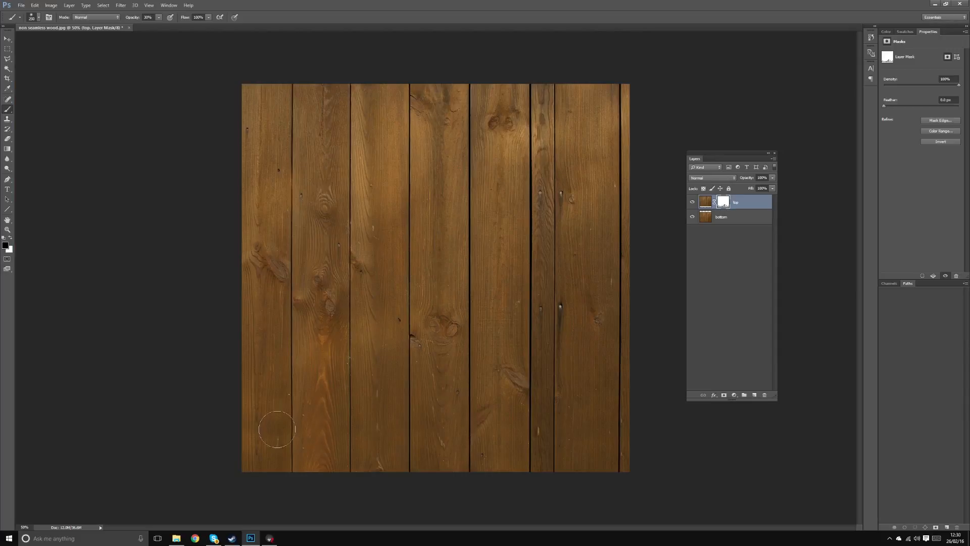
key("bracketright")
key("bracketright")
key("bracketleft")
key("bracketleft")
key("bracketleft")
left_click(723, 203, "shift")
left_click(724, 203, "shift")
Group the top and bottom layers together and duplicate the group.
left_click(735, 218, "shift")
key("ctrl+g")
key("ctrl+j")
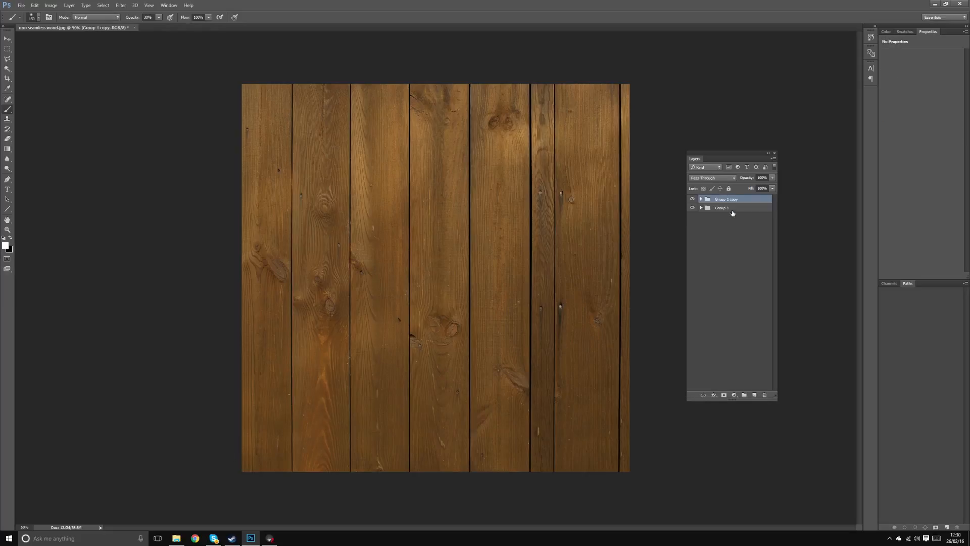
Rename the original group "orig" and its copy "2048", and merge the copy into a single layer.
double_click(722, 210)
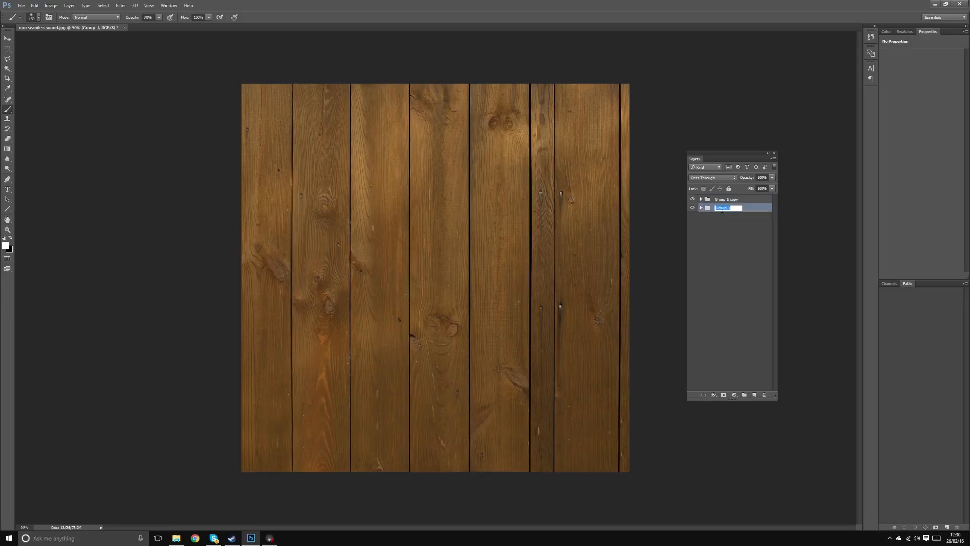
type("c")
double_click(731, 200)
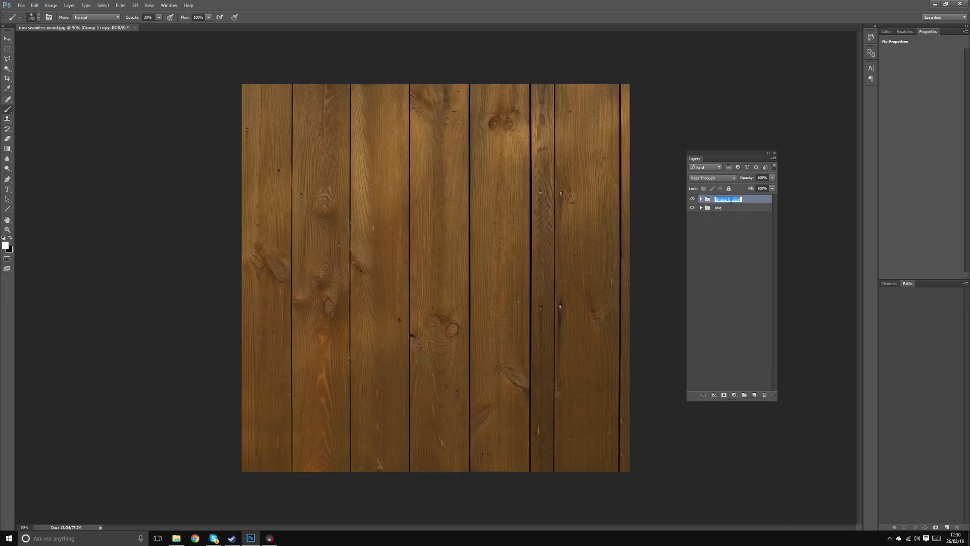
type("2048")
key("Return")
key("ctrl+e")
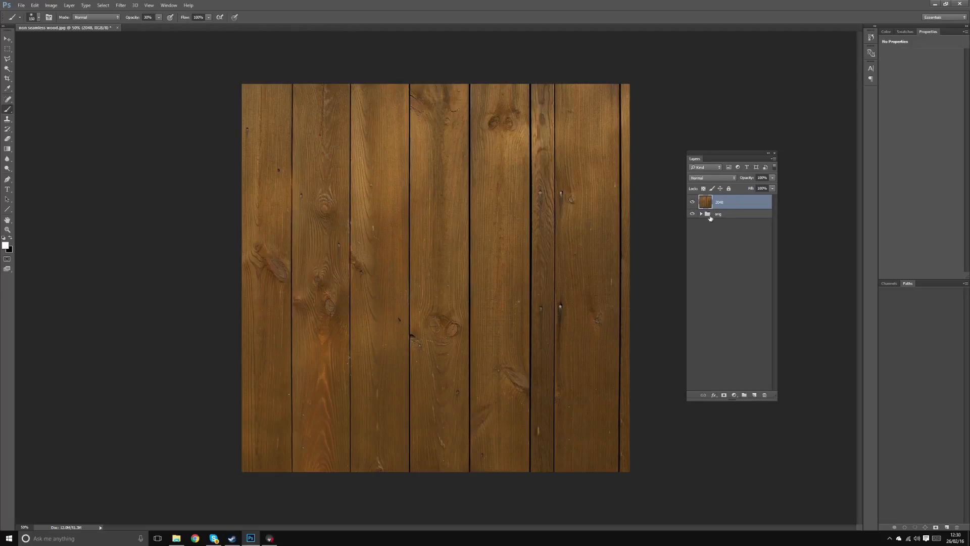
Try shifting the 2048 layer slightly to check for image content beyond the canvas edges.
key("v")
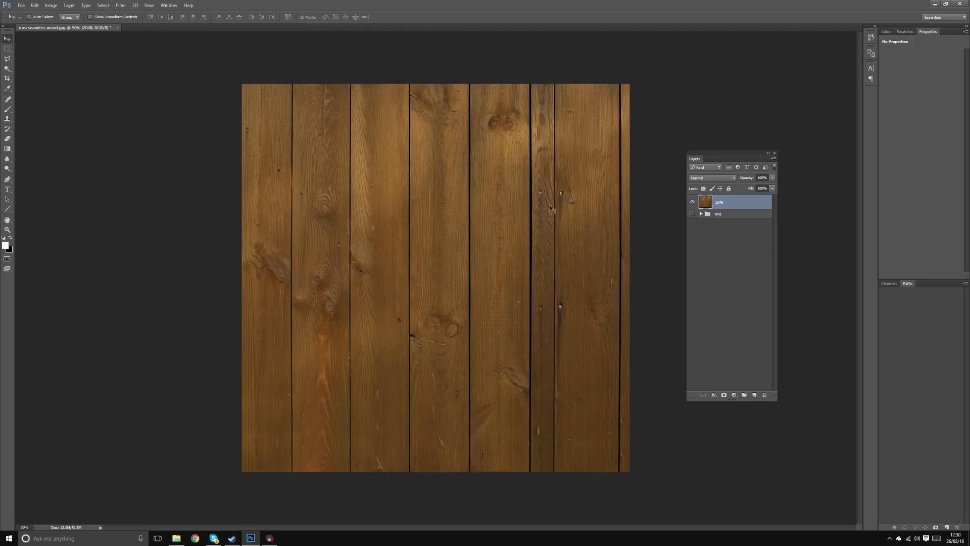
mouse_move(541, 257)
left_mouse_down()
mouse_move(426, 265)
mouse_move(585, 265)
mouse_move(458, 264)
mouse_move(538, 263)
left_mouse_up()
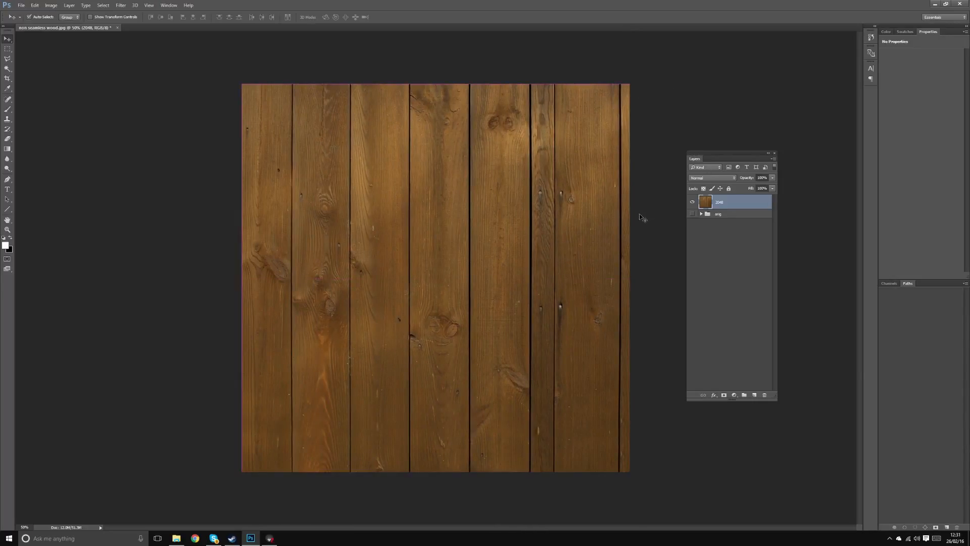
left_click_drag(379, 314, 376, 314)
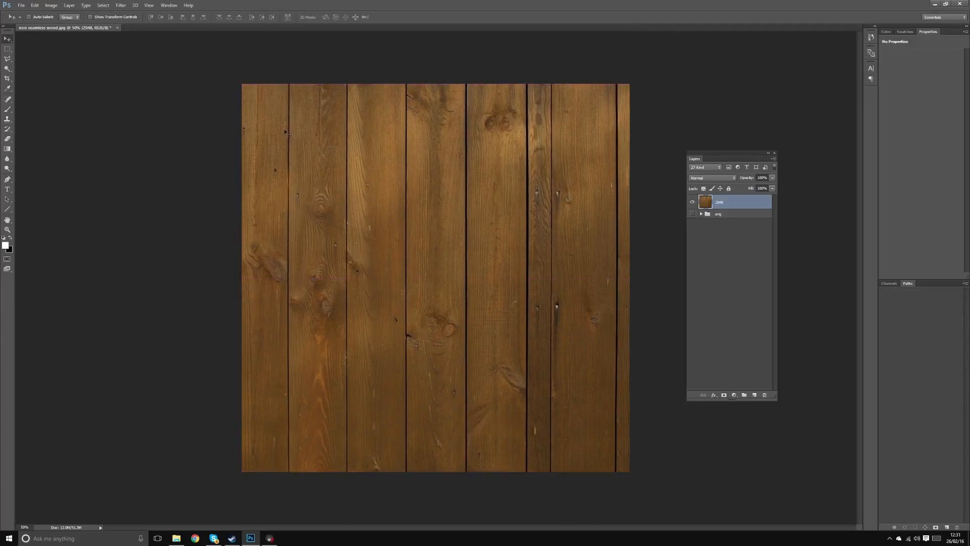
key("ctrl+z")
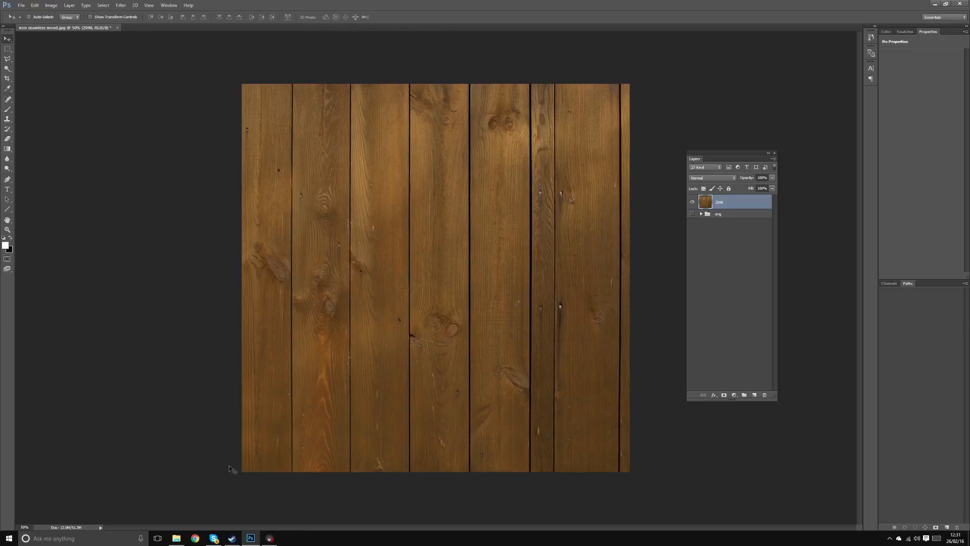
left_click(122, 5)
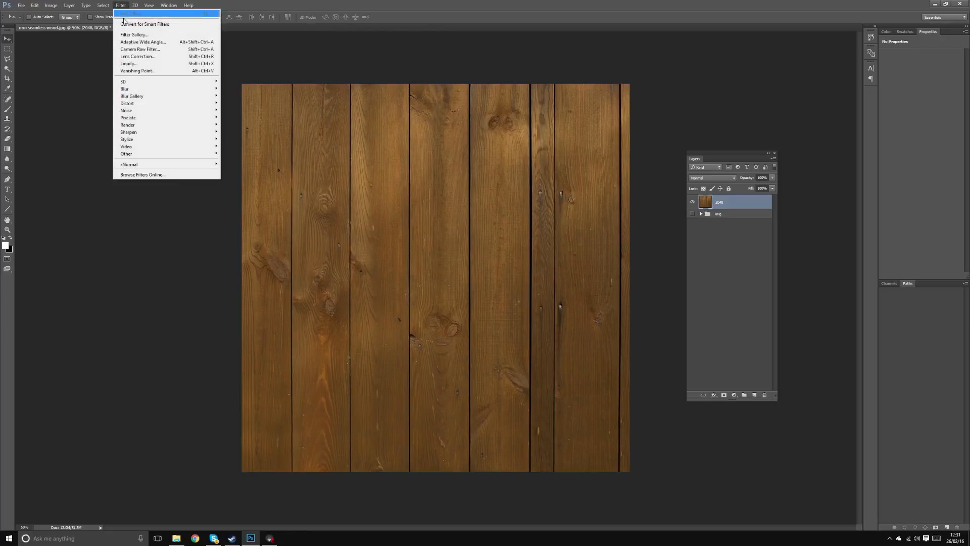
mouse_move(135, 156)
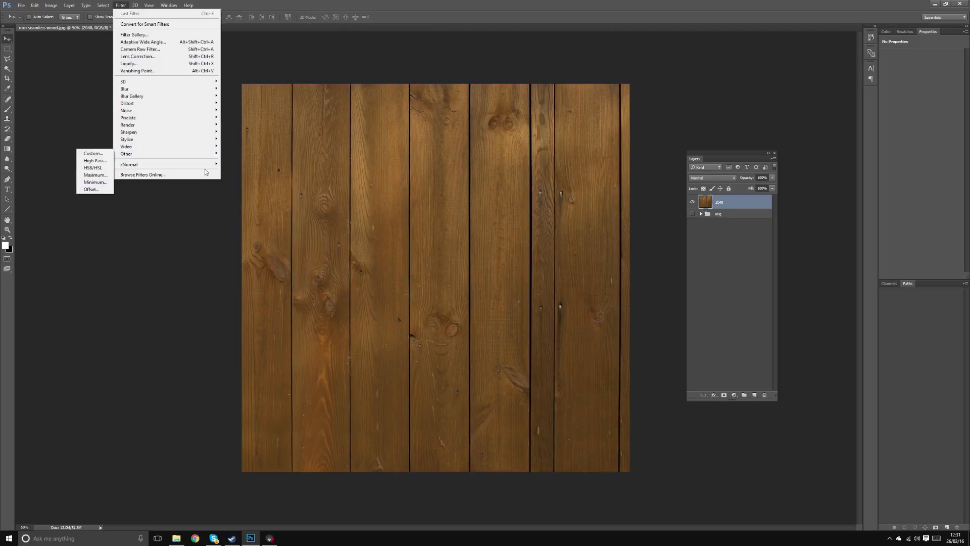
left_click(279, 69)
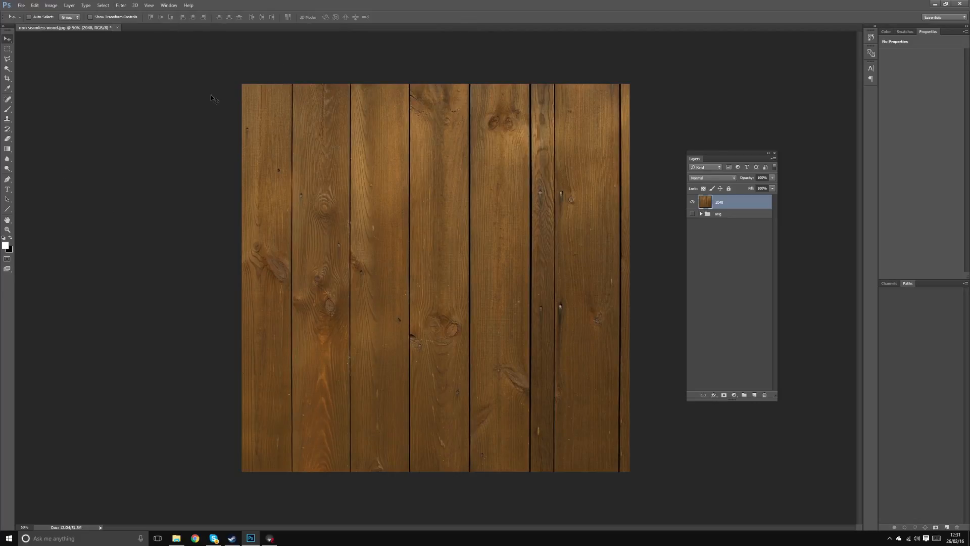
Select the entire canvas and crop the image to it, testing the trimmed layer edges with a small move.
key("ctrl+a")
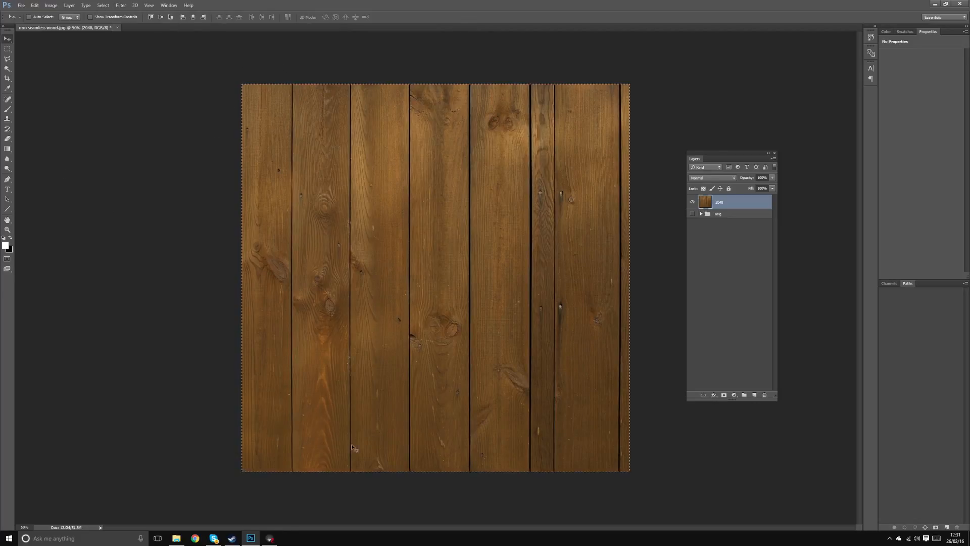
left_click(51, 5)
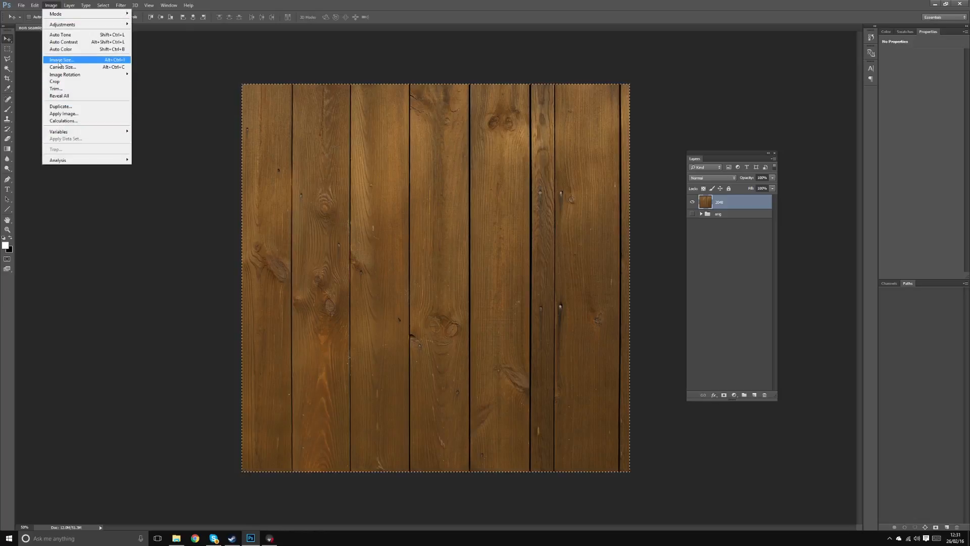
left_click(55, 81)
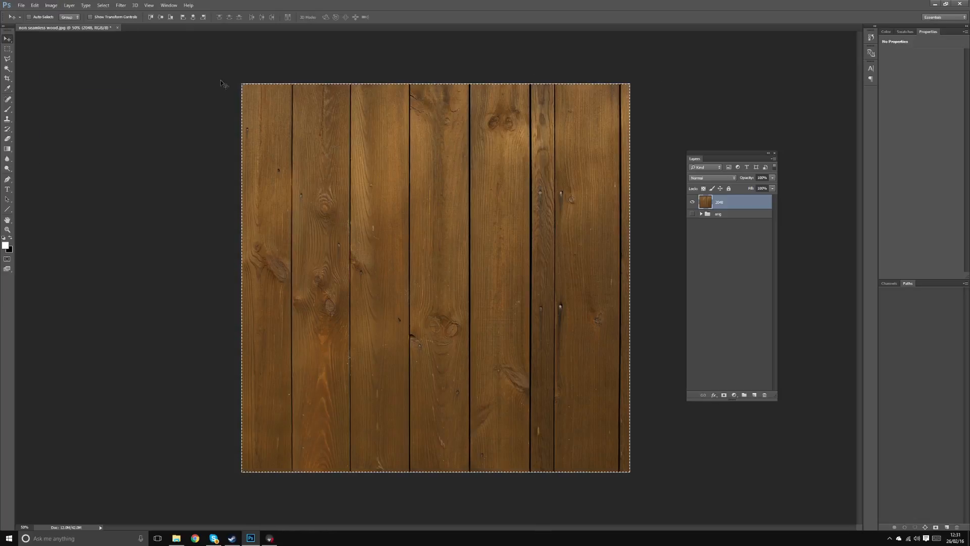
mouse_move(488, 232)
left_mouse_down()
mouse_move(457, 222)
mouse_move(523, 223)
mouse_move(472, 220)
mouse_move(485, 220)
left_mouse_up()
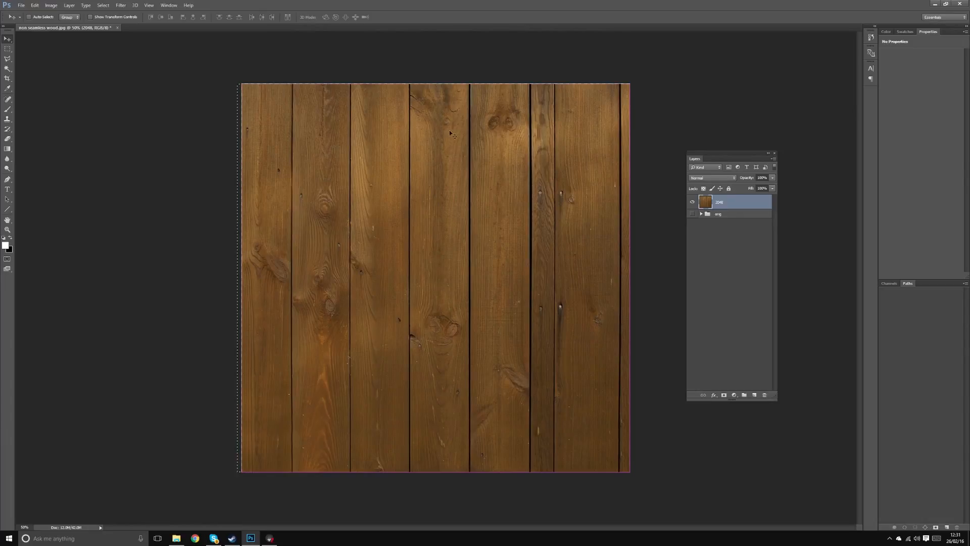
Widen the canvas to 200 percent, keeping the height at 100 percent and the anchor centred.
key("ctrl+minus")
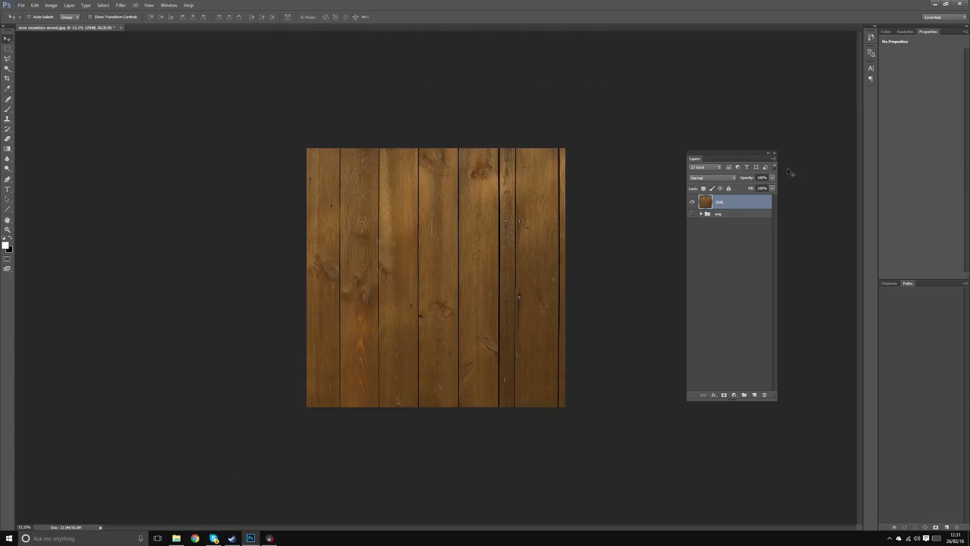
key("ctrl+minus")
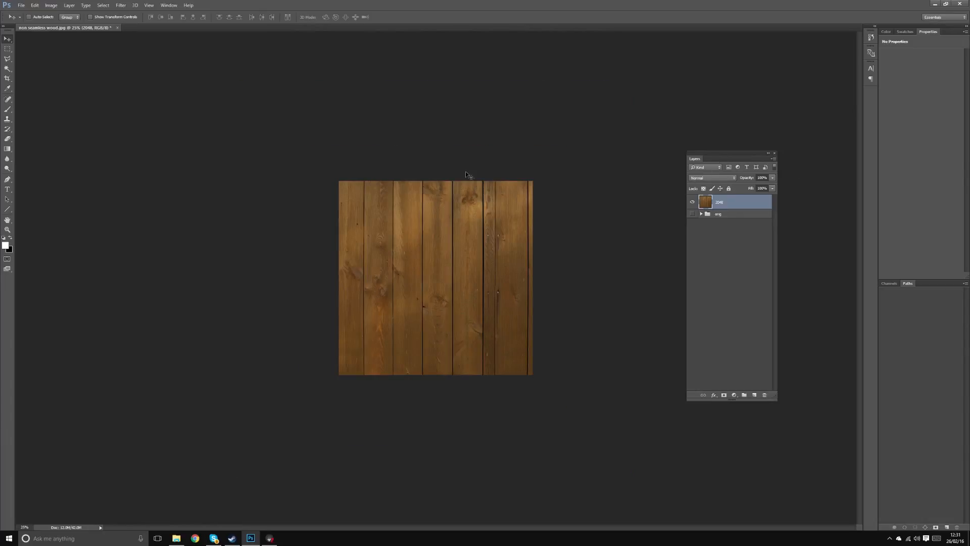
left_click(51, 5)
left_click(64, 67)
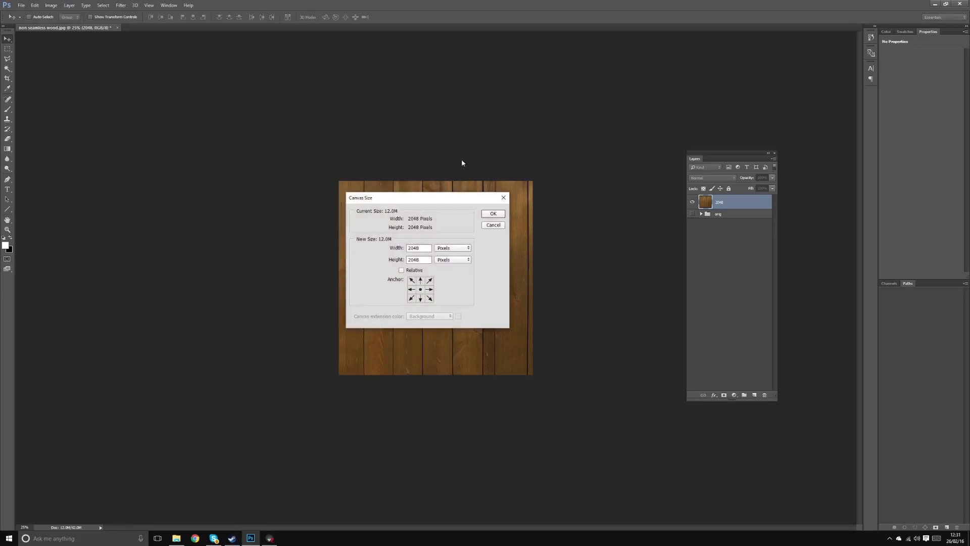
left_click(449, 248)
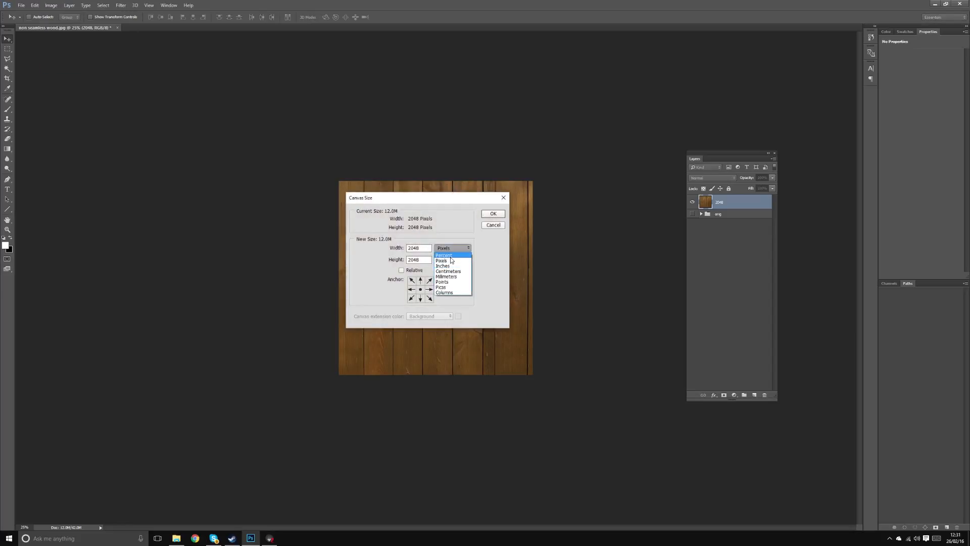
left_click(445, 255)
type("20")
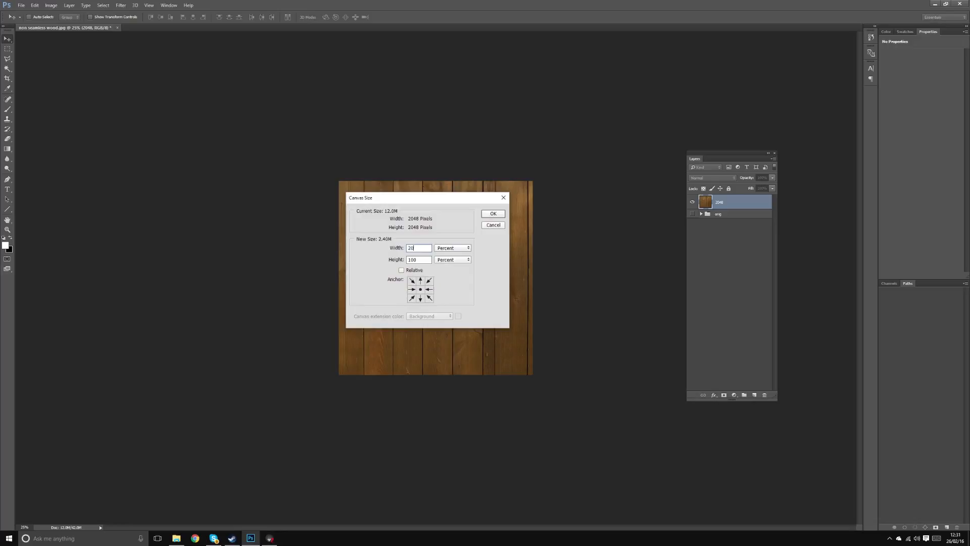
type("0")
key("Return")
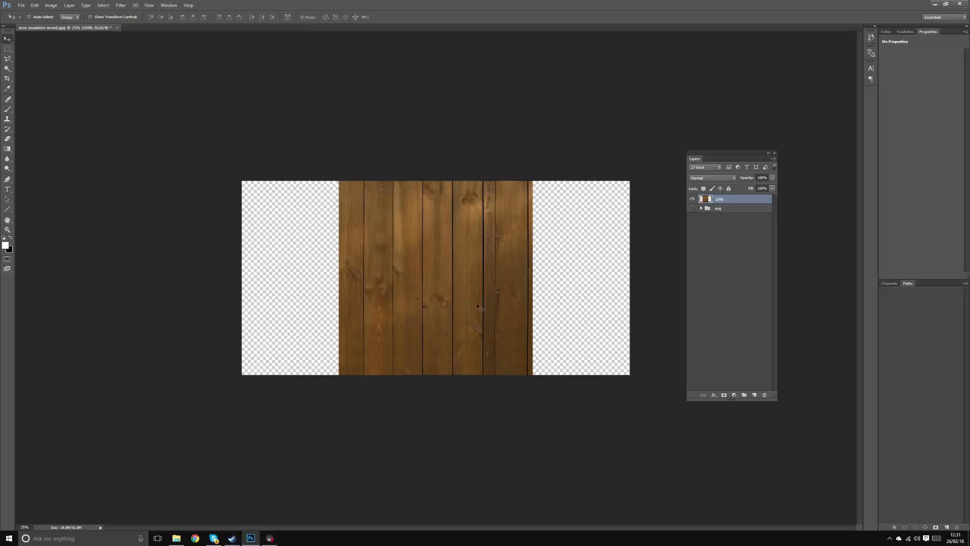
Undo the width-only canvas enlargement.
left_click(55, 6)
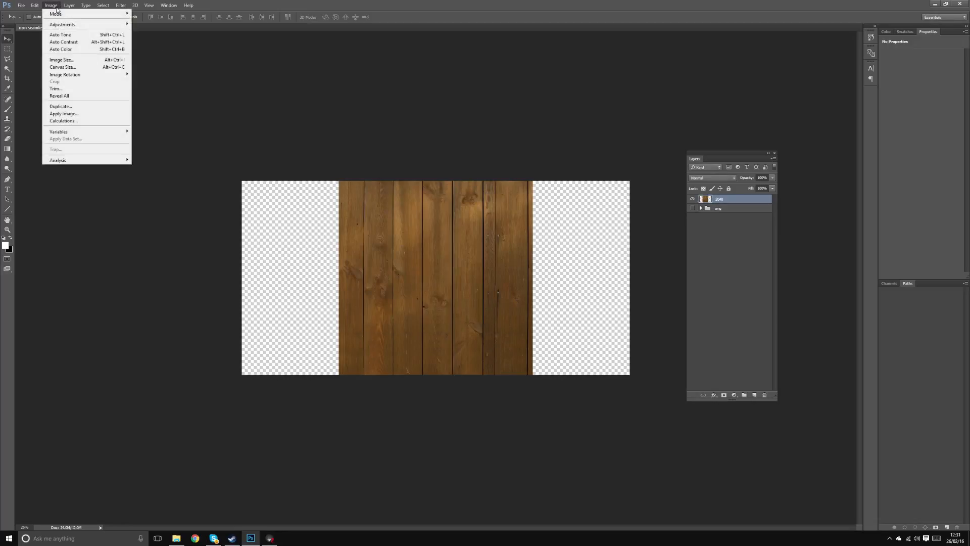
left_click(309, 100)
key("ctrl+z")
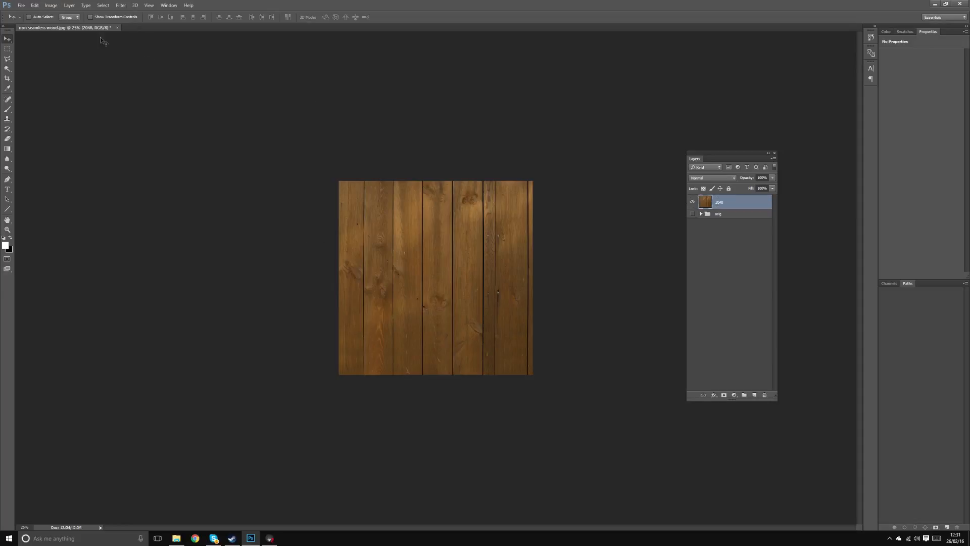
Enlarge the canvas to 200 percent in both width and height with the anchor centred.
left_click(50, 6)
left_click(62, 66)
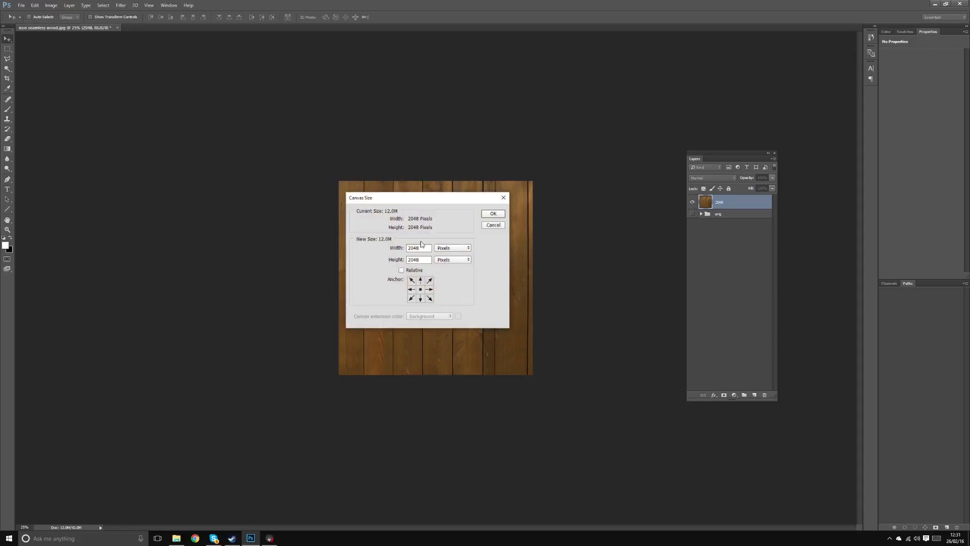
left_click(445, 248)
left_click(447, 260)
type("200")
key("Tab")
type("200")
key("Return")
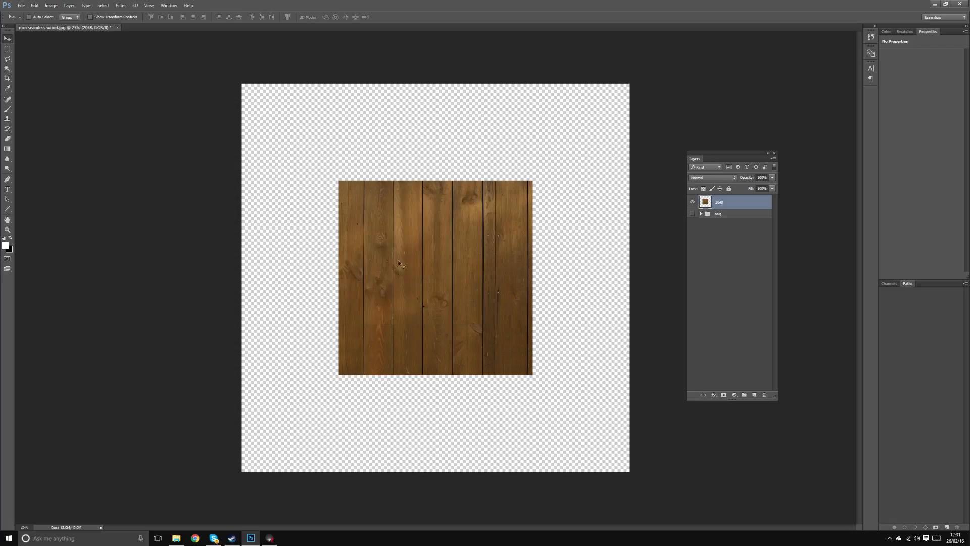
Tile the 2048 layer across the upper half, merge the tiles, and fill the lower half with a copy of that row.
left_click_drag(442, 270, 500, 200)
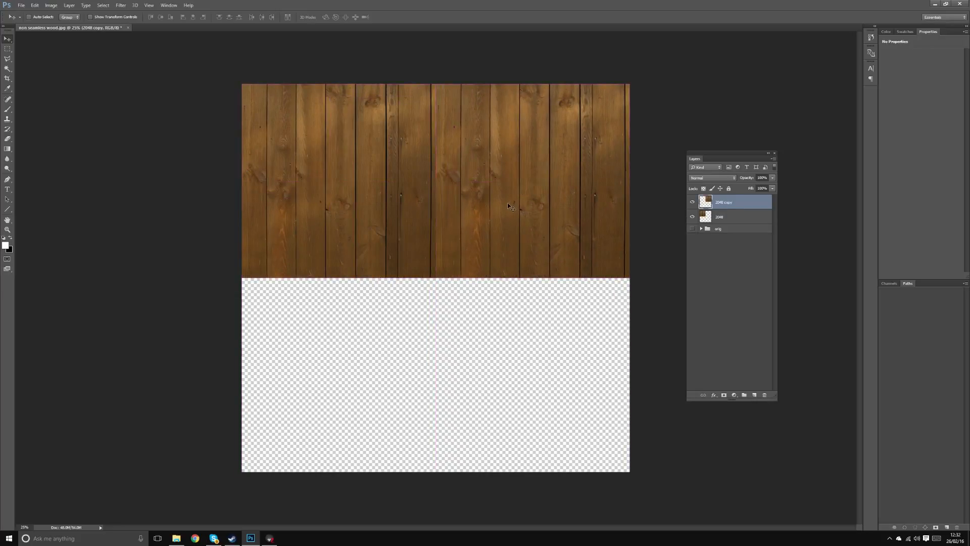
key("ctrl+e")
key("ctrl+j")
left_click_drag(507, 206, 451, 381)
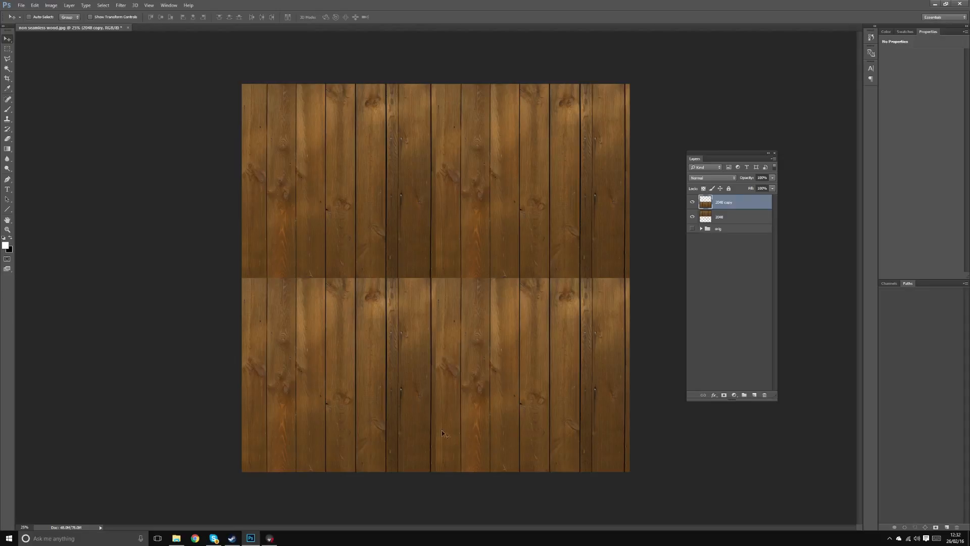
left_click_drag(442, 431, 437, 459)
Undo the four-way tiling and the canvas enlargement, going back to the single 2048 layer.
key("ctrl+z")
key("ctrl+alt+z")
key("ctrl+alt+z")
key("ctrl+alt+z")
key("ctrl+alt+z")
key("ctrl+alt+z")
key("ctrl+alt+z")
key("ctrl+alt+z")
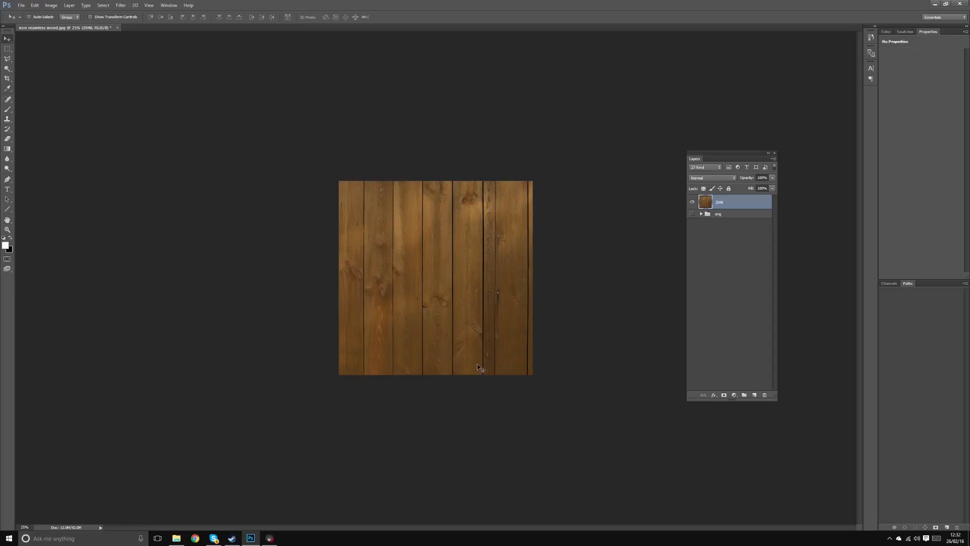
Duplicate the 2048 layer and rename the copy "offset".
key("ctrl+plus")
key("ctrl+plus")
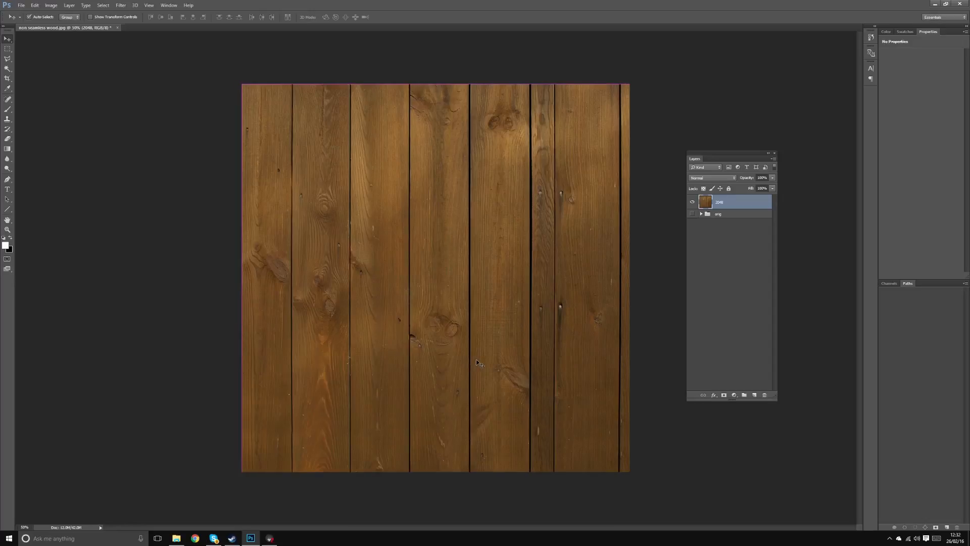
key("ctrl+minus")
key("ctrl+j")
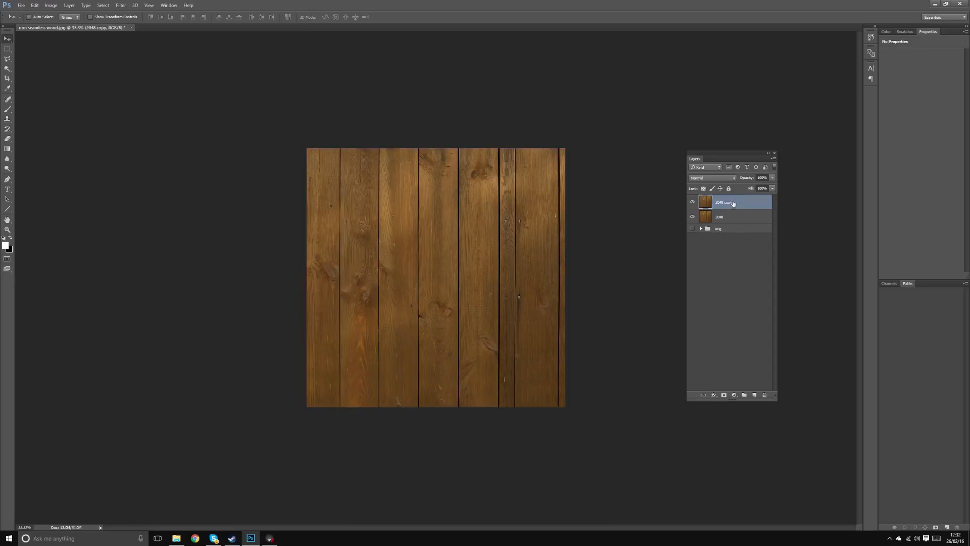
double_click(724, 202)
type("c")
key("Return")
Toggle the visibility of the offset and 2048 layers to compare them.
left_click(692, 201)
left_click(692, 216)
left_click(692, 217)
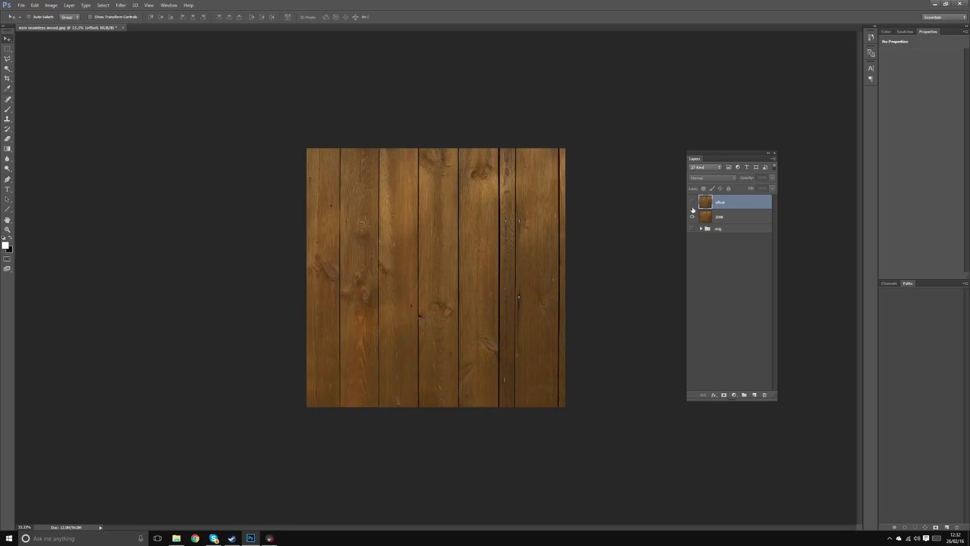
left_click(692, 202)
Start the Offset filter on the offset layer and set both the horizontal and vertical shifts to 0 pixels.
left_click(118, 9)
mouse_move(137, 154)
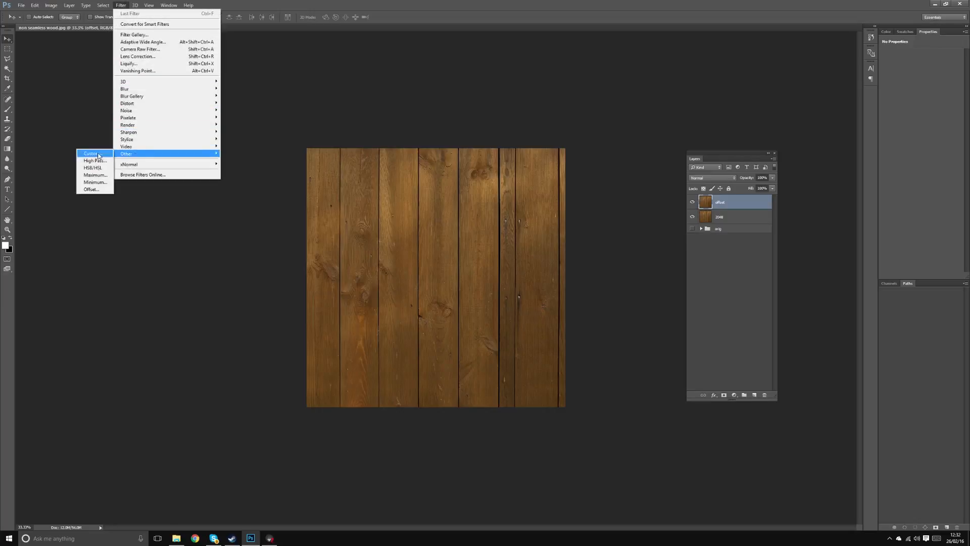
left_click(91, 190)
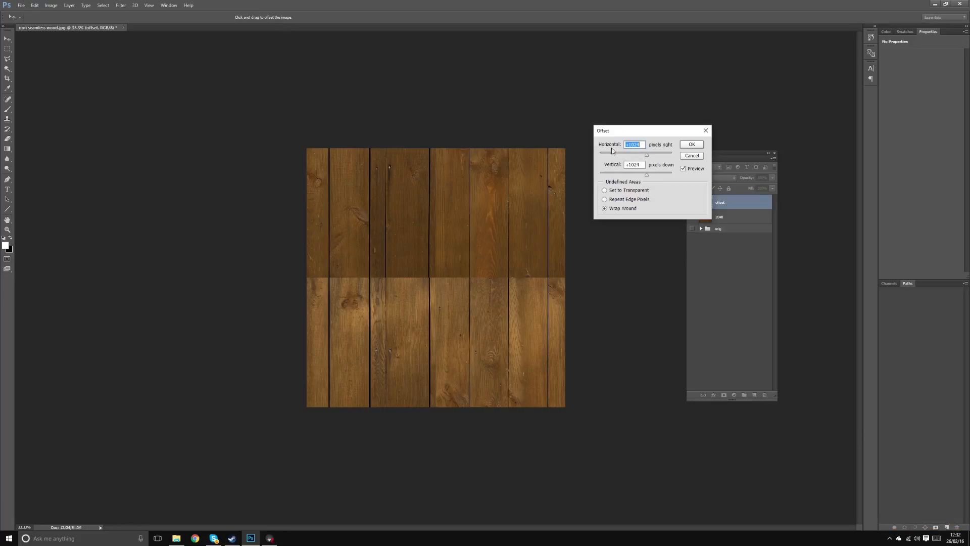
mouse_move(646, 156)
left_mouse_down()
mouse_move(604, 157)
mouse_move(638, 153)
left_mouse_up()
type("0")
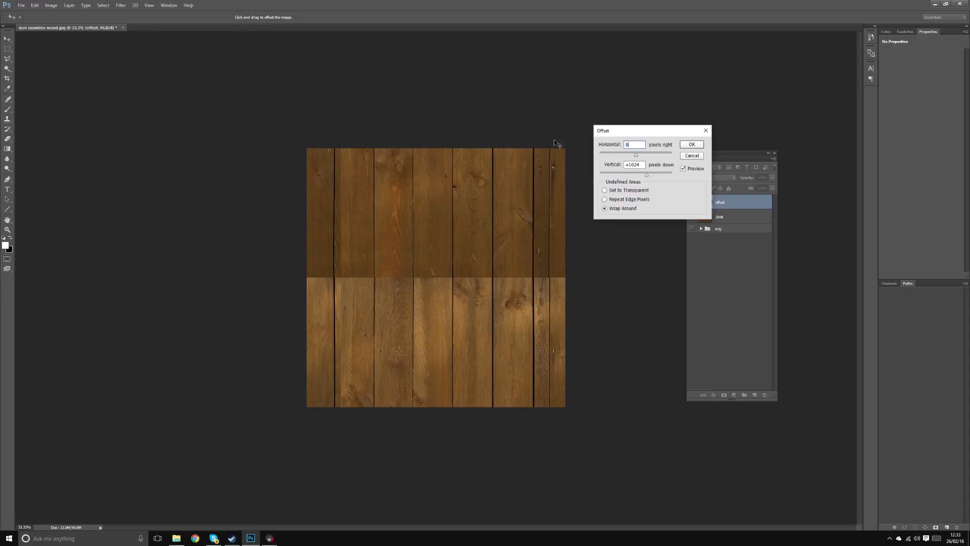
key("Tab")
type("0")
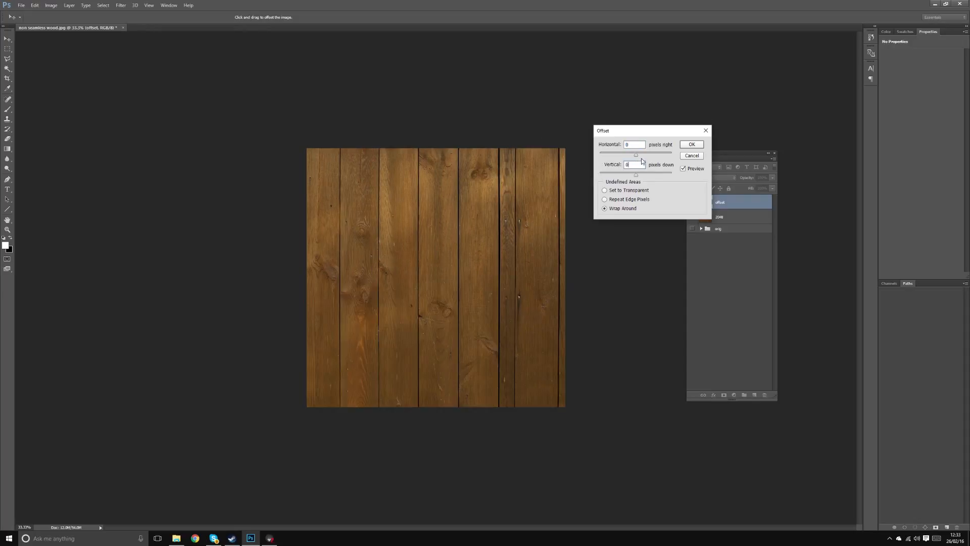
Apply the offset with 1024 pixels horizontally and 1024 pixels vertically, wrapping the undefined areas around.
left_click_drag(638, 157, 652, 158)
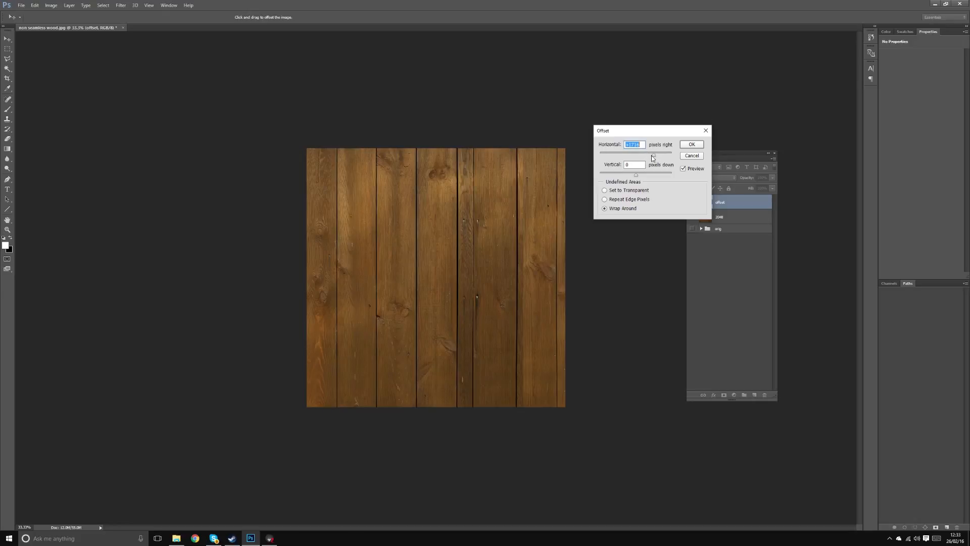
type("1024")
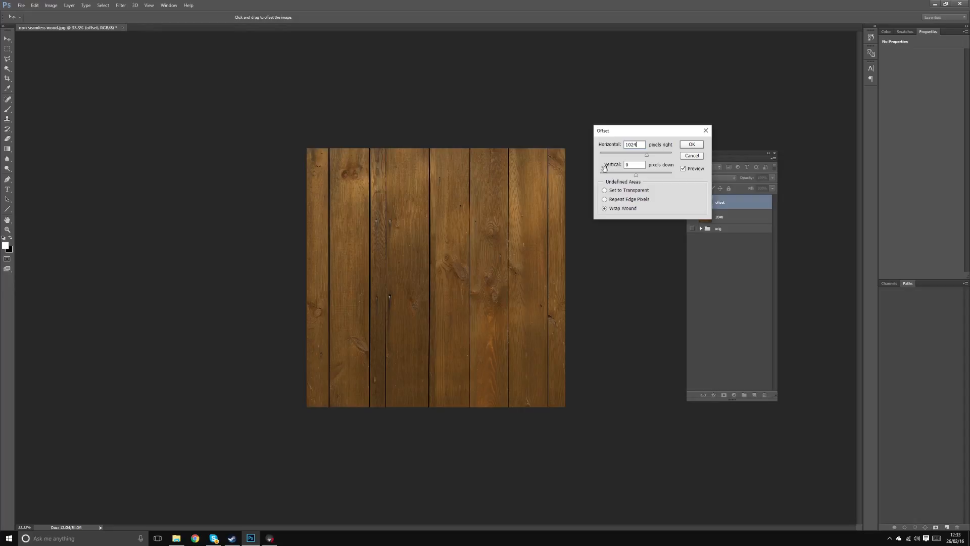
key("Tab")
type("1024")
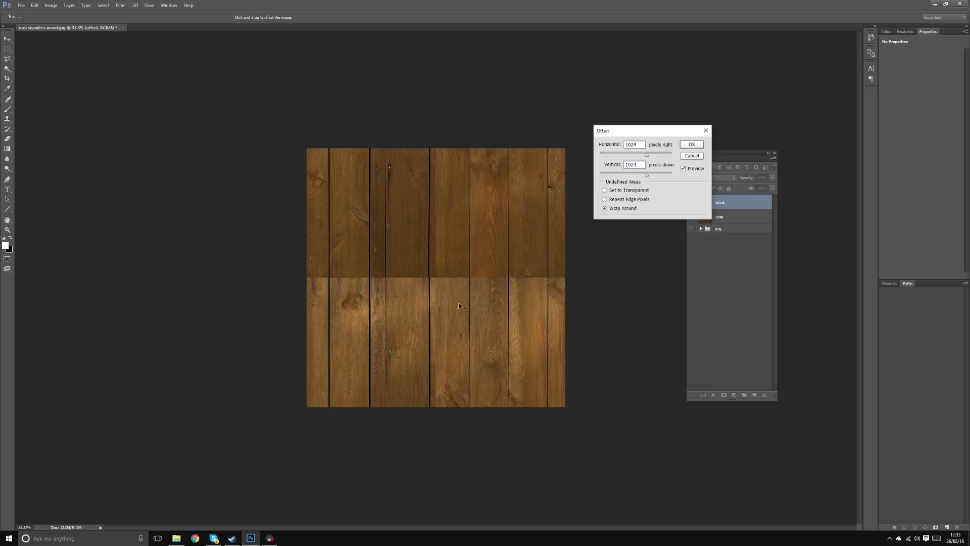
left_click_drag(644, 137, 422, 45)
left_click(479, 60)
Hide and show the offset layer to compare its central seams with the 2048 layer beneath.
left_click(692, 202)
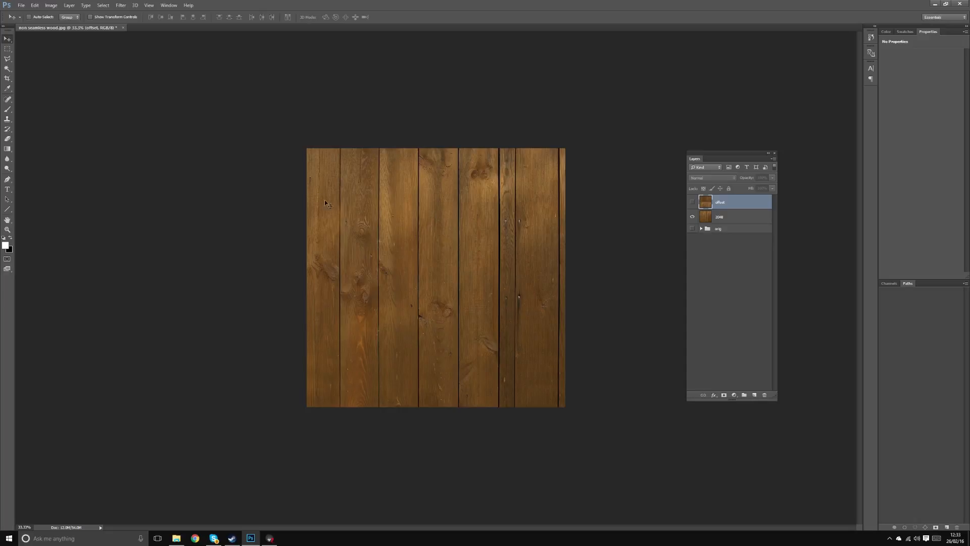
left_click(693, 201)
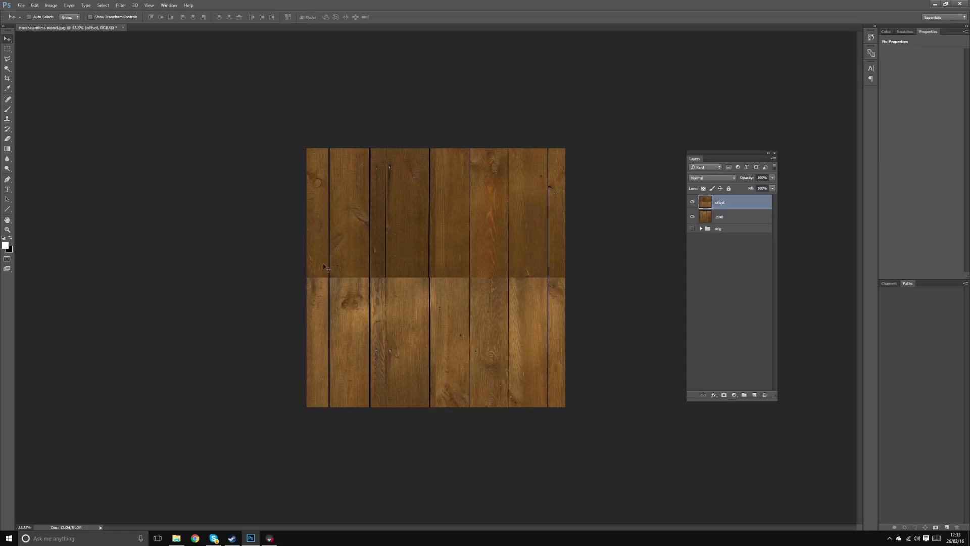
right_click(360, 285)
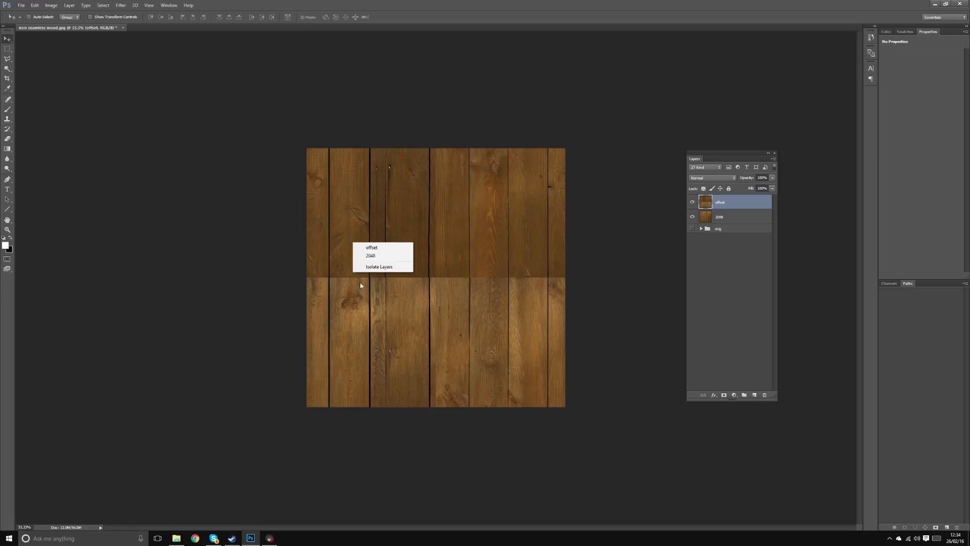
left_click(344, 299)
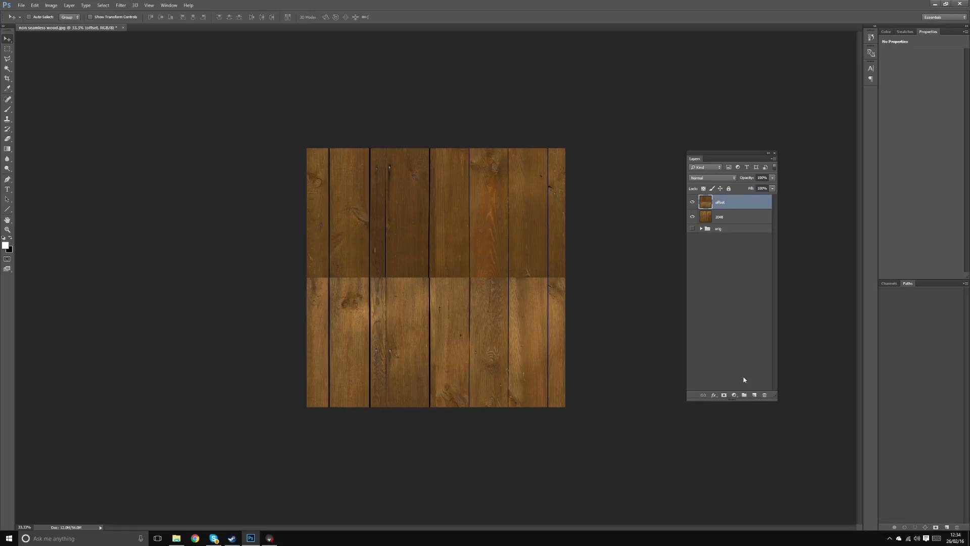
Add a mask to the offset layer, brush black over a central part of the horizontal seam, and compare with the 2048 layer.
left_click(725, 395)
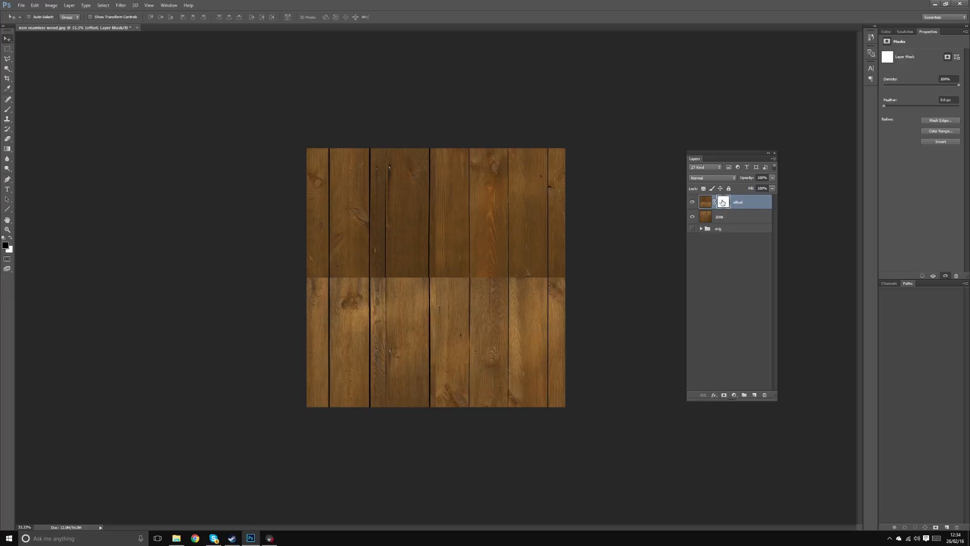
key("b")
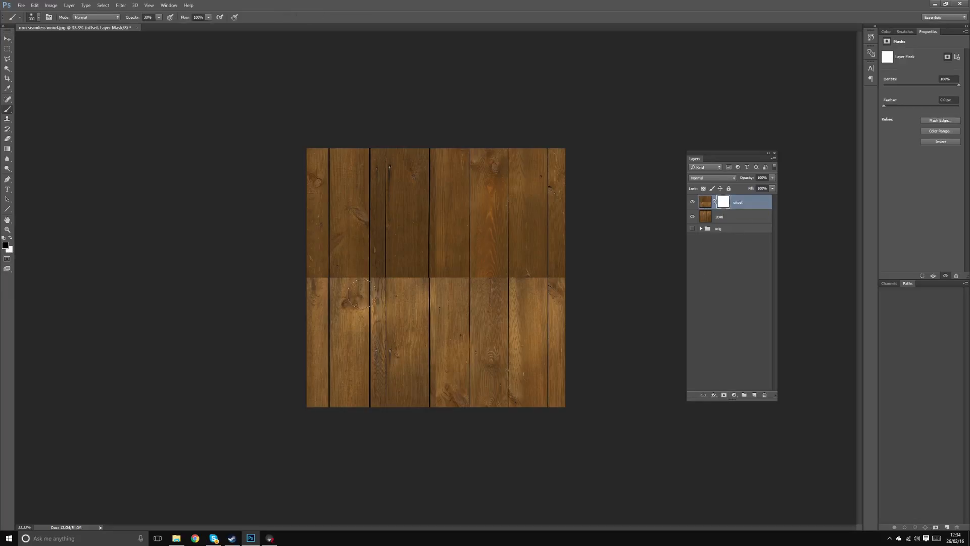
key("ctrl+plus")
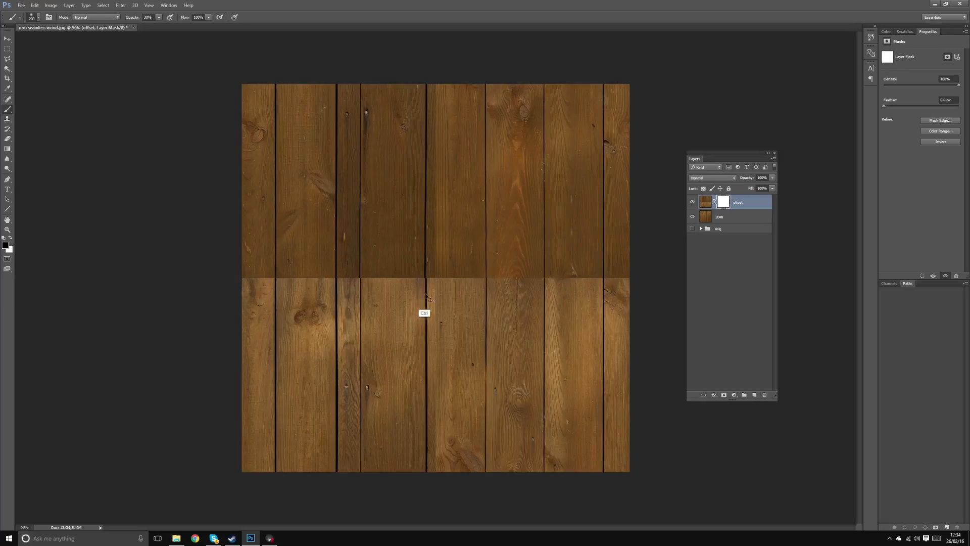
mouse_move(392, 286)
left_mouse_down()
mouse_move(376, 264)
mouse_move(383, 297)
mouse_move(386, 264)
mouse_move(381, 298)
left_mouse_up()
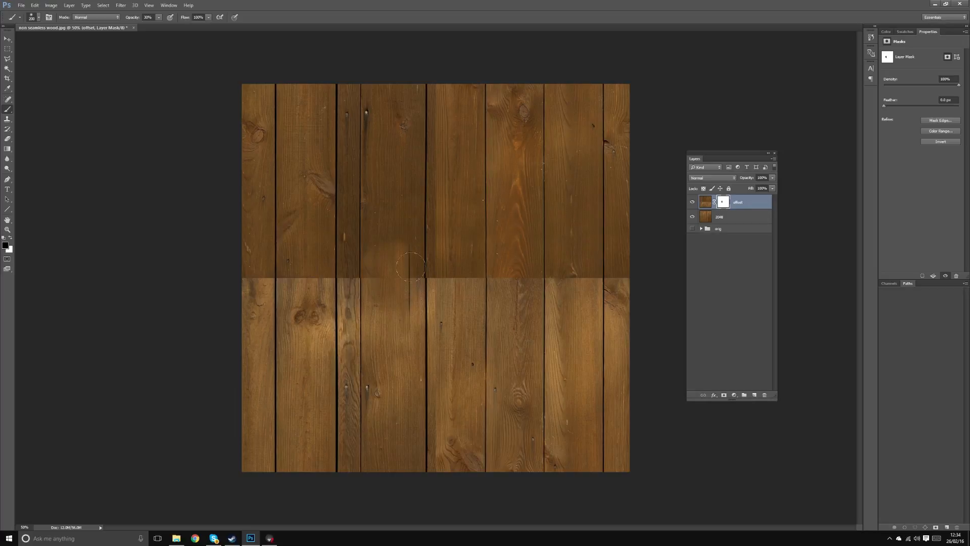
left_click(692, 202)
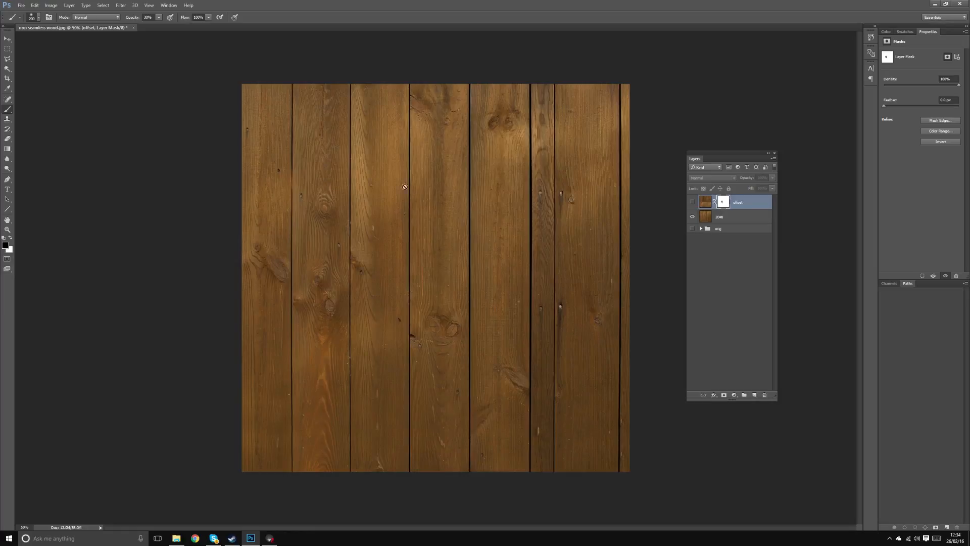
left_click(693, 202)
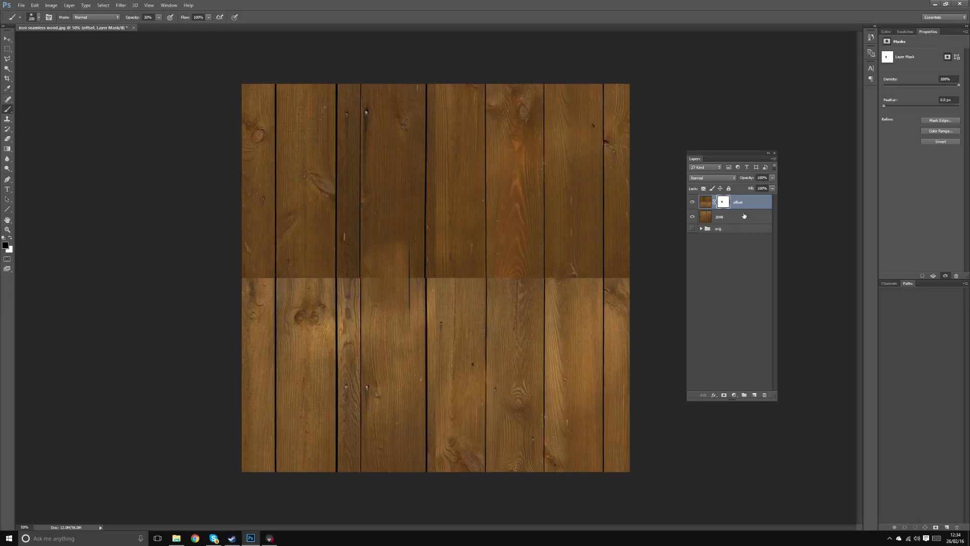
Delete the painted mask from the offset layer and add a fresh white layer mask.
left_click_drag(726, 207, 765, 395)
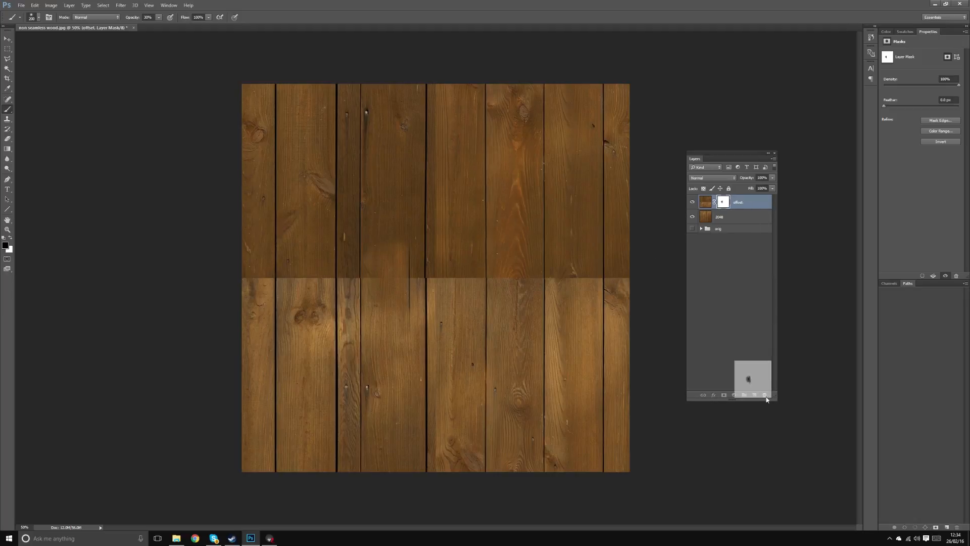
left_click(525, 194)
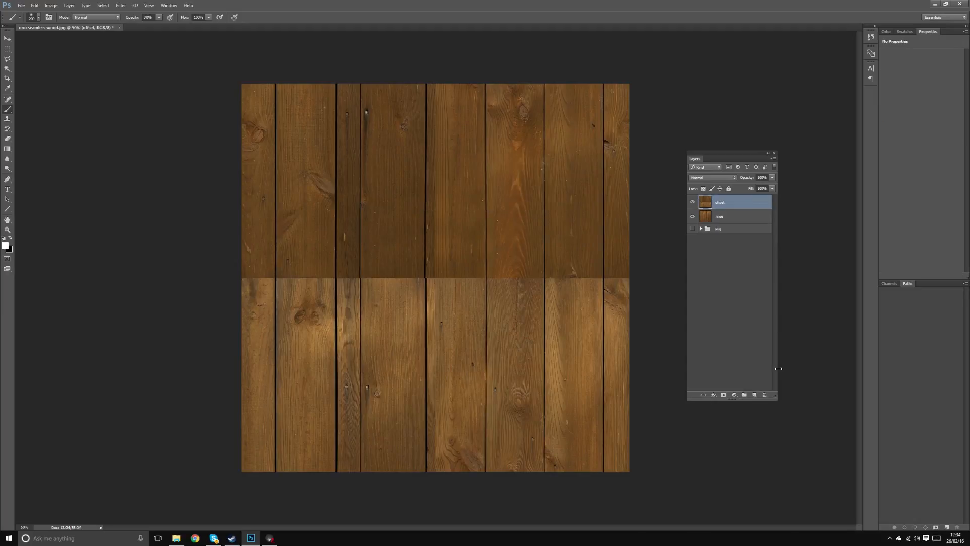
left_click(723, 394)
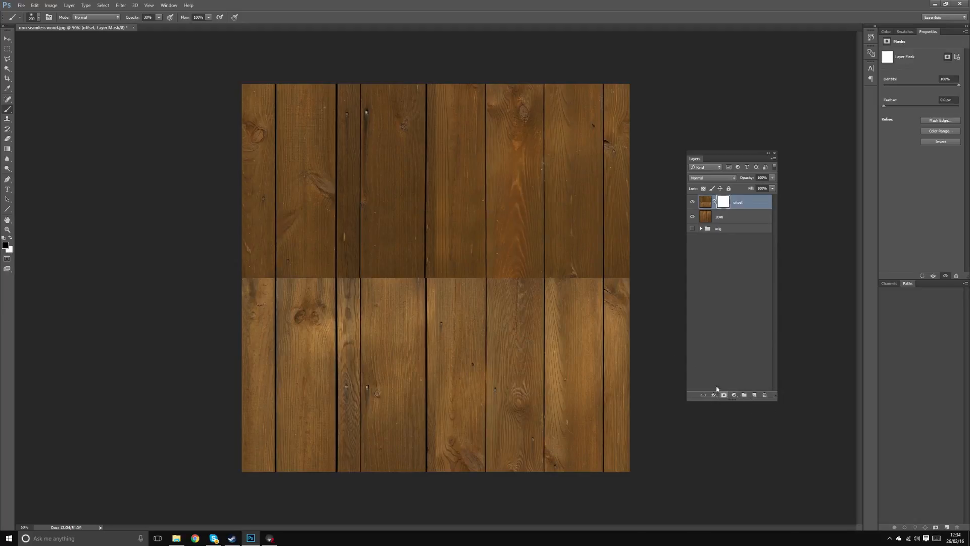
Lower the offset layer's opacity to 54 percent so the 2048 layer's planks show through.
left_click(7, 39)
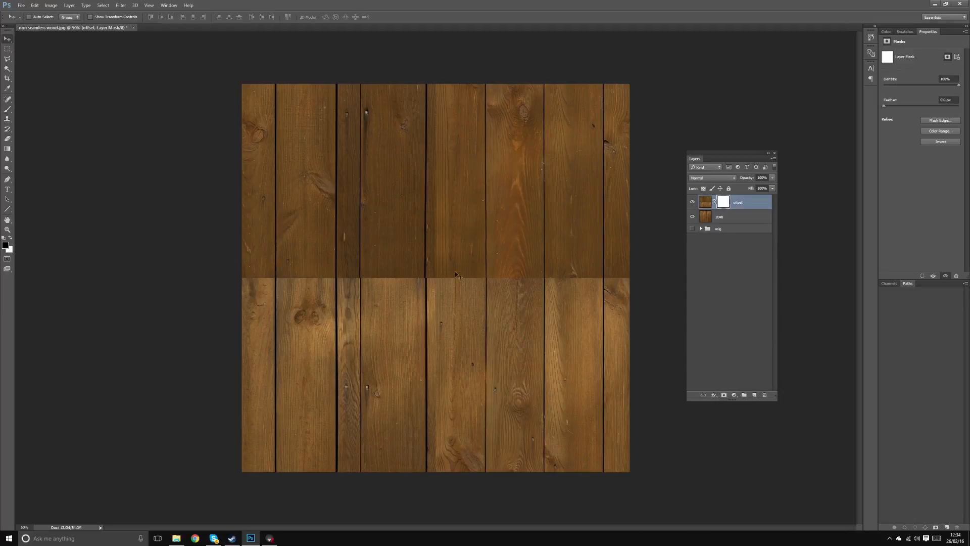
left_click(731, 218)
left_click(705, 202)
left_click(772, 177)
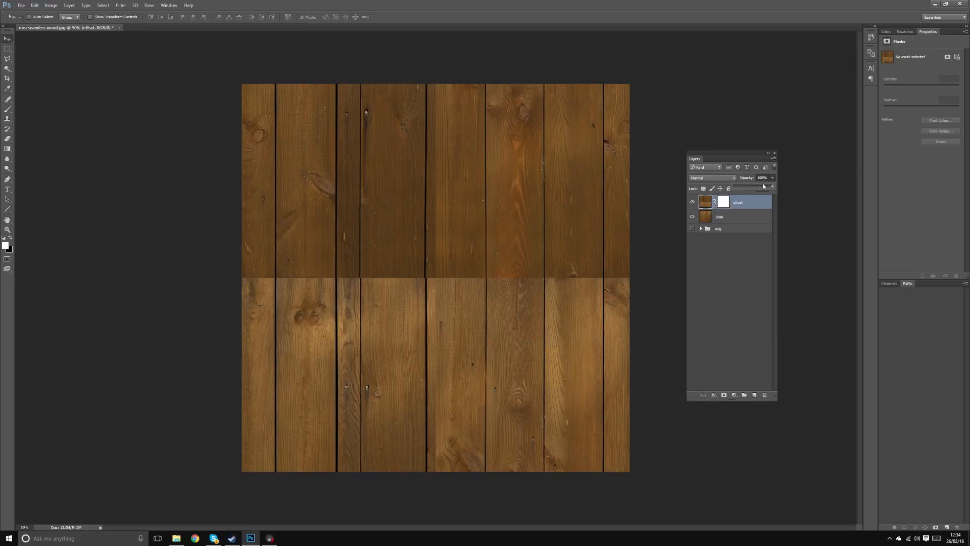
left_click(754, 186)
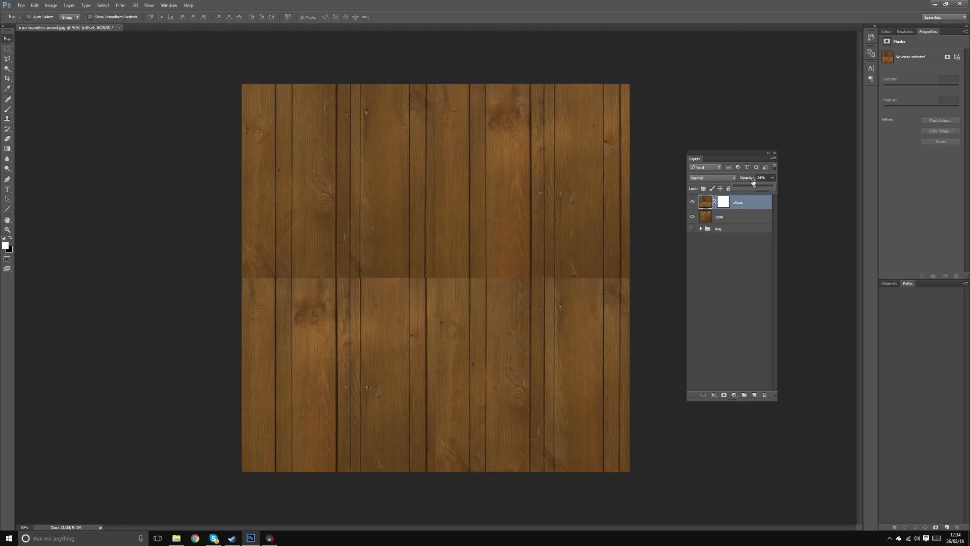
Select the 2048 layer and hide and reshow the offset layer to compare how the plank gaps line up.
left_click(726, 217)
left_click(692, 202)
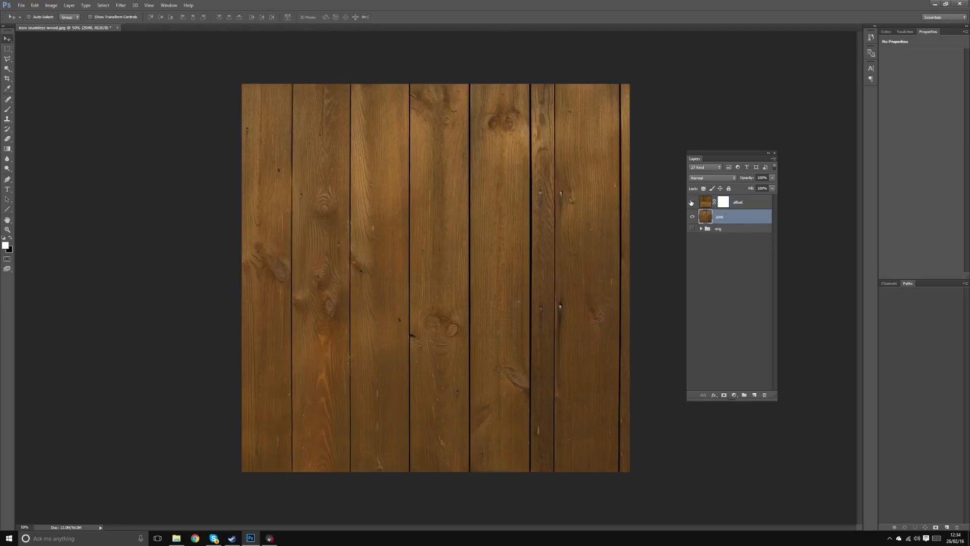
left_click(692, 202)
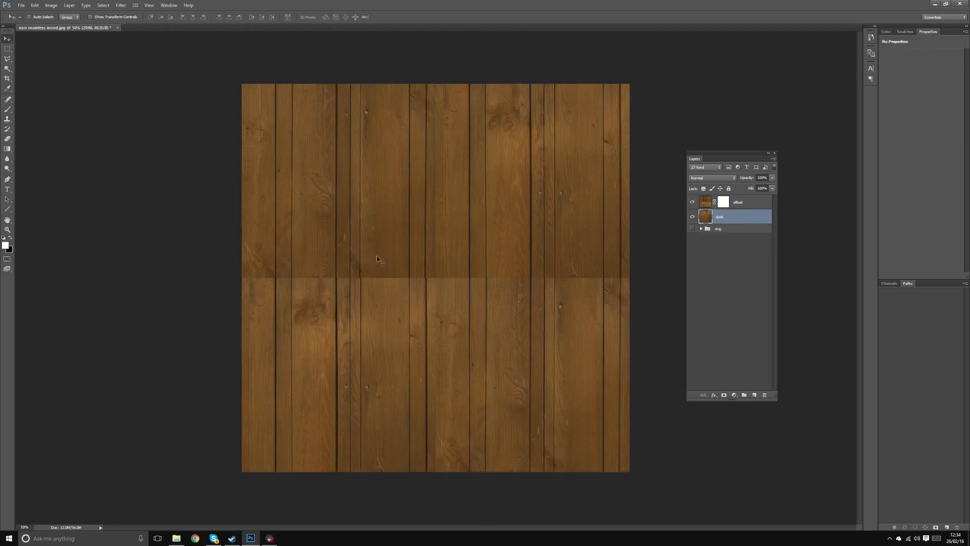
Shift the 2048 layer left and stretch its width to about 103 percent so its plank gaps line up with the offset layer's.
mouse_move(379, 259)
left_mouse_down()
mouse_move(369, 260)
mouse_move(398, 264)
mouse_move(367, 260)
left_mouse_up()
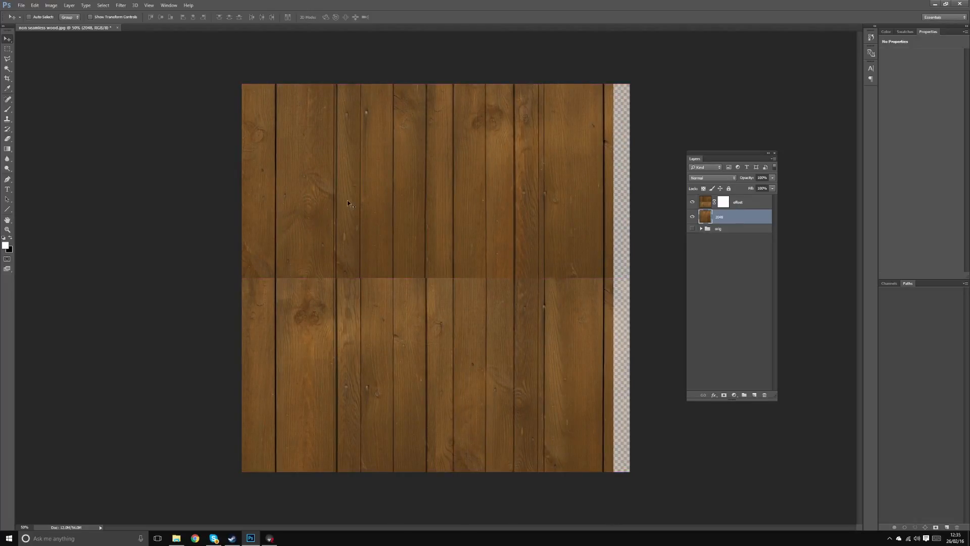
key("ctrl+t")
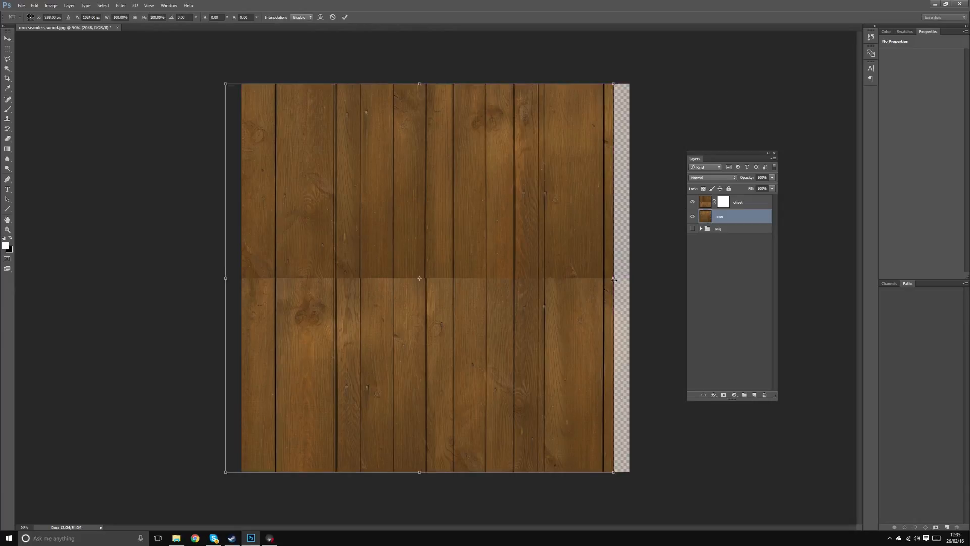
left_click_drag(614, 280, 625, 281)
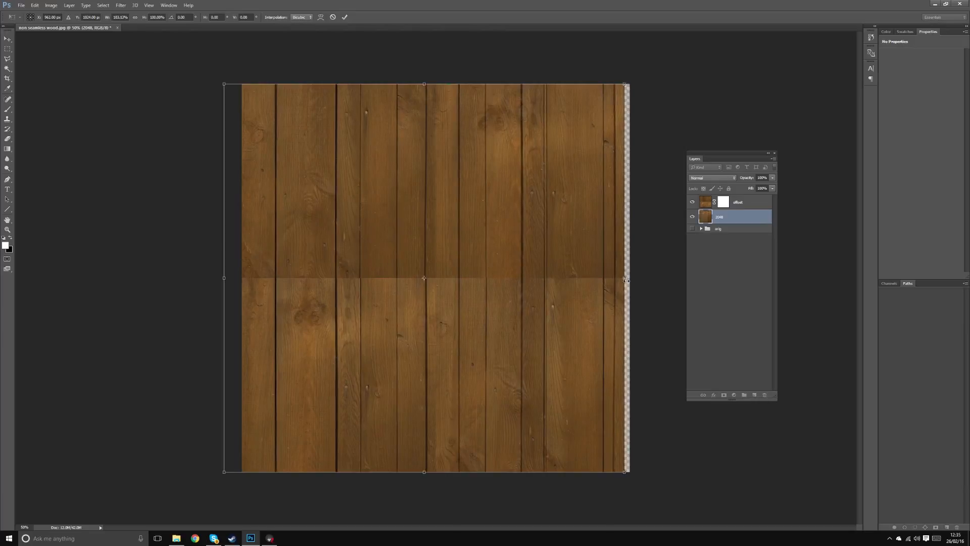
key("Right")
key("Right")
key("Return")
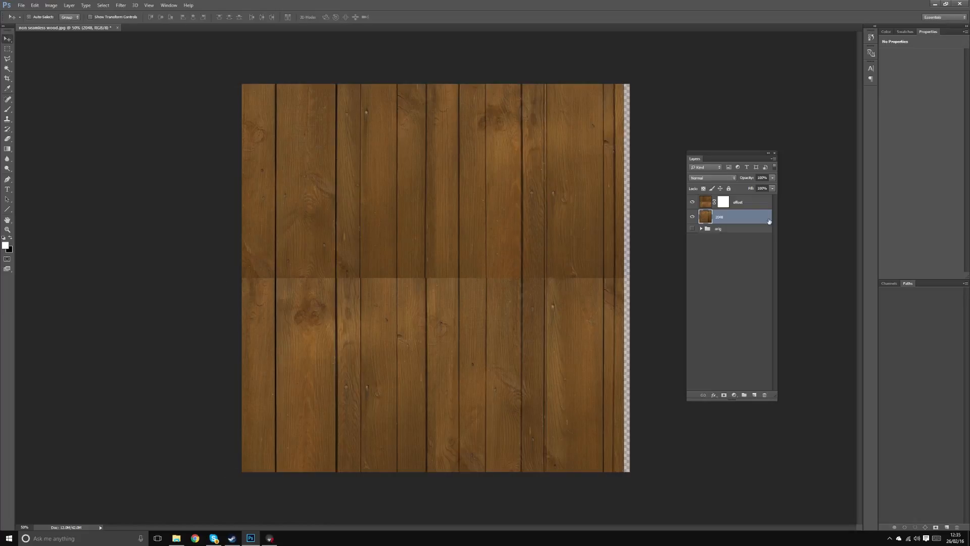
Restore the offset layer's opacity to 100 percent and make its layer mask active.
left_click(755, 204)
left_click_drag(772, 177, 777, 186)
left_click(728, 206)
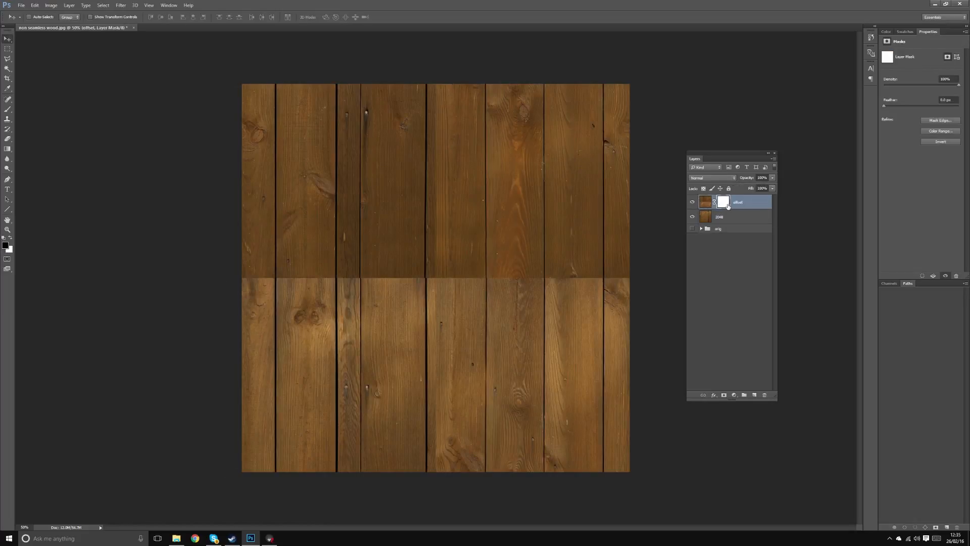
Brush black on the offset layer's mask to blend the horizontal seam across the first three planks, using a smaller brush at the third gap.
key("b")
key("ctrl+plus")
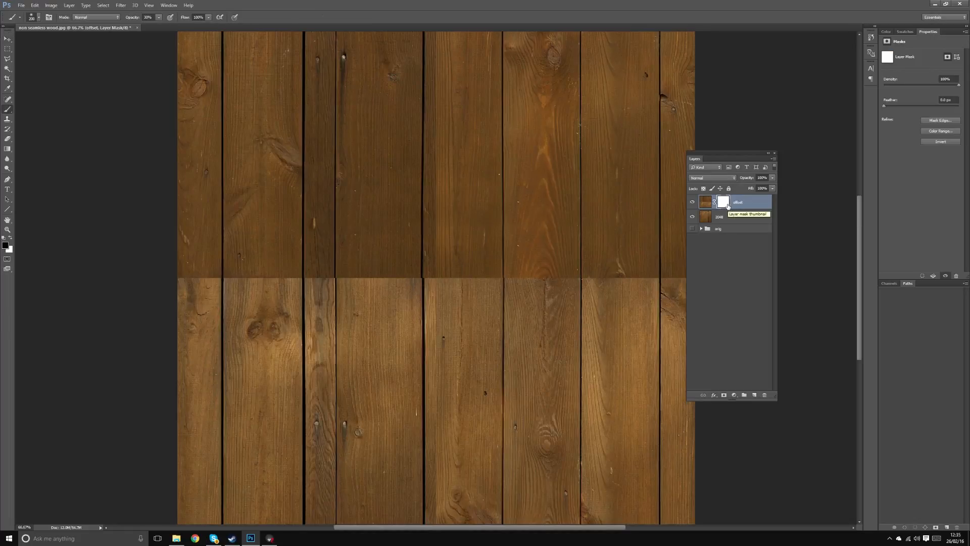
mouse_move(234, 291)
left_mouse_down()
mouse_move(254, 309)
mouse_move(203, 288)
mouse_move(199, 295)
mouse_move(207, 253)
mouse_move(213, 293)
mouse_move(222, 298)
mouse_move(231, 279)
mouse_move(234, 300)
mouse_move(239, 279)
mouse_move(237, 329)
mouse_move(240, 263)
mouse_move(246, 316)
mouse_move(251, 277)
mouse_move(251, 306)
mouse_move(245, 285)
mouse_move(271, 301)
left_mouse_up()
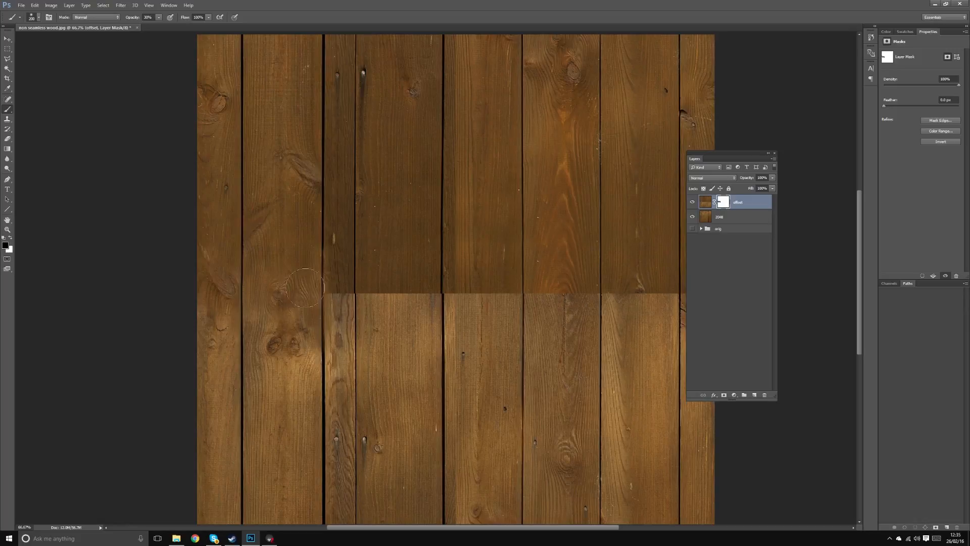
key("bracketleft")
mouse_move(354, 299)
left_mouse_down()
mouse_move(354, 272)
mouse_move(351, 332)
mouse_move(357, 195)
mouse_move(352, 280)
left_mouse_up()
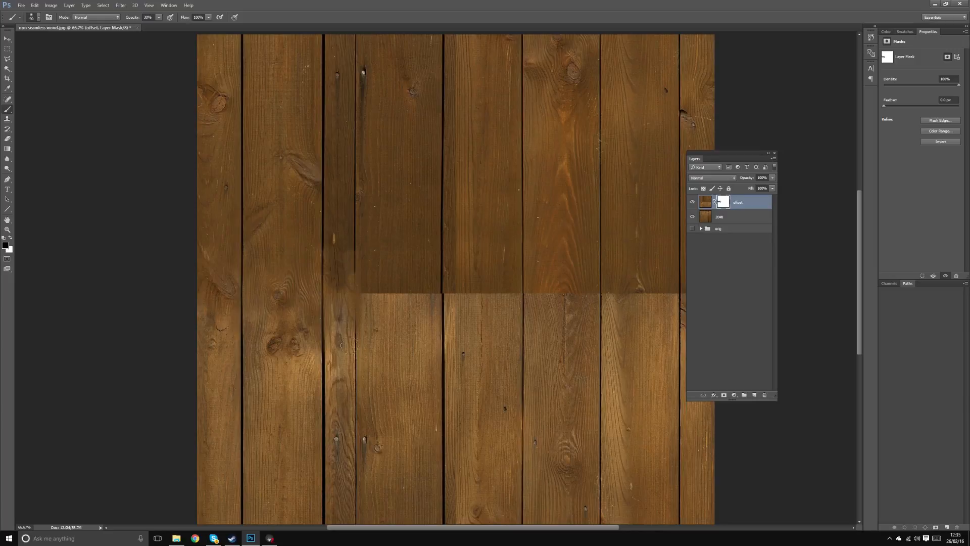
Hide and reshow the offset layer to compare its plank gaps with those of the 2048 layer.
left_click(693, 201)
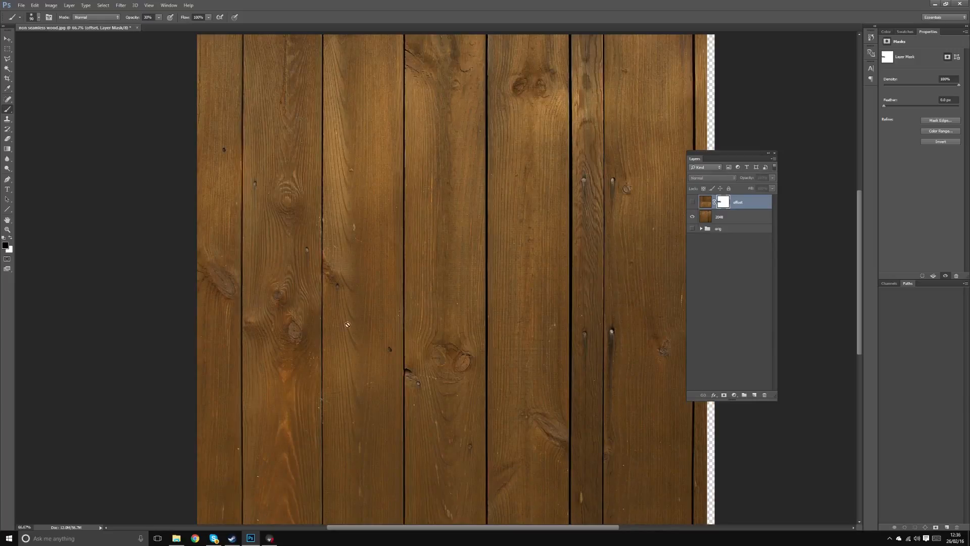
left_click(706, 201)
left_click(692, 202)
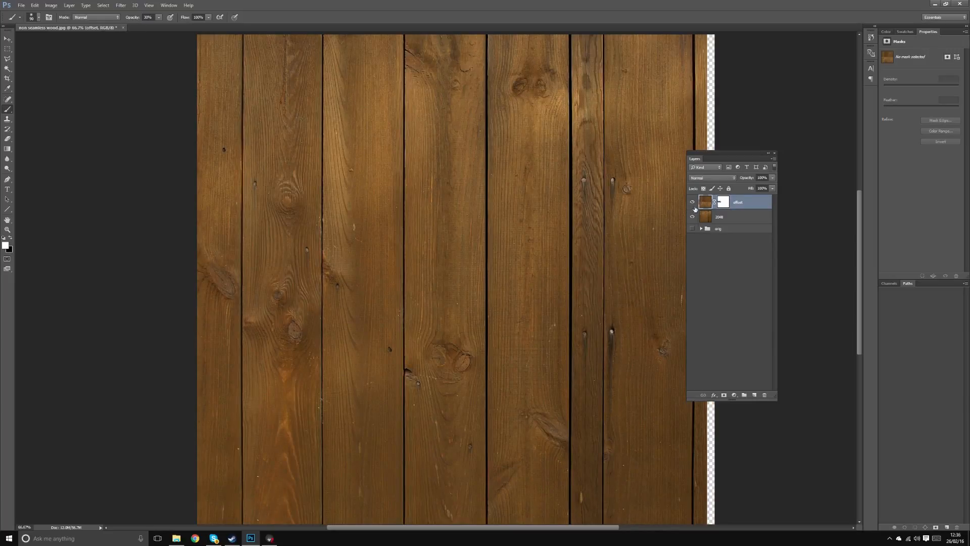
key("x")
key("x")
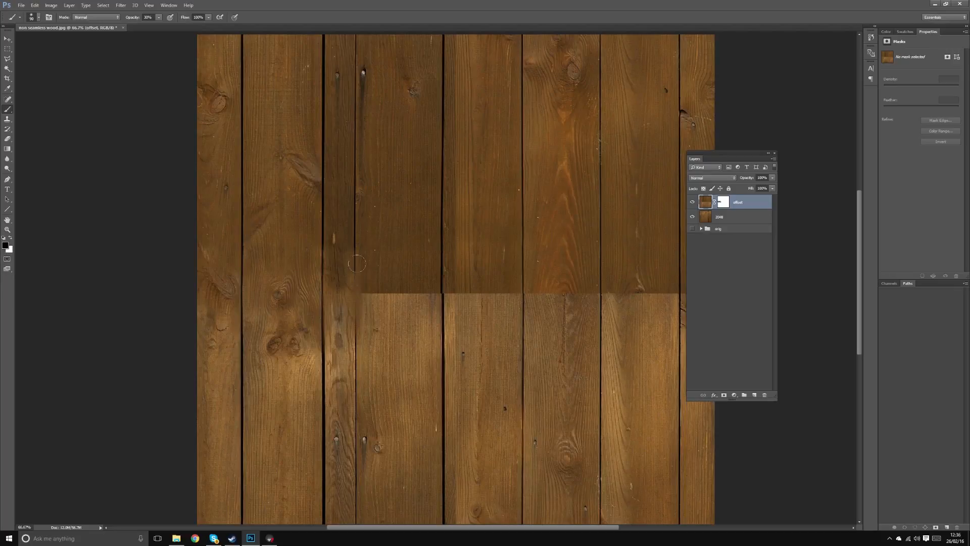
left_click_drag(355, 303, 352, 296)
key("x")
left_click_drag(357, 255, 363, 324)
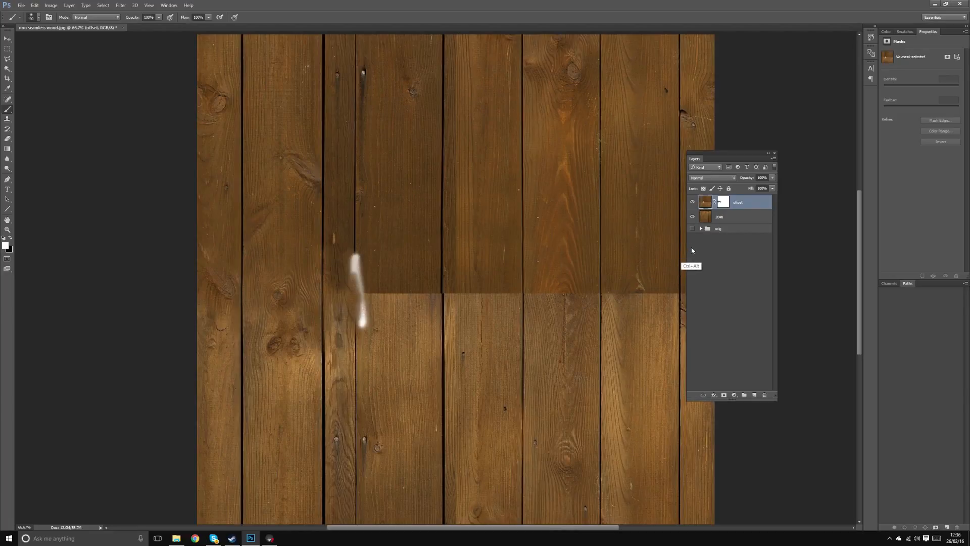
key("ctrl+alt+z")
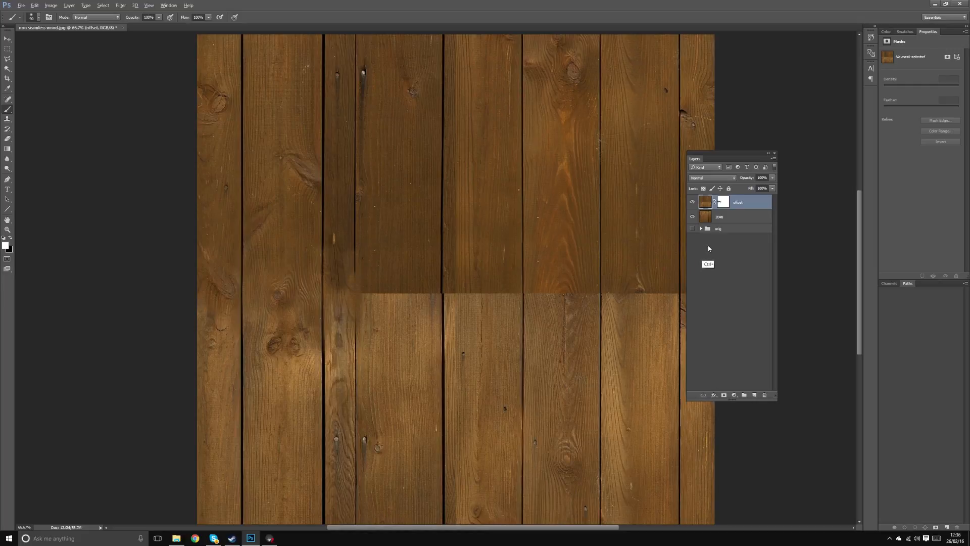
On the offset layer's mask, brush white to bring back the gap beside the narrow third plank and black over that plank's seam.
left_click(722, 203)
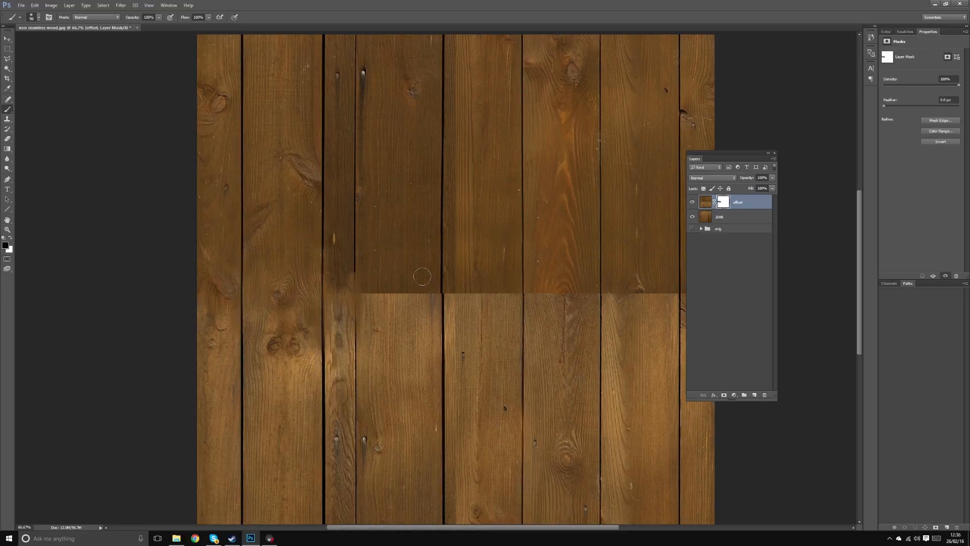
key("x")
left_click_drag(354, 328, 356, 271)
key("x")
left_click_drag(345, 305, 339, 281)
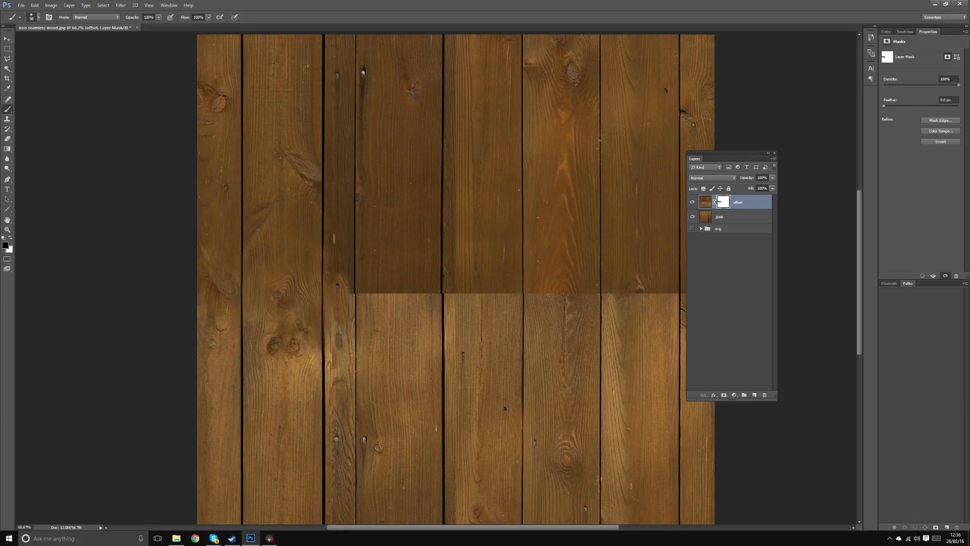
Enlarge the brush and extend the black mask painting above and below the seam on the narrow third plank.
key("bracketright")
key("bracketright")
key("bracketright")
mouse_move(335, 273)
left_mouse_down()
mouse_move(336, 264)
mouse_move(336, 305)
mouse_move(338, 222)
mouse_move(341, 289)
left_mouse_up()
left_click_drag(335, 358, 308, 384)
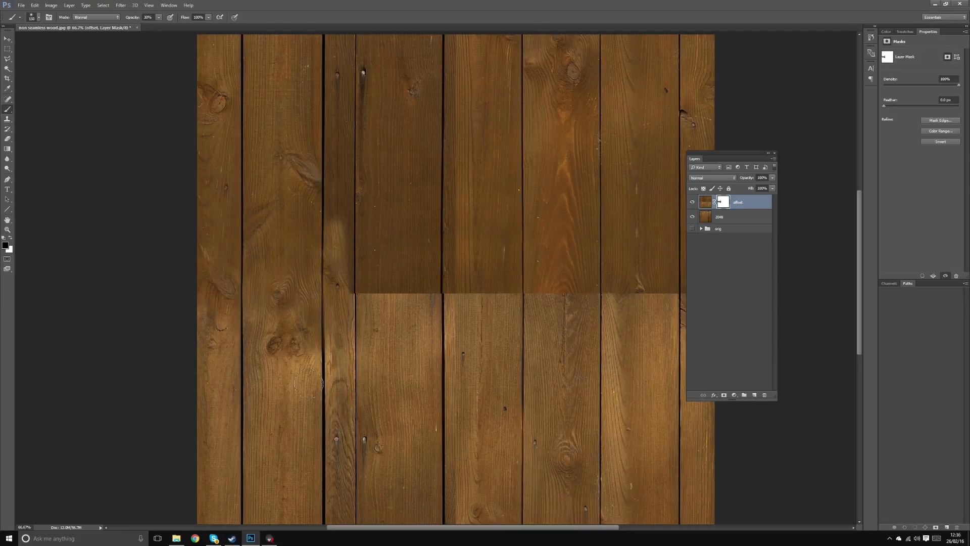
Try to shift the 2048 layer left beneath the masked offset layer to align its planks with the next gap.
key("ctrl+minus")
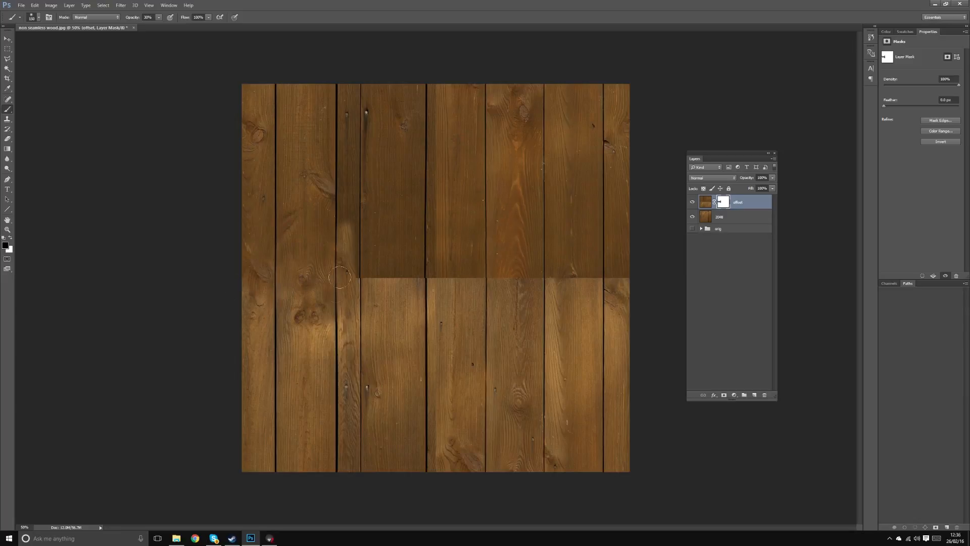
key("ctrl+plus")
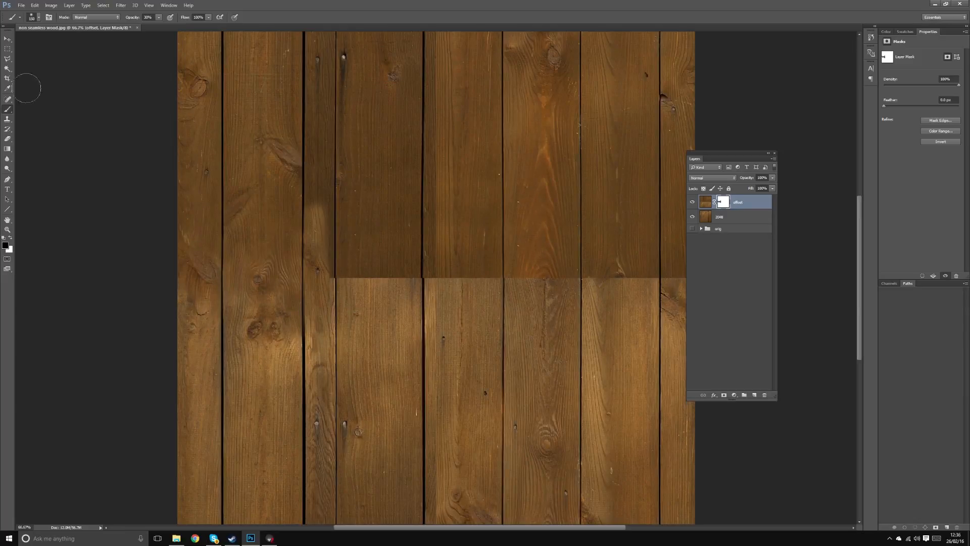
left_click(8, 39)
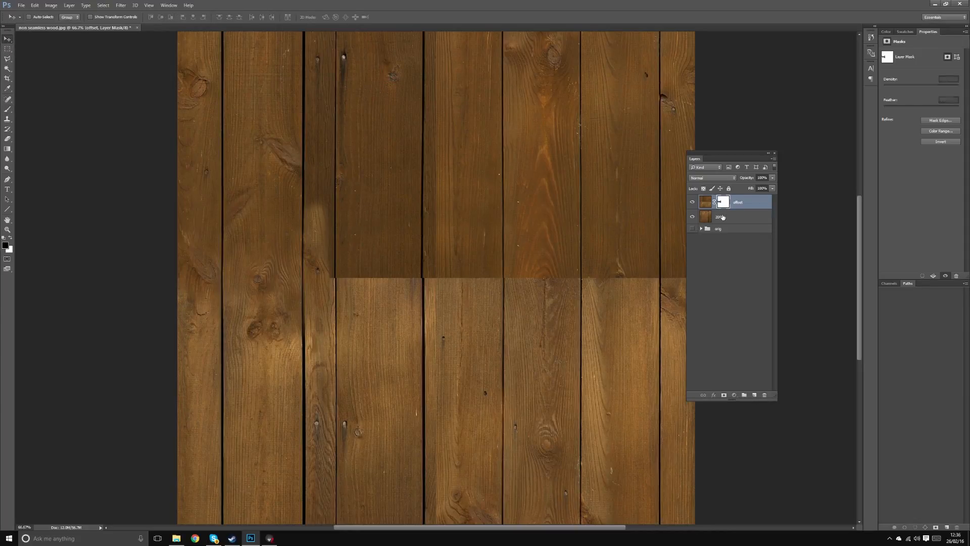
left_click(720, 217)
left_click_drag(409, 275, 388, 272)
key("s")
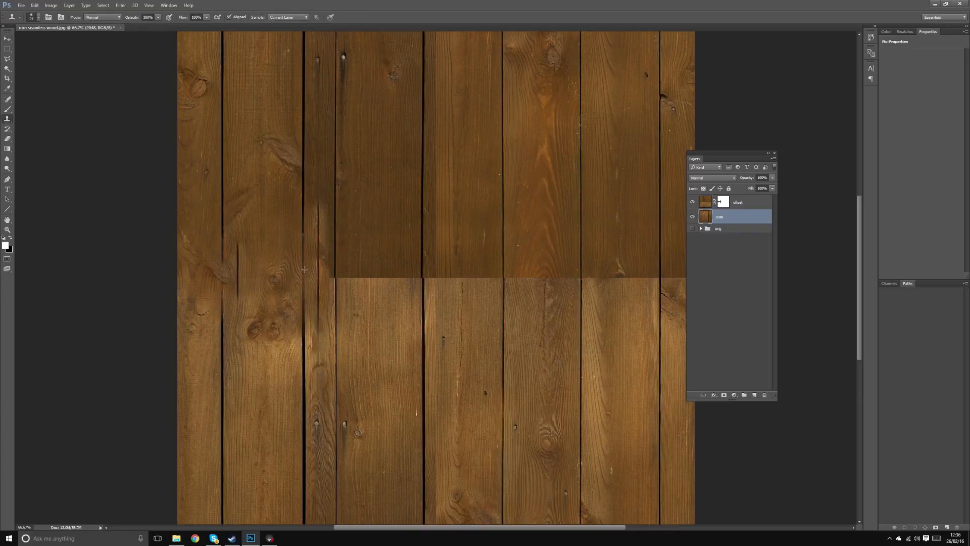
left_click(291, 269)
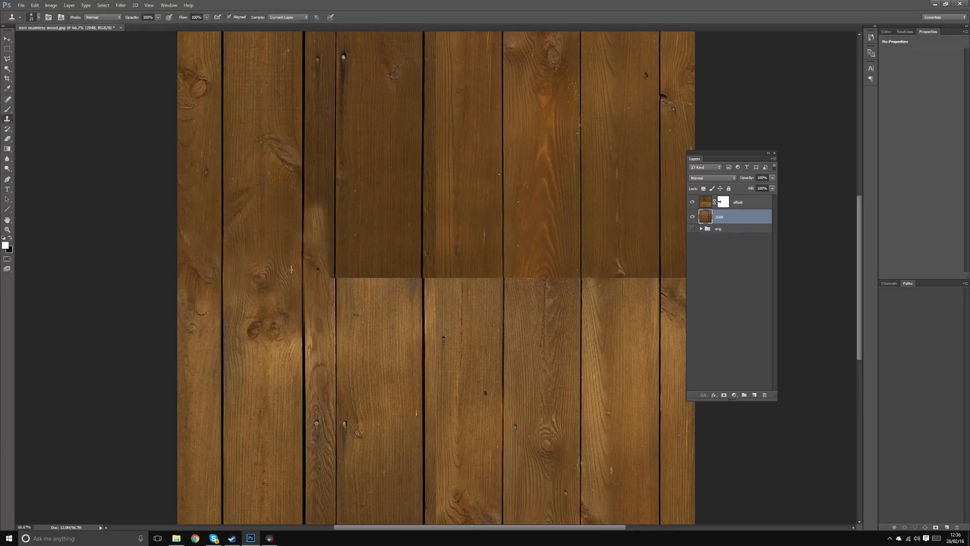
Delete everything on the 2048 layer except the three-plank strip already blended, and toggle the layer's visibility to check what it covers.
left_click(7, 39)
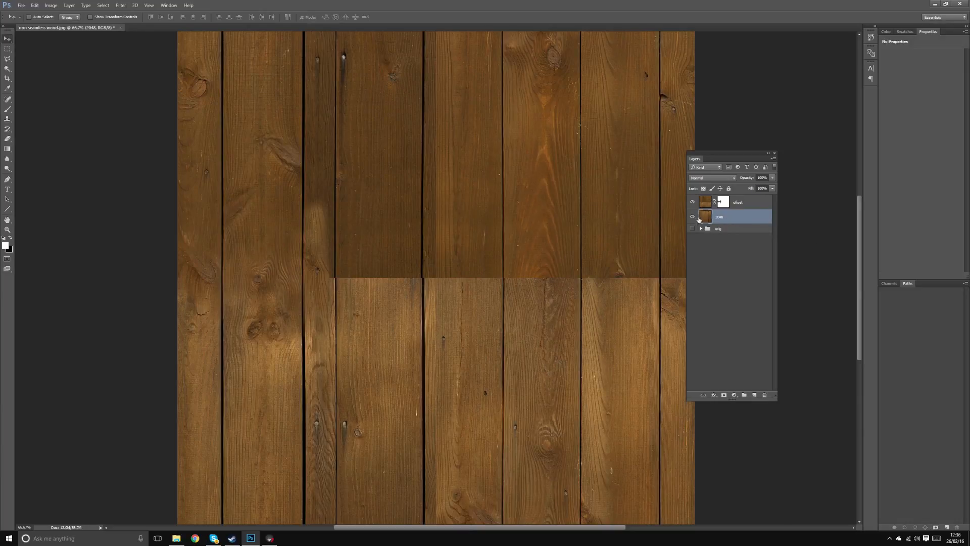
key("m")
key("ctrl+minus")
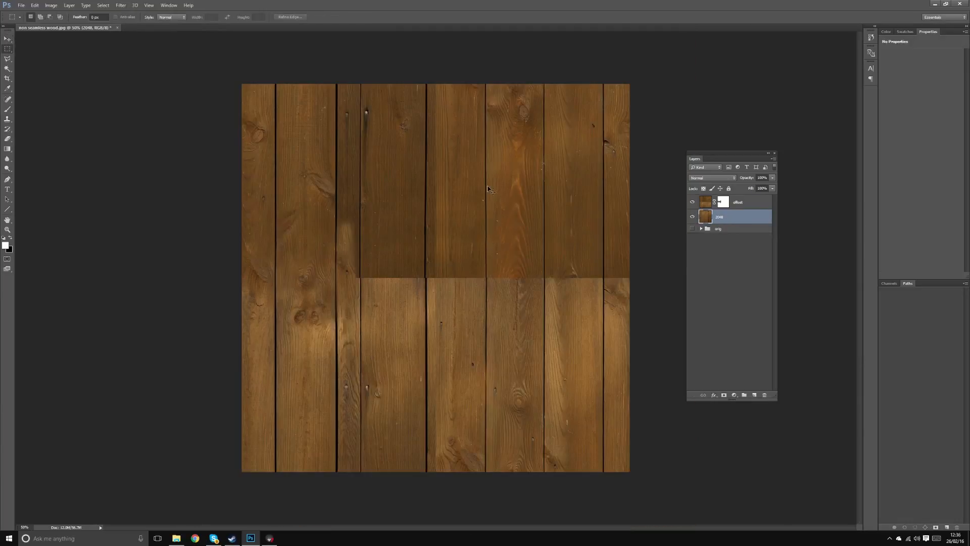
left_click_drag(241, 84, 361, 473)
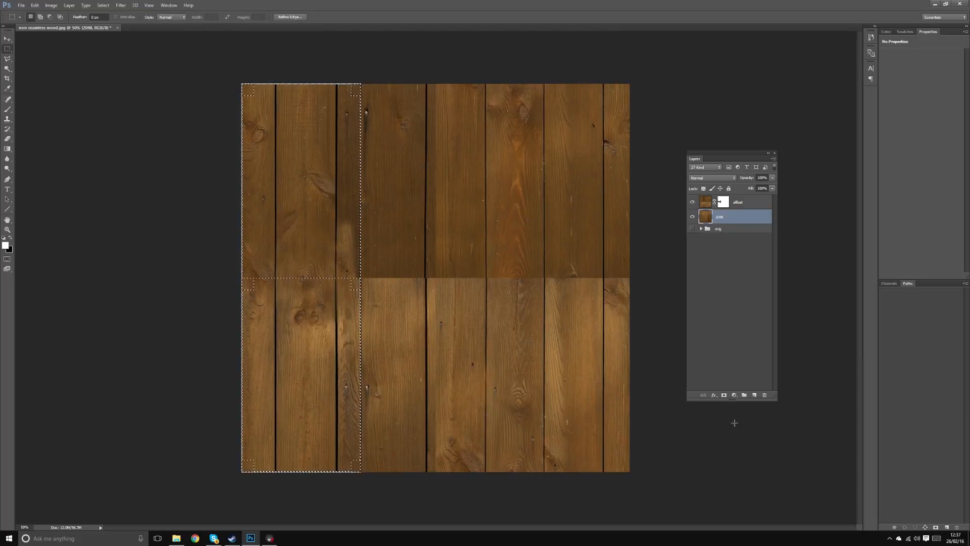
key("ctrl+shift+i")
key("Delete")
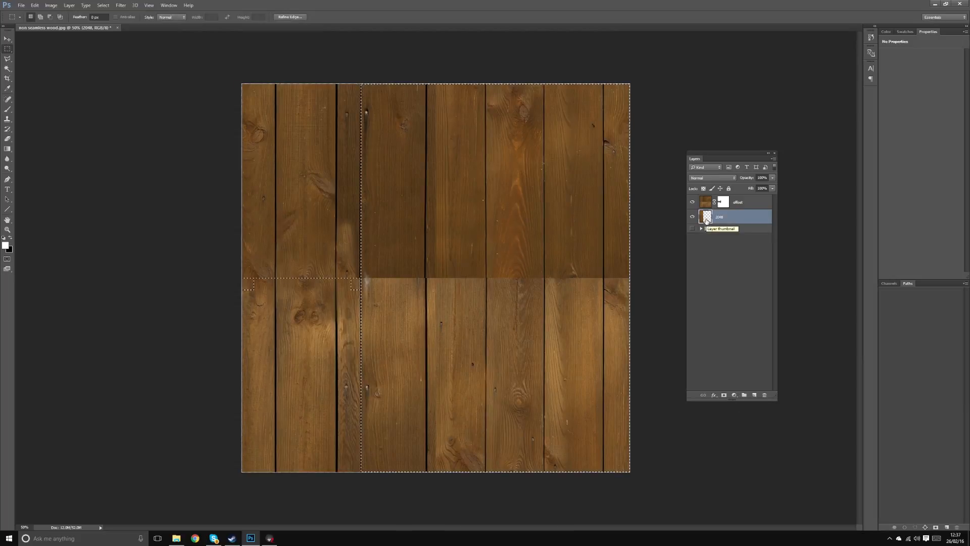
key("ctrl+d")
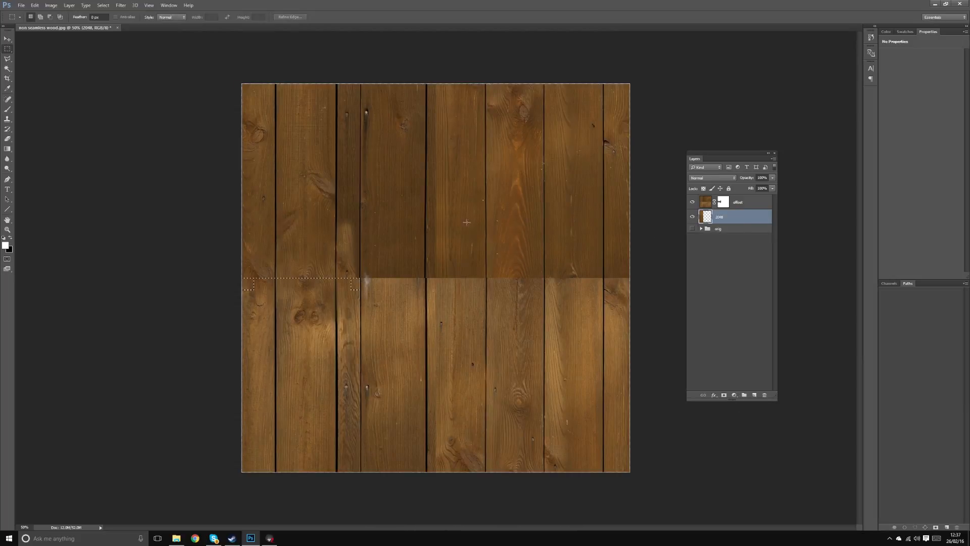
left_click(693, 217)
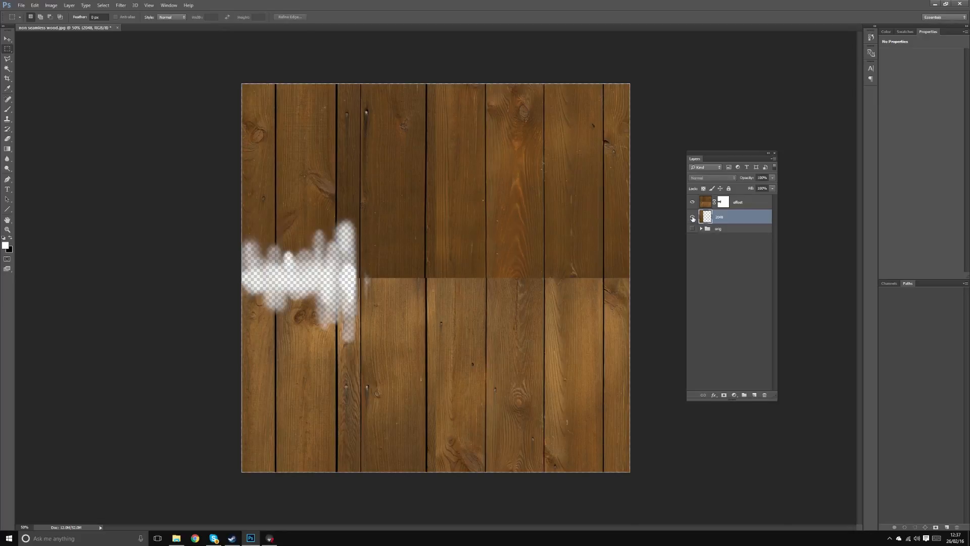
left_click(692, 217)
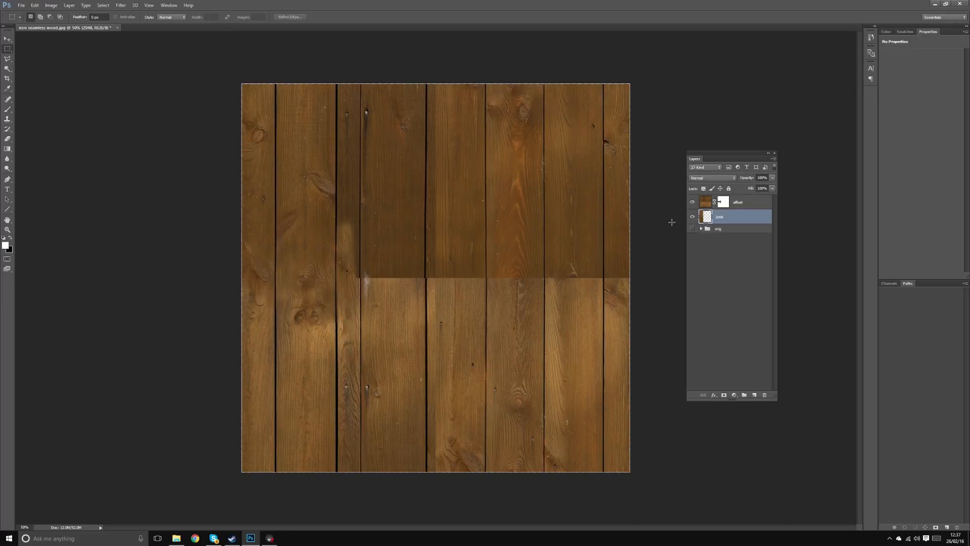
Brush white at full opacity on the offset layer's mask over the transparent spot just past the third plank's gap.
left_click(722, 202)
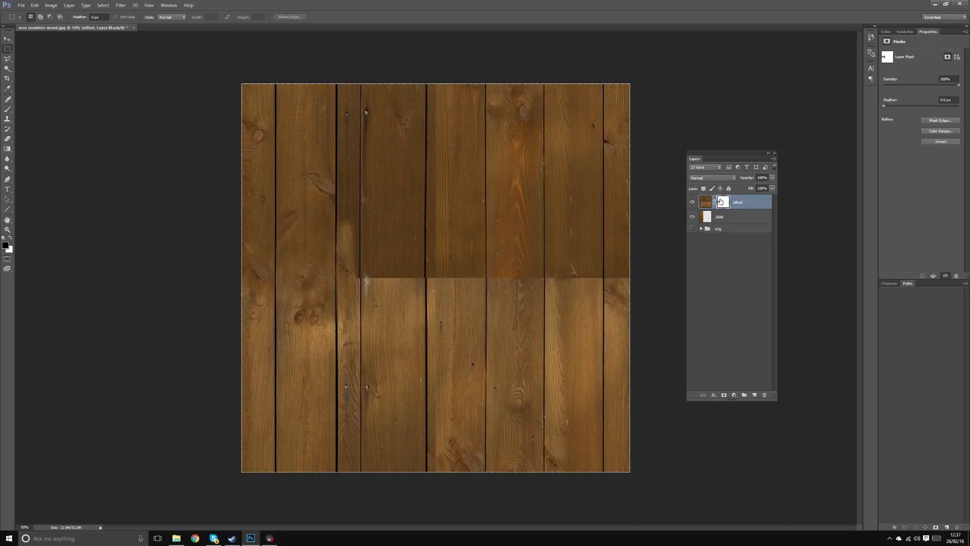
key("b")
key("c")
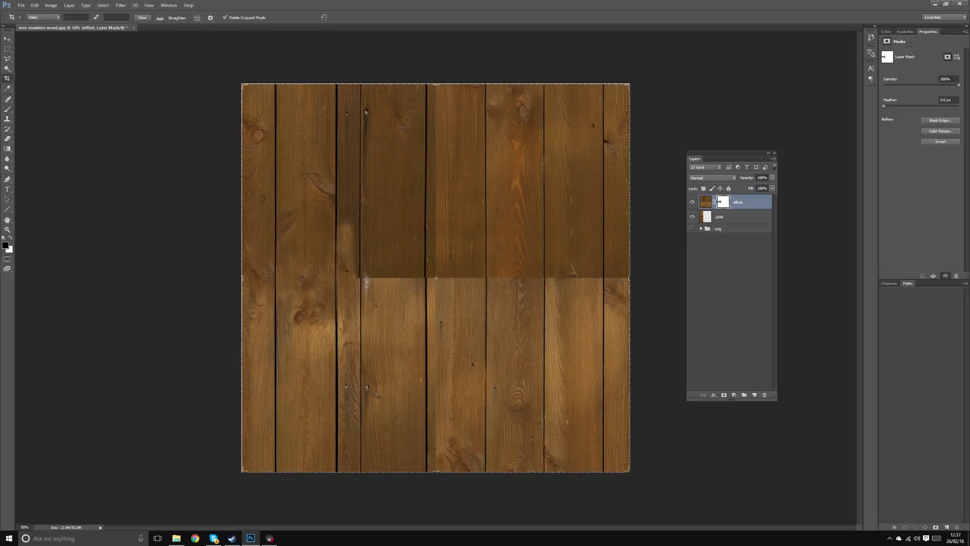
key("b")
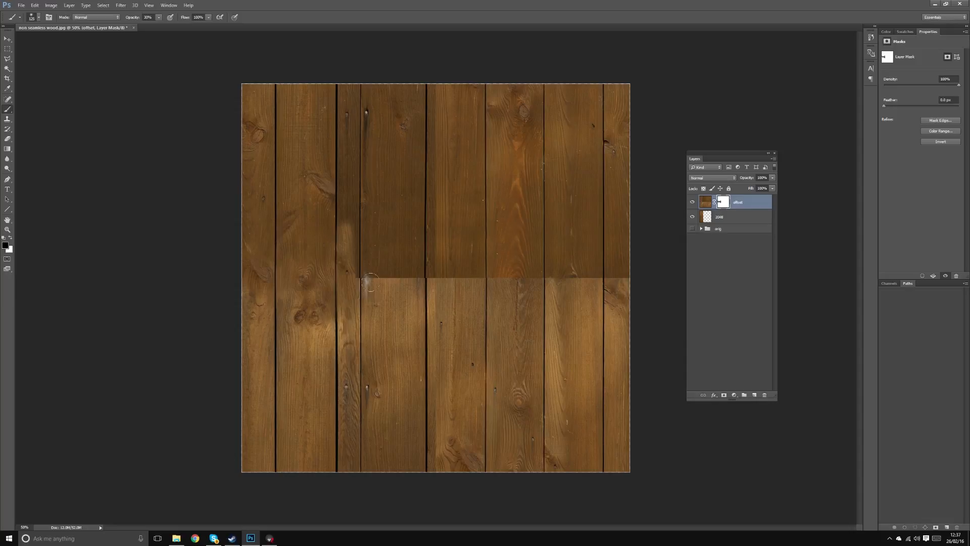
key("x")
key("0")
left_click(7, 39)
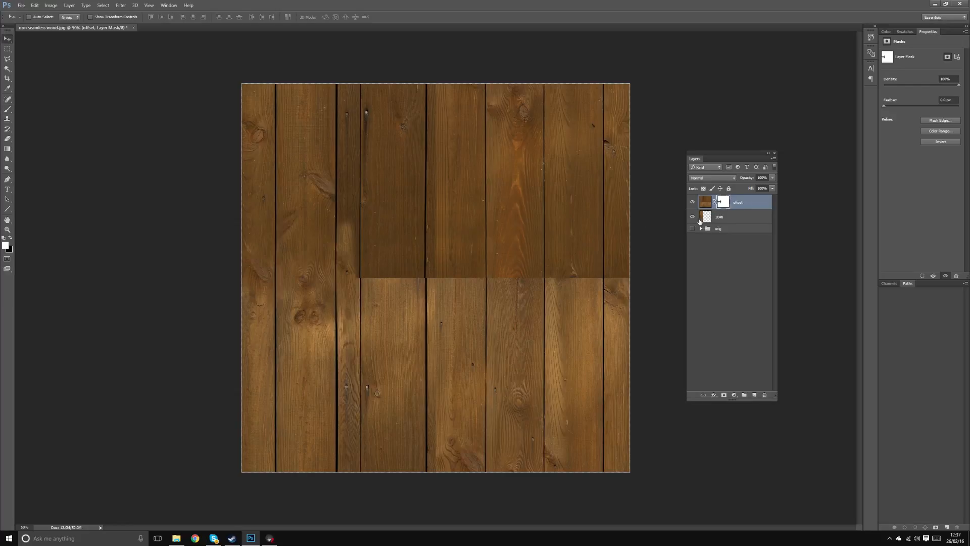
Undo the deletion on the 2048 layer and clear the selection.
left_click(709, 219)
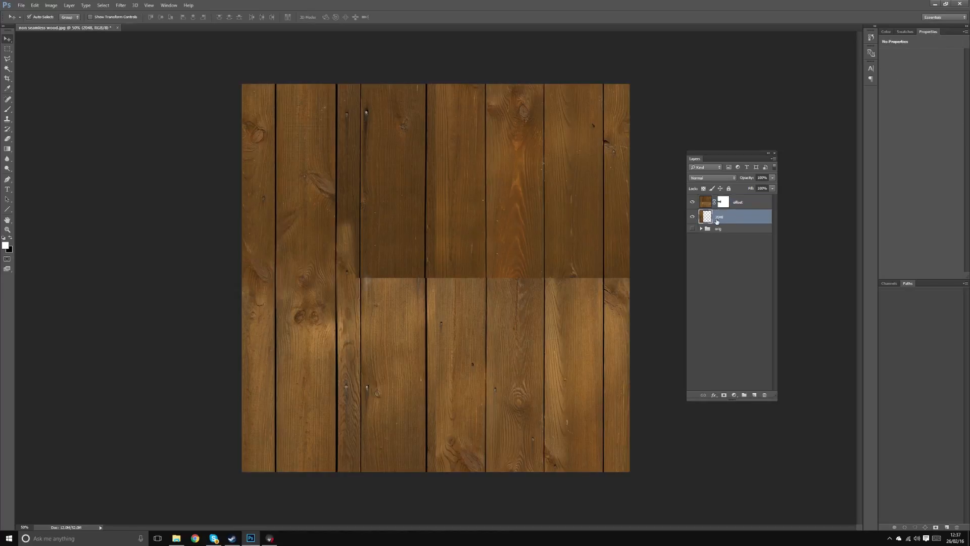
left_click(706, 218, "ctrl")
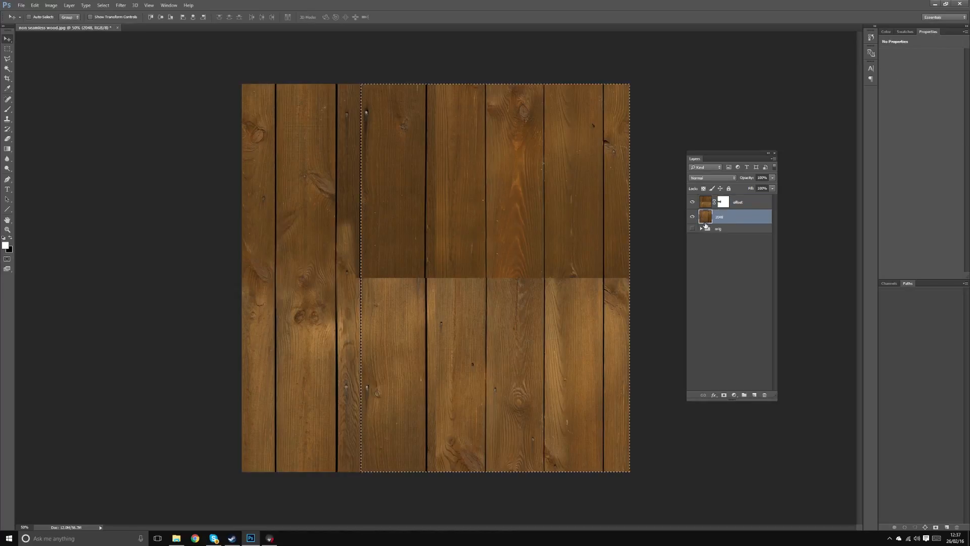
key("ctrl+d")
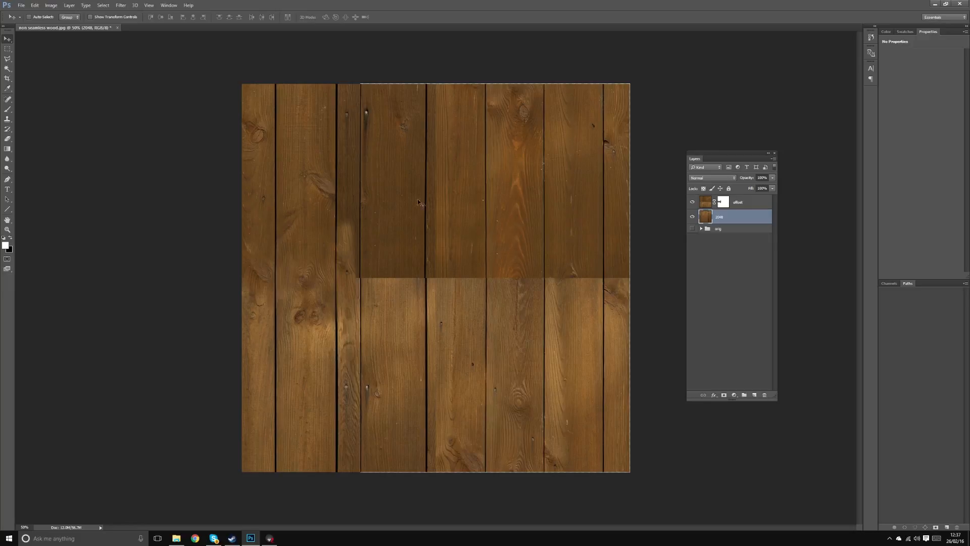
Toggle the 2048 layer's visibility to check what it covers, and duplicate the layer beneath the offset layer.
left_click(693, 217)
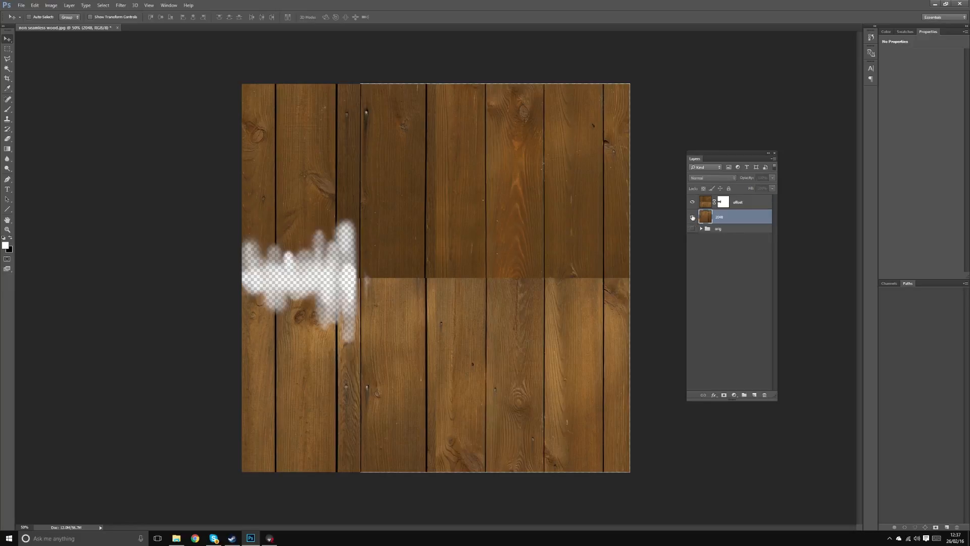
left_click(692, 216)
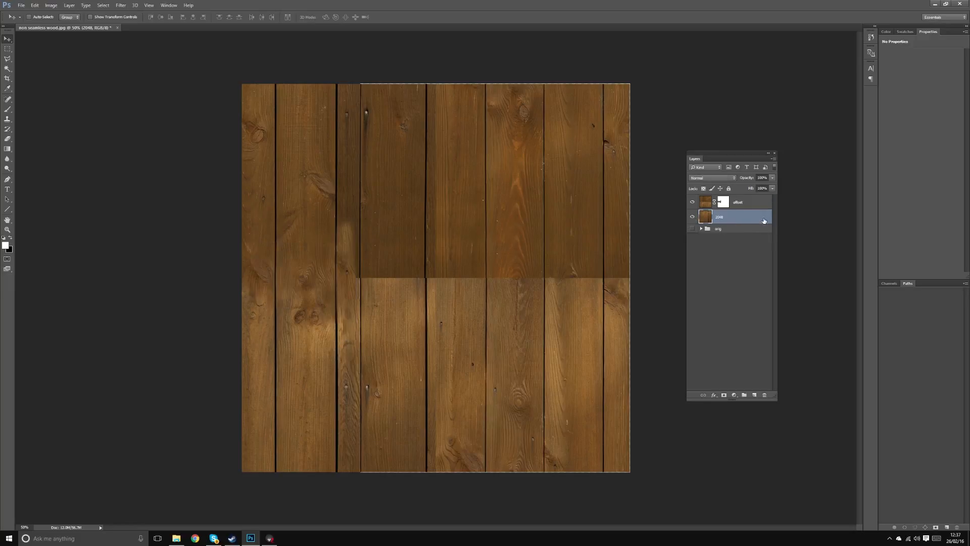
left_click_drag(764, 220, 756, 395)
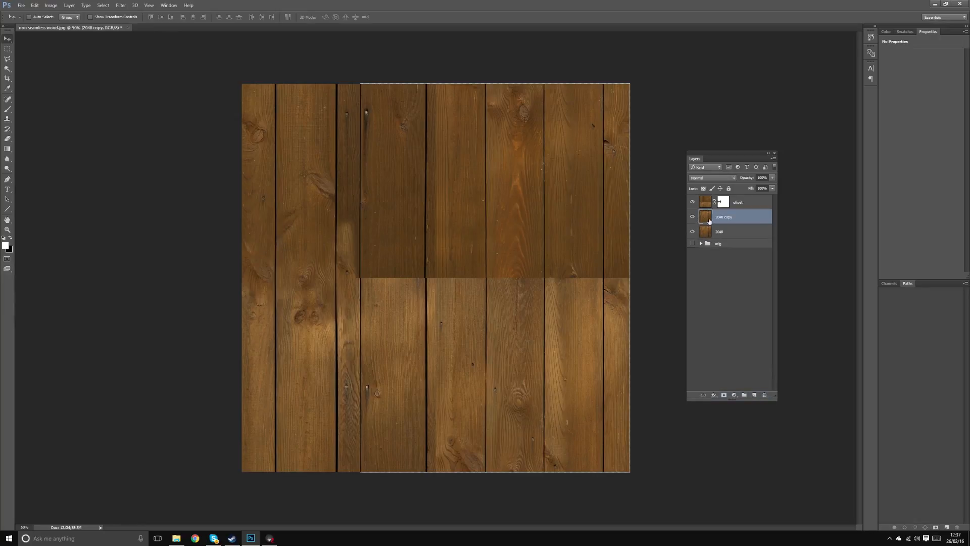
Lower the offset layer's opacity and shift the 2048 copy left so its planks approach the next unblended planks.
left_click(748, 201)
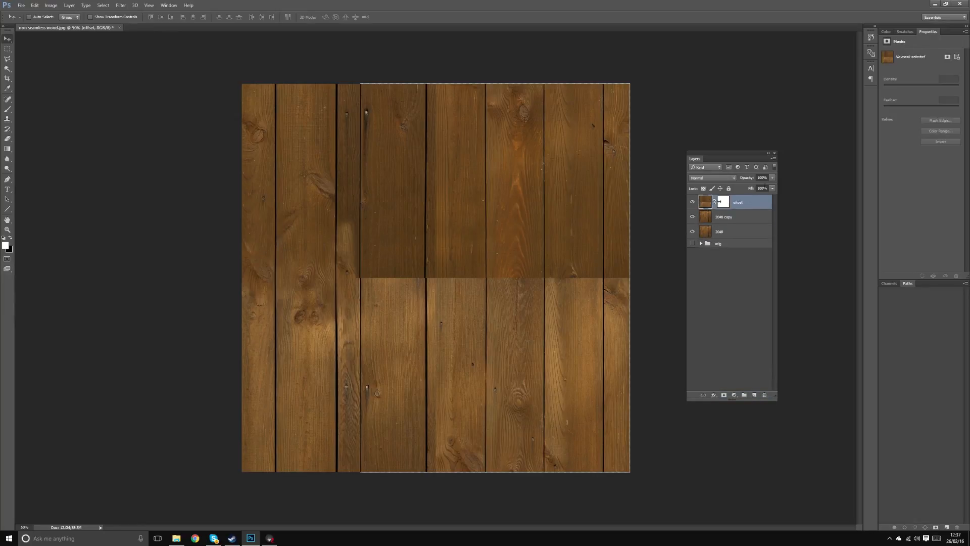
left_click(772, 178)
left_click_drag(761, 188, 753, 191)
left_click(736, 221)
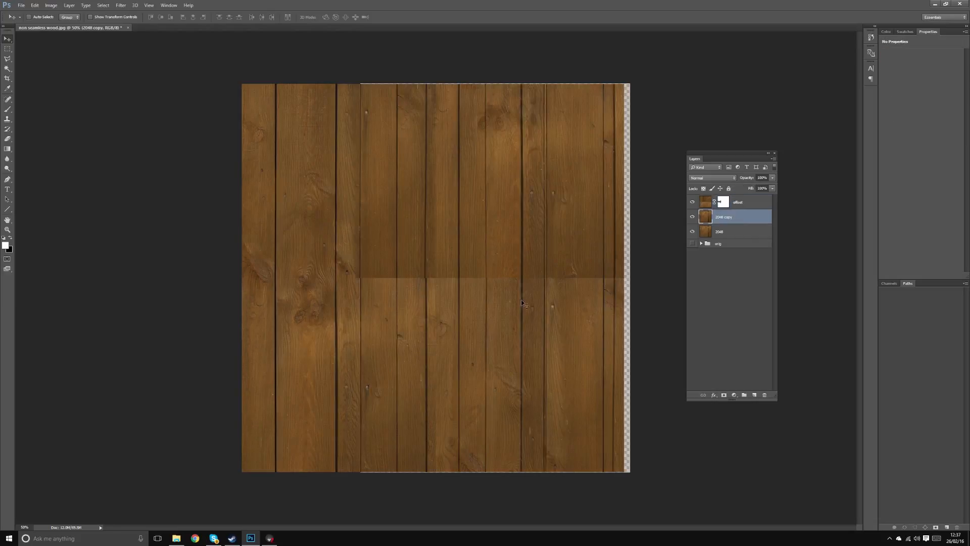
left_click_drag(404, 304, 366, 307)
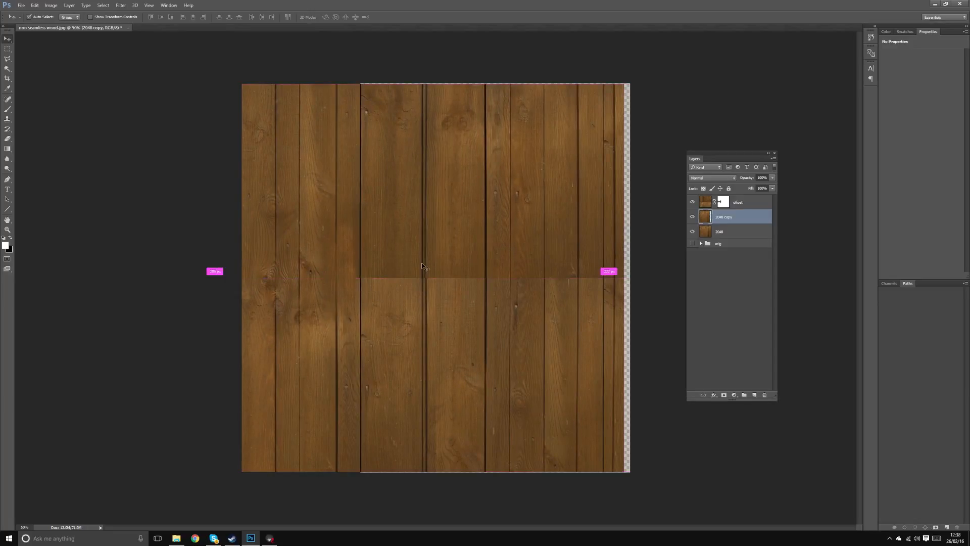
Stretch the 2048 copy's width to about 102.6% and nudge it left towards the gaps of the fourth plank.
key("ctrl+t")
left_click_drag(587, 278, 597, 279)
key("Left")
key("Left")
key("Left")
key("Left")
key("Left")
key("Left")
key("Left")
key("Left")
key("Left")
key("Left")
key("Left")
key("Left")
key("Left")
key("Left")
key("Left")
key("Left")
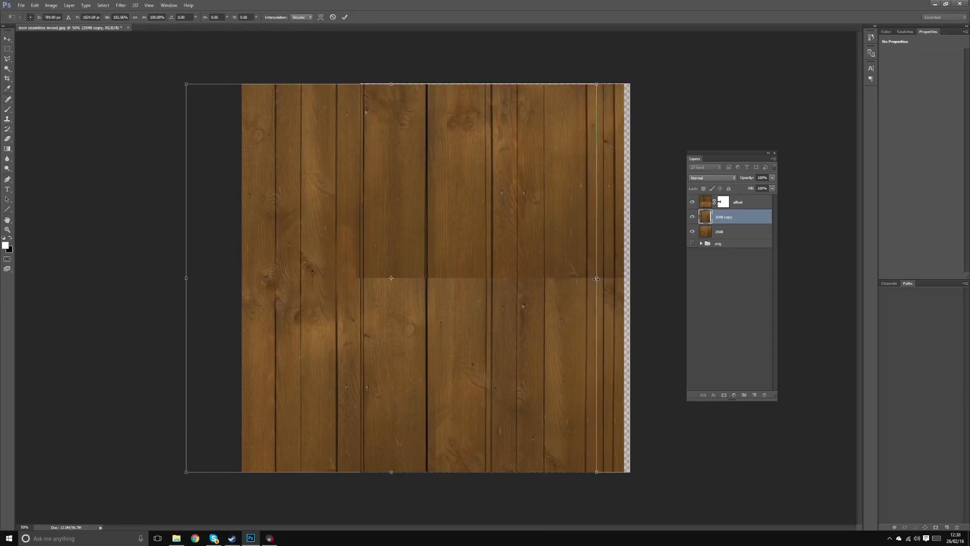
key("Left")
key("Left")
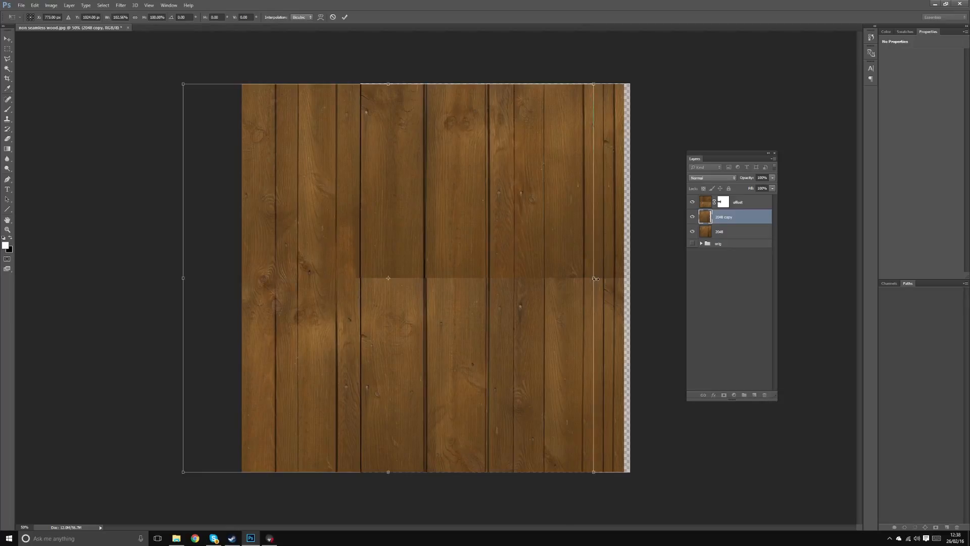
Widen the 2048 copy to about 104.7%, nudging it left until both gaps of the fourth plank line up, and apply the transform.
left_click_drag(595, 278, 600, 279)
key("shift+Left")
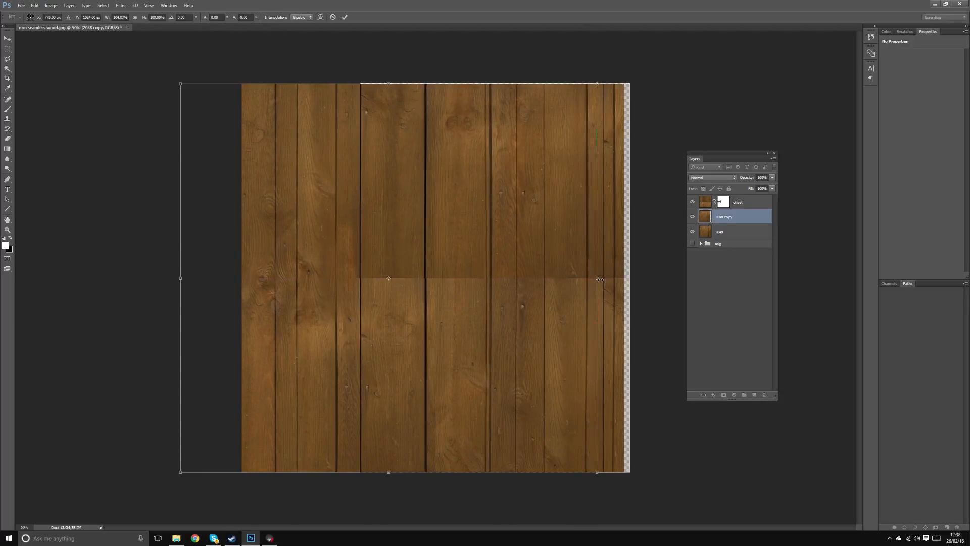
key("Left")
key("Left")
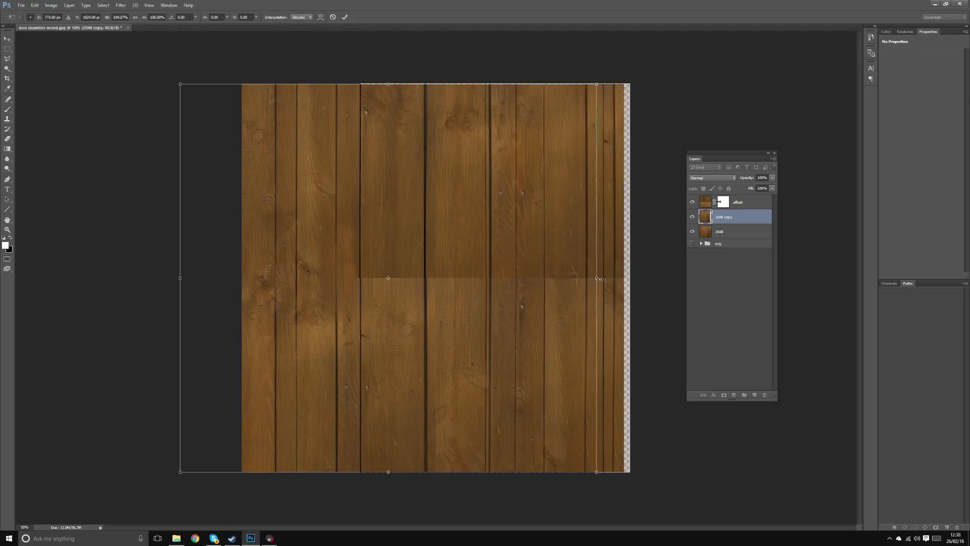
left_click_drag(597, 278, 599, 278)
key("Left")
key("Left")
key("Left")
key("Left")
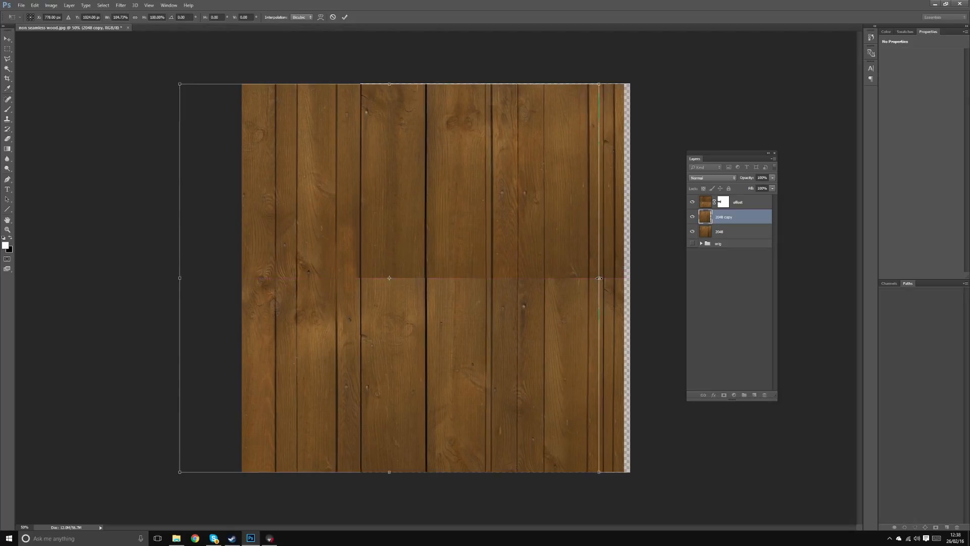
key("Return")
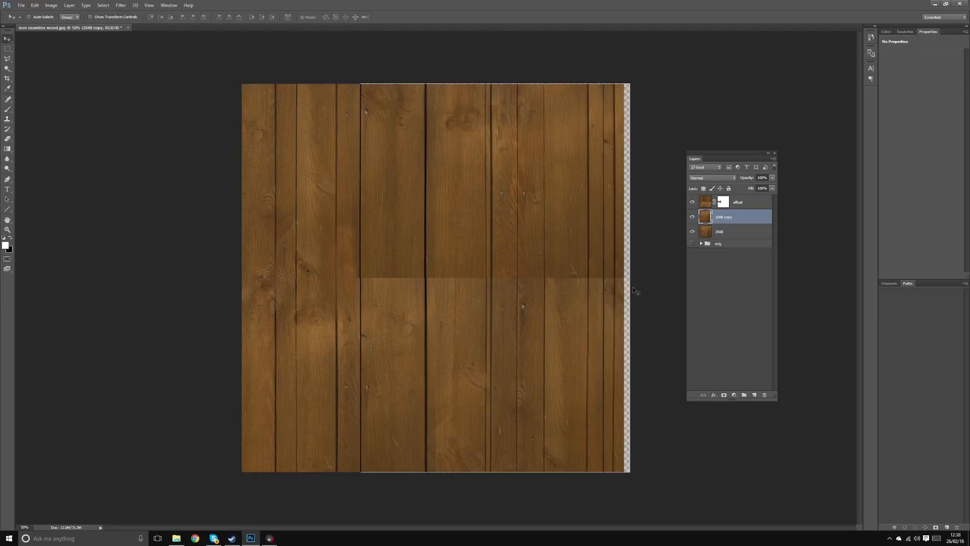
Restore the offset layer to 100% opacity and rename the 2048 layer as 1 and its copy as 2.
left_click(755, 202)
left_click_drag(781, 189, 783, 188)
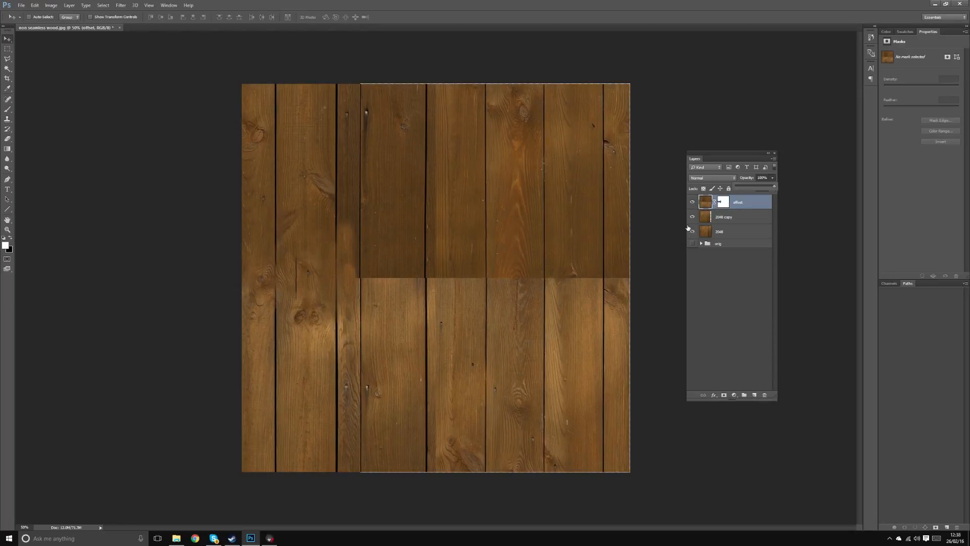
double_click(725, 232)
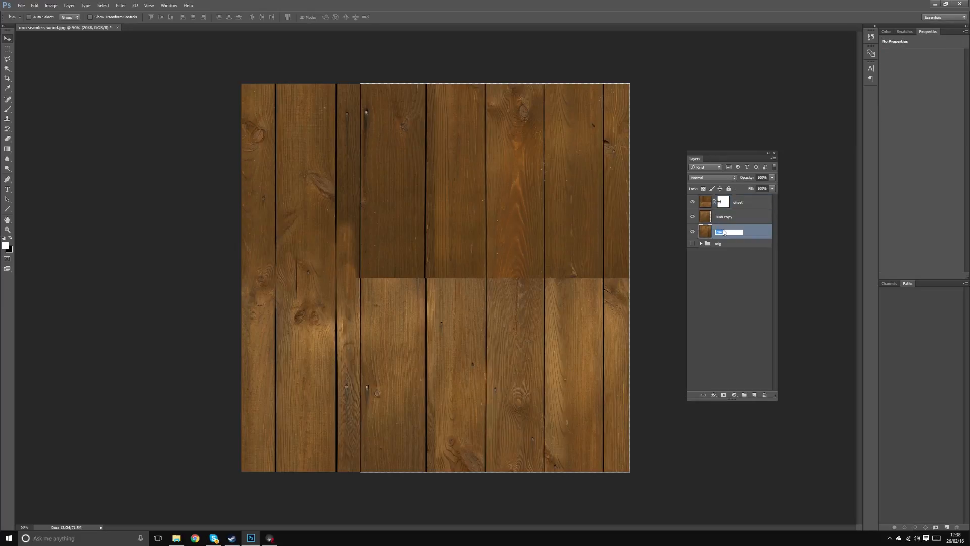
type("1")
double_click(724, 216)
type("2")
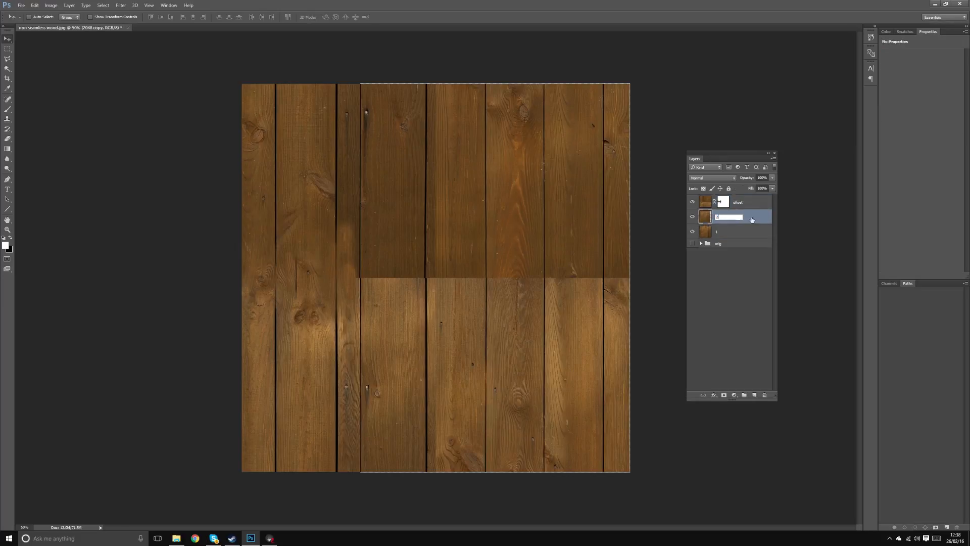
key("Return")
Mask out the strip of layer 2 from the left edge to the middle of the third plank.
left_click(693, 217)
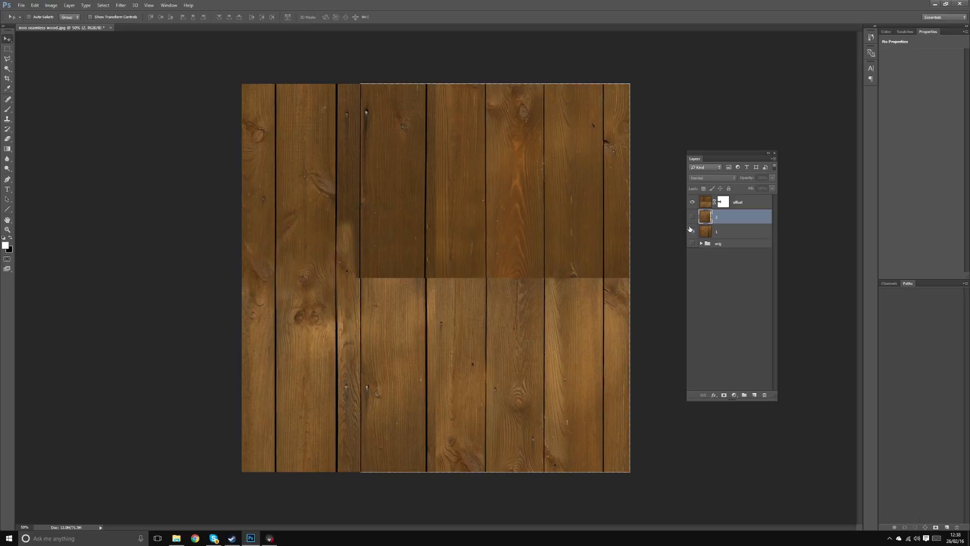
left_click(693, 217)
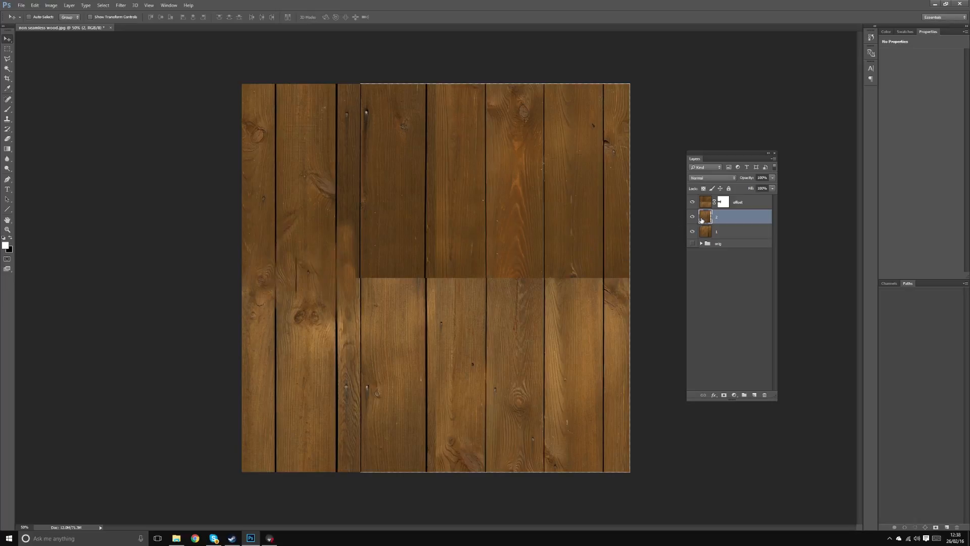
key("m")
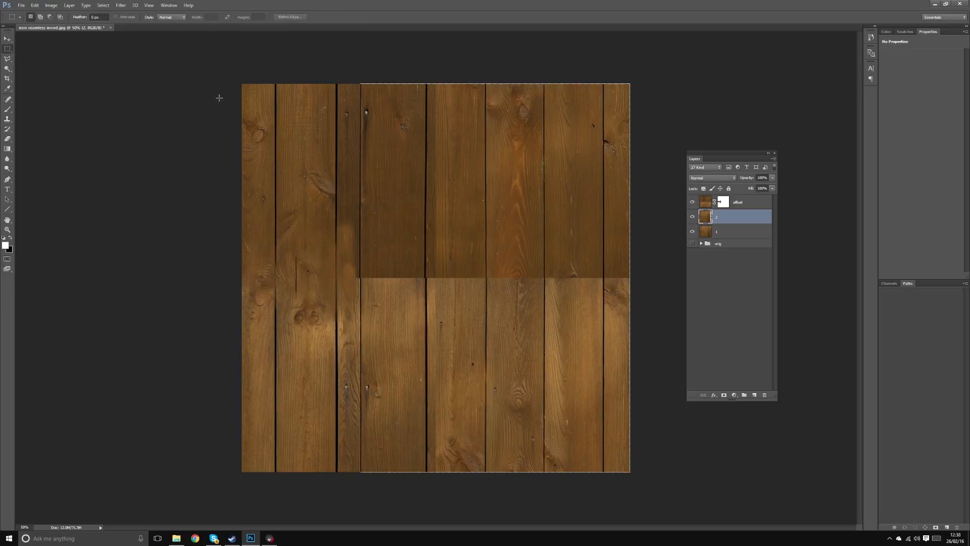
left_click_drag(242, 83, 346, 497)
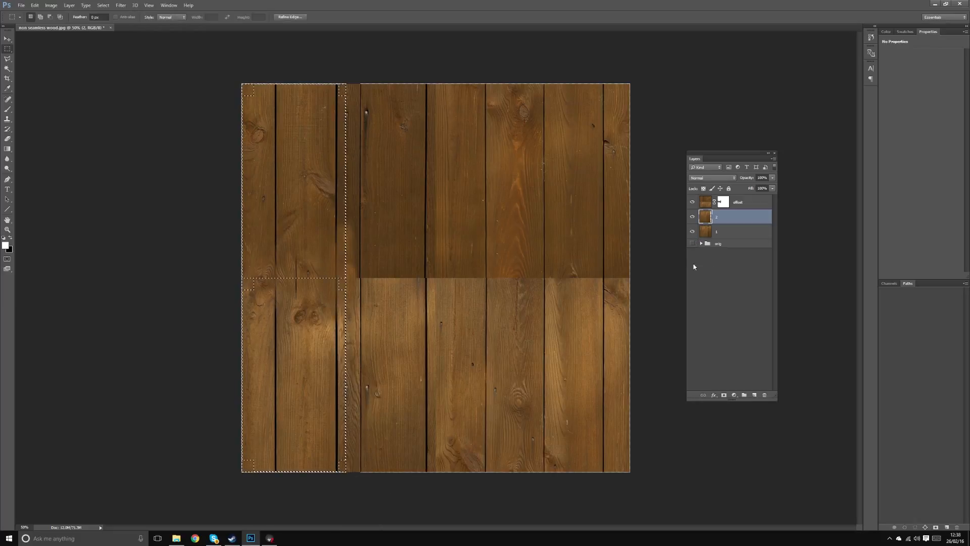
left_click(726, 395)
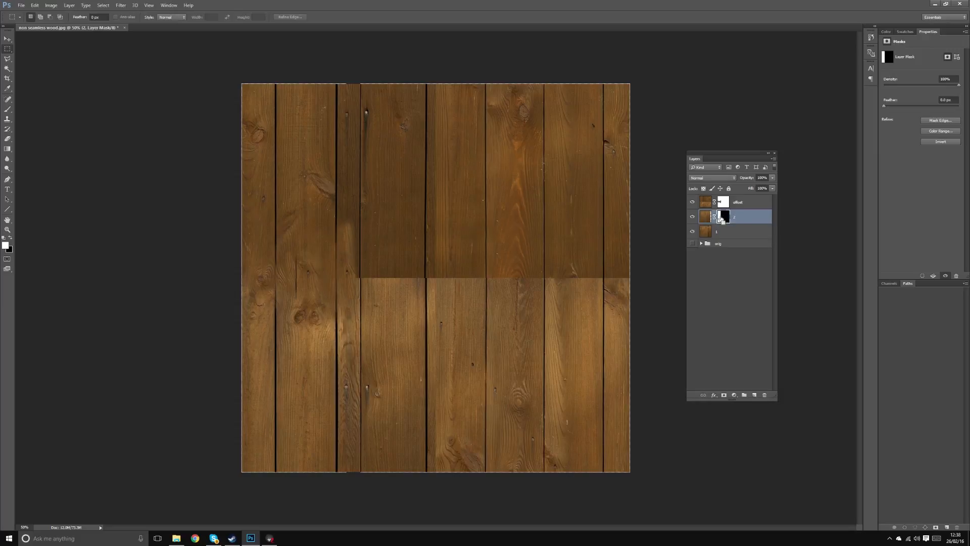
key("ctrl+i")
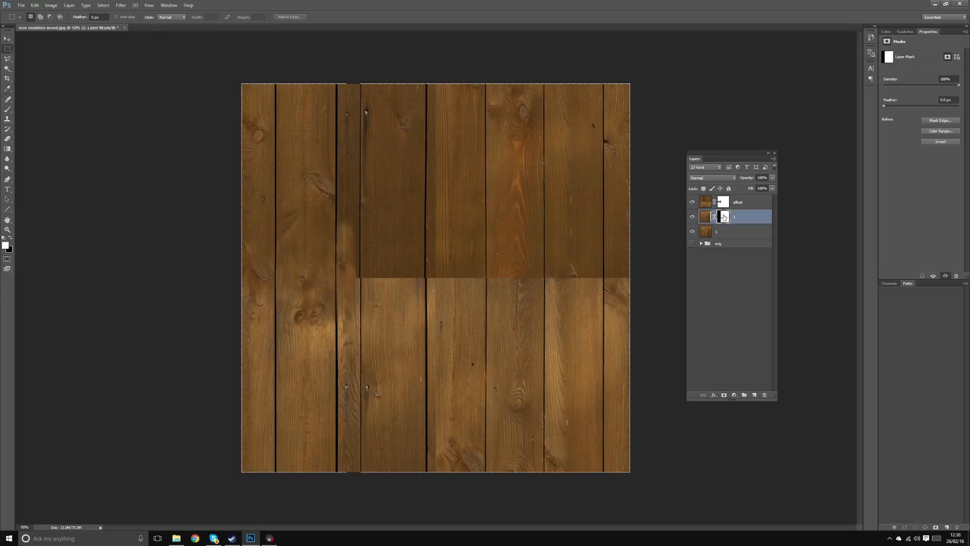
Toggle layer 2's visibility to check that its mask spares the already blended planks.
left_click(693, 219)
left_click(692, 219)
left_click(693, 220)
left_click(693, 219)
left_click(692, 217)
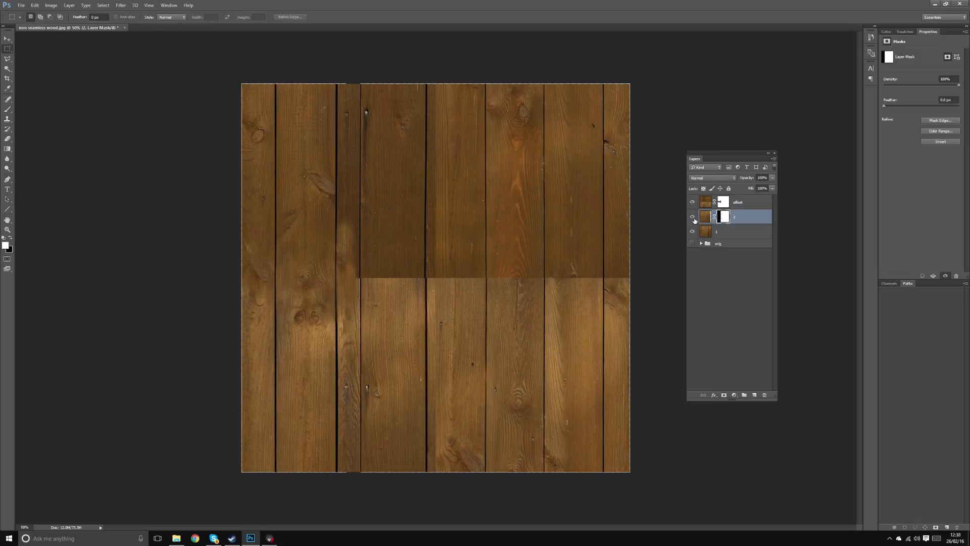
Brush along the vertical edge of layer 2's mask with a larger brush at 30% opacity, over the texture's full height.
left_click(725, 218)
key("b")
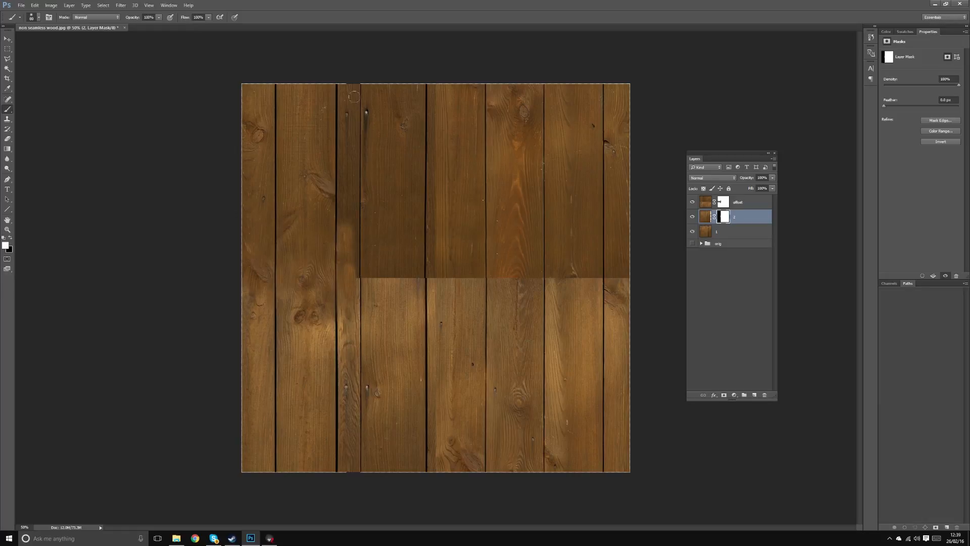
key("bracketright")
key("bracketright")
key("bracketright")
key("bracketright")
key("3")
mouse_move(344, 92)
left_mouse_down()
mouse_move(344, 468)
mouse_move(349, 110)
mouse_move(347, 373)
mouse_move(356, 473)
left_mouse_up()
key("x")
Toggle layers 2 and 1 separately to check which blended planks each one covers.
left_click(692, 217)
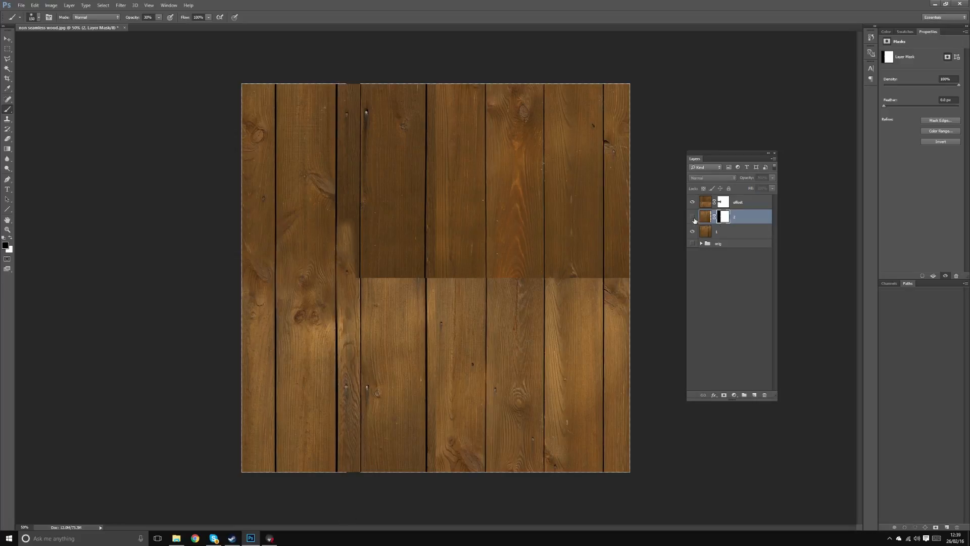
left_click(693, 217)
left_click(693, 218)
left_click(692, 217)
left_click(693, 232)
left_click(693, 232)
left_click(693, 232)
left_click(693, 232)
Brush black at 30% opacity with a larger brush on the offset layer's mask to blend the seam across the fourth and fifth planks.
left_click(724, 205)
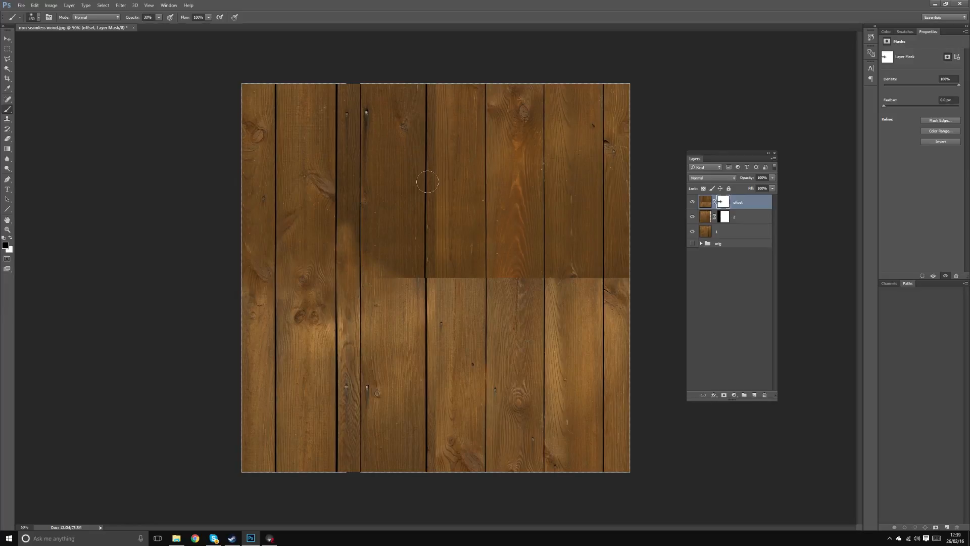
key("bracketright")
key("bracketright")
key("bracketright")
mouse_move(381, 279)
left_mouse_down()
mouse_move(409, 294)
mouse_move(393, 266)
mouse_move(380, 293)
mouse_move(381, 267)
mouse_move(392, 279)
mouse_move(372, 274)
mouse_move(368, 235)
mouse_move(366, 279)
left_mouse_up()
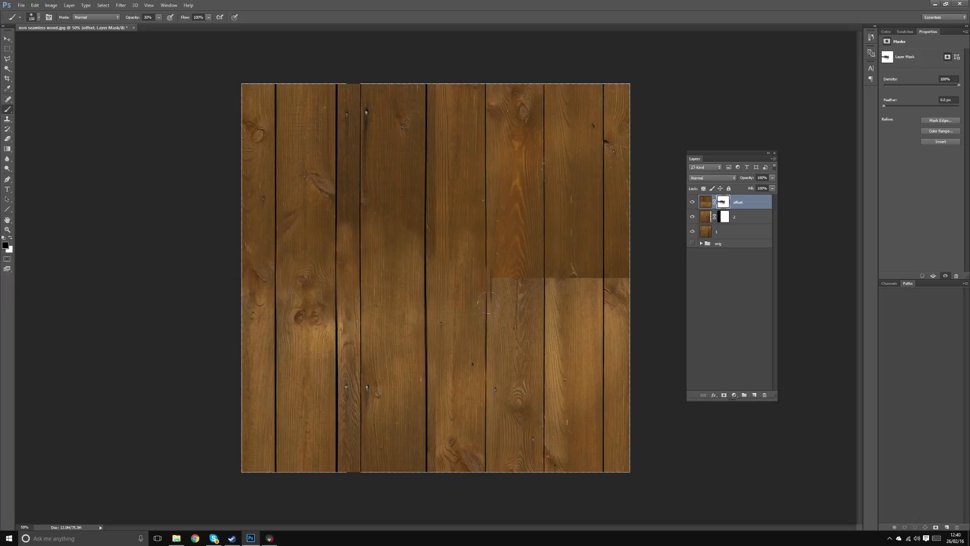
left_click_drag(488, 303, 487, 266)
Compare layer 2 and the offset layer by toggling their visibility, and brush white on the offset mask over the doubled gap after the fifth plank.
left_click(692, 218)
left_click(693, 217)
left_click(693, 203)
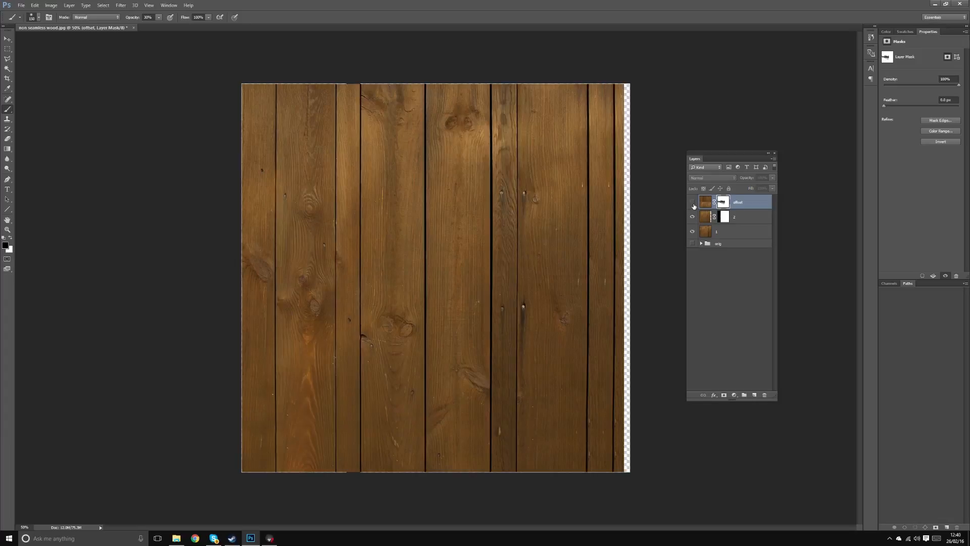
left_click(693, 202)
left_click(693, 203)
left_click(693, 203)
key("x")
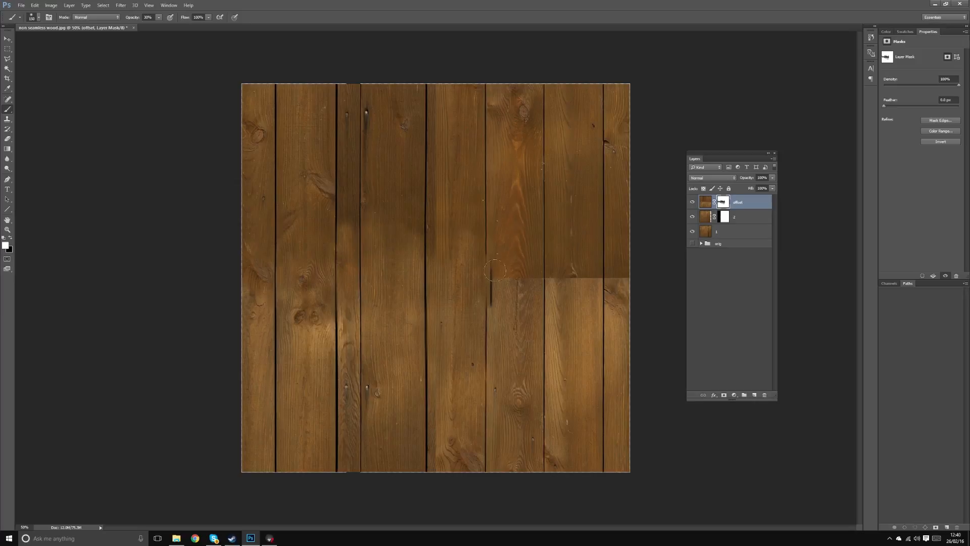
left_click_drag(490, 299, 490, 257)
Duplicate layer 2 with its mask and name the copy 3.
left_click(741, 217)
key("ctrl+j")
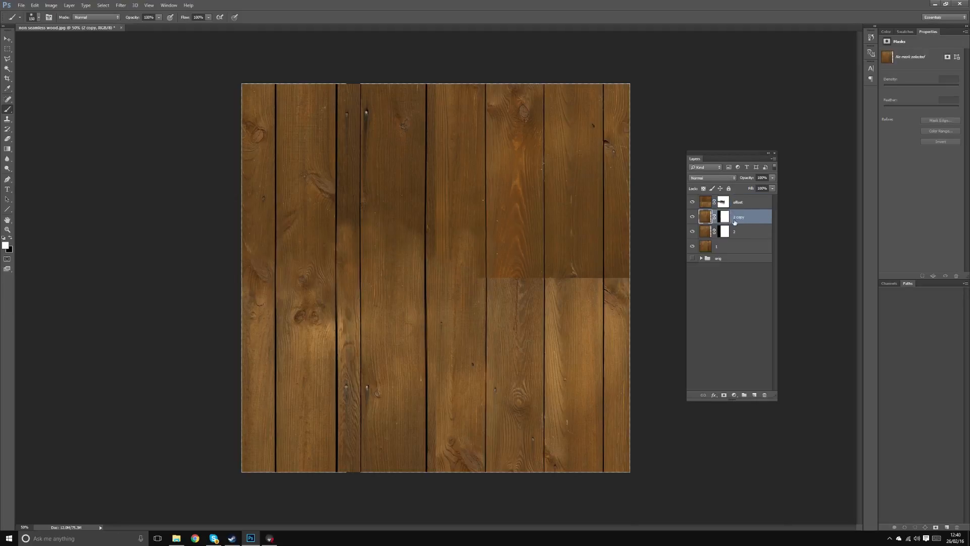
double_click(740, 218)
type("3")
key("Return")
Lower the offset layer's opacity and disable the mask on layer 3.
left_click(731, 203)
left_click_drag(772, 178, 756, 188)
left_click(725, 217, "shift")
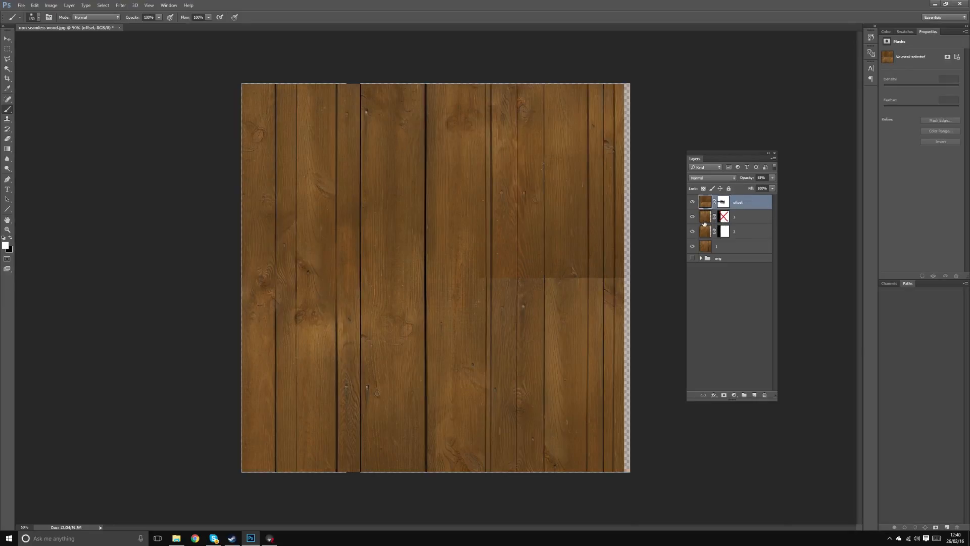
Move layer 3 right until one of its gaps meets the gap after the fifth plank.
left_click(757, 216)
key("v")
left_click_drag(492, 253, 501, 273)
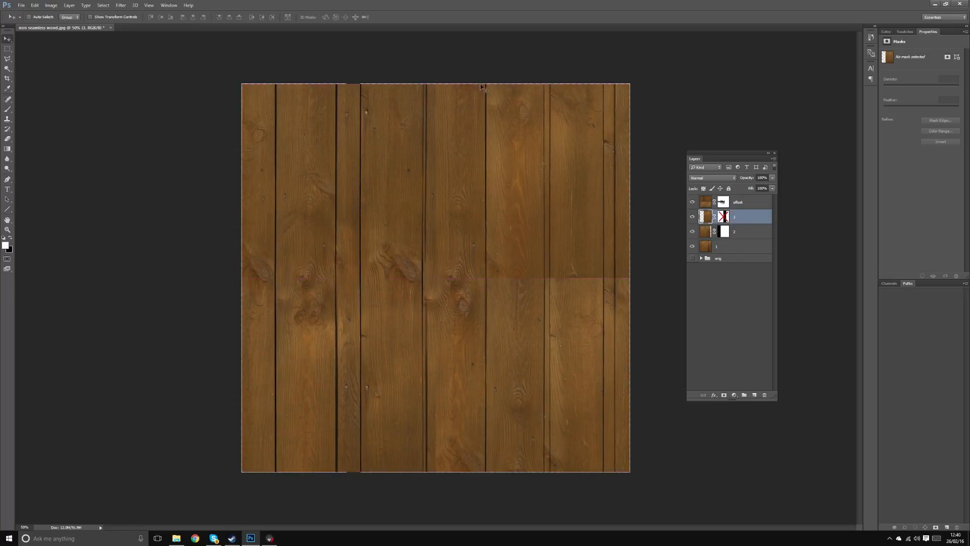
Narrow layer 3 to about 91% width and nudge it right until its gaps line up with the offset layer's plank gaps.
key("ctrl+t")
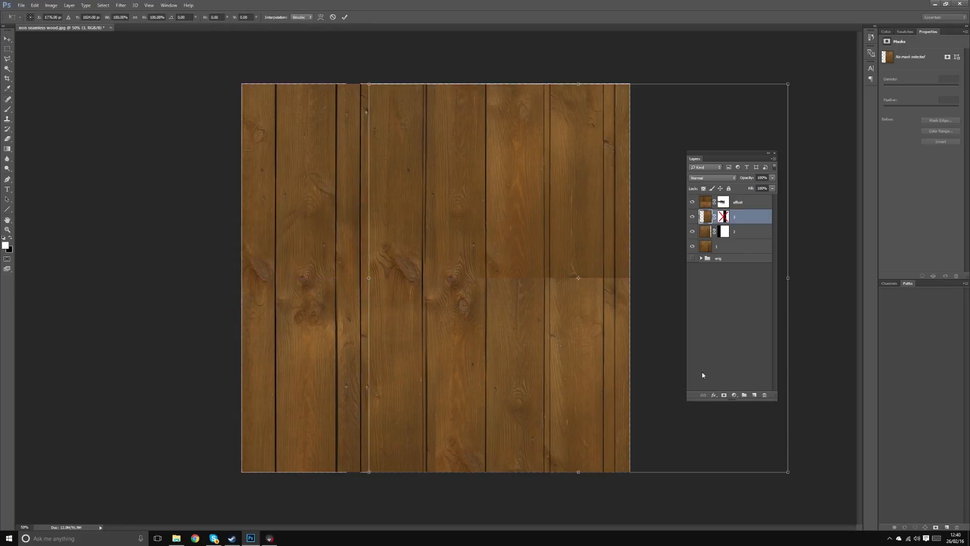
left_click_drag(795, 278, 757, 279)
key("Right")
key("Right")
key("Right")
key("Right")
key("Right")
key("Right")
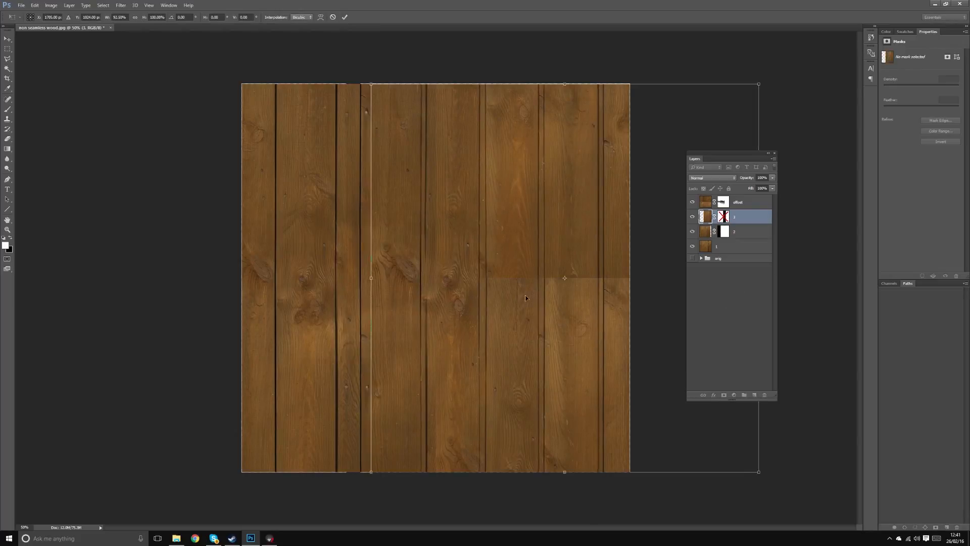
key("Right")
key("Right")
key("Right")
key("Right")
key("Right")
key("Right")
key("Right")
key("Right")
key("Right")
key("Right")
key("Right")
key("Right")
key("Right")
key("Right")
key("Right")
key("Right")
key("Right")
key("Right")
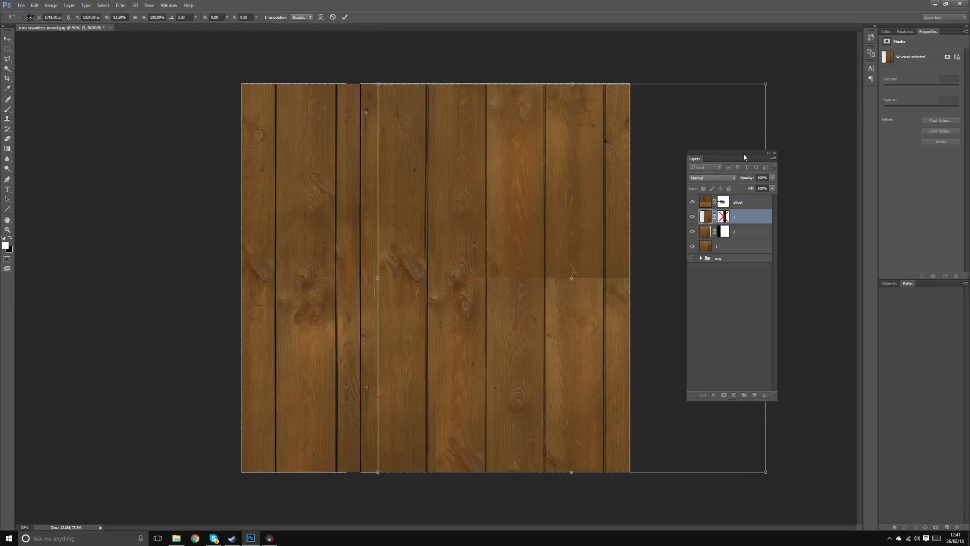
left_click_drag(744, 157, 195, 164)
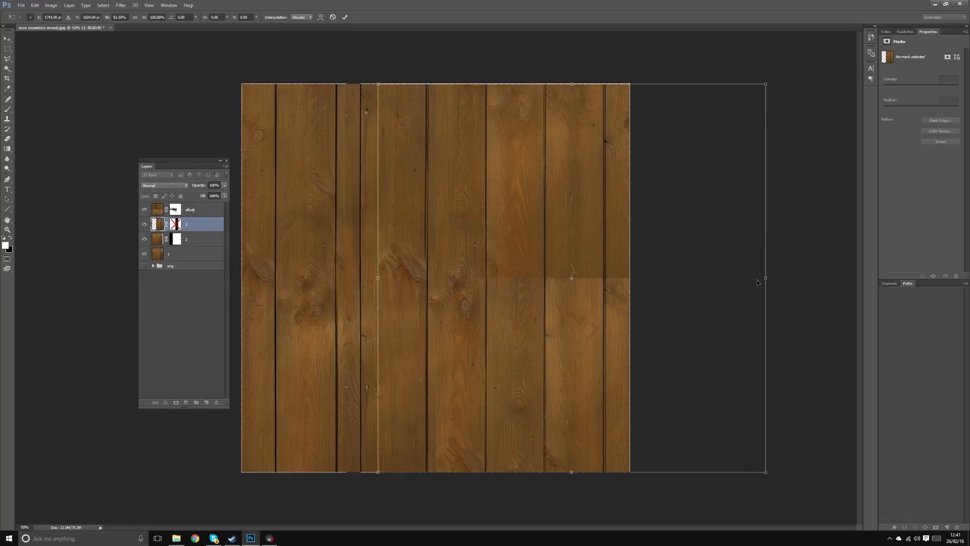
left_click_drag(766, 277, 760, 278)
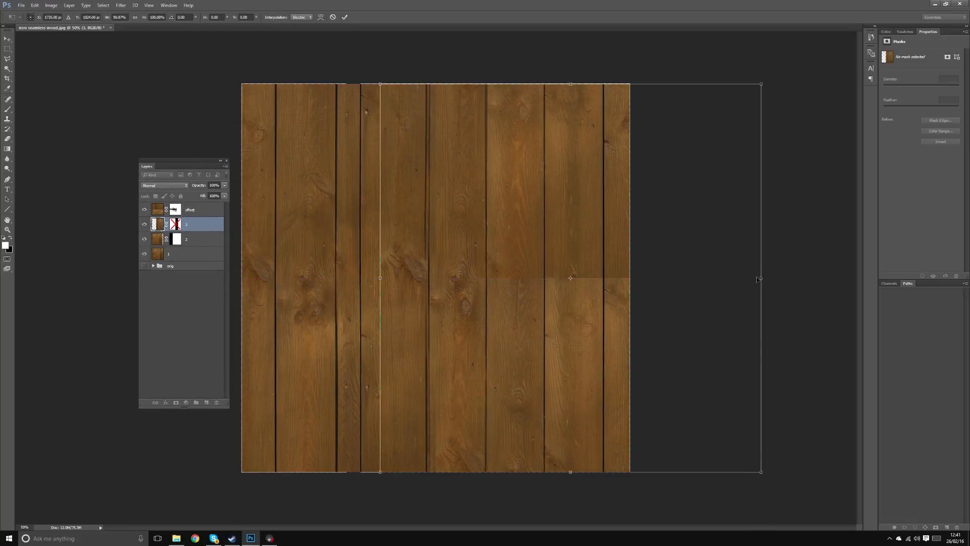
key("Return")
Restore the offset layer to 100% opacity and re-enable the mask on layer 3.
left_click(195, 211)
mouse_move(225, 186)
left_mouse_down()
mouse_move(210, 193)
mouse_move(236, 195)
left_mouse_up()
left_click_drag(205, 163, 722, 185)
left_click(693, 247, "shift")
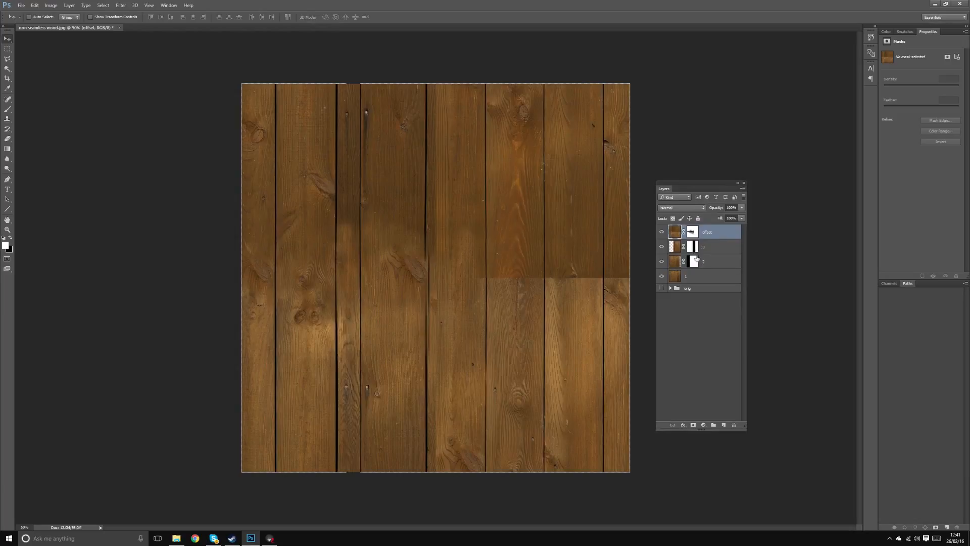
Discard the mask from layer 3 and compare the image with the unmasked layer shown and hidden.
left_click(693, 247)
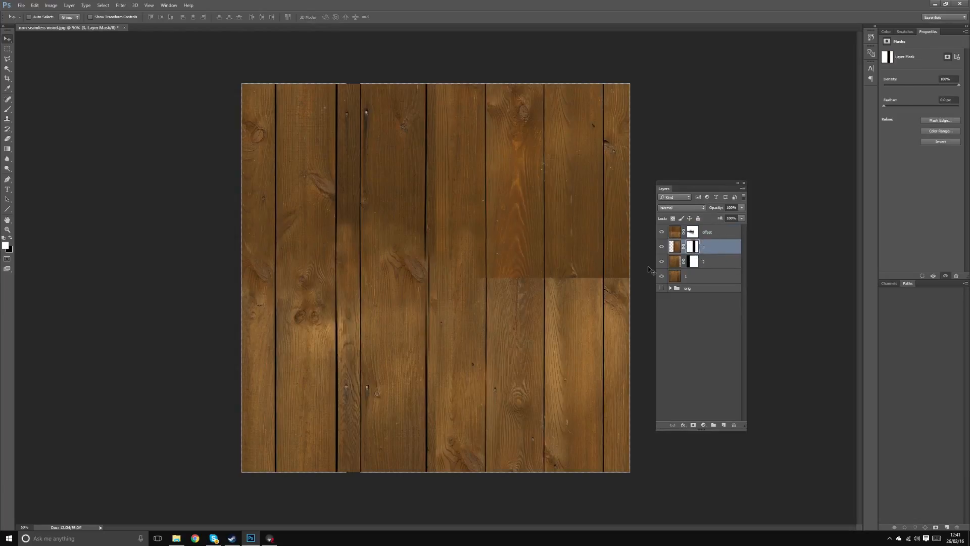
left_click_drag(694, 247, 734, 425)
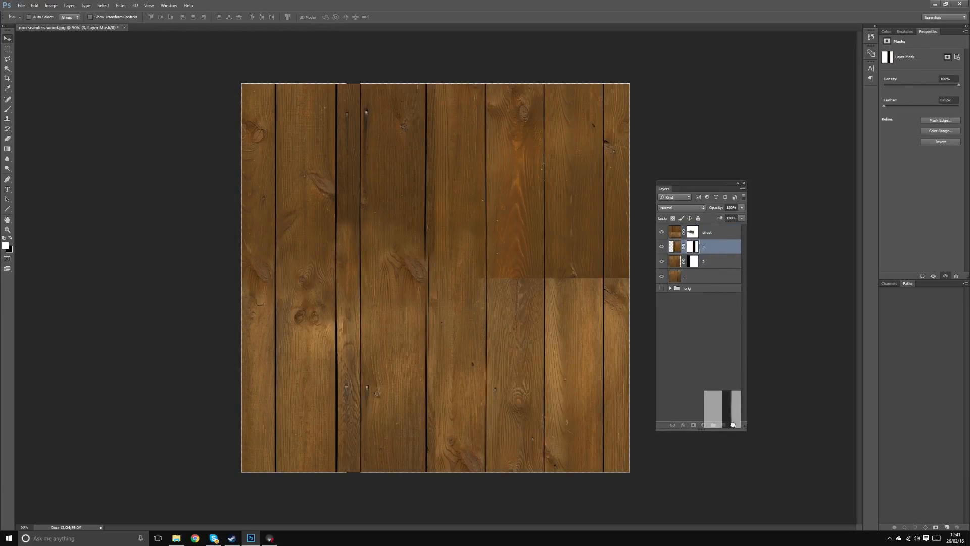
left_click(528, 194)
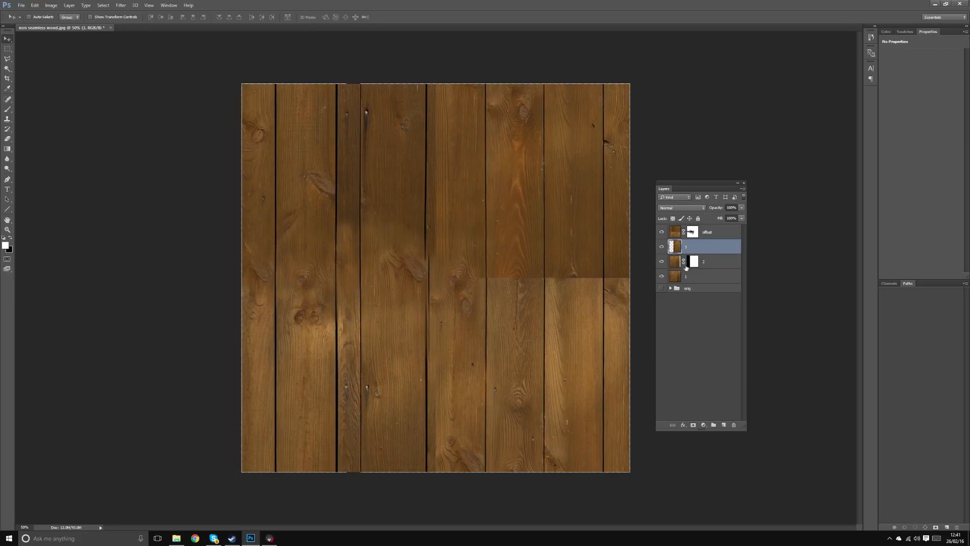
left_click(662, 247)
left_click(662, 247)
left_click(662, 247)
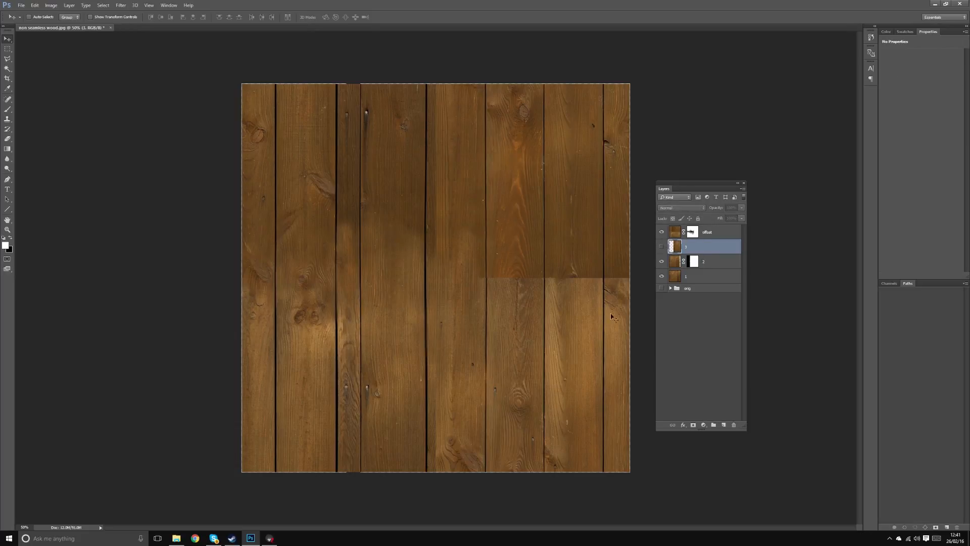
left_click(662, 247)
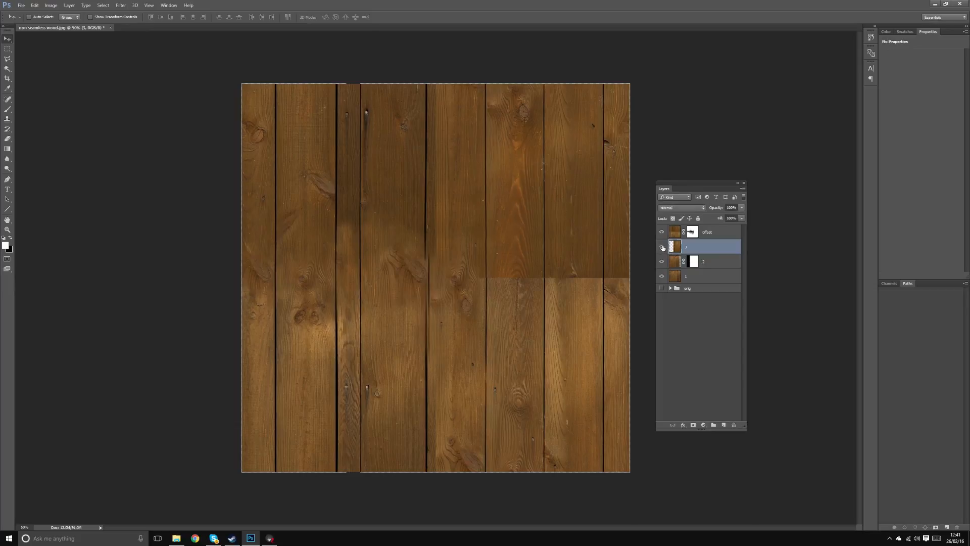
Add a new mask to layer 3 and paint a wide black band along the full height of the gap after the fourth plank.
left_click(693, 424)
key("b")
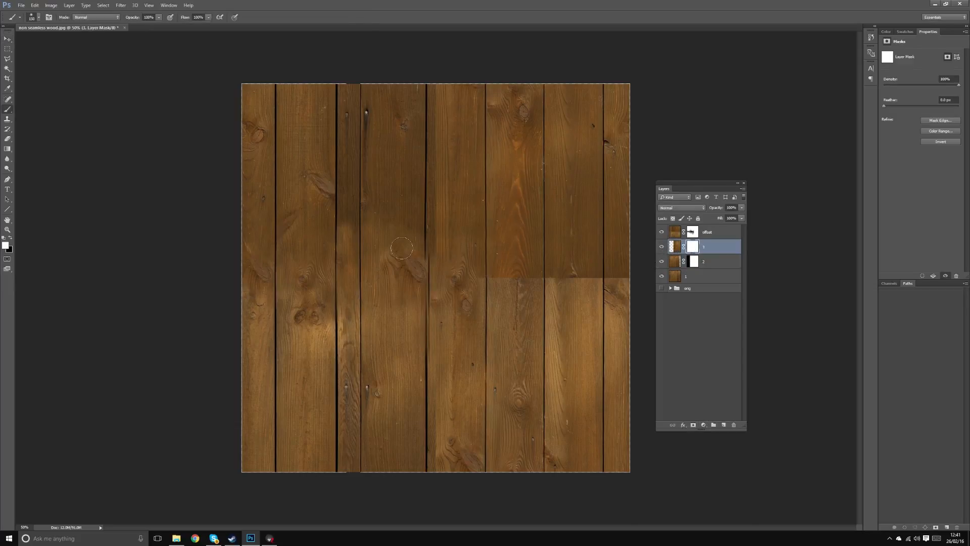
key("bracketright")
key("bracketright")
key("bracketright")
key("bracketright")
key("x")
left_click_drag(419, 76, 434, 483)
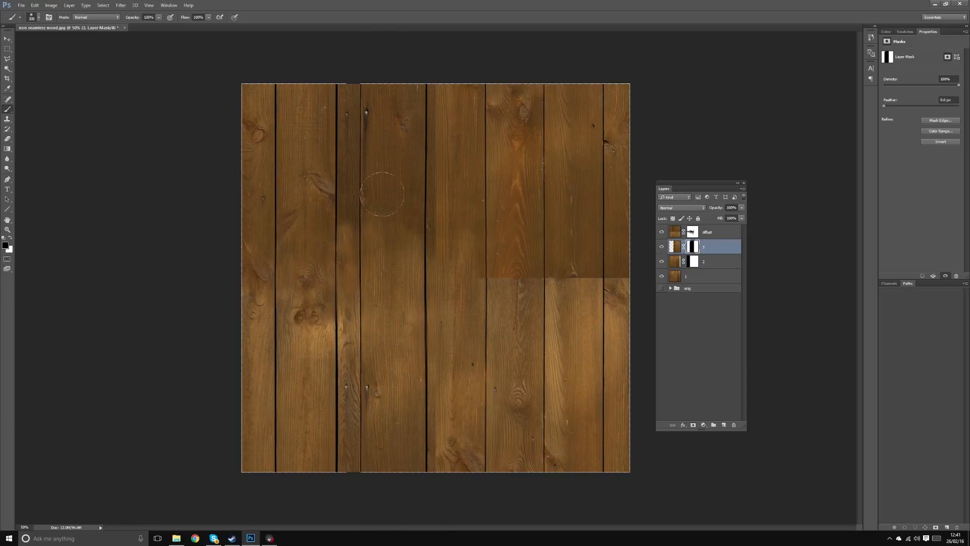
Brush black at 30% opacity on the offset mask along the horizontal seam across the three rightmost planks.
key("x")
left_click(696, 232)
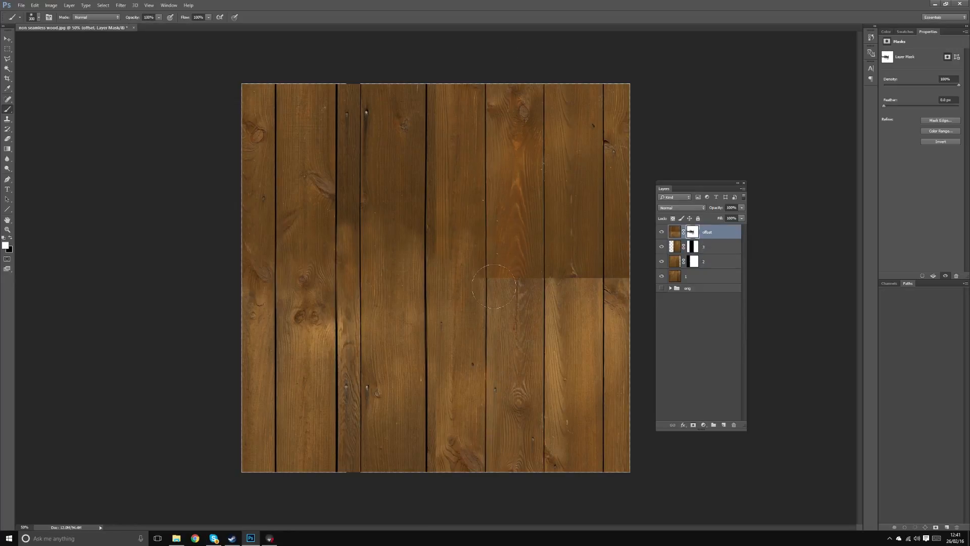
key("x")
key("3")
mouse_move(496, 274)
left_mouse_down()
mouse_move(538, 257)
mouse_move(542, 285)
mouse_move(546, 262)
mouse_move(553, 267)
mouse_move(554, 307)
mouse_move(570, 267)
mouse_move(574, 288)
mouse_move(575, 261)
left_mouse_up()
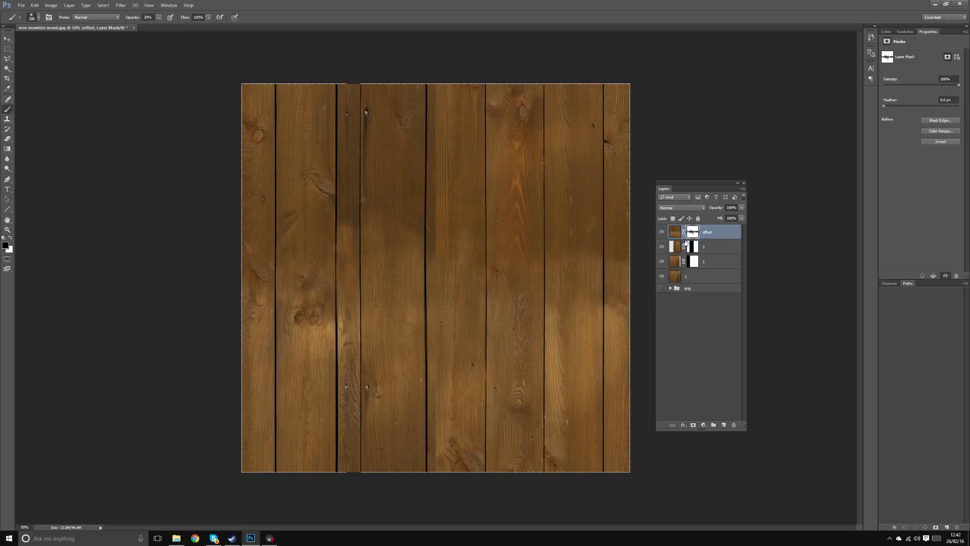
Check the image without the offset layer, and brush black on the offset mask over the bright patches and repeated knots below the seam.
left_click(662, 232)
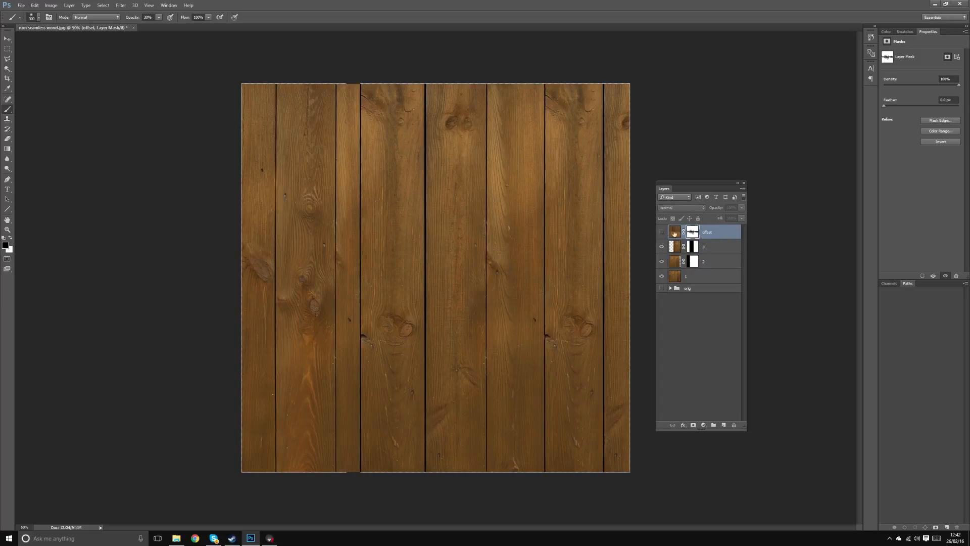
left_click(662, 232)
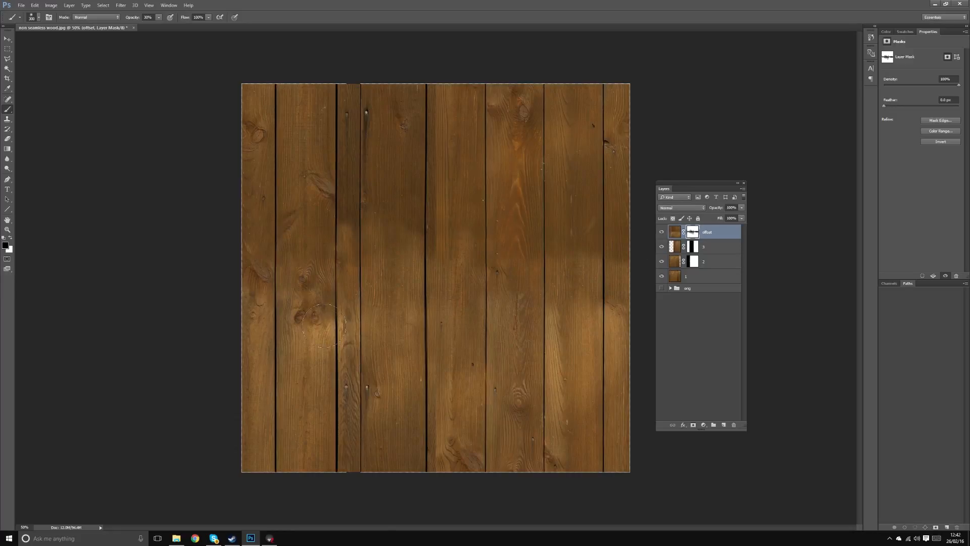
mouse_move(323, 325)
left_mouse_down()
mouse_move(328, 356)
mouse_move(328, 318)
mouse_move(321, 373)
mouse_move(315, 316)
mouse_move(316, 346)
left_mouse_up()
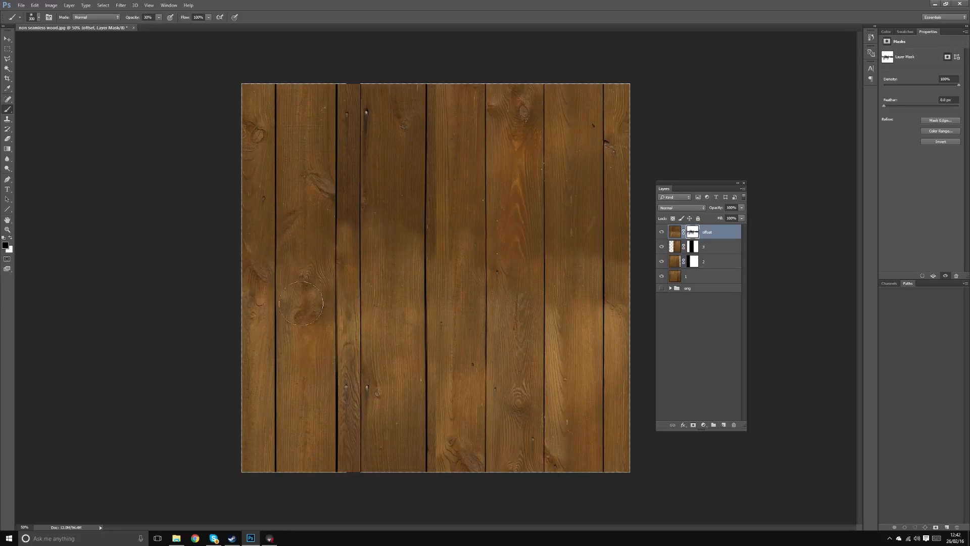
mouse_move(263, 295)
left_mouse_down()
mouse_move(263, 375)
mouse_move(262, 277)
mouse_move(269, 446)
left_mouse_up()
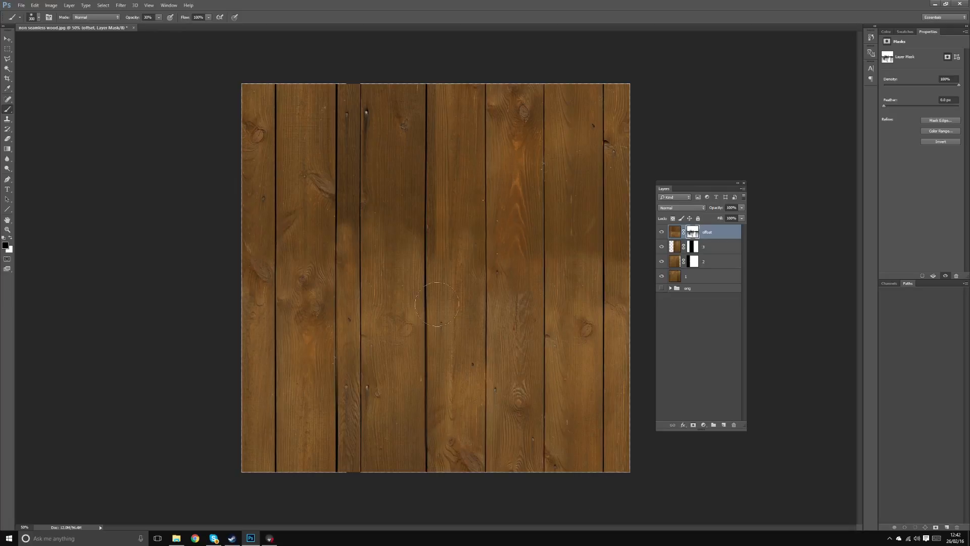
Brush the offset mask over the dark areas of the upper planks to even out their tone.
mouse_move(438, 106)
left_mouse_down()
mouse_move(438, 217)
mouse_move(429, 201)
mouse_move(429, 232)
mouse_move(395, 227)
mouse_move(373, 209)
mouse_move(354, 177)
mouse_move(346, 113)
left_mouse_up()
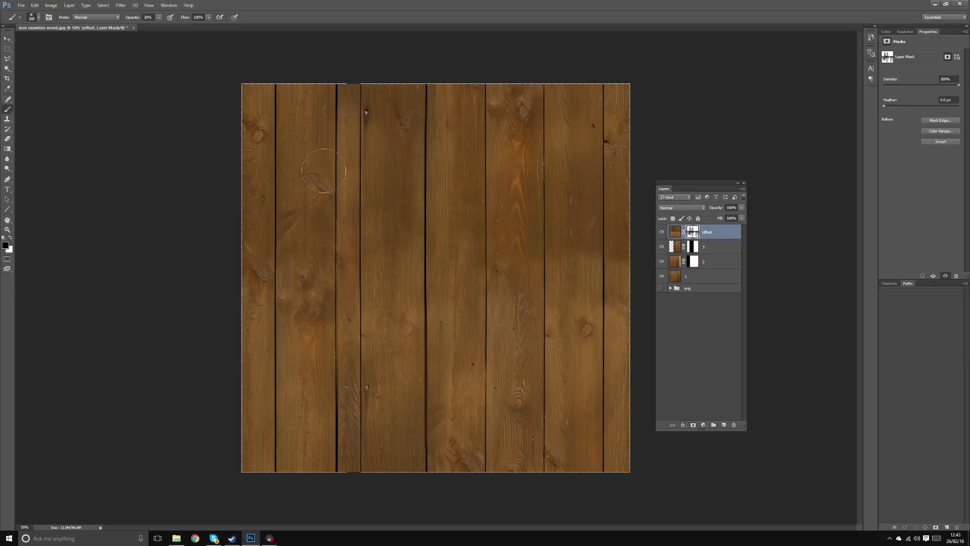
key("x")
key("x")
key("x")
key("x")
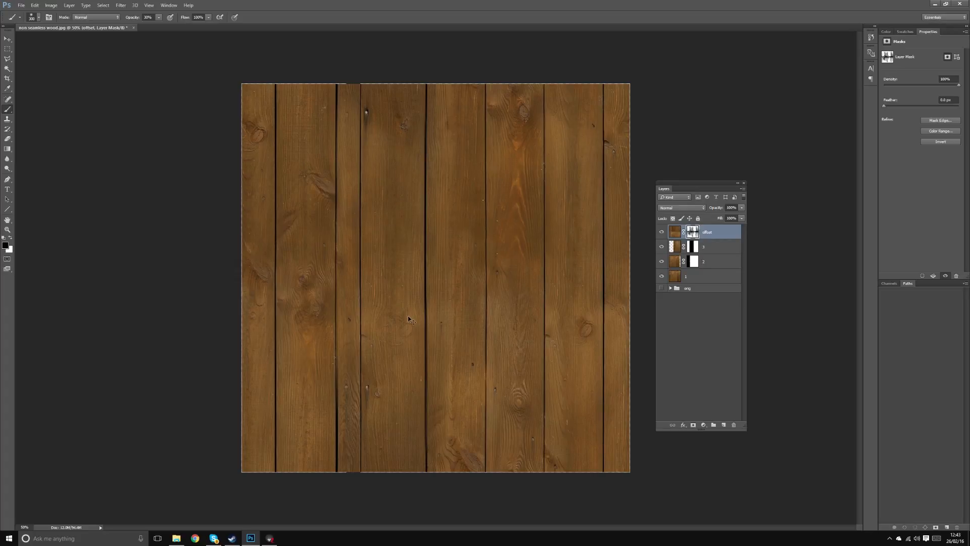
Compare the whole texture with the offset layer's mask enabled and disabled.
key("ctrl+minus")
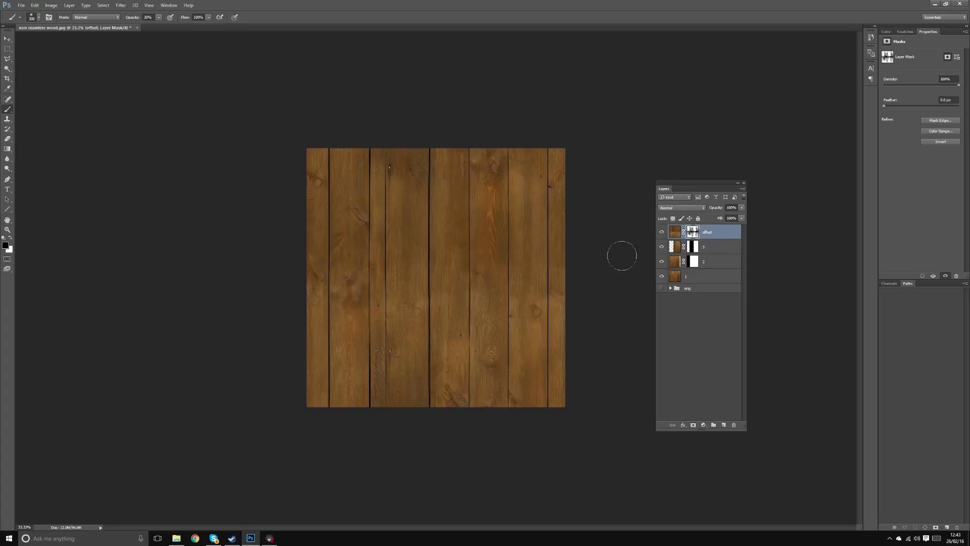
left_click(691, 233, "shift")
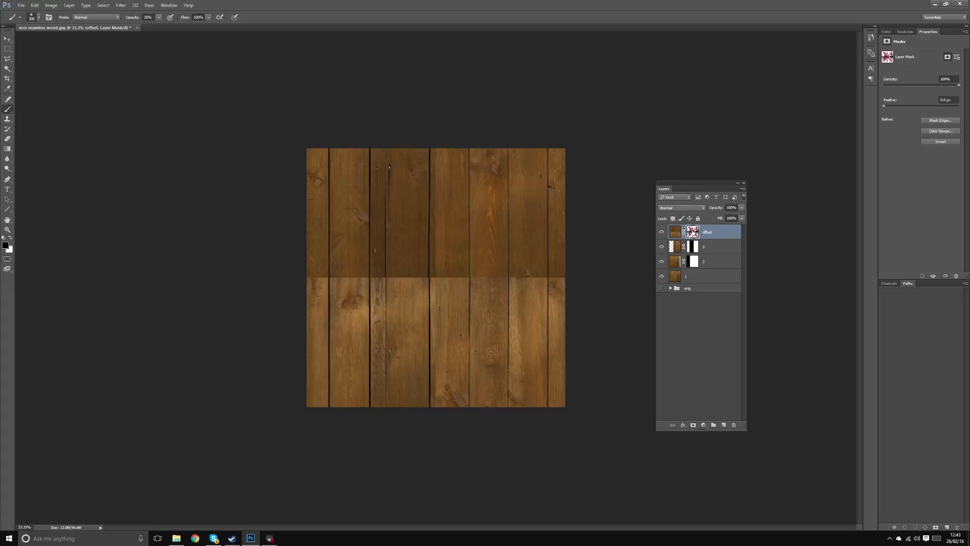
left_click(691, 233, "shift")
left_click(692, 232, "shift")
left_click(692, 232, "shift")
left_click(692, 232, "shift")
left_click(692, 232, "shift")
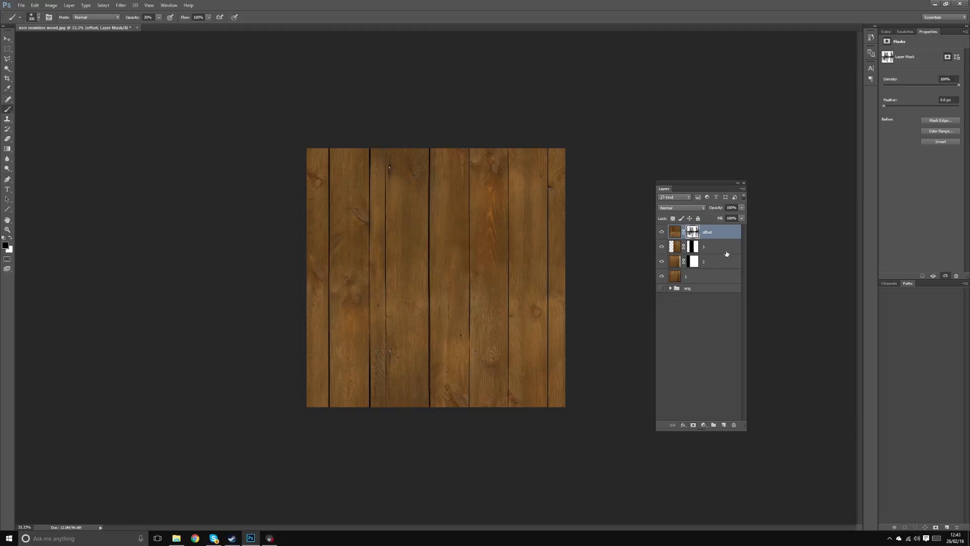
Disable the offset mask and toggle the offset layer and layers 3 and 2 to review what each contributes.
left_click(693, 232, "shift")
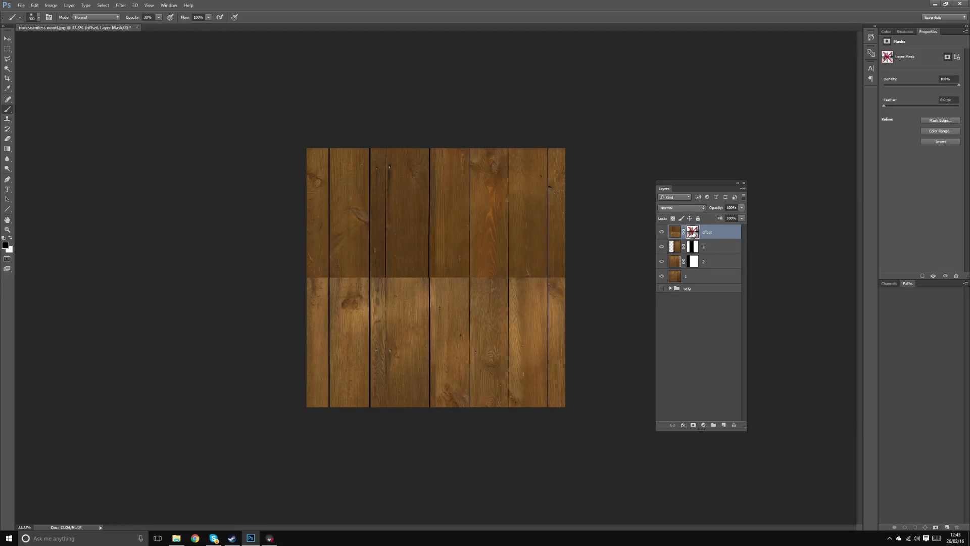
left_click(661, 232)
left_click(662, 247)
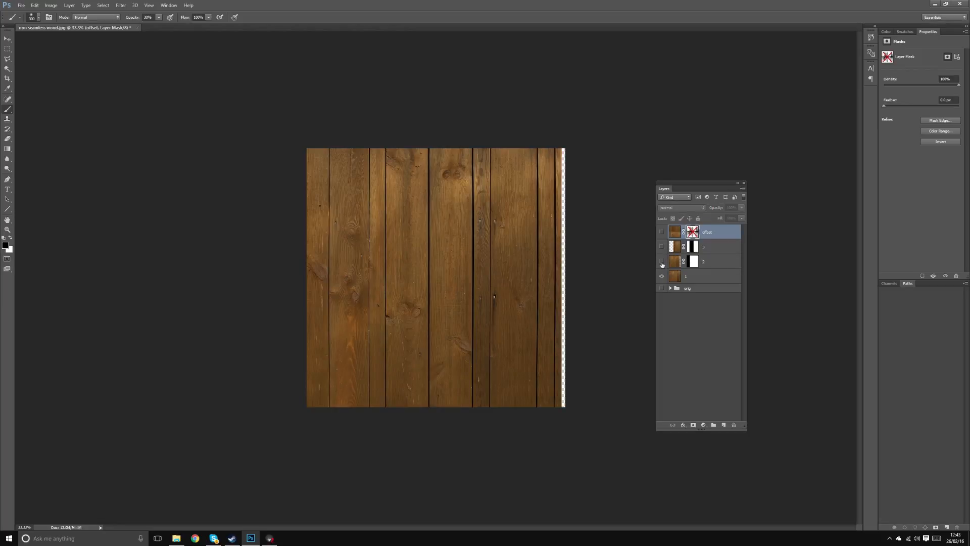
left_click(661, 262)
left_click(662, 262)
left_click(661, 250)
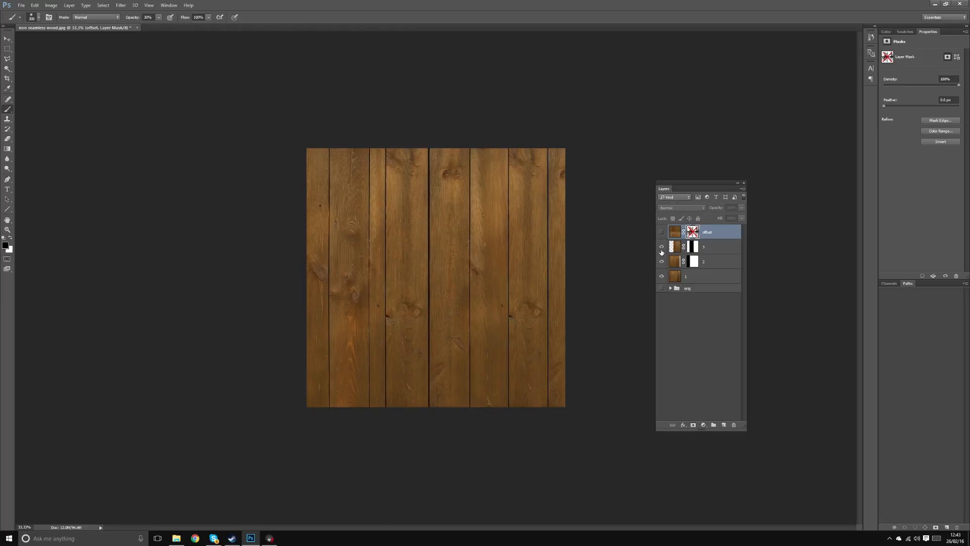
left_click(661, 249)
left_click(661, 248)
left_click(661, 234)
left_click(662, 234)
left_click(661, 234)
left_click(662, 234)
left_click(662, 234)
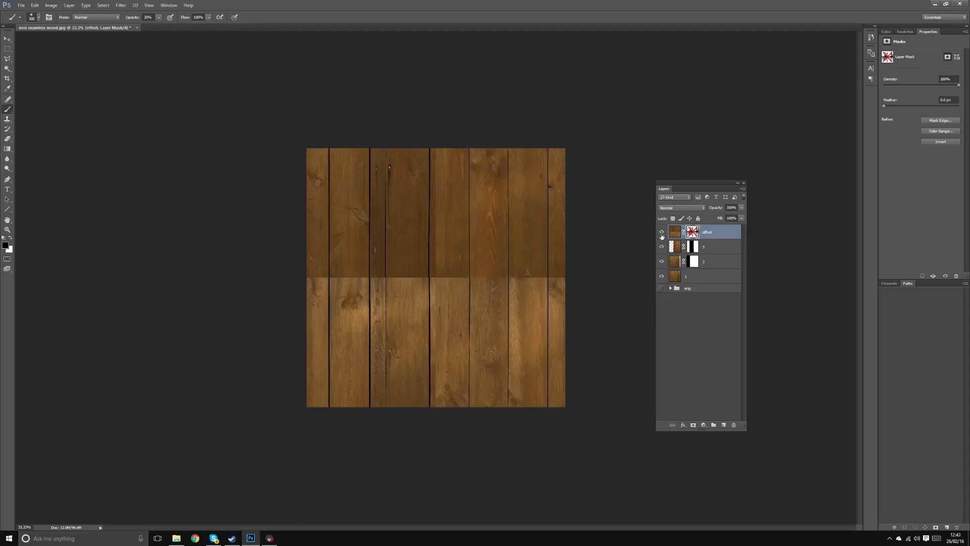
left_click(662, 236)
Compare the plank gaps of the aligned layers with the offset layer, and re-enable the offset mask.
left_click(696, 279)
left_click(710, 264)
left_click(671, 252)
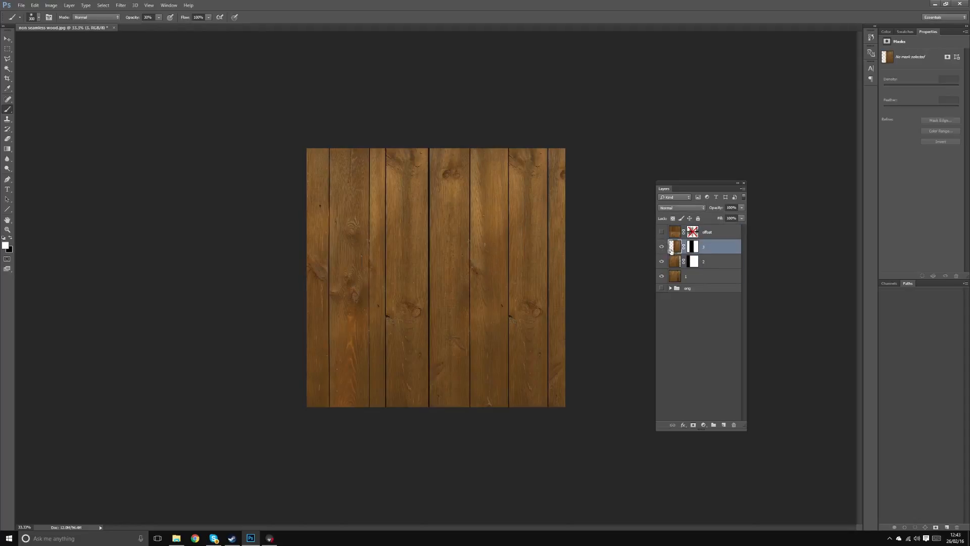
left_click(7, 39)
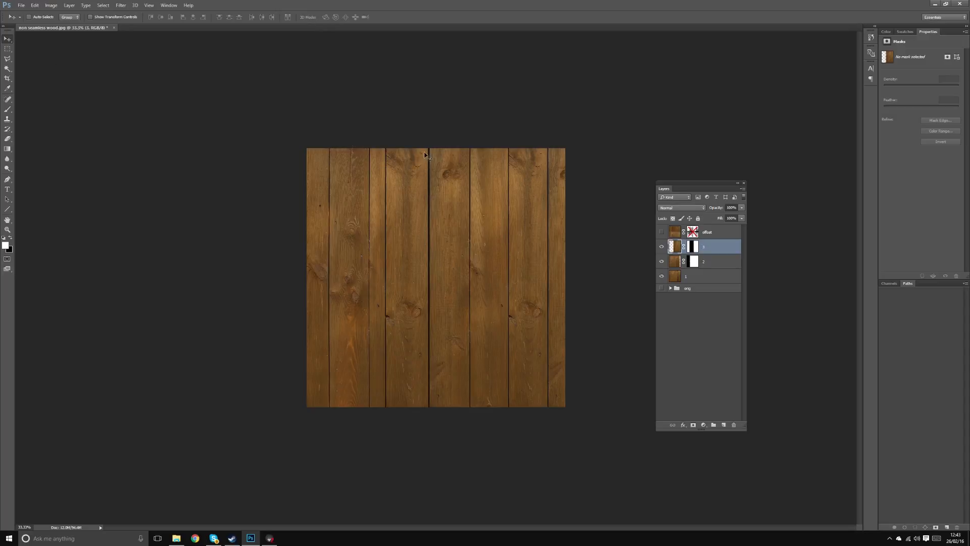
left_click(662, 233)
left_click(661, 232)
left_click(661, 232)
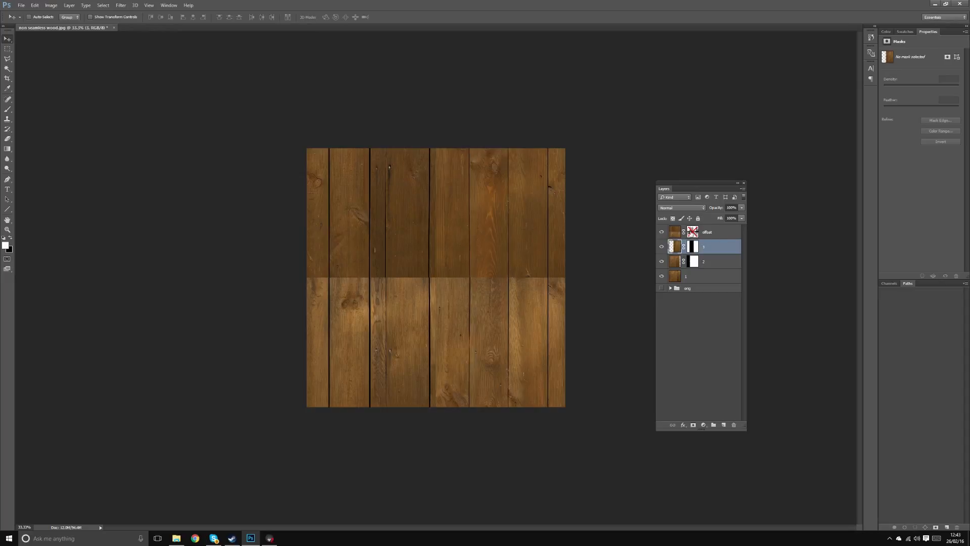
left_click(690, 233, "shift")
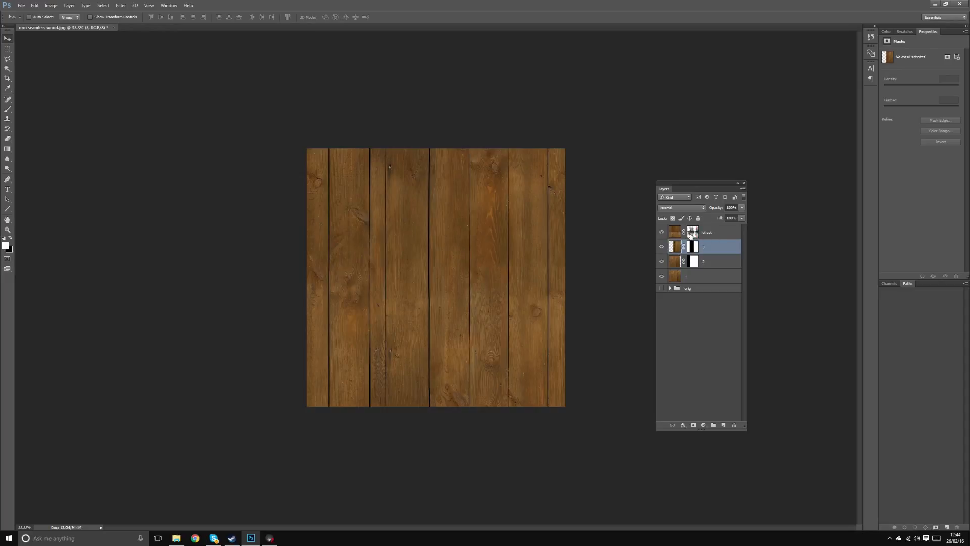
Group the offset layer and layers 3, 2 and 1 into a group named tile.
left_click(713, 234, "shift")
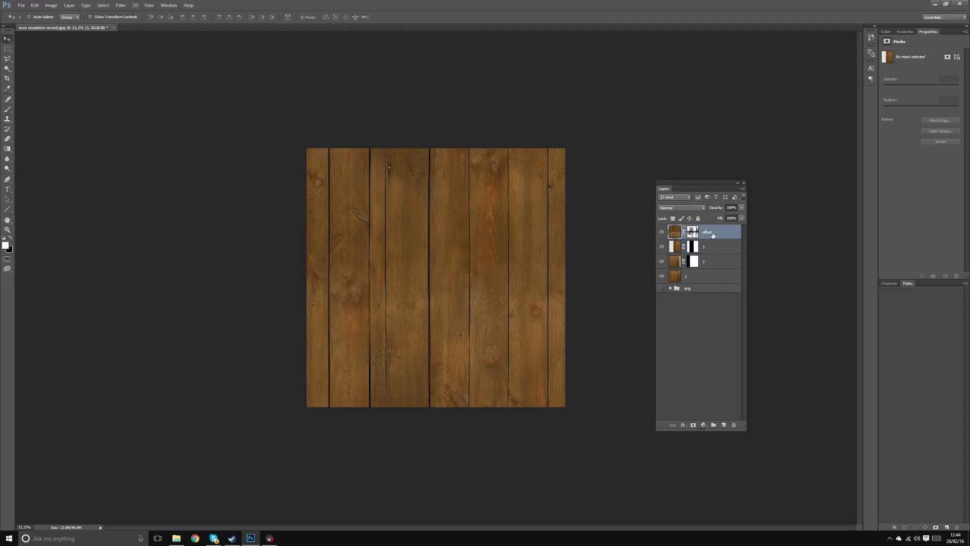
left_click(712, 278, "shift")
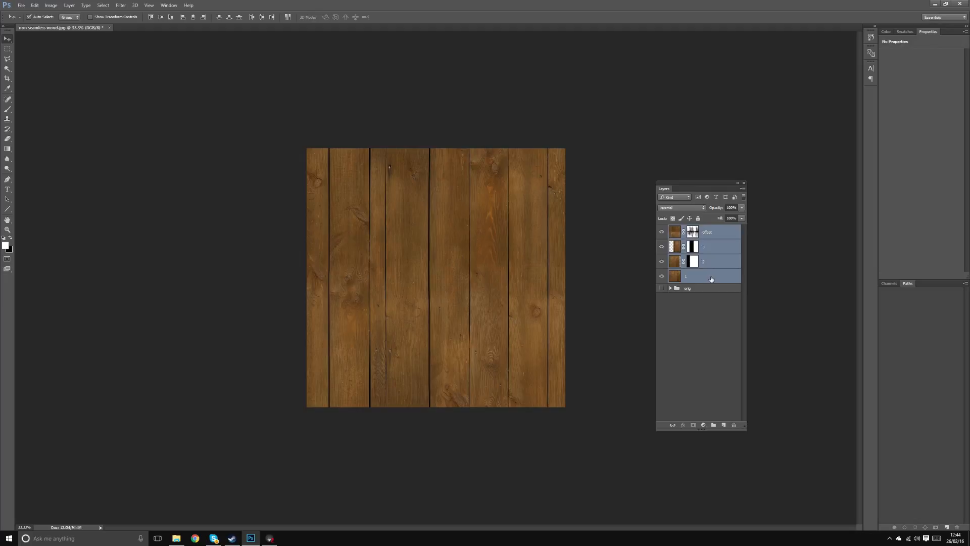
key("ctrl+g")
double_click(693, 229)
type("tile")
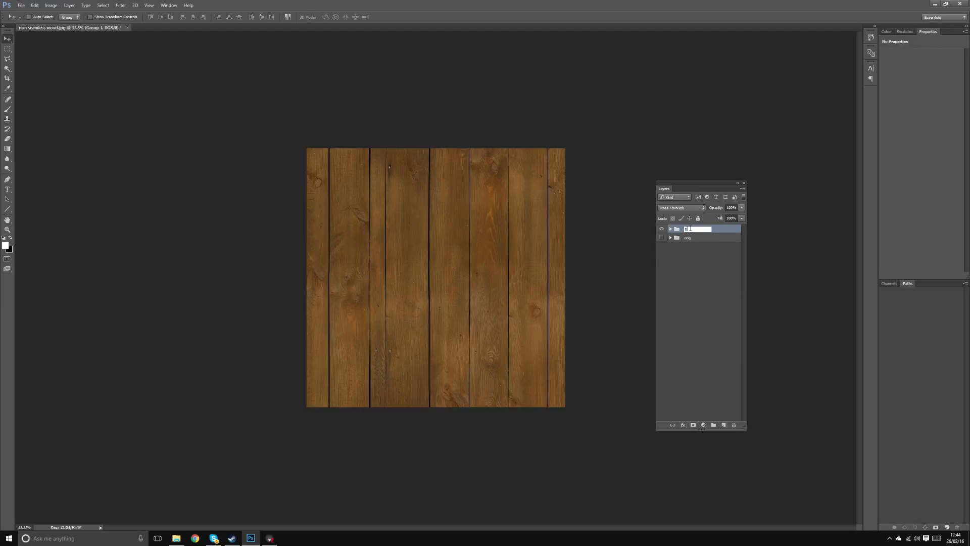
key("Return")
Duplicate the tile group, merge the copy into a single layer and name it diff.
left_click_drag(712, 232, 724, 424)
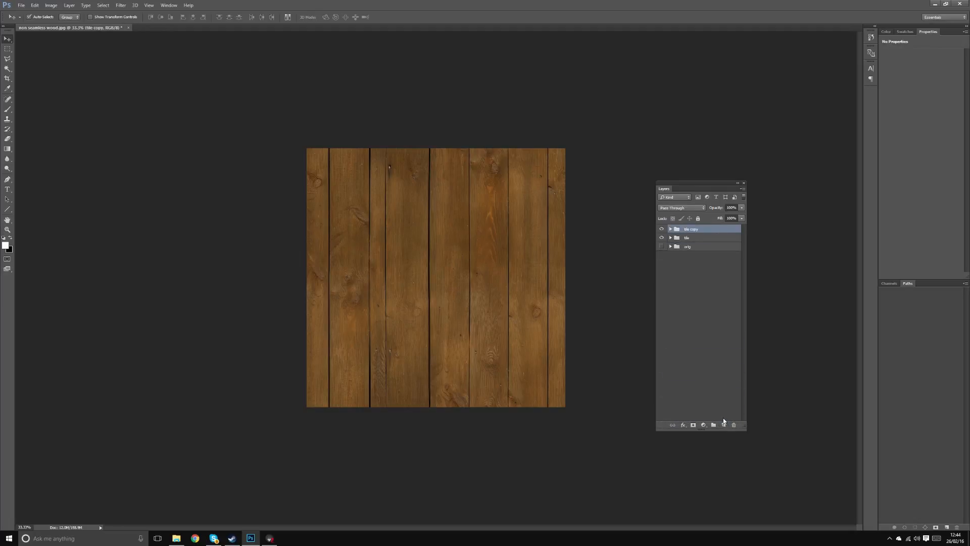
key("ctrl+e")
double_click(690, 234)
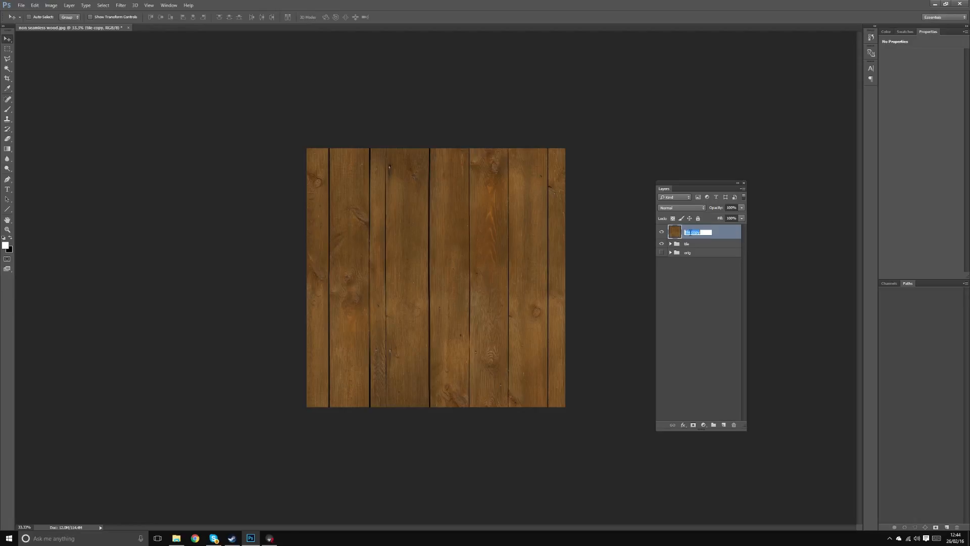
type("diff")
key("Return")
Start saving a copy of the texture into a new Desktop folder named wood tile.
left_click(22, 5)
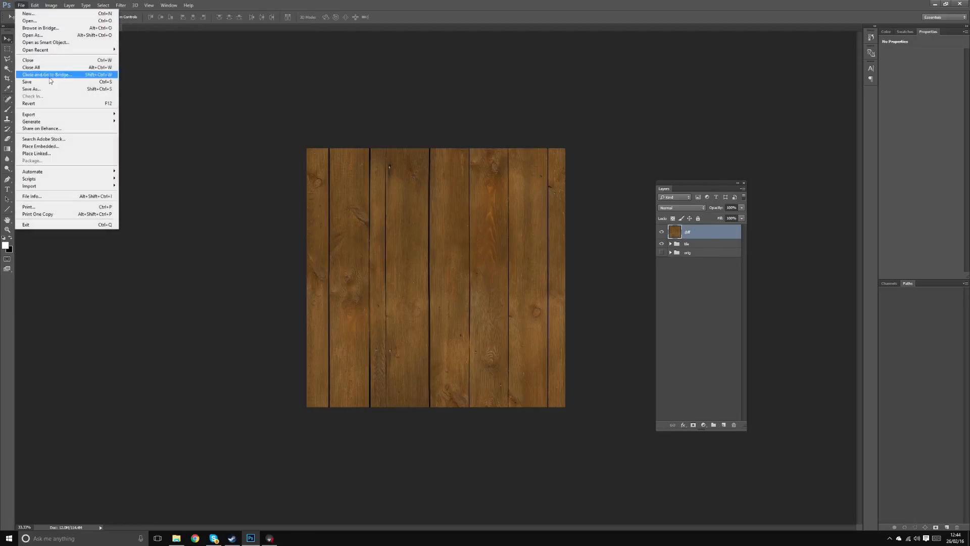
left_click(50, 89)
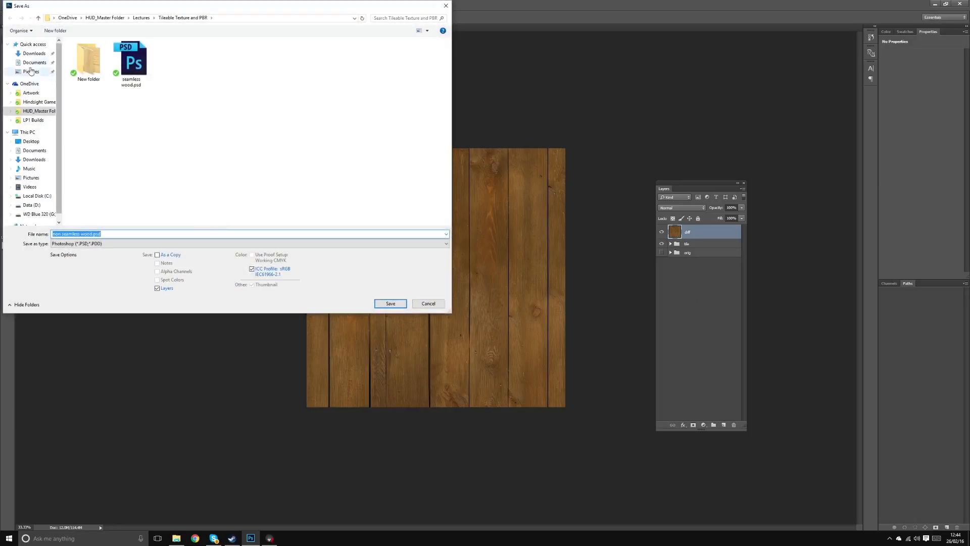
left_click(30, 141)
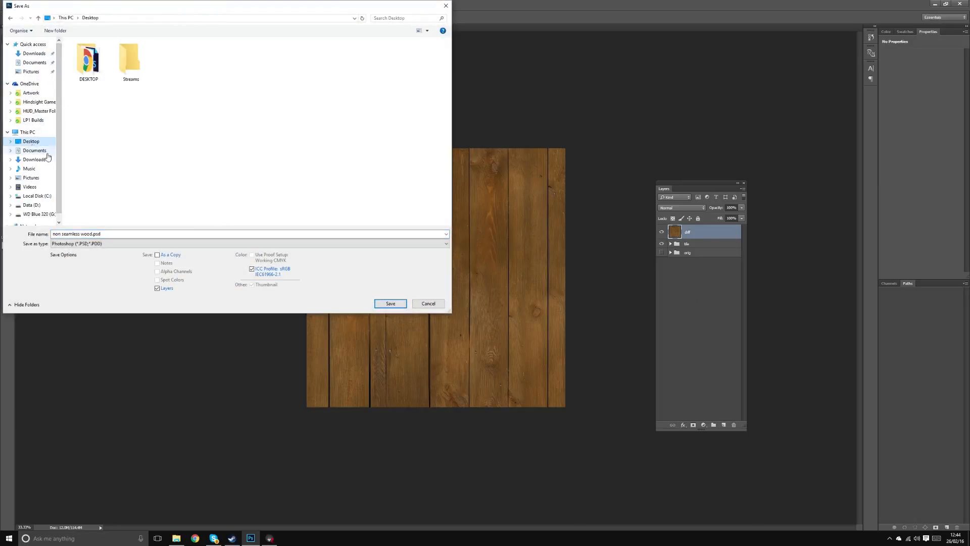
left_click(56, 31)
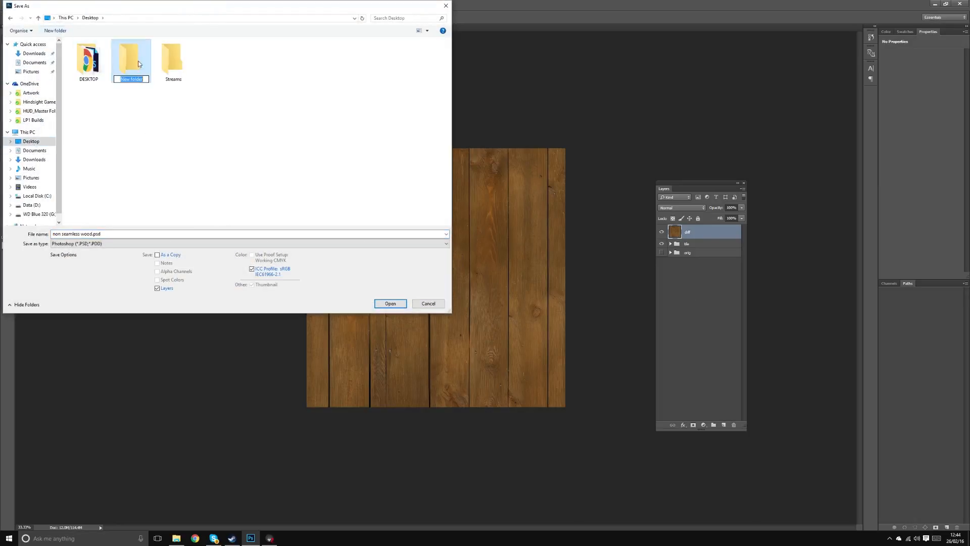
type("wood tile")
key("Return")
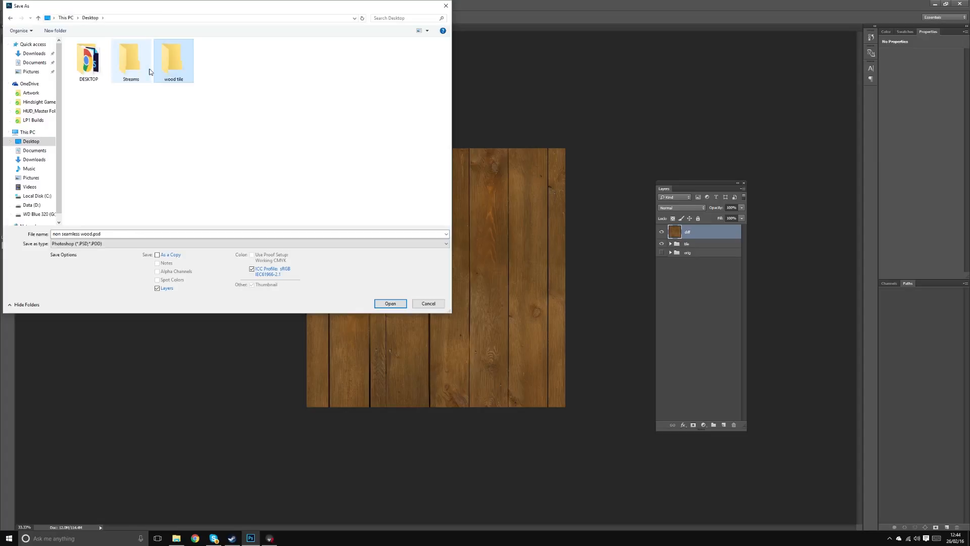
double_click(177, 62)
Save the texture in Targa format as wood_diff at 24 bits/pixel.
left_click(116, 243)
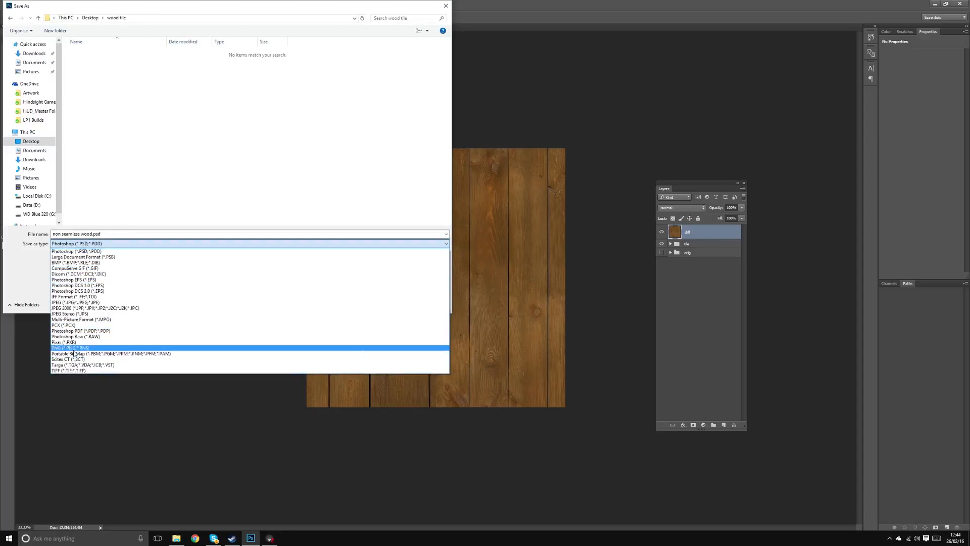
left_click(75, 364)
left_click(120, 234)
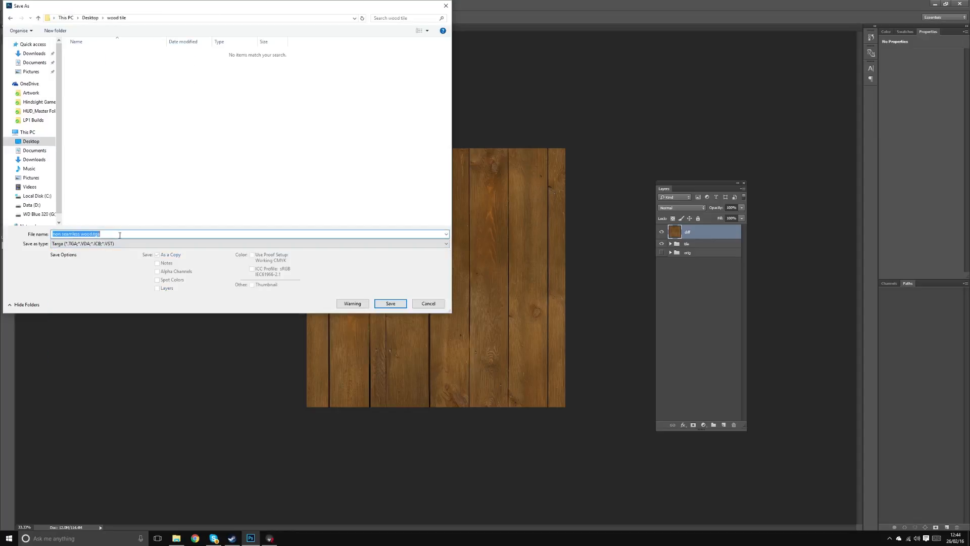
type("wood_diff")
key("Return")
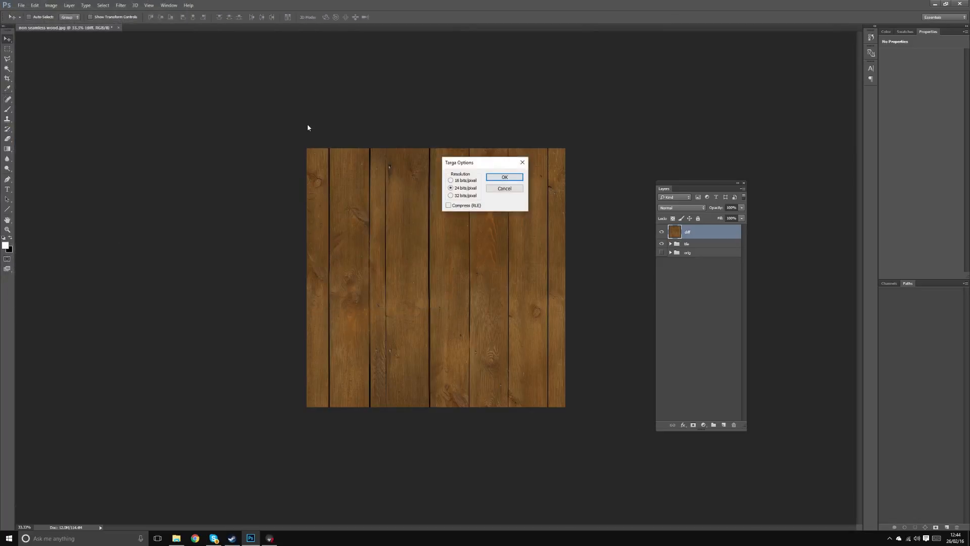
left_click_drag(471, 166, 244, 241)
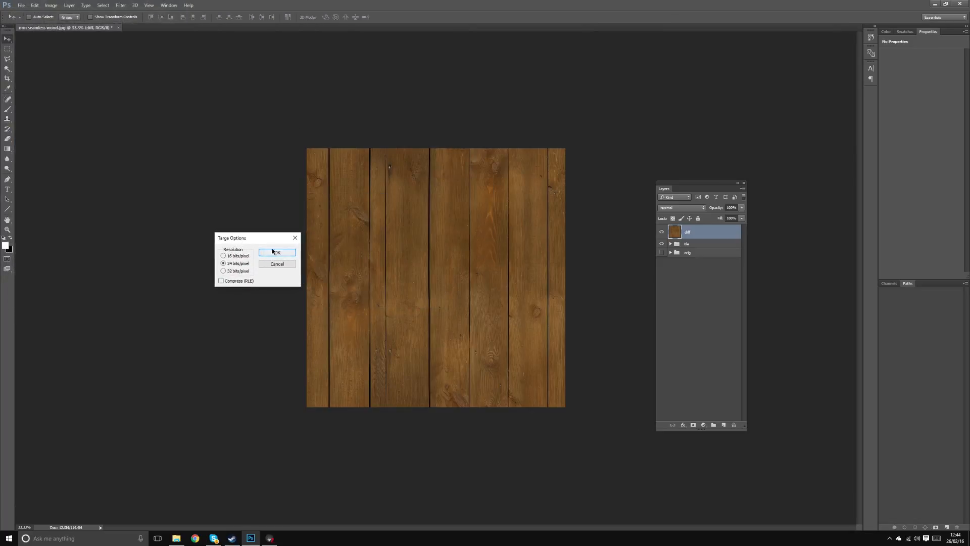
left_click(294, 251)
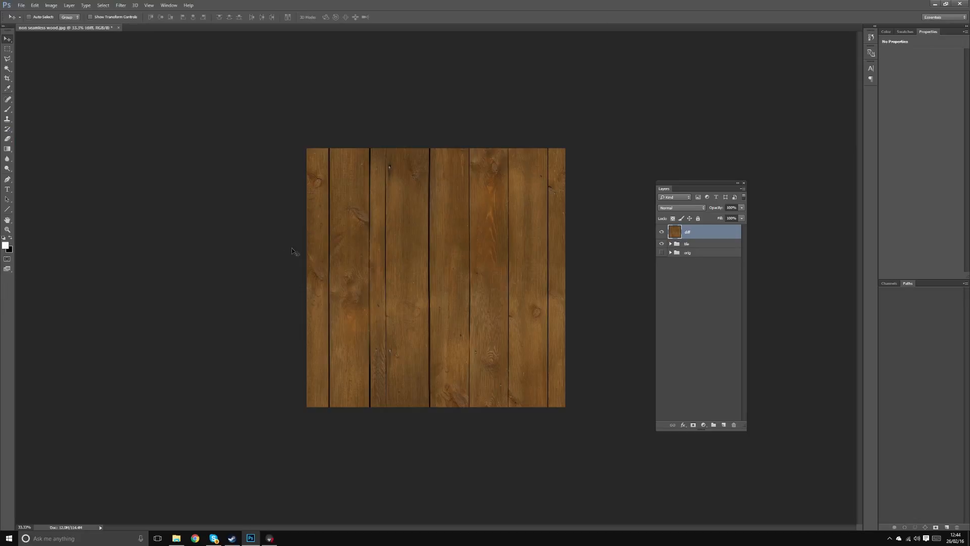
Switch to Marmoset Toolbag and rename the last material in the library as wood.
left_click(269, 538)
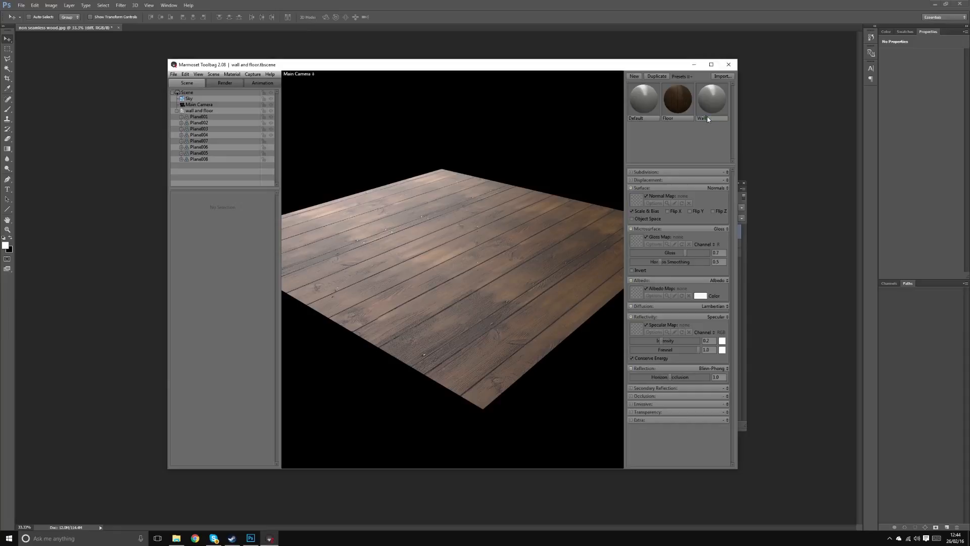
double_click(710, 118)
type("wood")
Load the wood_diff Targa file from the Desktop's wood tile folder as the wood material's albedo map.
left_click(637, 293)
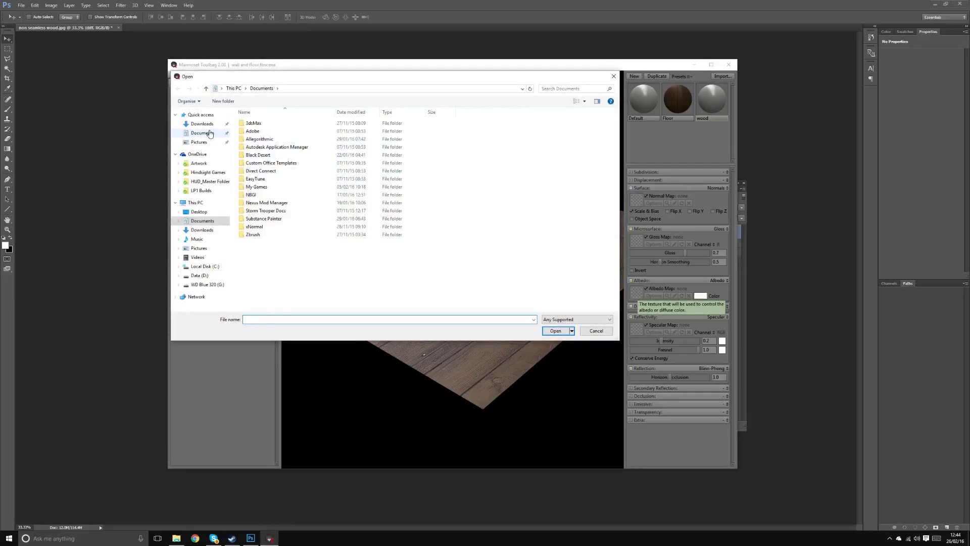
left_click(199, 211)
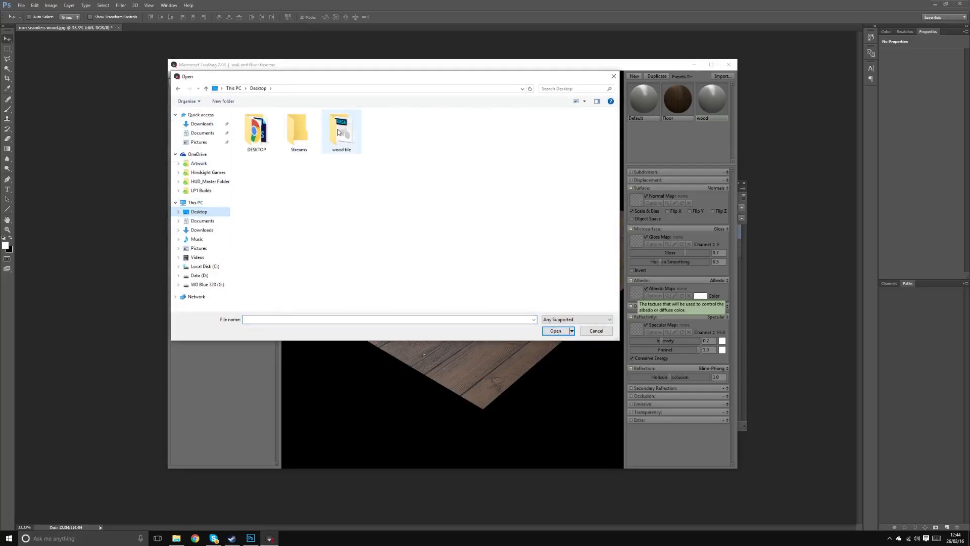
left_click(344, 138)
double_click(343, 137)
double_click(263, 134)
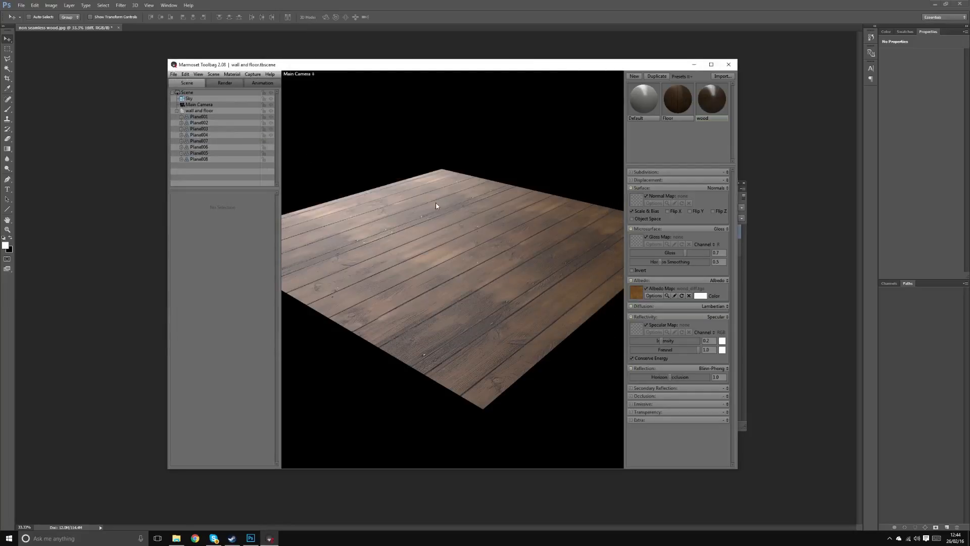
Apply the wood material to the floor planes in the scene.
left_click_drag(710, 110, 441, 203)
left_click_drag(716, 95, 528, 309)
left_click_drag(700, 121, 347, 238)
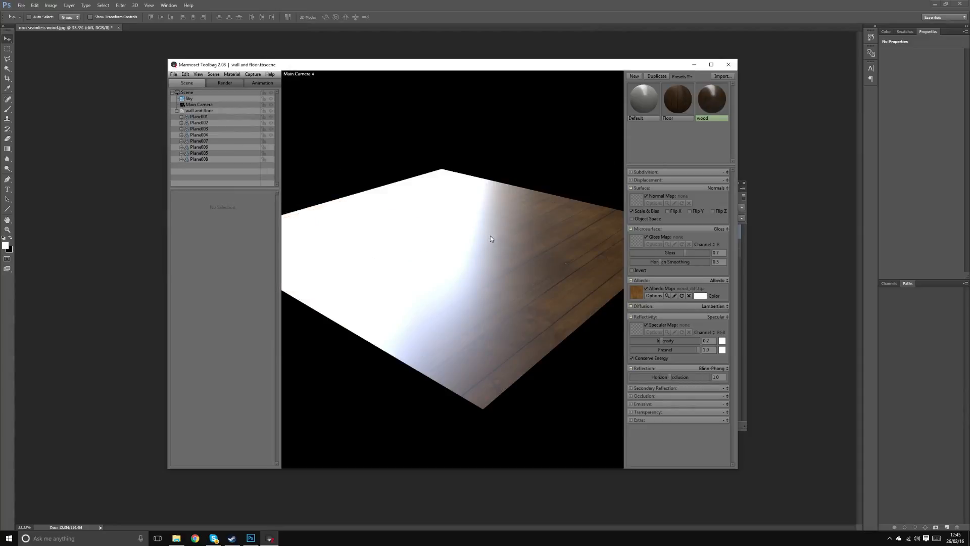
Set the wood material's specular intensity and gloss to 0.0, and raise the sky brightness to 1.007.
left_click_drag(455, 226, 483, 257)
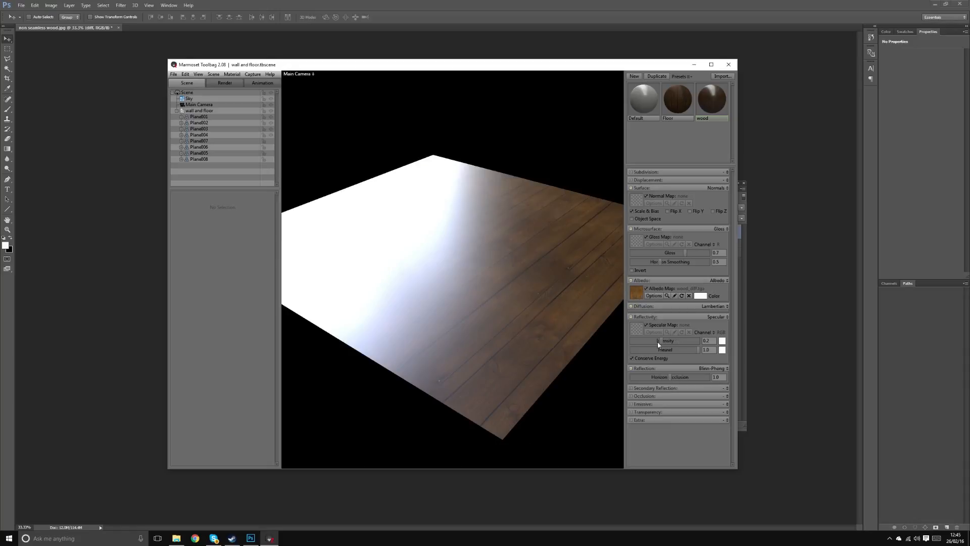
left_click_drag(658, 344, 585, 342)
left_click_drag(679, 256, 506, 286)
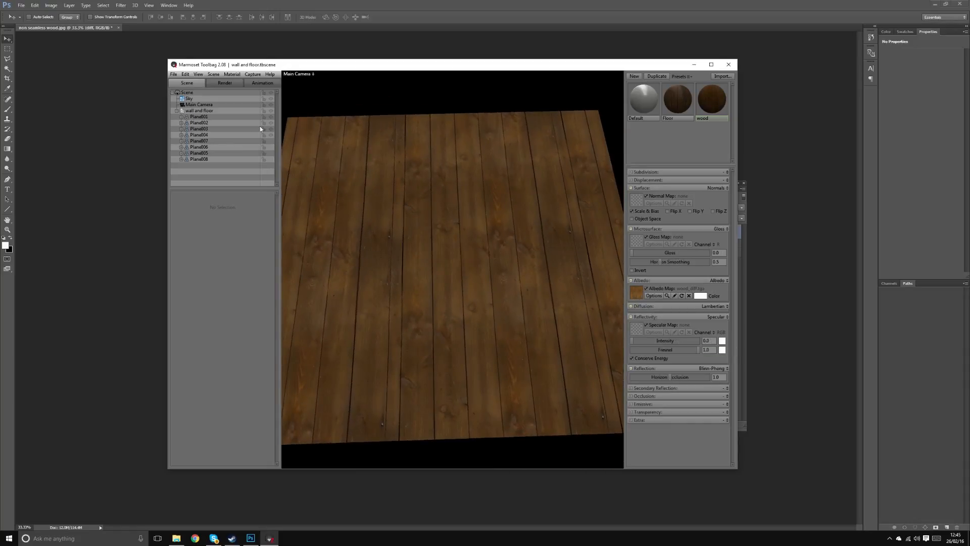
left_click(190, 98)
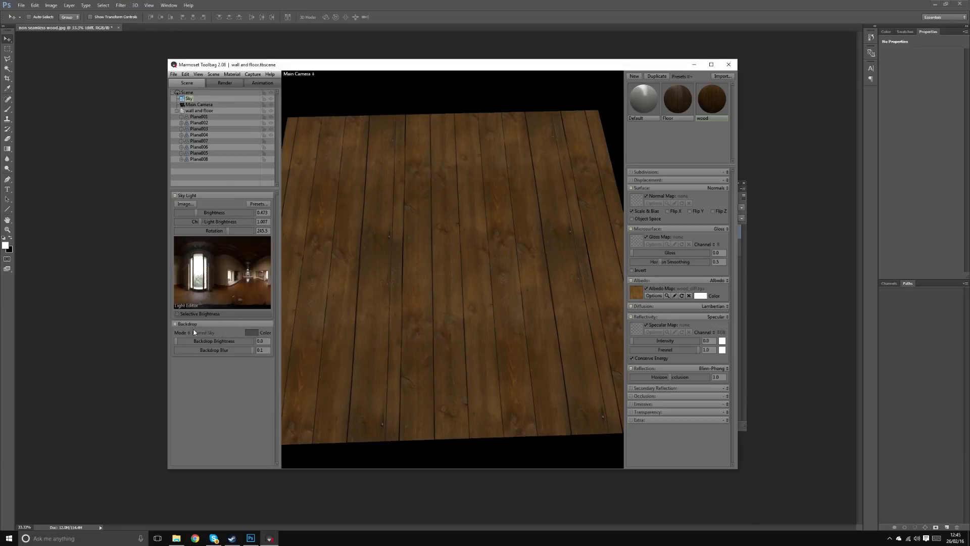
left_click_drag(201, 218, 201, 214)
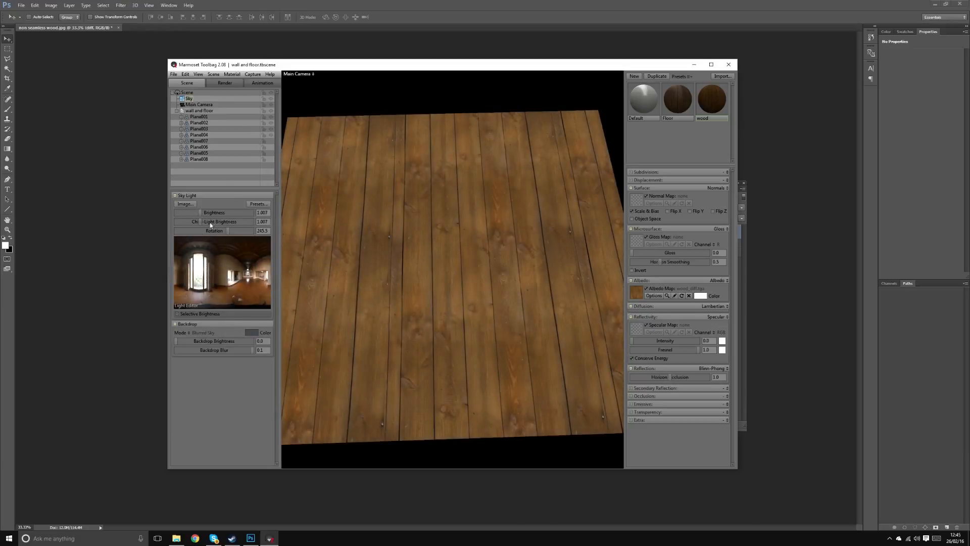
Examine the tiled wood floor for seams and repetition from straight above and at oblique angles, with the interface hidden.
left_click_drag(468, 273, 486, 286)
key("ctrl+space")
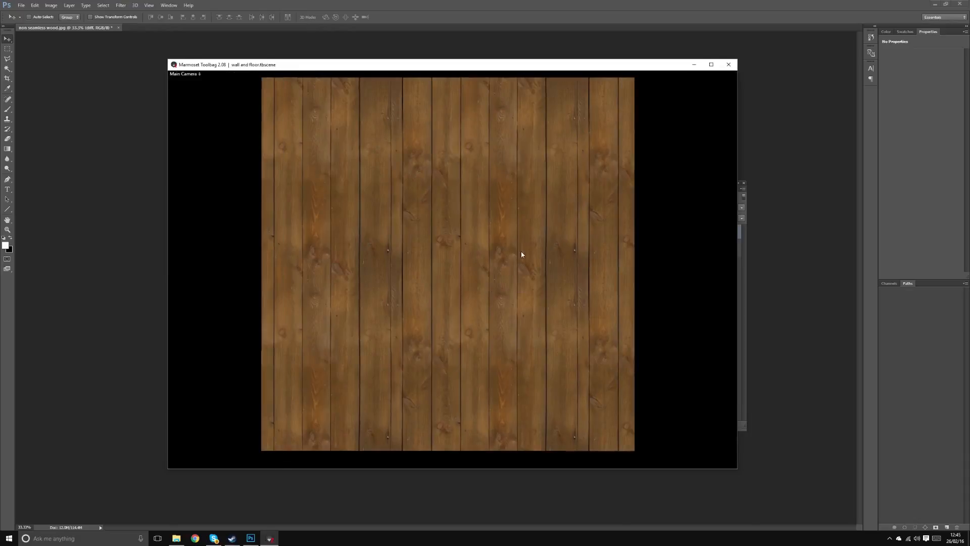
left_click_drag(521, 250, 522, 264)
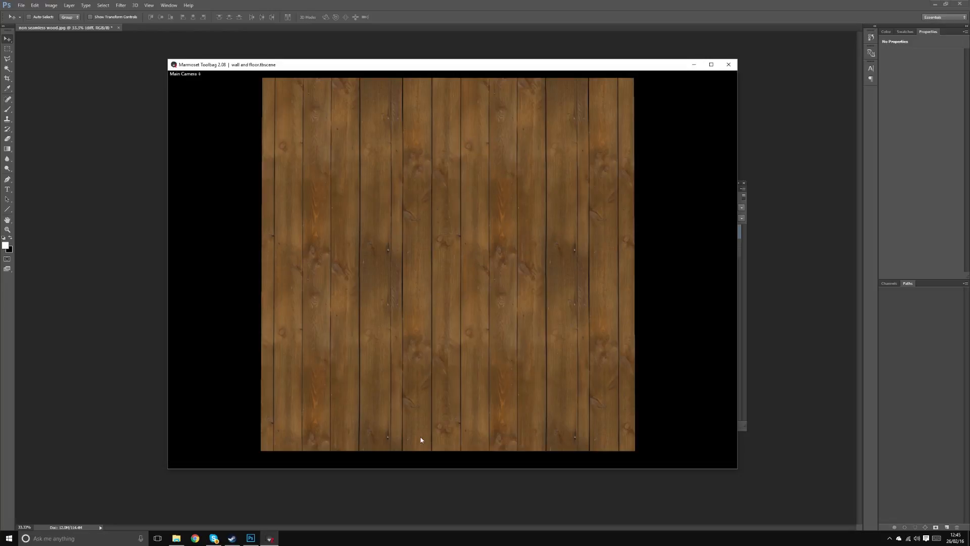
left_click_drag(486, 234, 467, 186)
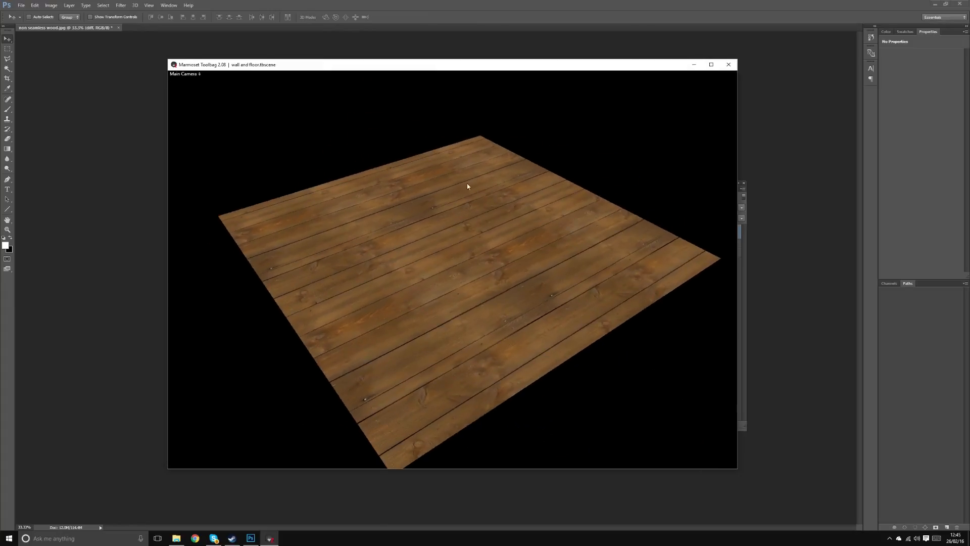
left_click_drag(436, 158, 528, 238)
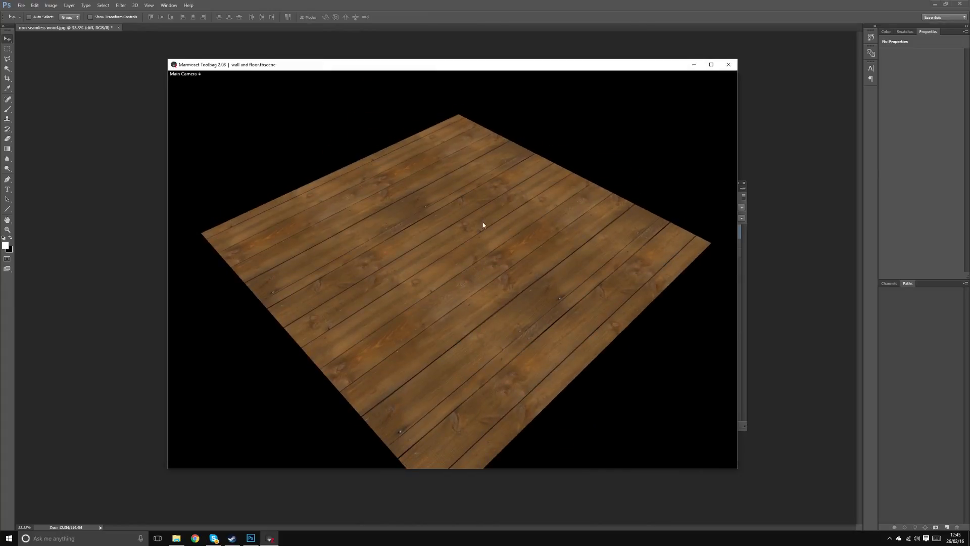
left_click_drag(482, 222, 457, 282)
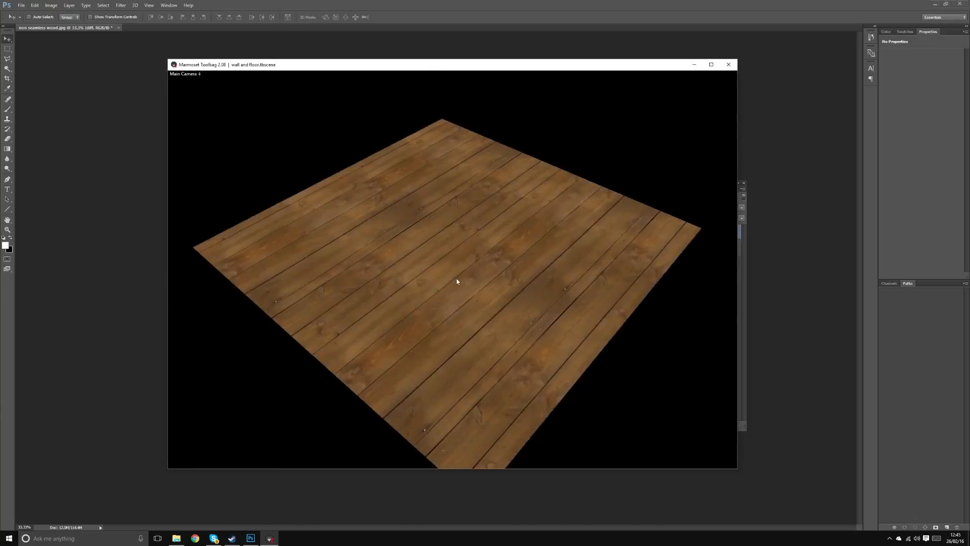
Slide one floor plane away from its neighbours to show the tile edges, and undo the move.
left_click(358, 242)
left_click_drag(358, 242, 334, 257)
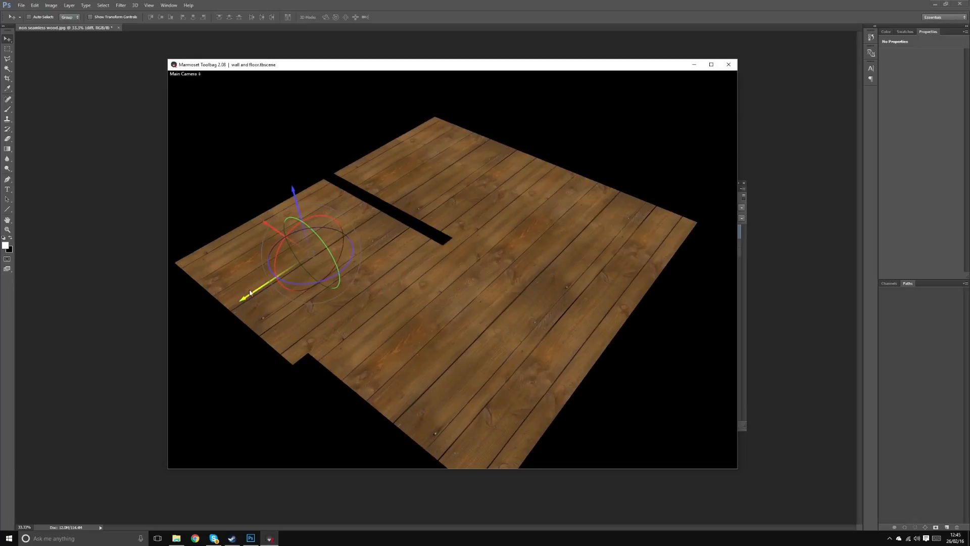
key("ctrl+z")
Switch the wood material's reflectivity model to Metalness and review the floor with the interface hidden and shown.
left_click_drag(438, 234, 383, 190)
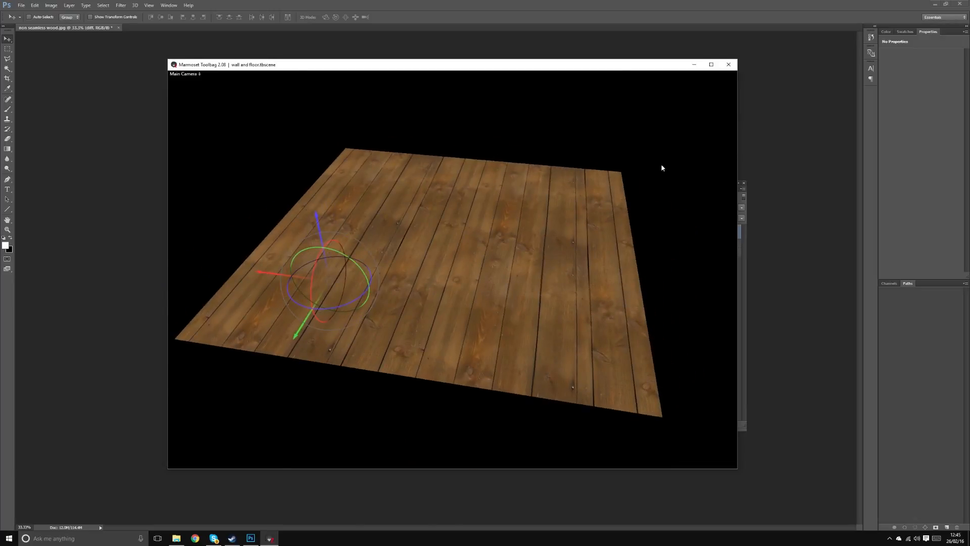
key("Tab")
left_click(728, 318)
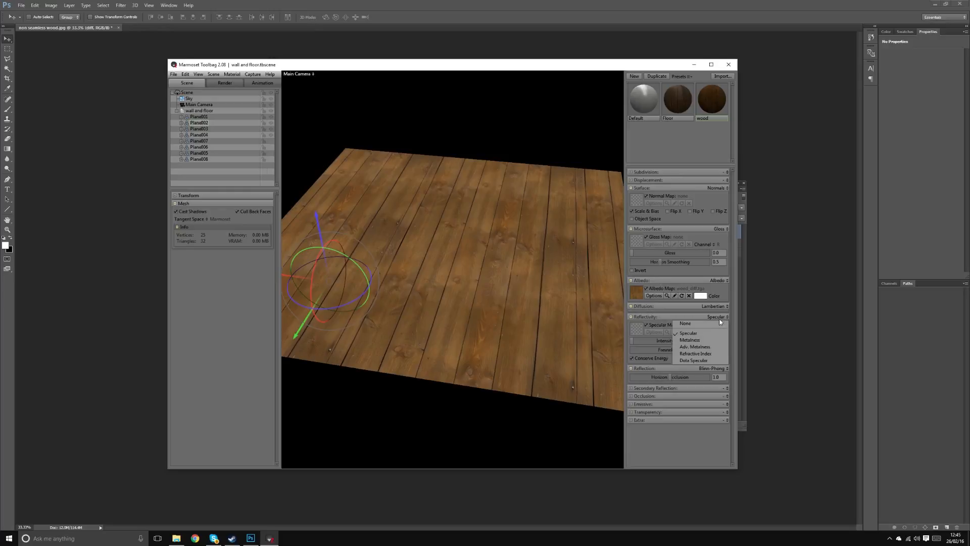
left_click(695, 340)
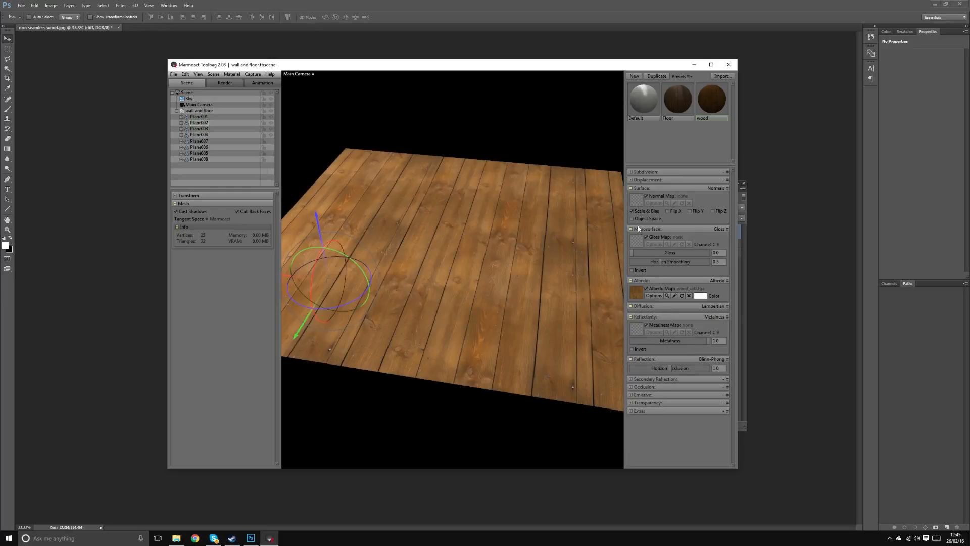
left_click_drag(596, 233, 488, 226)
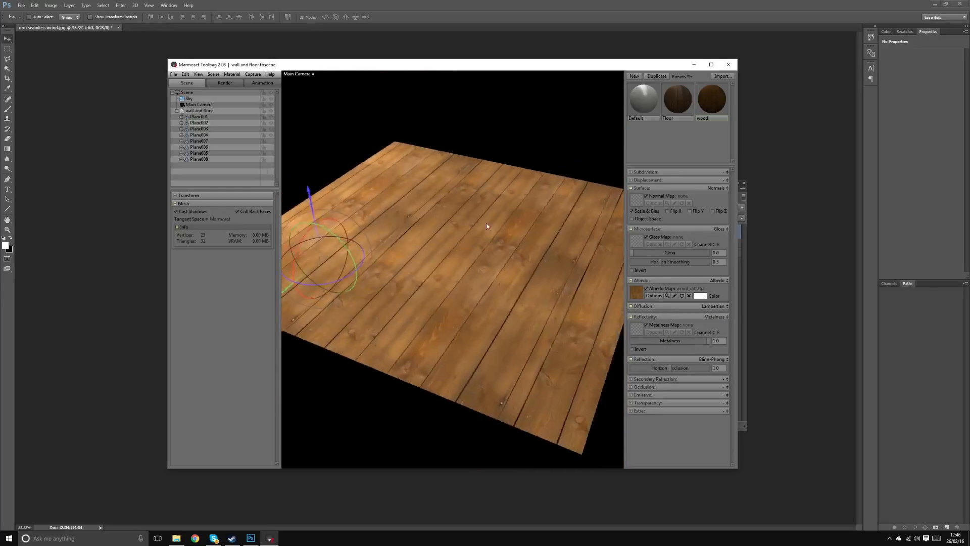
key("Tab")
key("Tab")
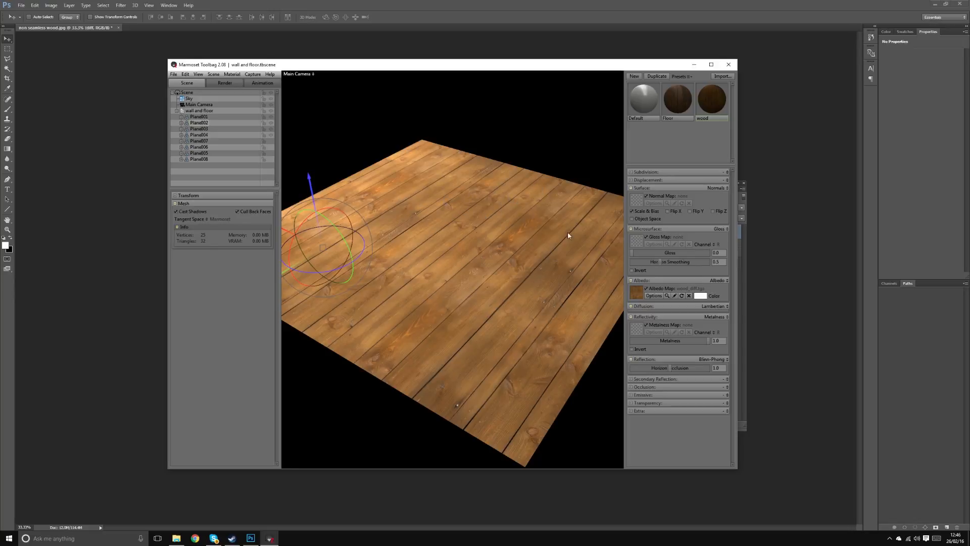
Switch to Photoshop, duplicate the diff layer and rename the copy metal.
left_click_drag(568, 233, 455, 220)
key("ctrl+space")
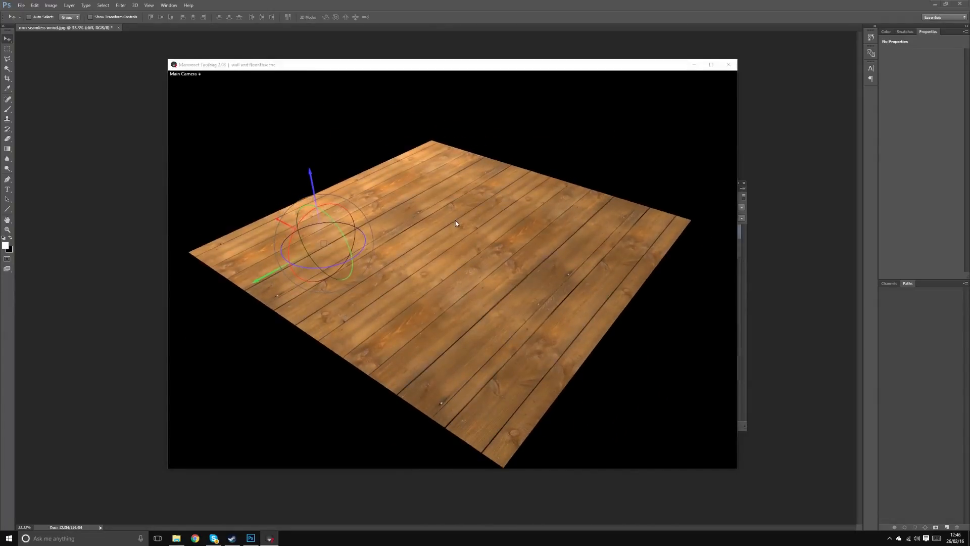
key("alt+Tab")
left_click_drag(688, 236, 723, 425)
double_click(691, 232)
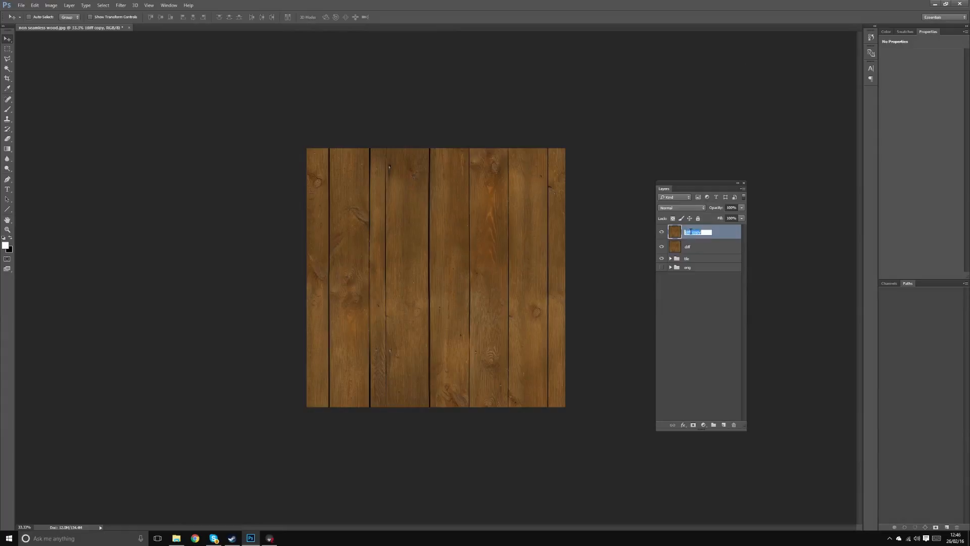
type("metal")
key("Return")
key("ctrl+u")
left_click_drag(723, 36, 292, 98)
left_click(382, 122)
key("ctrl+l")
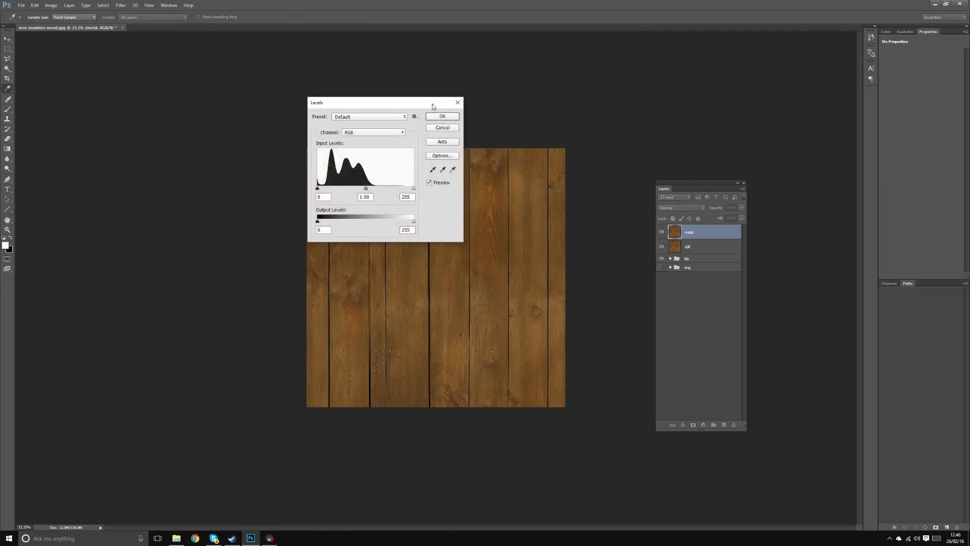
left_click_drag(432, 104, 365, 171)
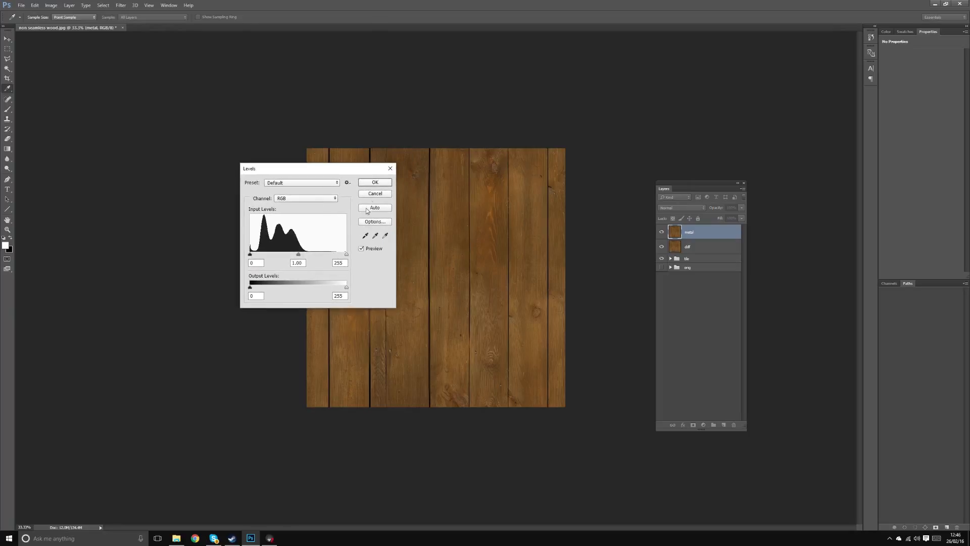
left_click(376, 196)
key("ctrl+m")
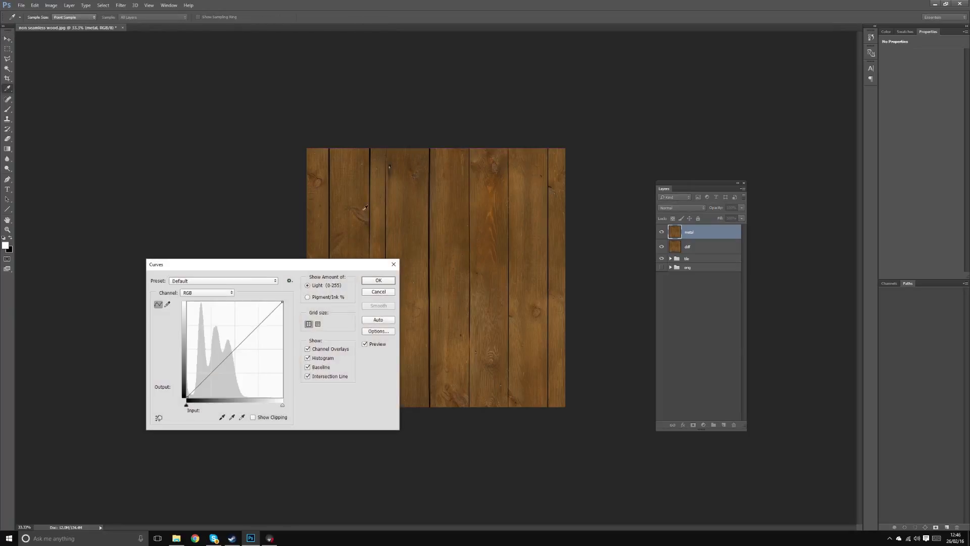
left_click_drag(277, 265, 343, 185)
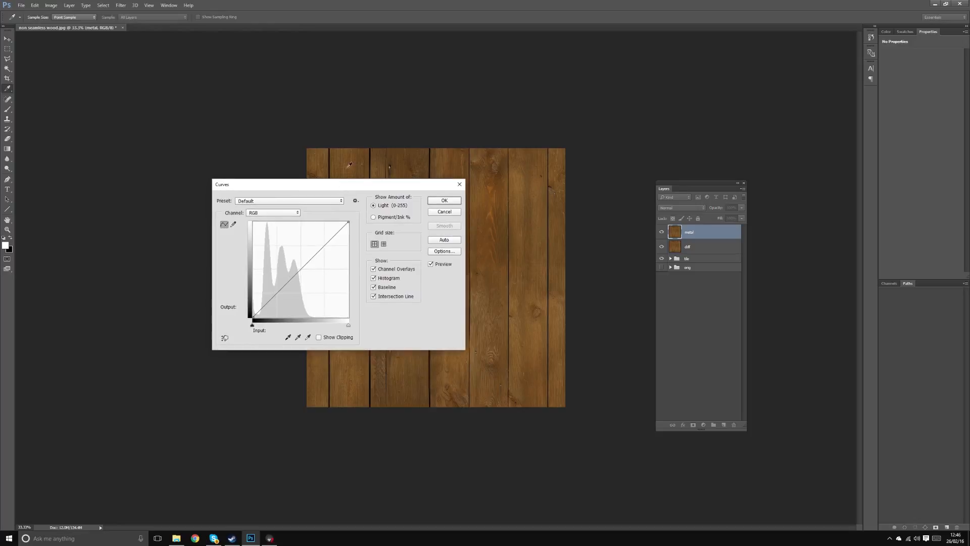
left_click(444, 212)
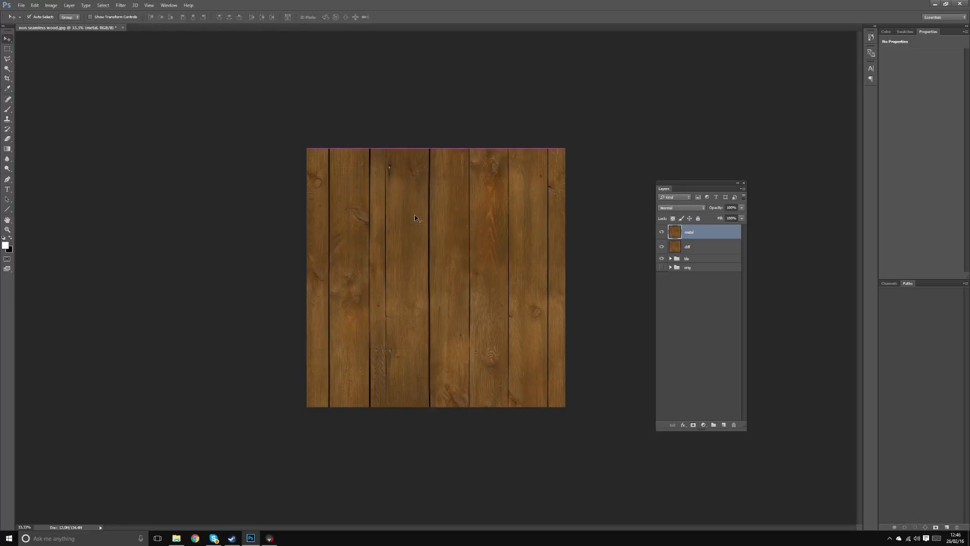
Set the metal layer's saturation to -61 and strongly reduce its lightness with Hue/Saturation.
key("ctrl+u")
left_click_drag(290, 168, 276, 170)
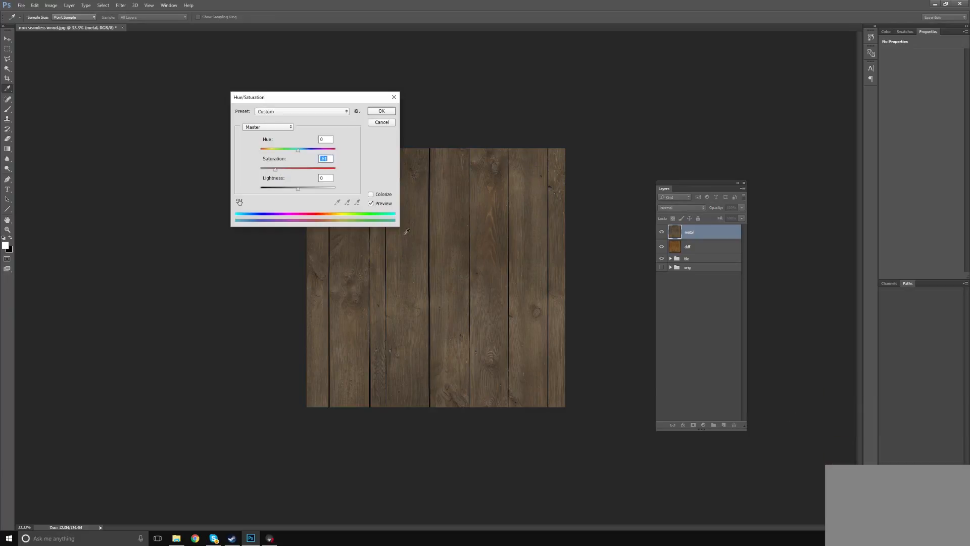
left_click_drag(295, 189, 280, 189)
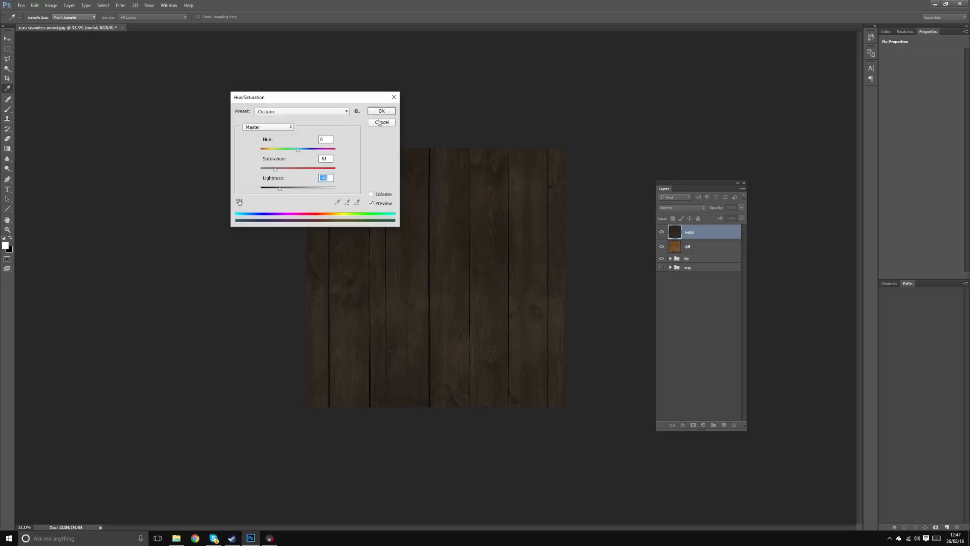
left_click(393, 114)
Brighten the metal layer with Levels by setting the white input to 152 and raising the midtones.
key("ctrl+l")
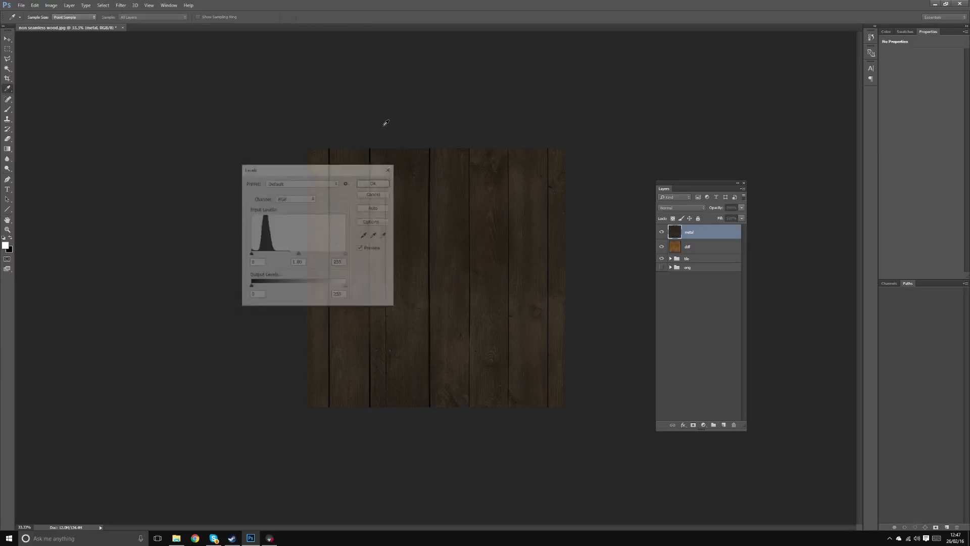
left_click_drag(345, 255, 260, 254)
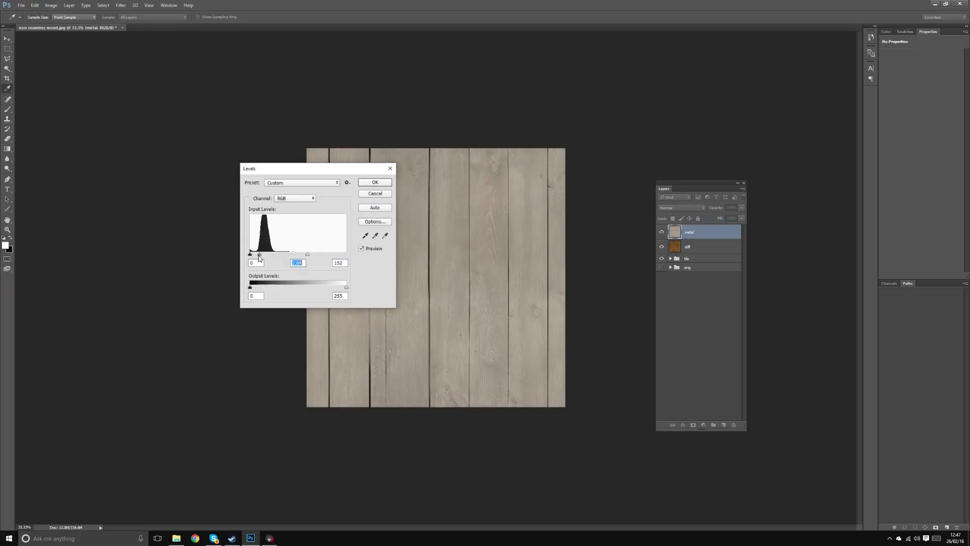
left_click(383, 183)
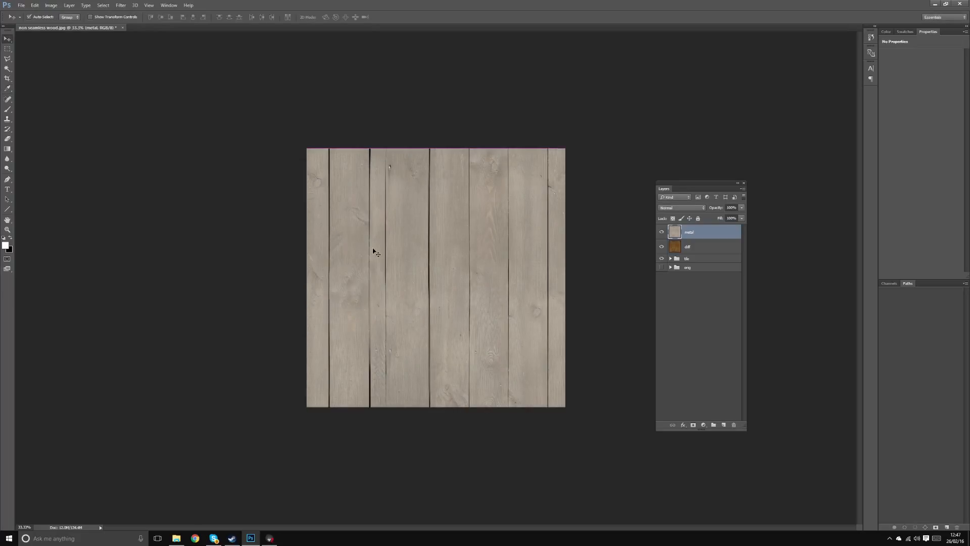
Darken the metal layer to near black with a strong Hue/Saturation lightness reduction followed by a slight one.
key("ctrl+u")
left_click_drag(299, 192, 273, 190)
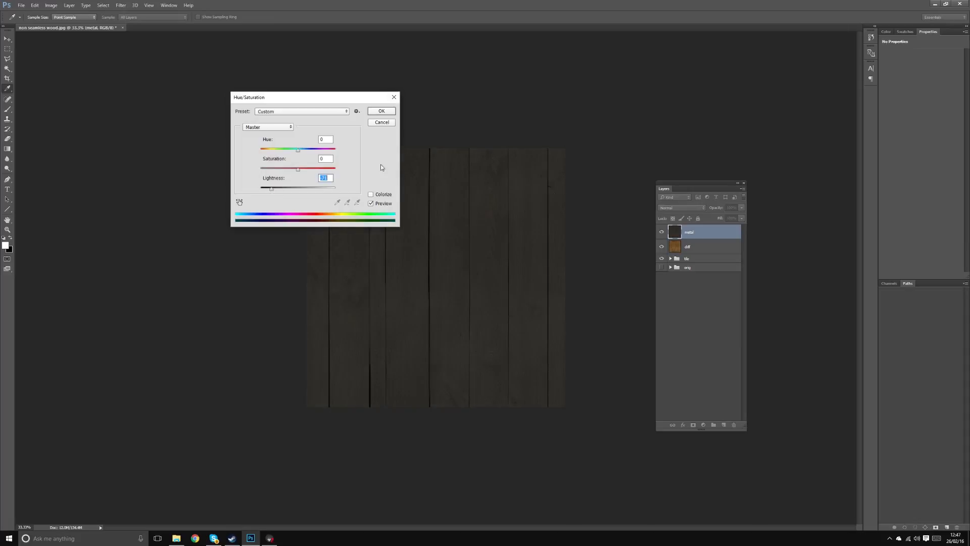
left_click(379, 111)
key("ctrl+plus")
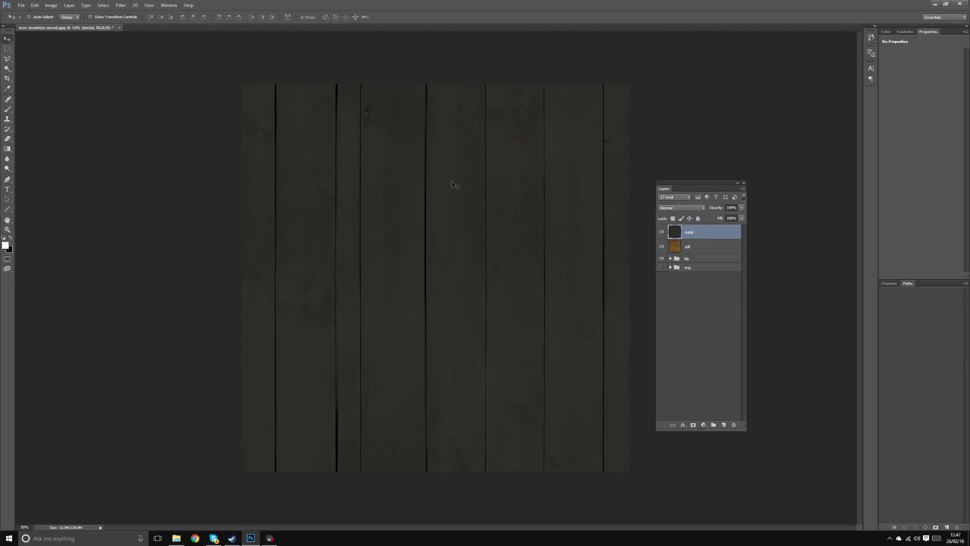
key("ctrl+u")
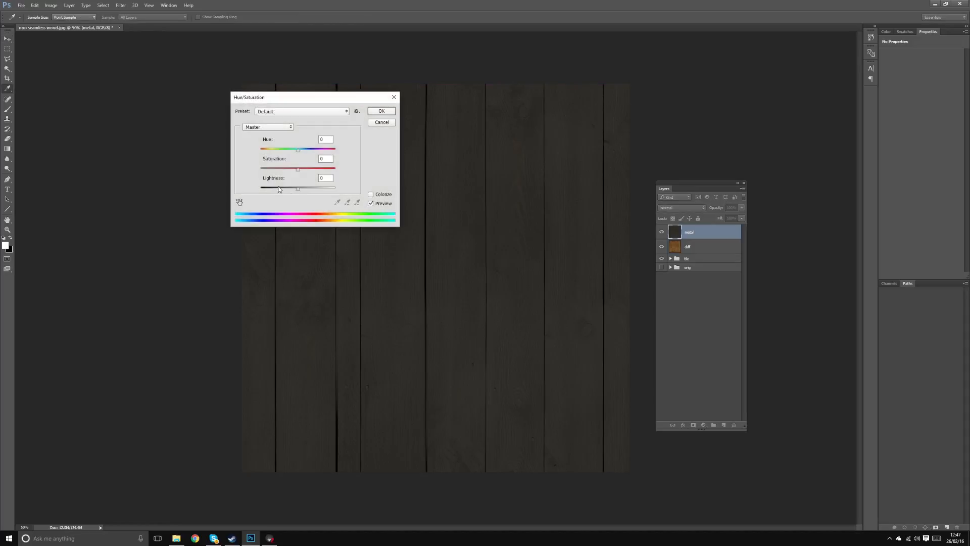
left_click(292, 190)
left_click_drag(294, 191, 295, 189)
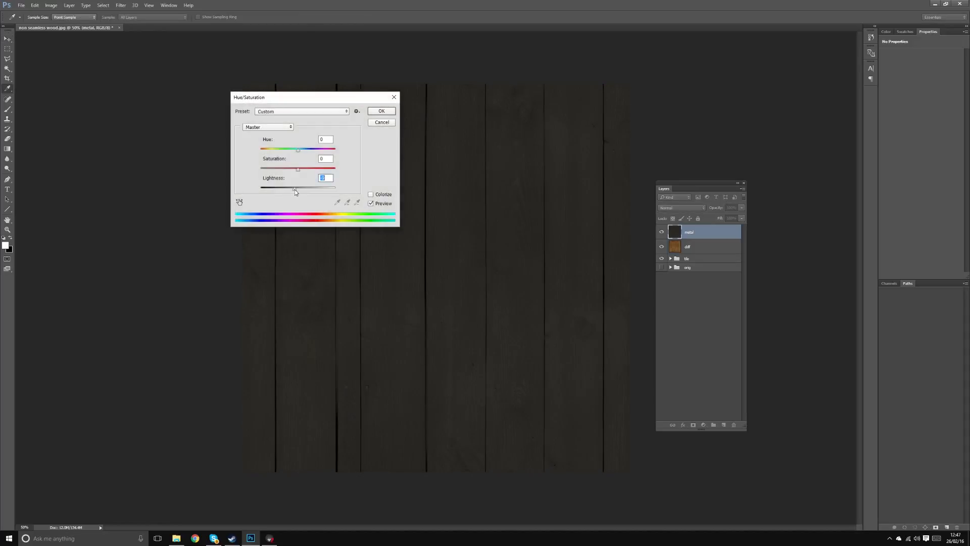
left_click(384, 111)
Switch to Marmoset Toolbag and inspect the tiled wood floor from above and at an oblique angle.
key("alt+Tab")
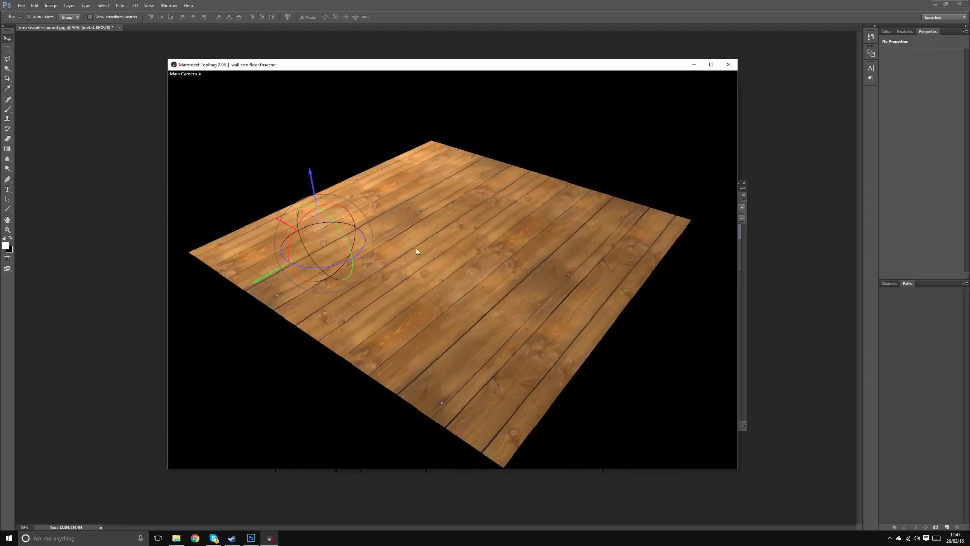
left_click_drag(416, 252, 463, 289)
left_click_drag(383, 207, 269, 286)
scroll(465, 168, "down", 8)
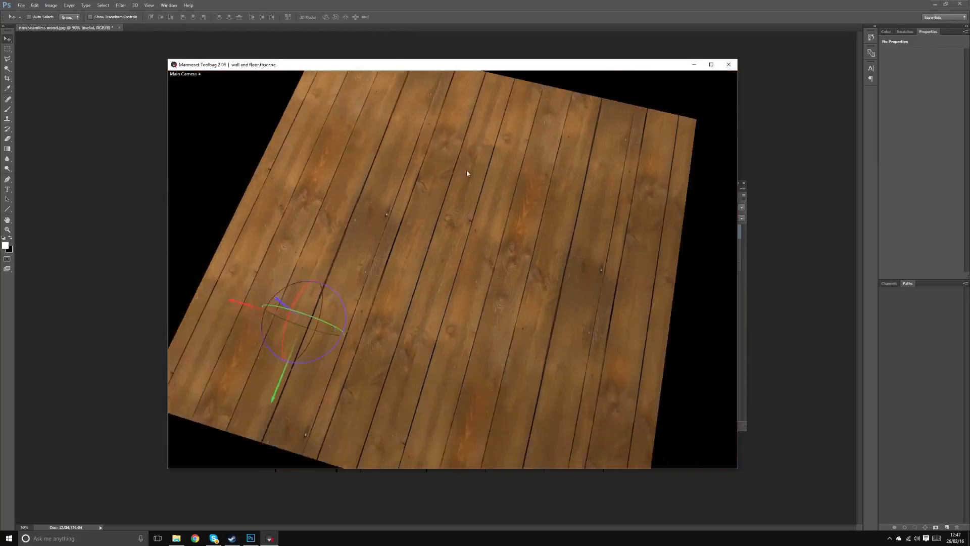
left_click_drag(466, 169, 450, 198)
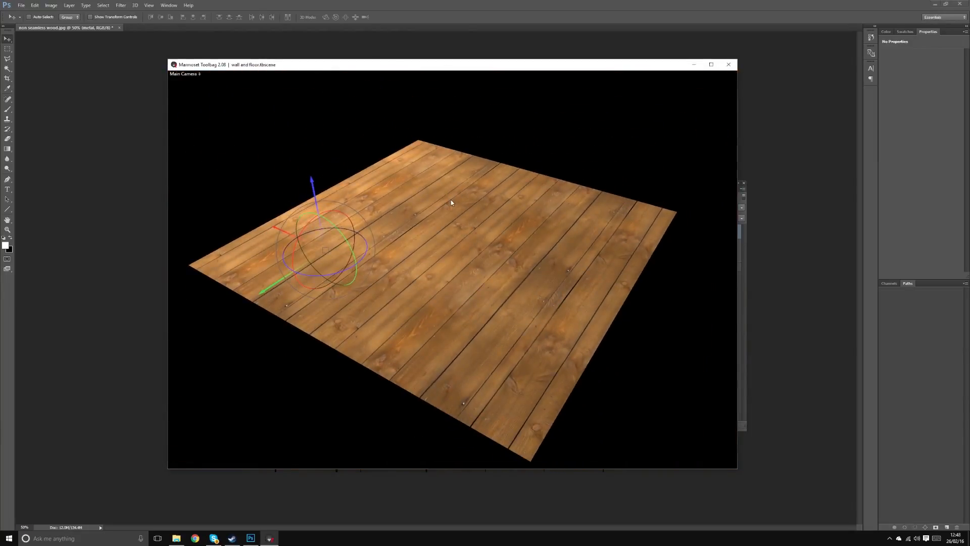
Return to Photoshop, add a new layer above the metal layer and name it nails.
key("alt+Tab")
left_click(723, 426)
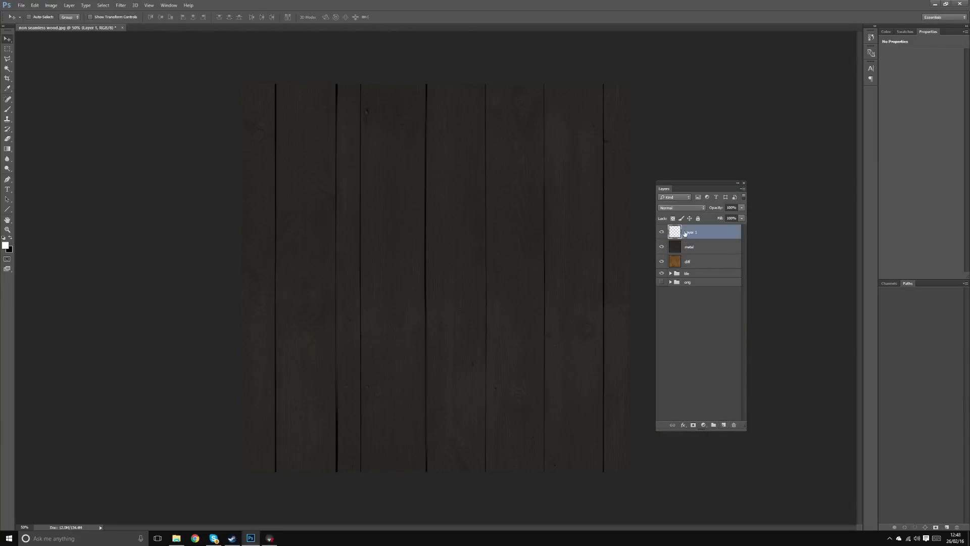
double_click(691, 233)
type("r")
type("ails")
key("Return")
Choose the Brush tool, shrink the brush, and hide the metal layer to expose the nail heads in the wood.
key("b")
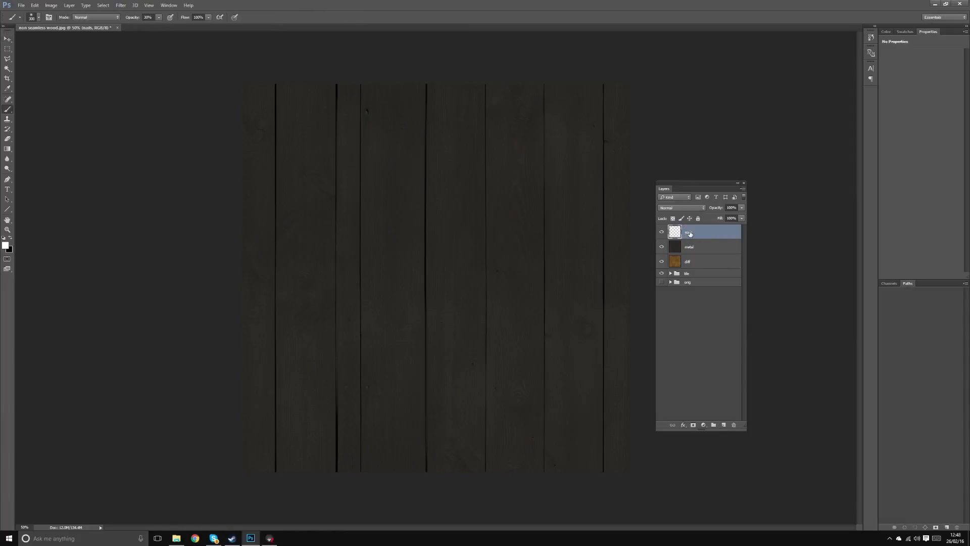
key("ctrl+plus")
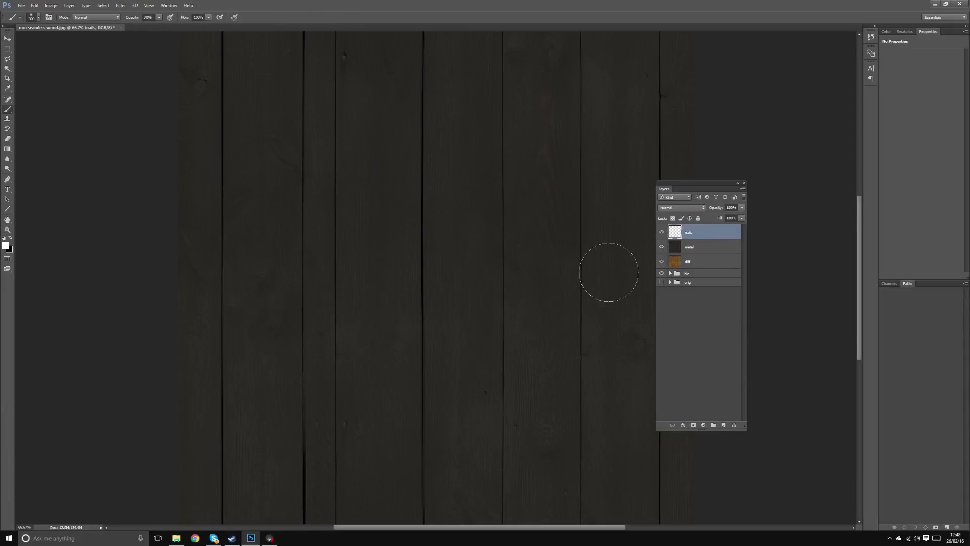
key("bracketleft")
key("bracketleft")
key("bracketleft")
key("bracketleft")
key("bracketleft")
key("bracketleft")
key("bracketleft")
key("ctrl")
key("ctrl+plus")
key("ctrl+plus")
left_click_drag(373, 417, 513, 252)
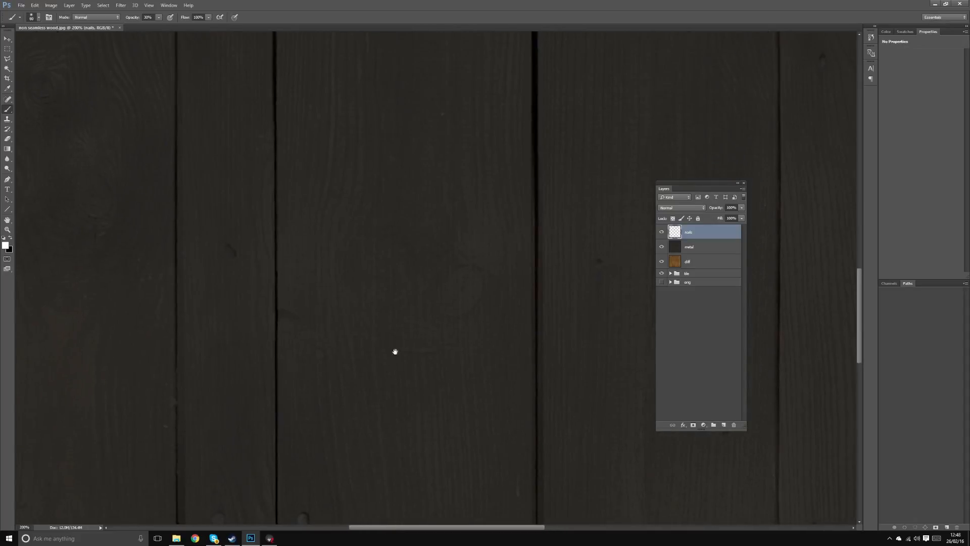
left_click_drag(404, 349, 481, 186)
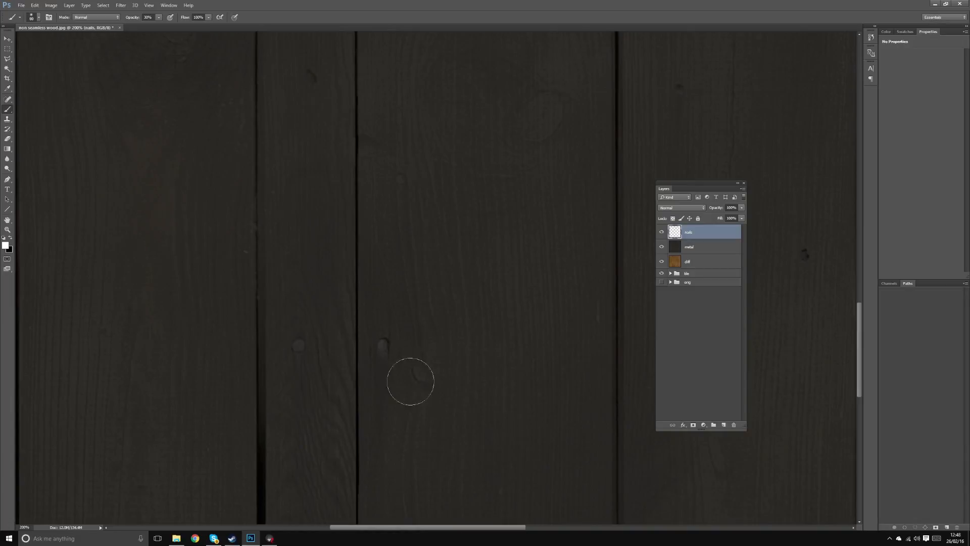
key("x")
left_click(662, 247)
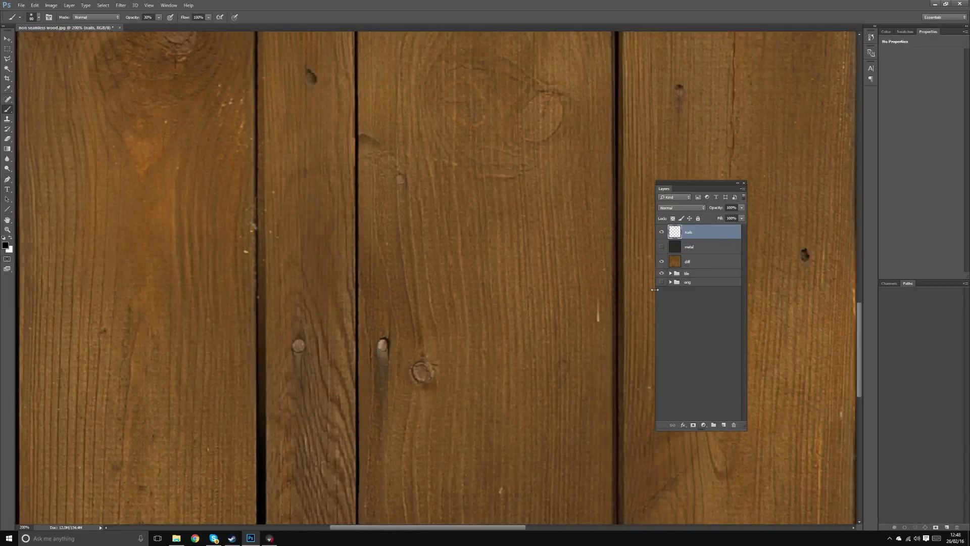
Paint white dots with a smaller brush at 100% opacity over the two nail heads on either side of a plank gap.
key("bracketleft")
key("bracketleft")
key("x")
left_click_drag(383, 344, 383, 344)
left_click_drag(299, 346, 299, 341)
Paint white dots over the nail marks in the narrow plank, the wide plank beside it and the leftmost plank.
left_click_drag(419, 188, 458, 359)
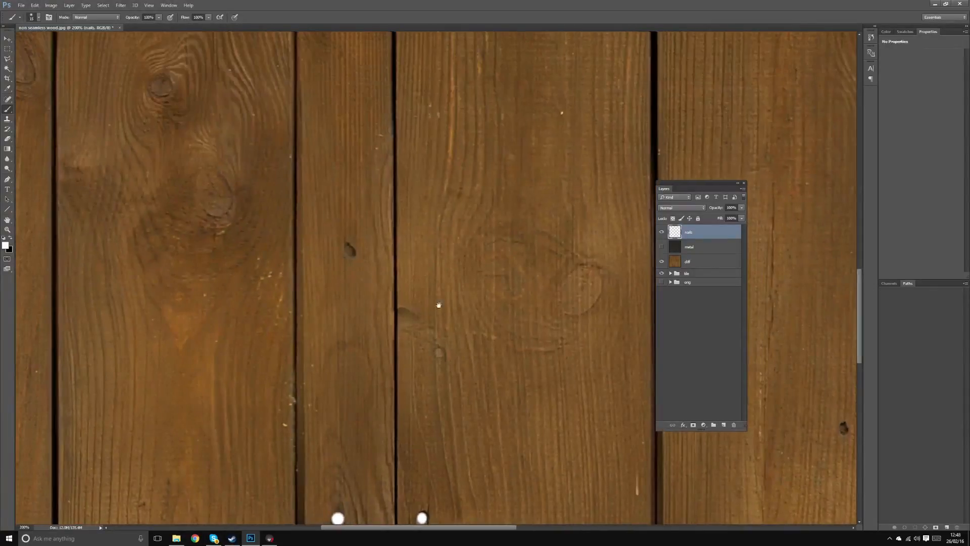
left_click_drag(349, 250, 349, 250)
left_click_drag(382, 212, 457, 344)
left_click_drag(425, 187, 474, 269)
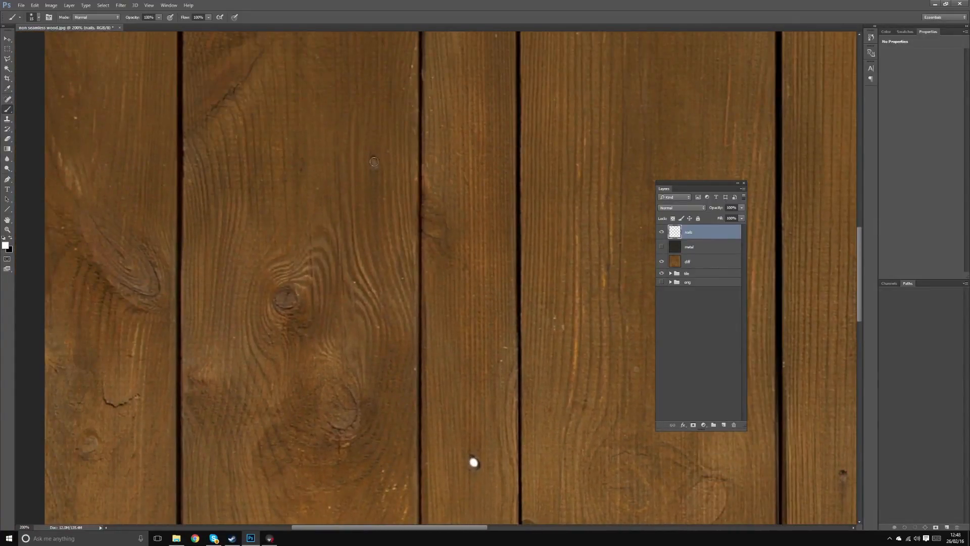
mouse_move(374, 162)
left_mouse_down()
mouse_move(345, 190)
mouse_move(446, 296)
mouse_move(493, 375)
left_mouse_up()
left_click(283, 169)
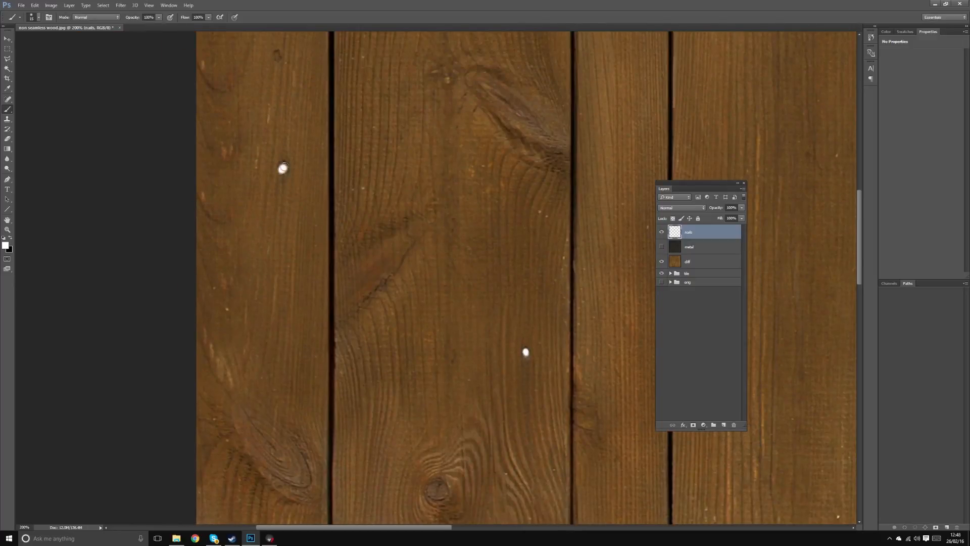
Paint white dots over the two nail heads near the texture's top edge, on either side of a plank gap.
left_click_drag(294, 44, 387, 341)
left_click_drag(423, 175, 240, 214)
left_click(510, 168)
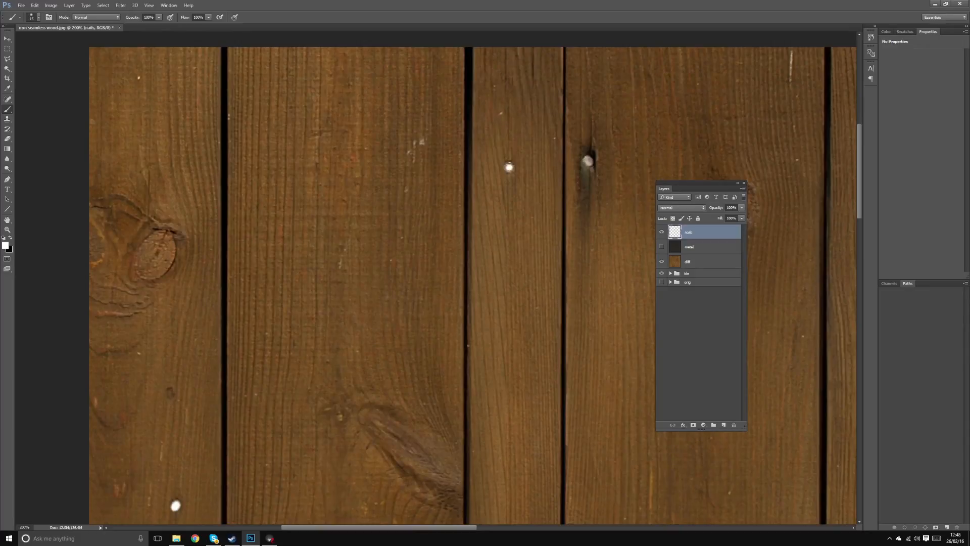
left_click(588, 160)
Paint a white dot over the nail mark beside the knot in the texture's rightmost plank.
left_click_drag(596, 184, 311, 231)
left_click_drag(571, 259, 312, 222)
left_click_drag(533, 234, 245, 273)
left_click_drag(509, 304, 358, 223)
left_click(541, 244)
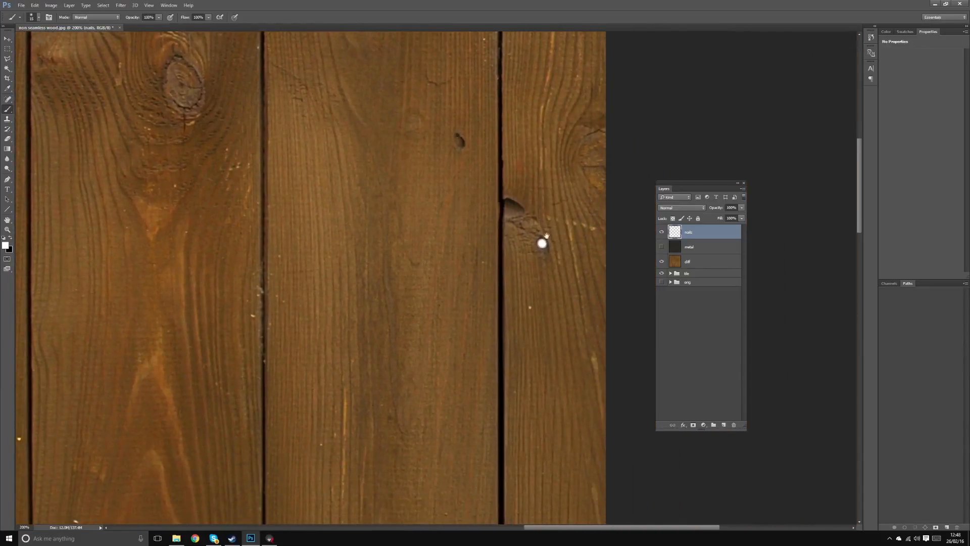
Paint white dots over the three nail marks in the planks at the texture's lower right.
left_click_drag(569, 300, 549, 173)
left_click_drag(523, 364, 529, 180)
left_click_drag(526, 408, 514, 258)
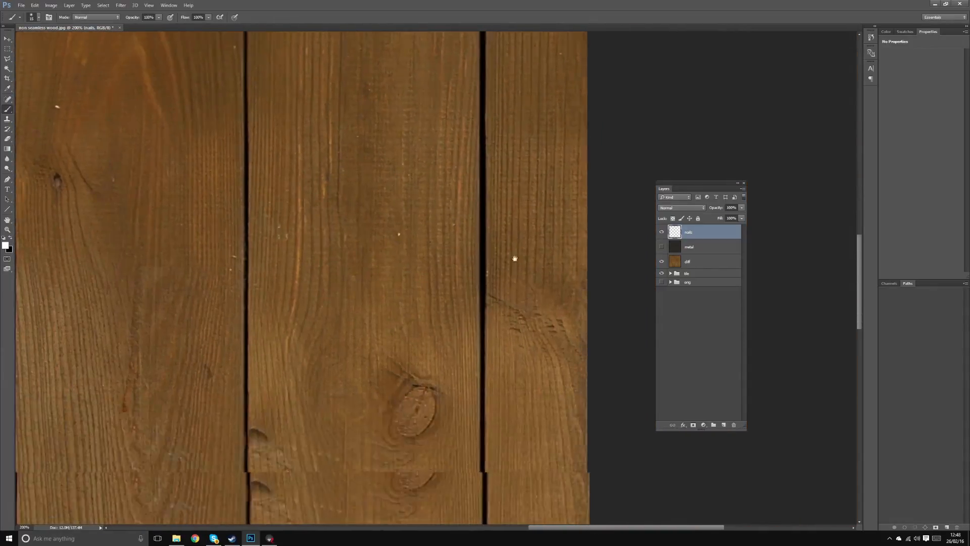
mouse_move(487, 475)
left_mouse_down()
mouse_move(487, 309)
mouse_move(475, 275)
mouse_move(486, 123)
left_mouse_up()
left_click(299, 310)
mouse_move(504, 349)
left_mouse_down()
mouse_move(563, 188)
mouse_move(602, 155)
left_mouse_up()
left_click(335, 289)
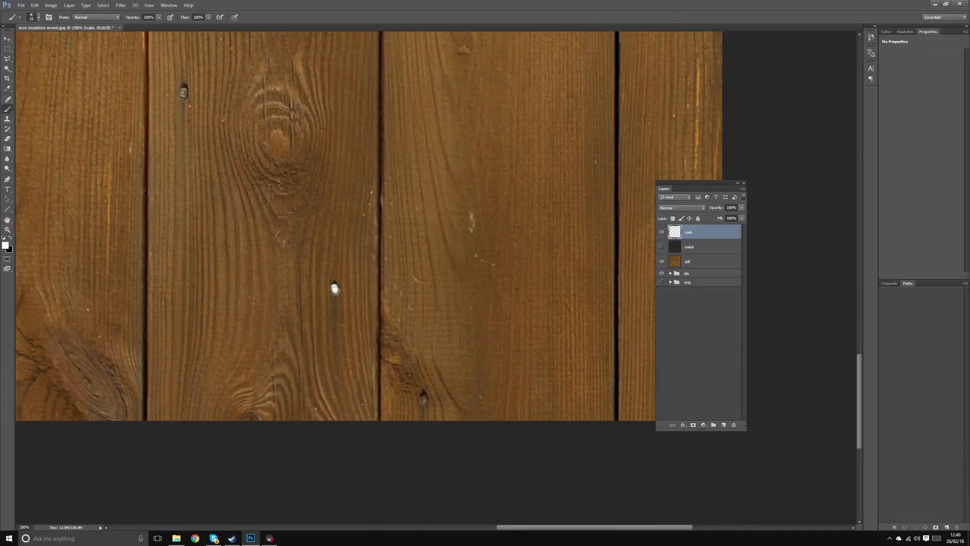
left_click(424, 400)
Paint white dots over the nail beside the ringed knot and the two nail holes in the plank to its left.
mouse_move(588, 340)
left_mouse_down()
mouse_move(472, 381)
mouse_move(689, 362)
left_mouse_up()
left_click_drag(279, 120, 434, 257)
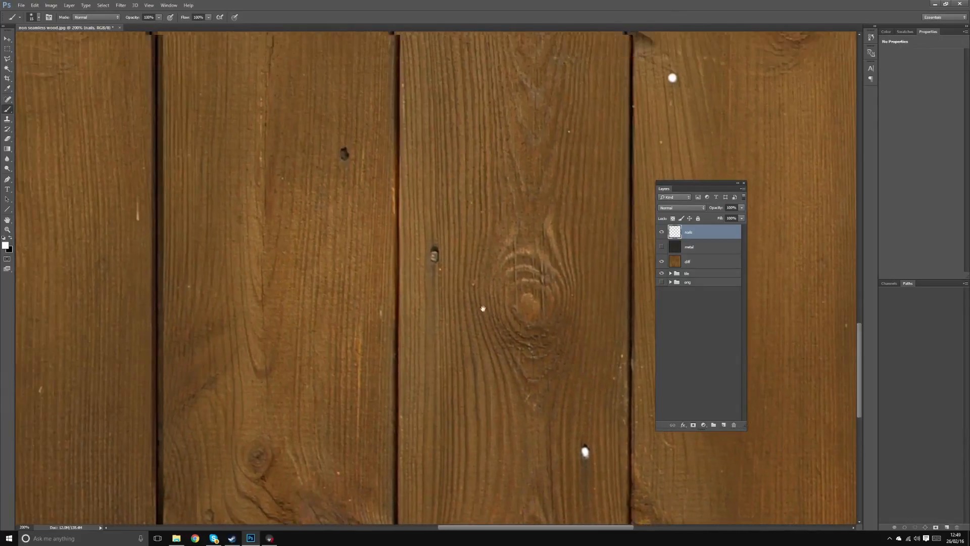
left_click(434, 257)
left_click(435, 255)
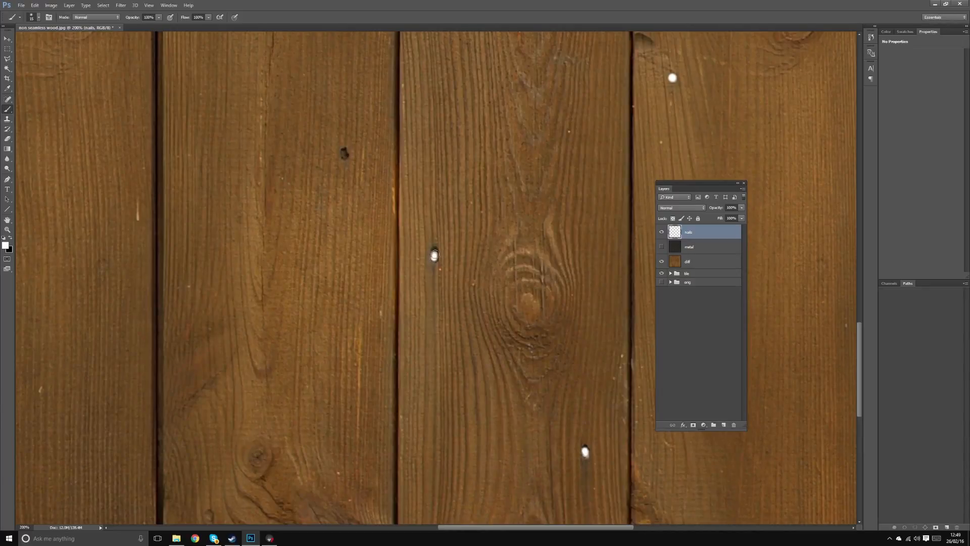
left_click(343, 154)
left_click(343, 153)
mouse_move(395, 219)
left_mouse_down()
mouse_move(484, 407)
mouse_move(484, 398)
left_mouse_up()
left_click(308, 168)
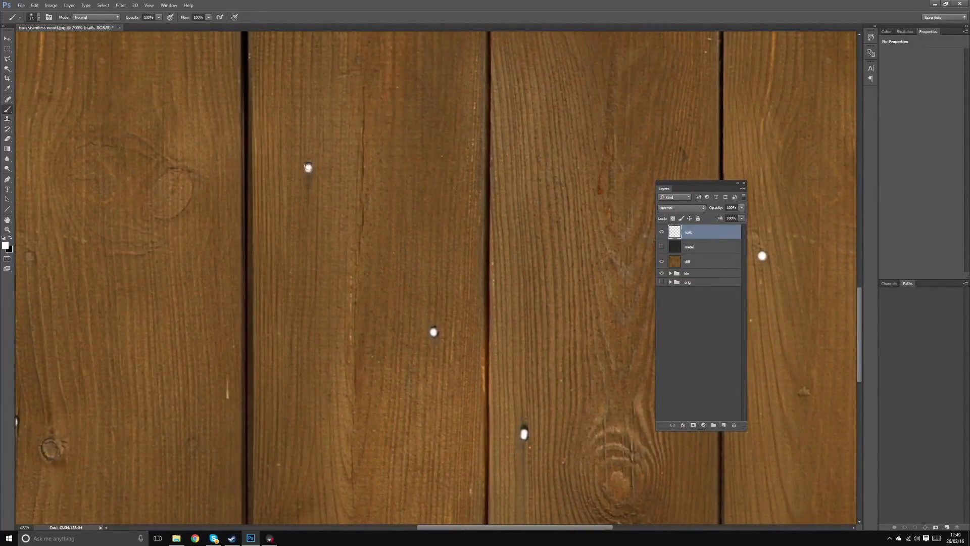
Check the whole texture for missed nails and paint a white dot over the unmarked one in the fourth plank.
key("ctrl+minus")
key("ctrl+minus")
key("ctrl+minus")
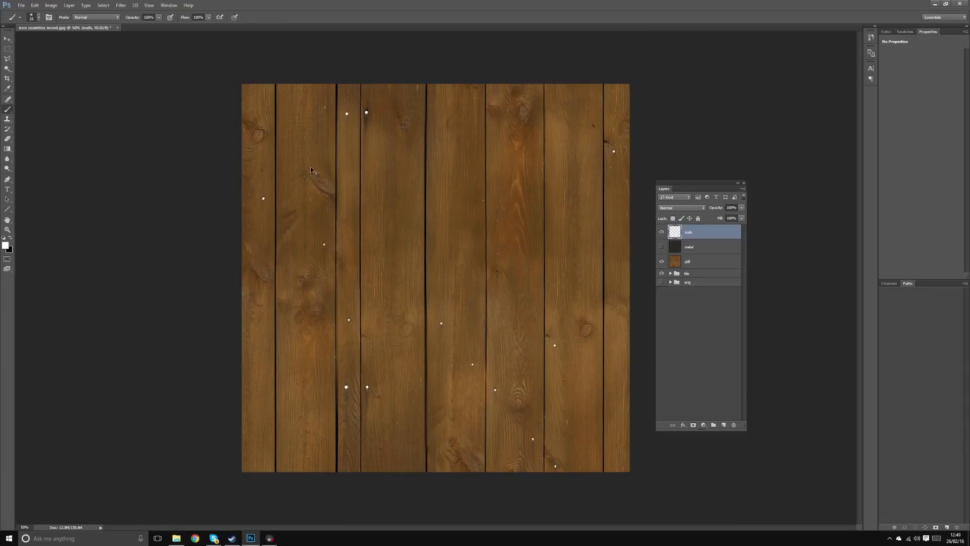
key("ctrl+plus")
key("ctrl+plus")
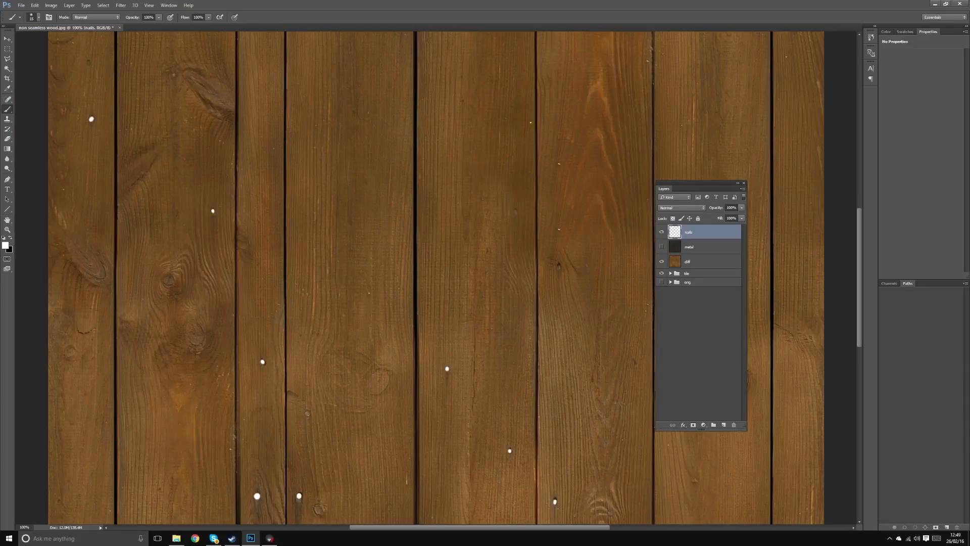
key("ctrl+minus")
key("ctrl+minus")
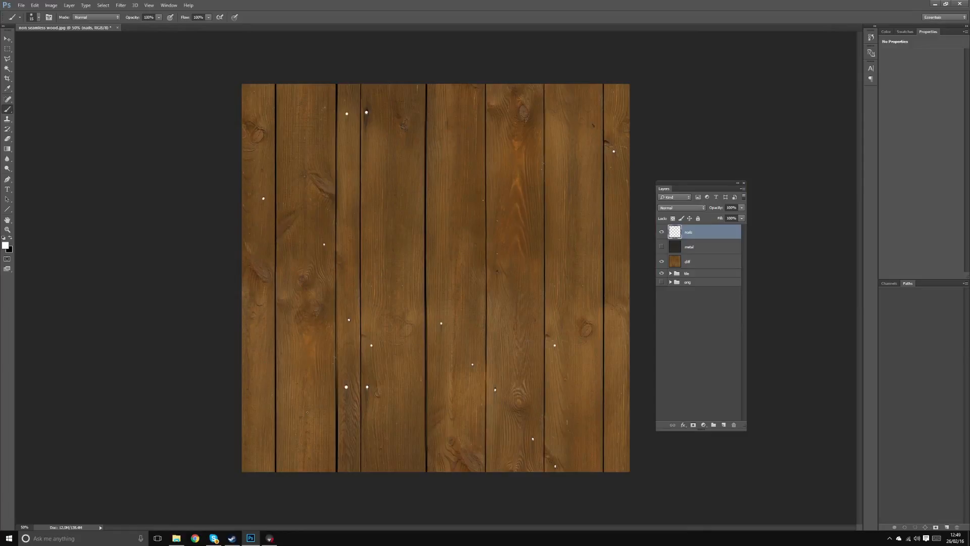
Show the metal layer beneath the white dots and lower the nails layer's opacity to 80%.
left_click(661, 246)
left_click(8, 39)
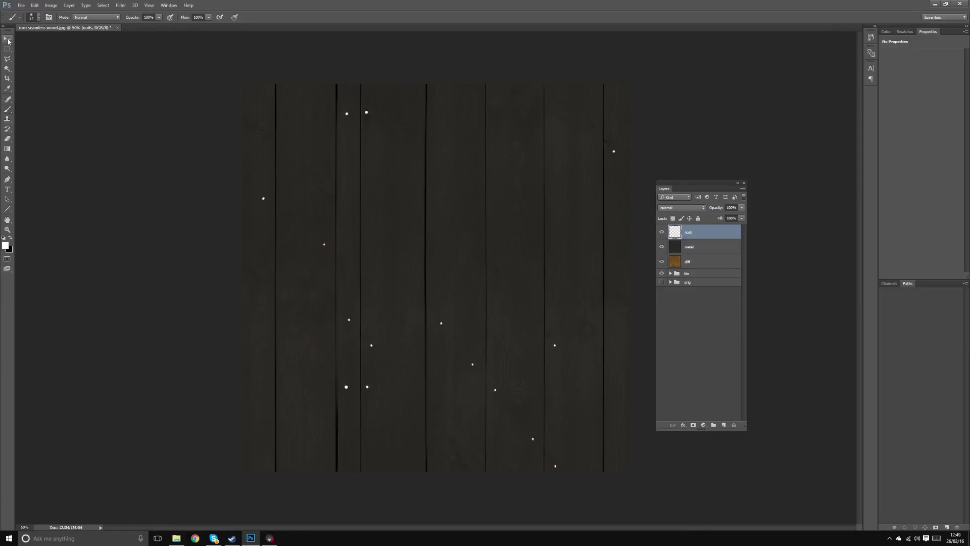
left_click(707, 249)
left_click(711, 234)
left_click(741, 207)
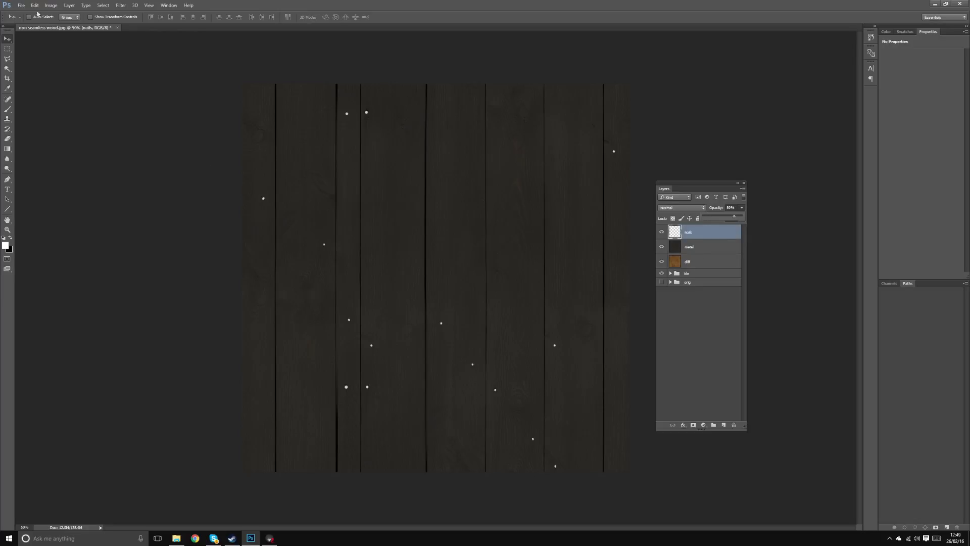
Save the metalness map as a 24 bits/pixel Targa file named wood_metal in the desktop's wood tile folder.
left_click(21, 5)
left_click(46, 90)
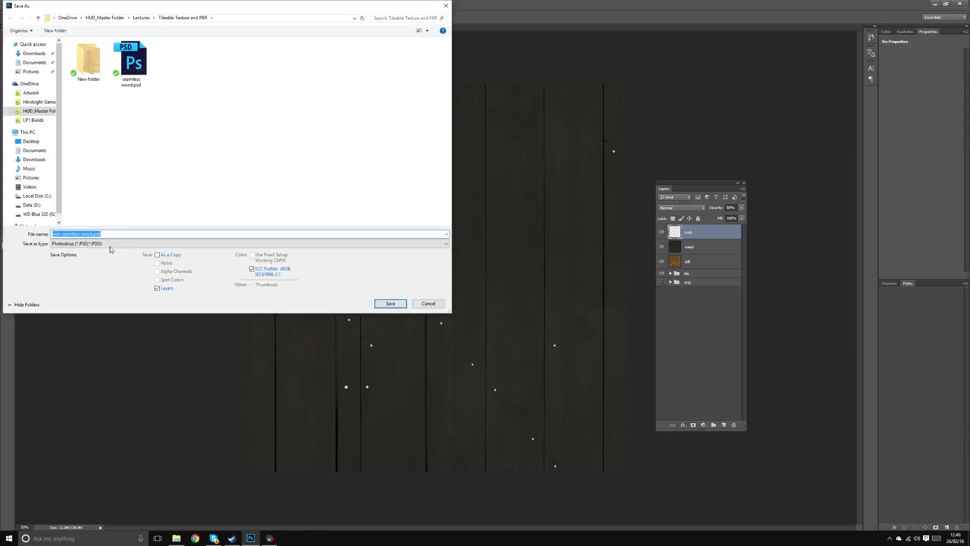
left_click(110, 244)
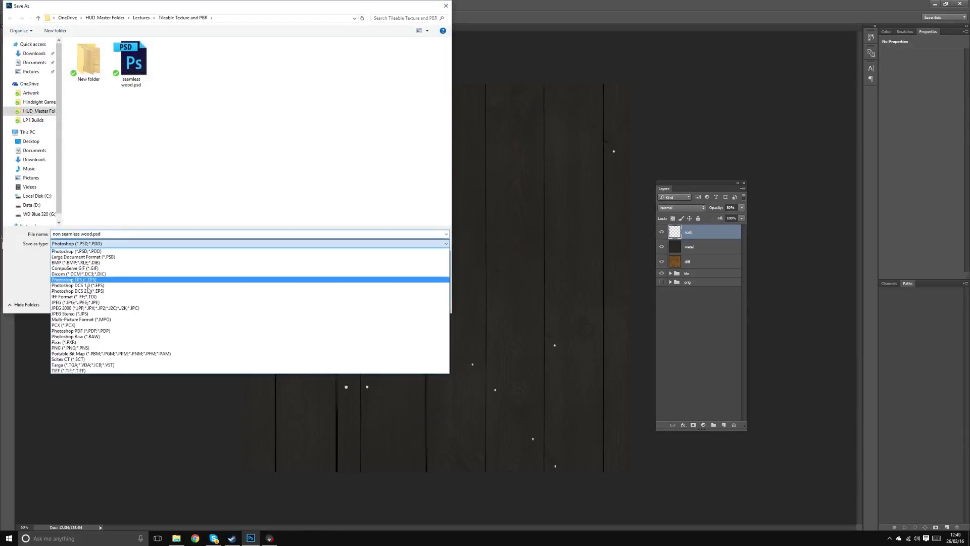
left_click(66, 365)
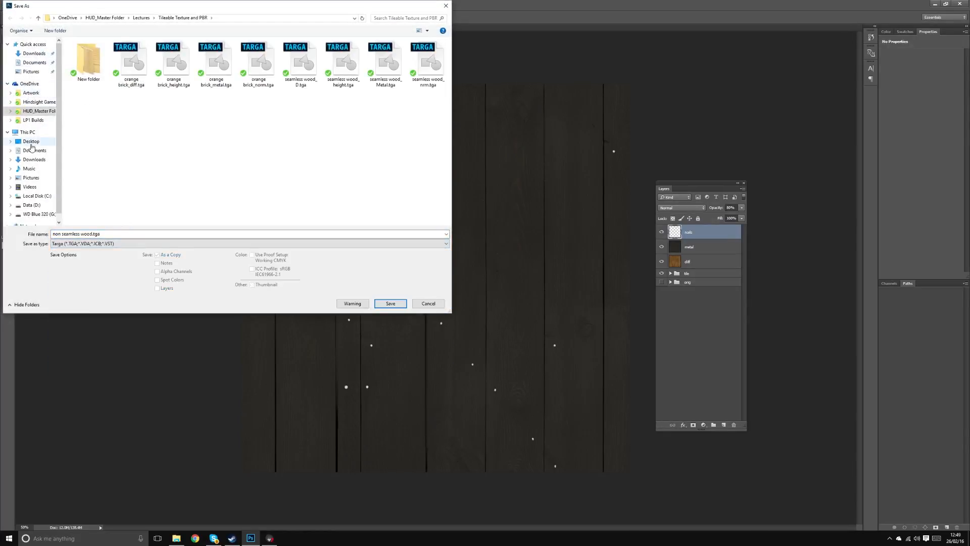
left_click(30, 142)
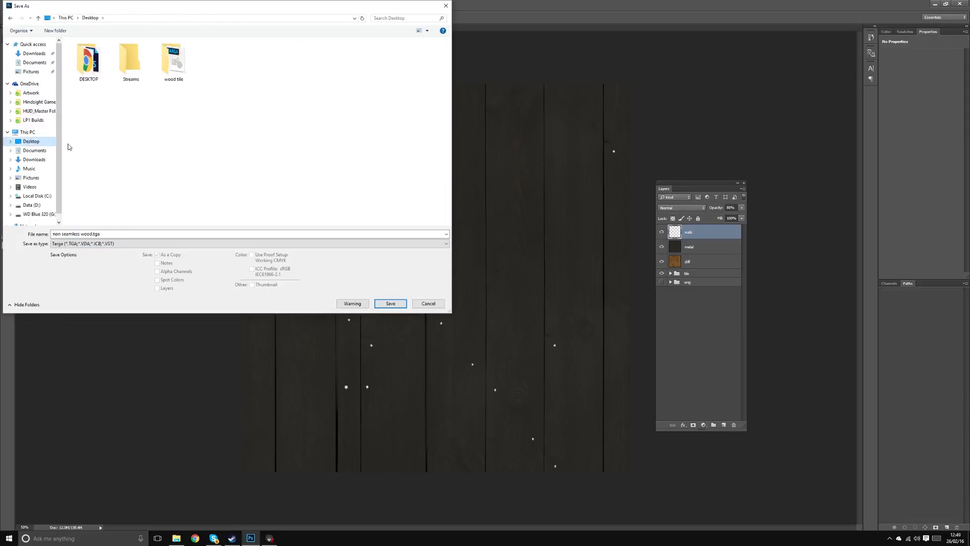
double_click(175, 75)
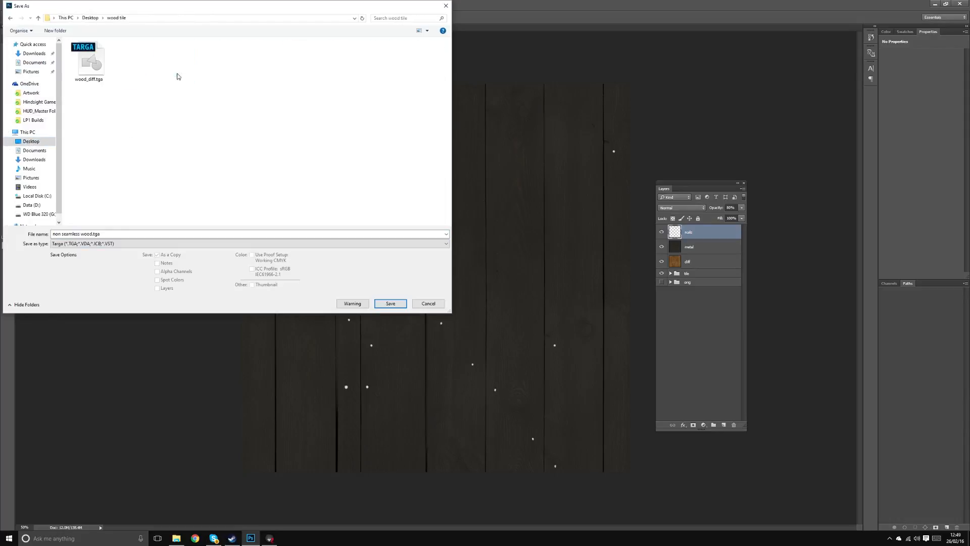
left_click(91, 80)
mouse_move(81, 234)
left_mouse_down()
mouse_move(52, 234)
mouse_move(63, 235)
left_mouse_up()
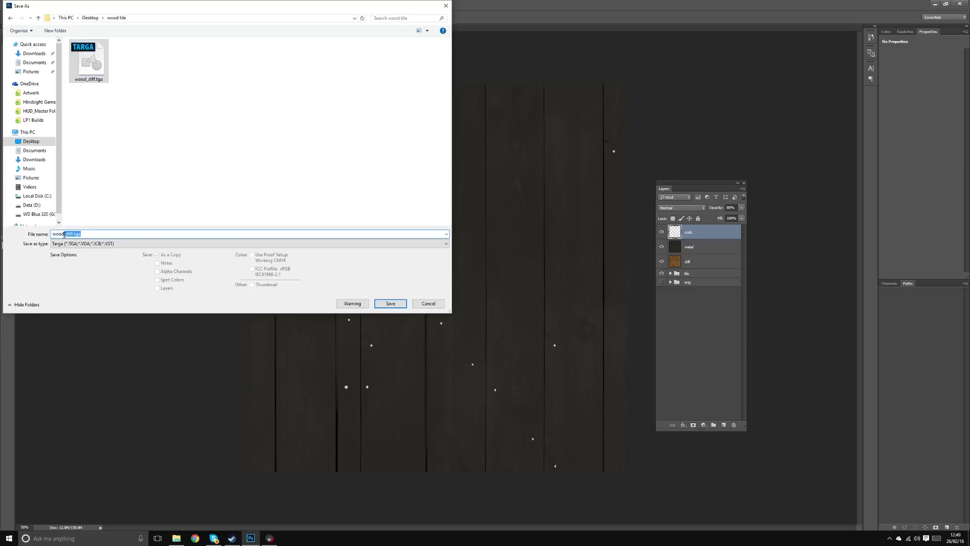
type("metal")
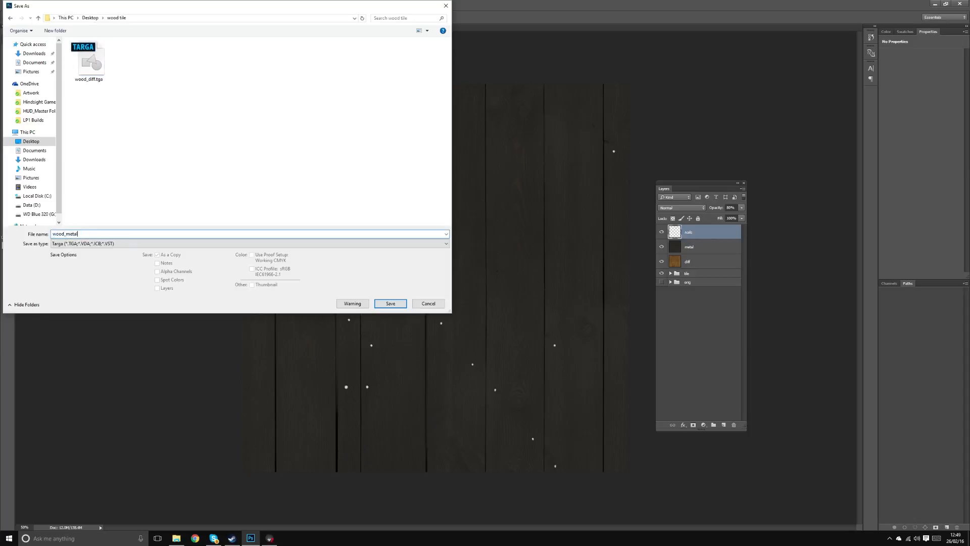
key("Return")
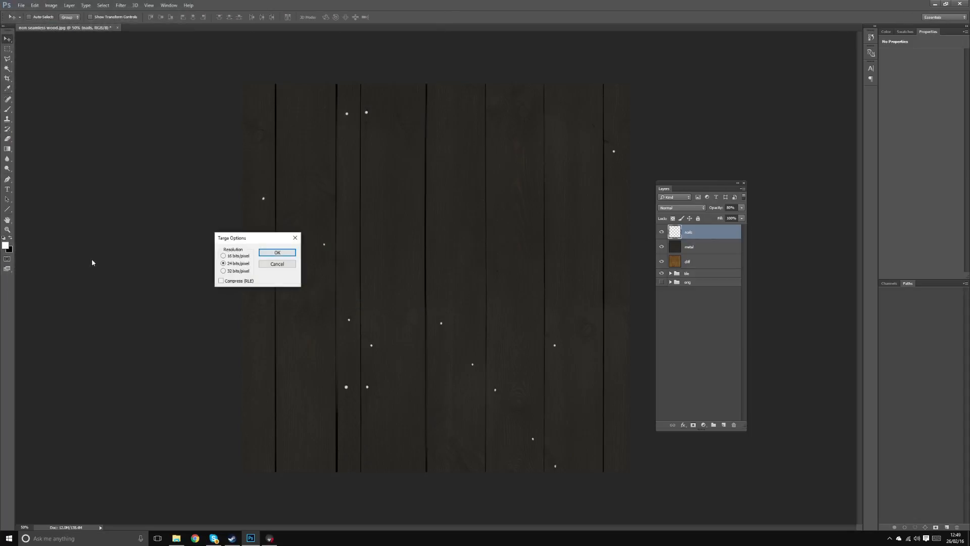
key("Return")
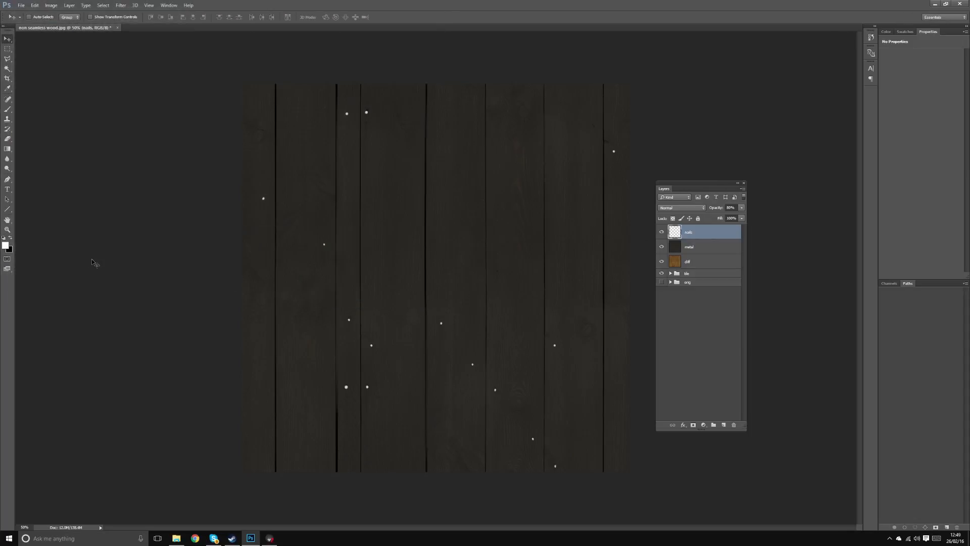
Switch to Marmoset Toolbag and load wood_metal.tga as the wood material's metalness map.
left_click(934, 6)
left_click(623, 250)
key("ctrl+space")
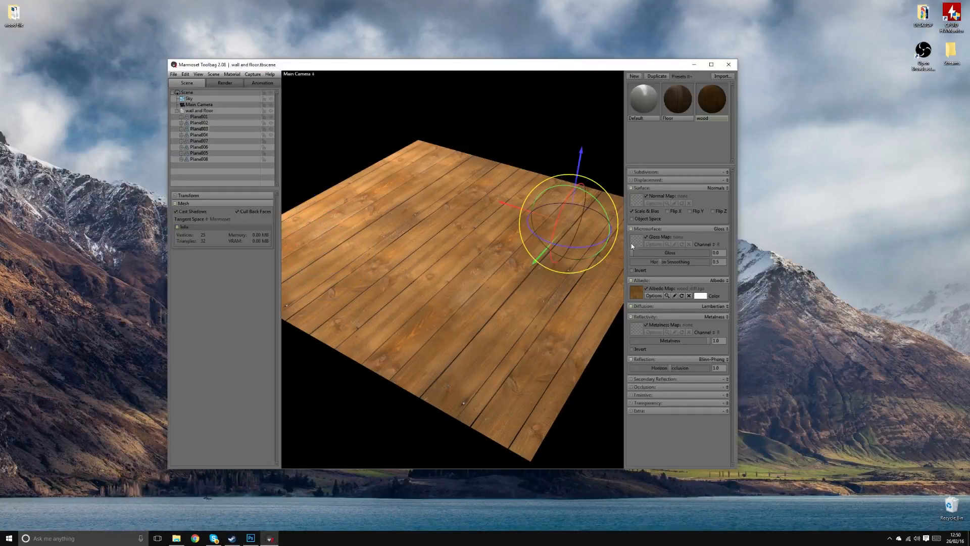
key("ctrl+space")
key("ctrl+space")
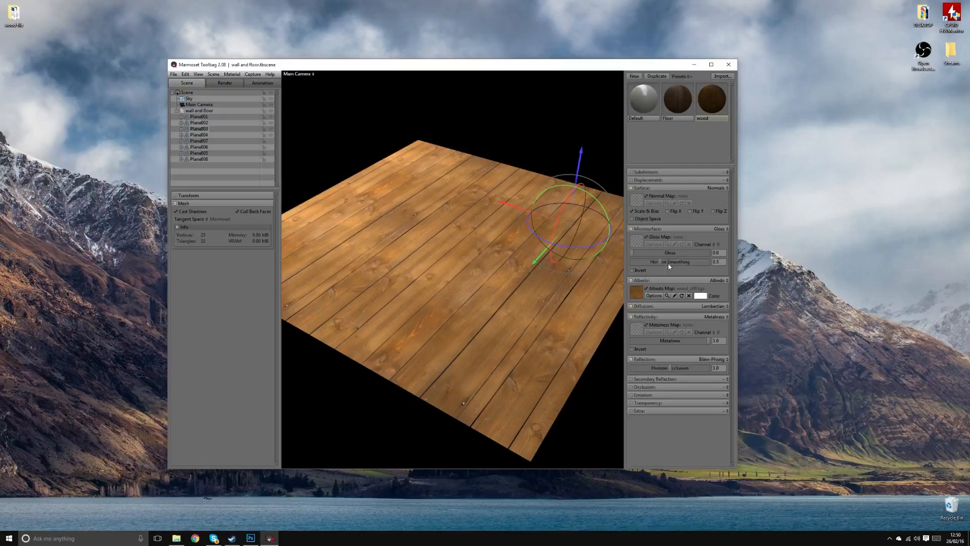
left_click(637, 325)
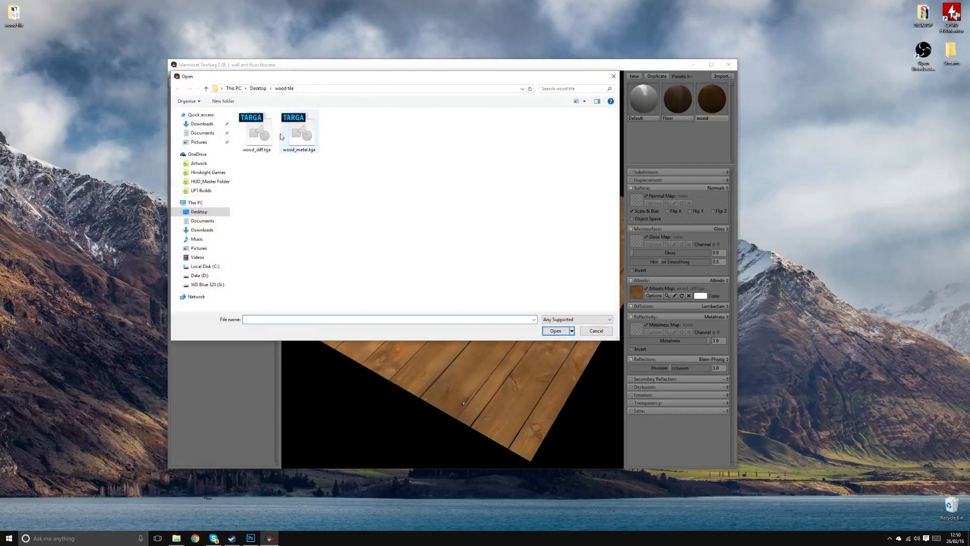
double_click(302, 130)
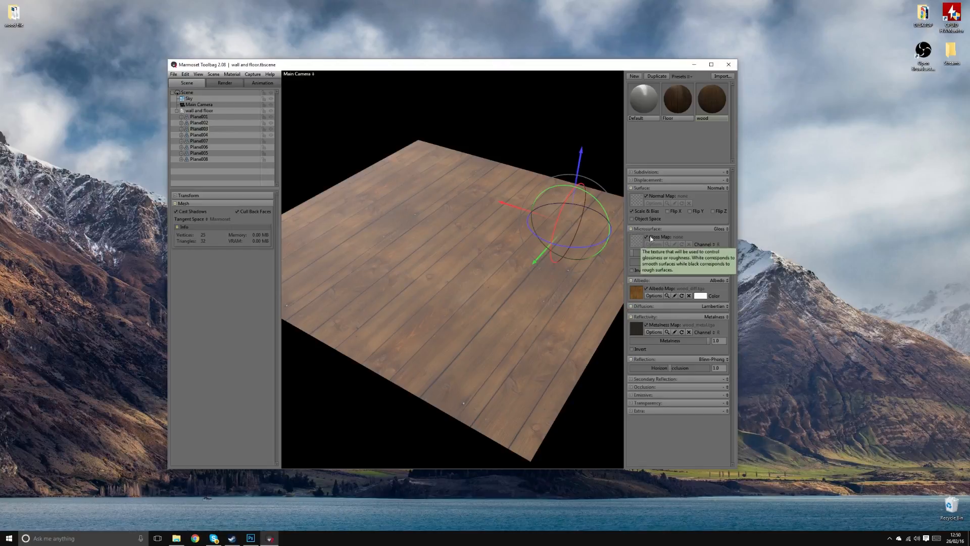
Try different gloss values on the wood material against the reflections, ending at about 0.87.
left_click_drag(635, 254, 709, 253)
mouse_move(517, 259)
left_mouse_down()
mouse_move(479, 246)
mouse_move(523, 246)
mouse_move(495, 242)
mouse_move(513, 247)
mouse_move(502, 259)
left_mouse_up()
left_click_drag(700, 258, 610, 259)
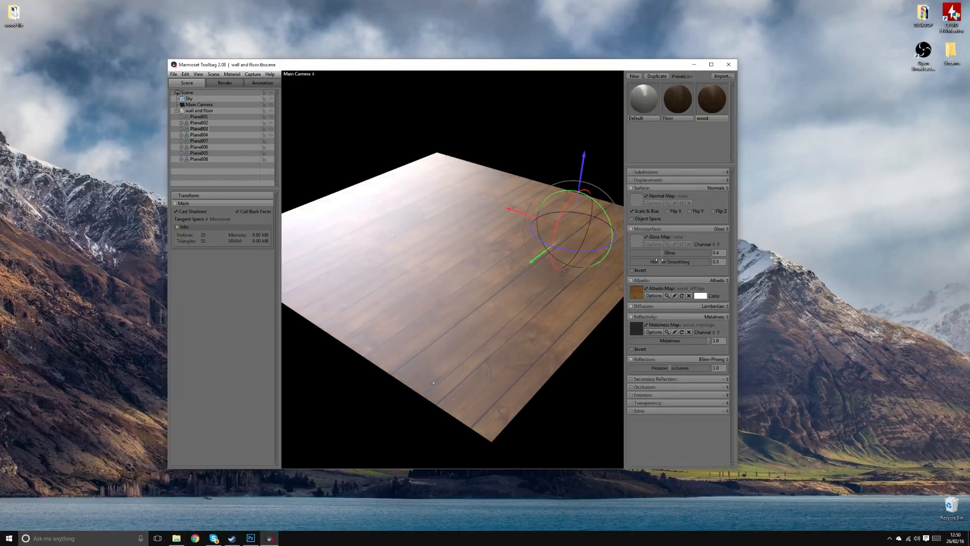
left_click_drag(644, 255, 705, 257)
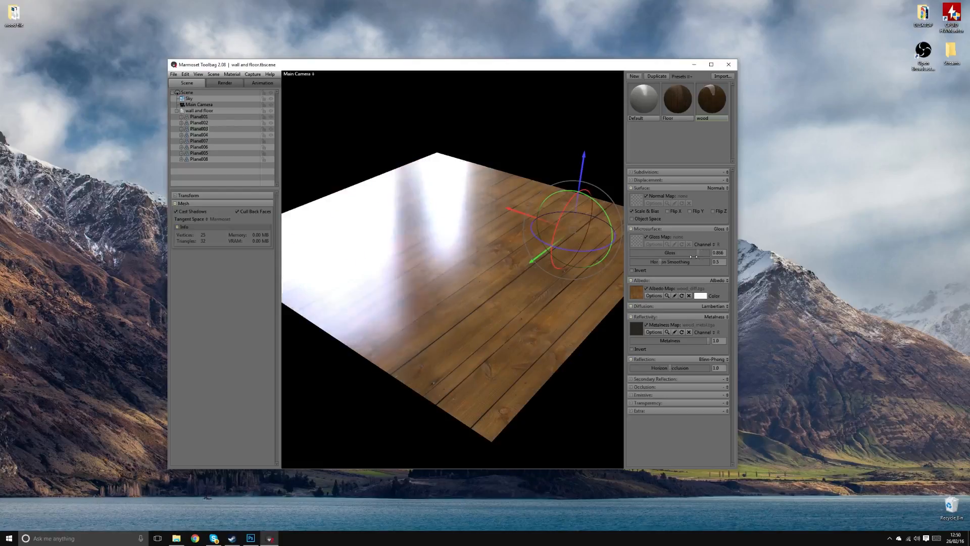
Switch to Photoshop, duplicate the metal layer above the nails layer and rename the copy gloss.
key("alt+Tab")
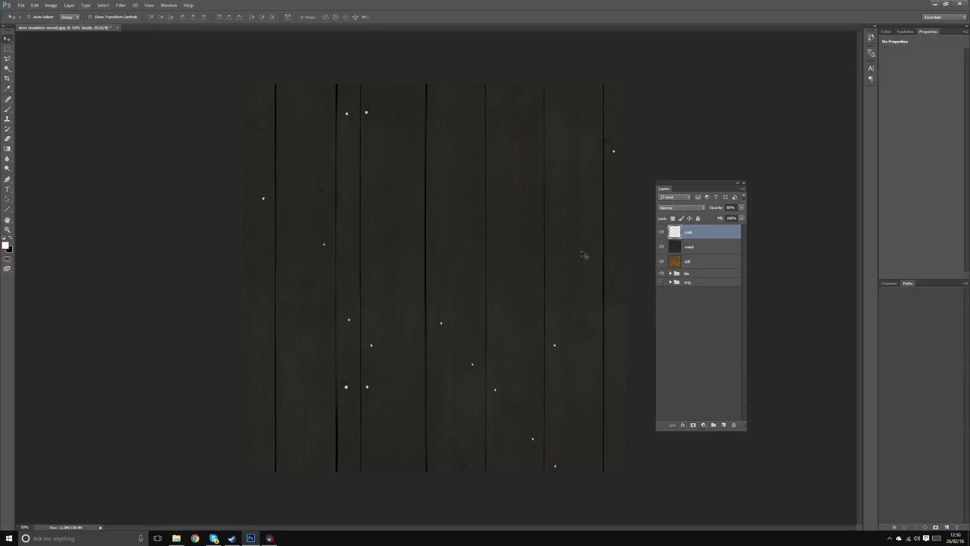
left_click(693, 249)
key("ctrl+j")
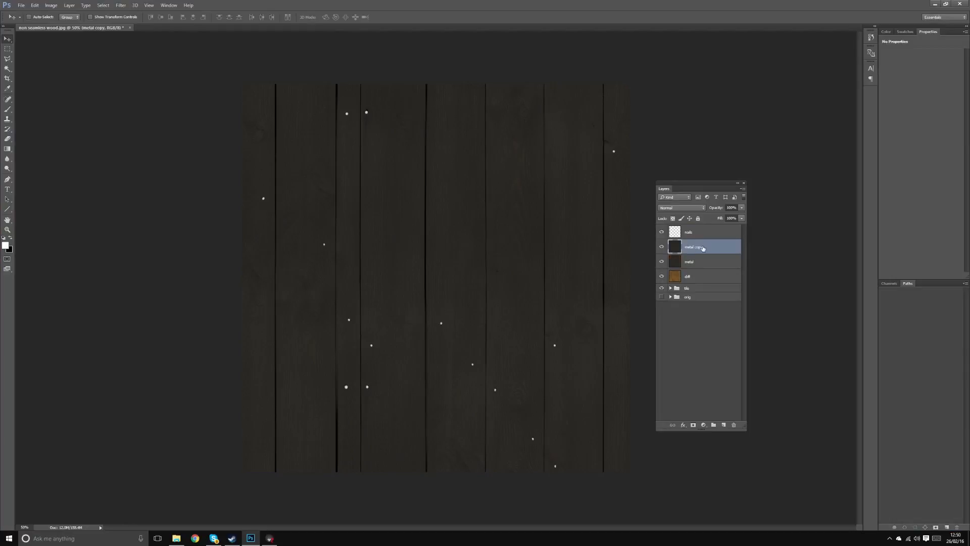
left_click_drag(696, 247, 695, 228)
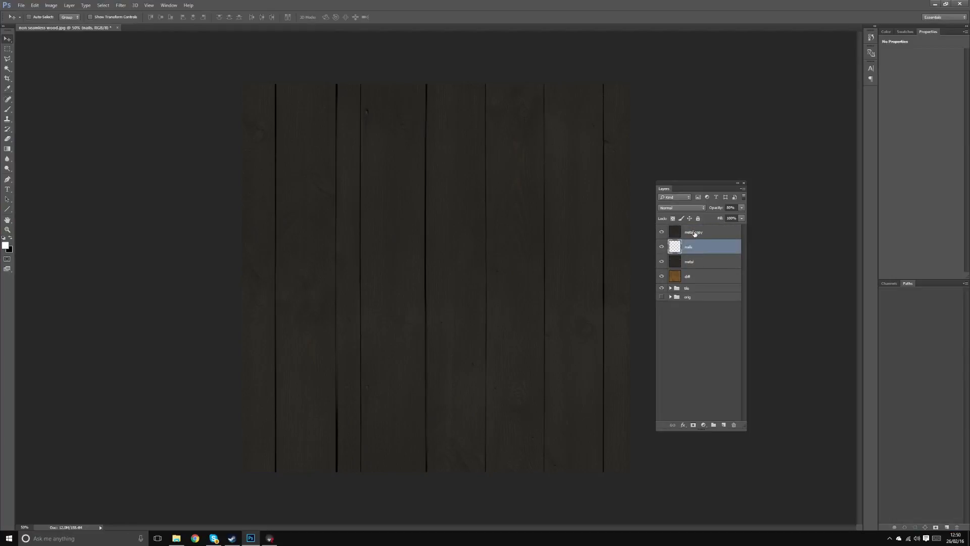
double_click(693, 232)
type("gloss")
key("Return")
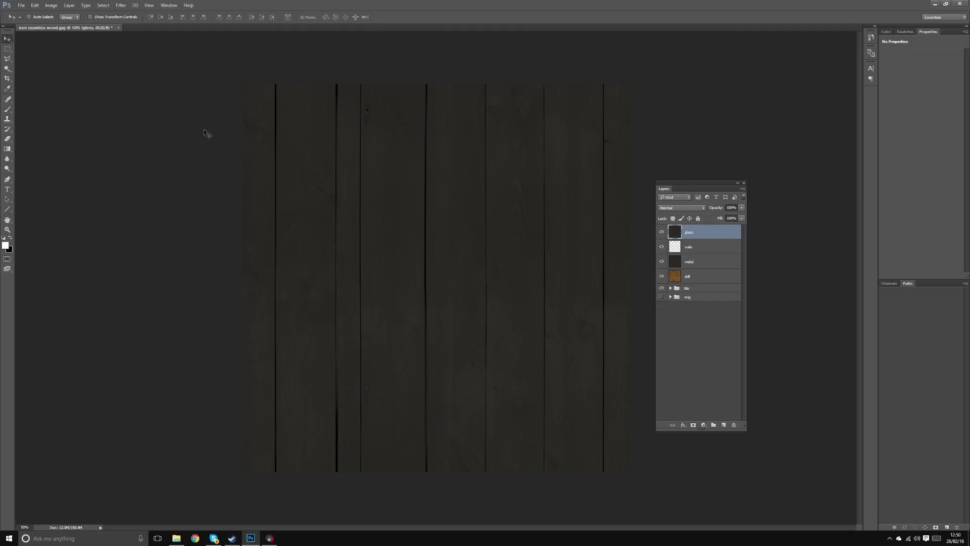
Brighten the gloss layer with Levels, using a white input of 77 and a midtone of 2.23.
key("ctrl+l")
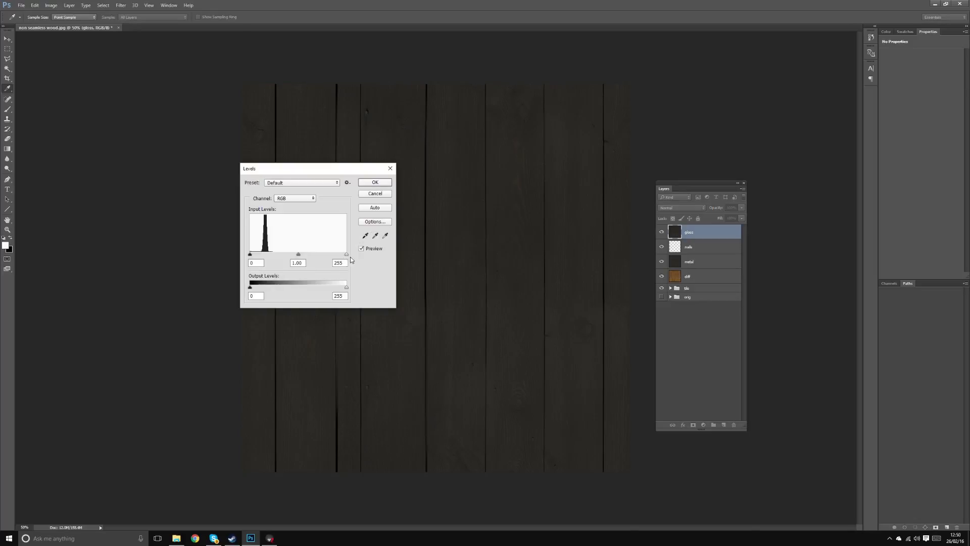
left_click_drag(347, 254, 257, 257)
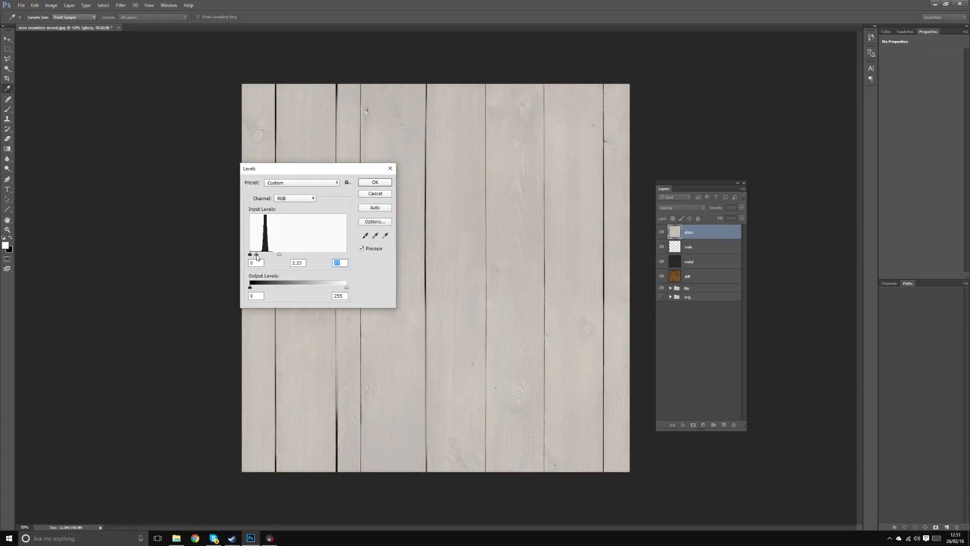
left_click(375, 181)
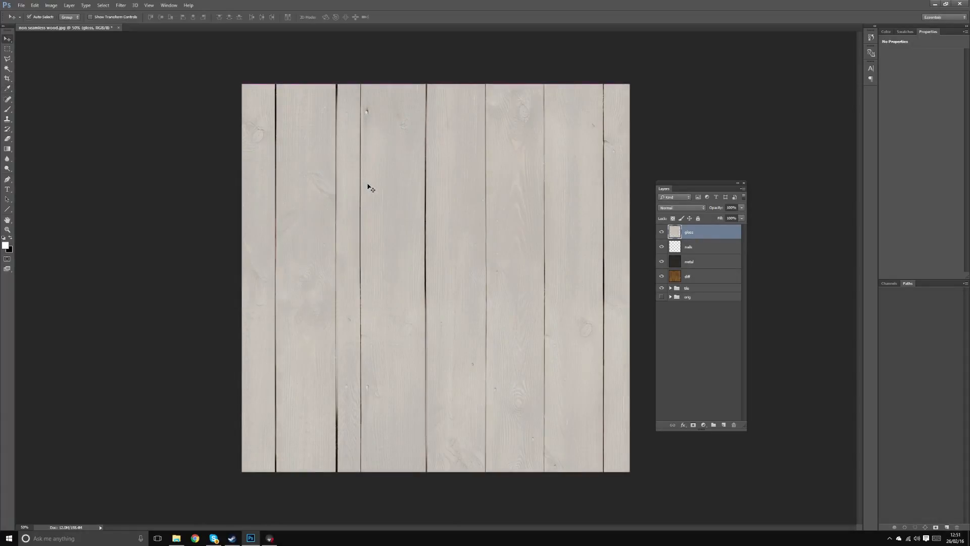
Darken the gloss layer to mid grey with Hue/Saturation, setting the lightness to about -38.
key("ctrl+u")
left_click_drag(297, 189, 283, 190)
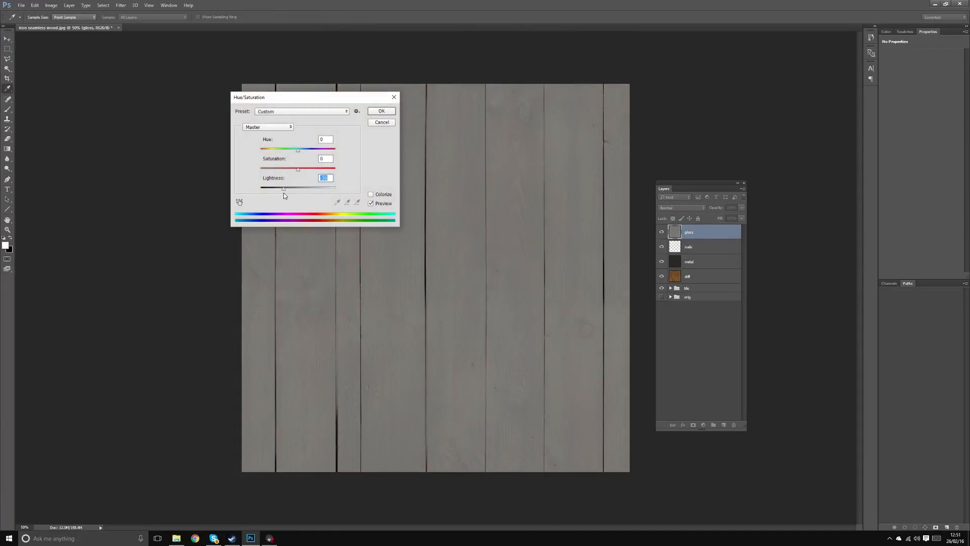
left_click(387, 112)
key("v")
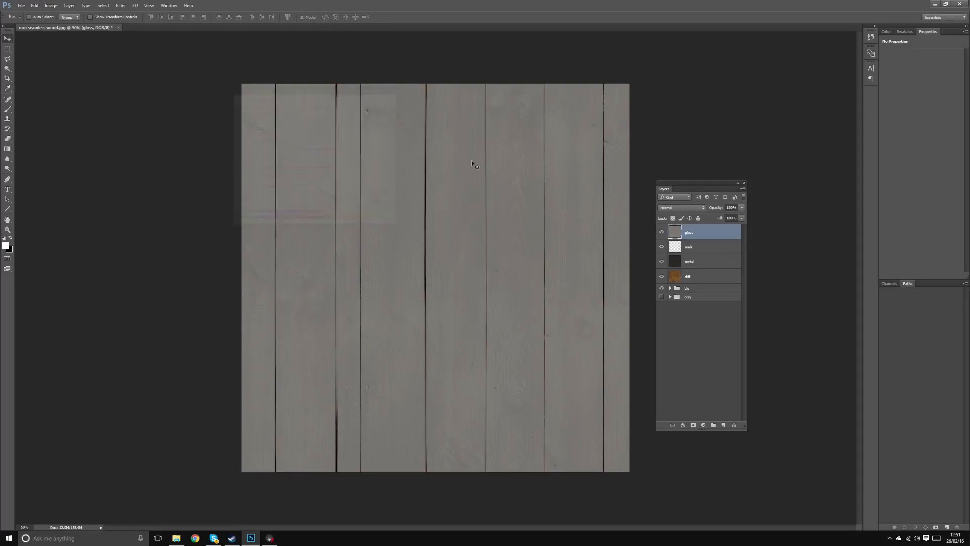
Duplicate the nails layer and move the copy above the gloss layer.
left_click(697, 246)
key("ctrl+j")
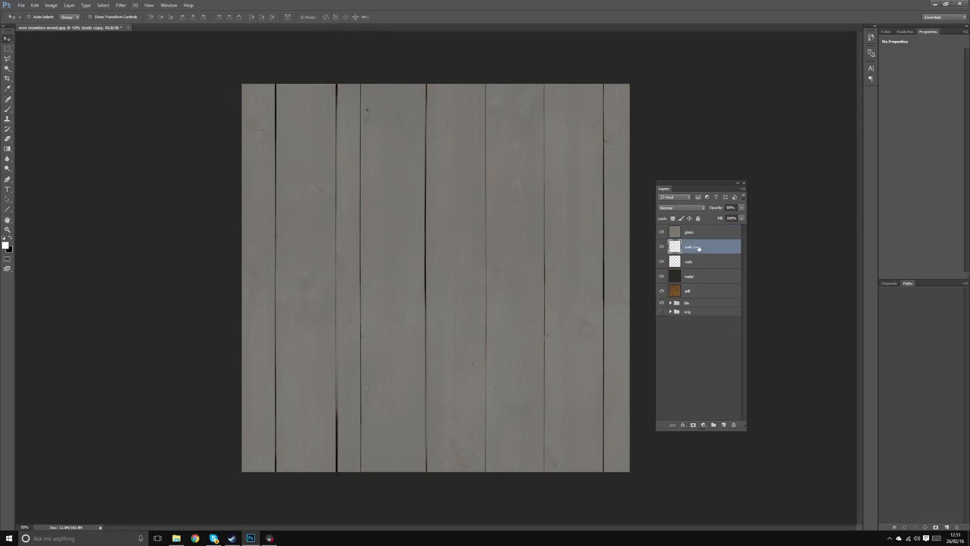
left_click_drag(696, 248, 696, 228)
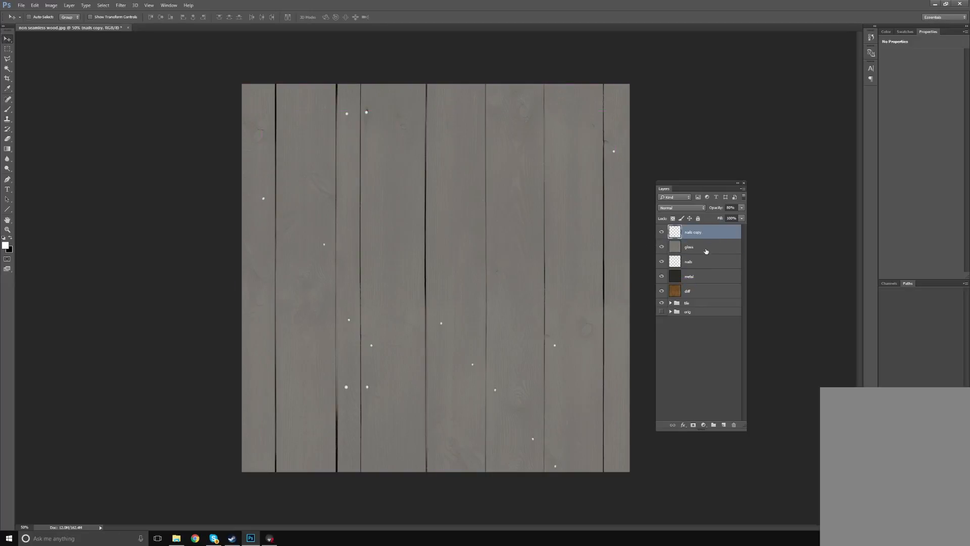
Darken the gloss layer slightly more with Hue/Saturation, setting the lightness to about -10.
left_click(706, 251)
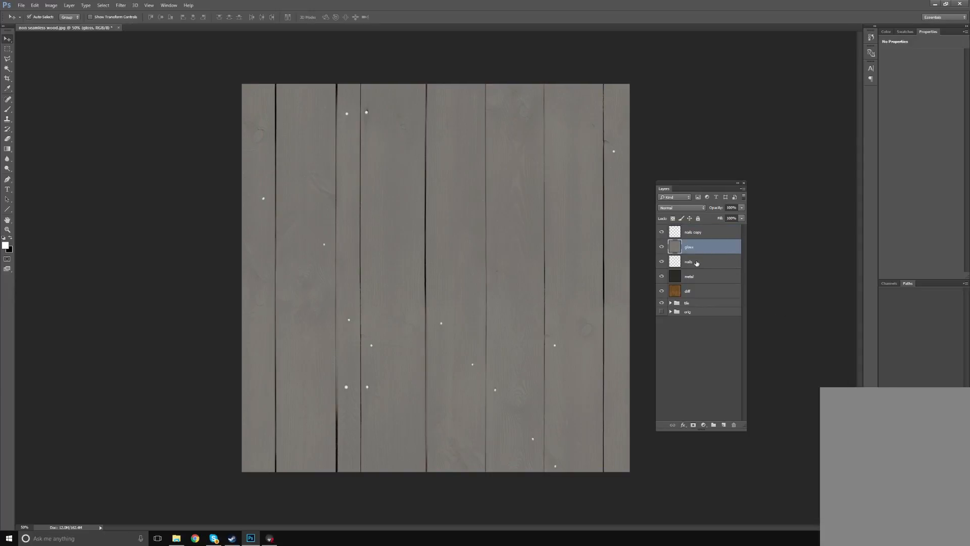
key("ctrl+u")
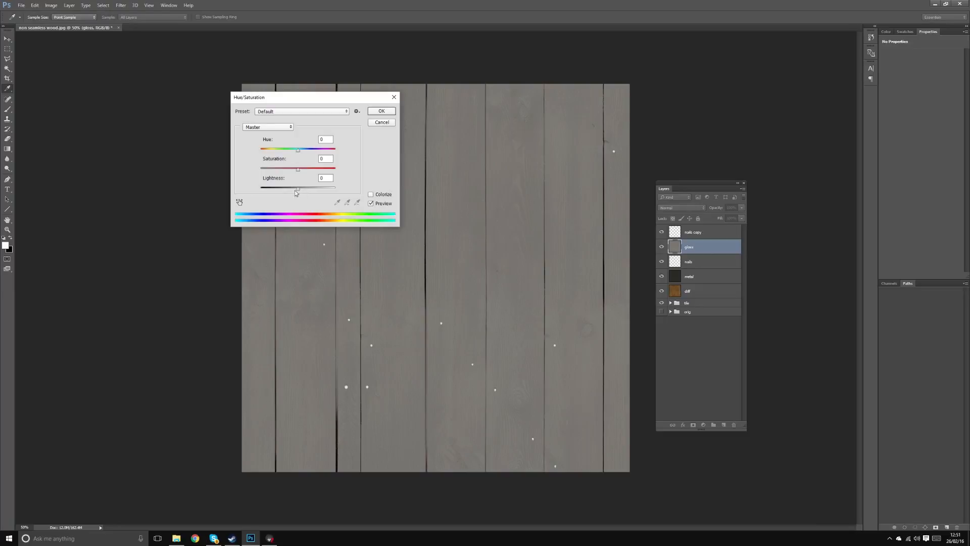
left_click(296, 189)
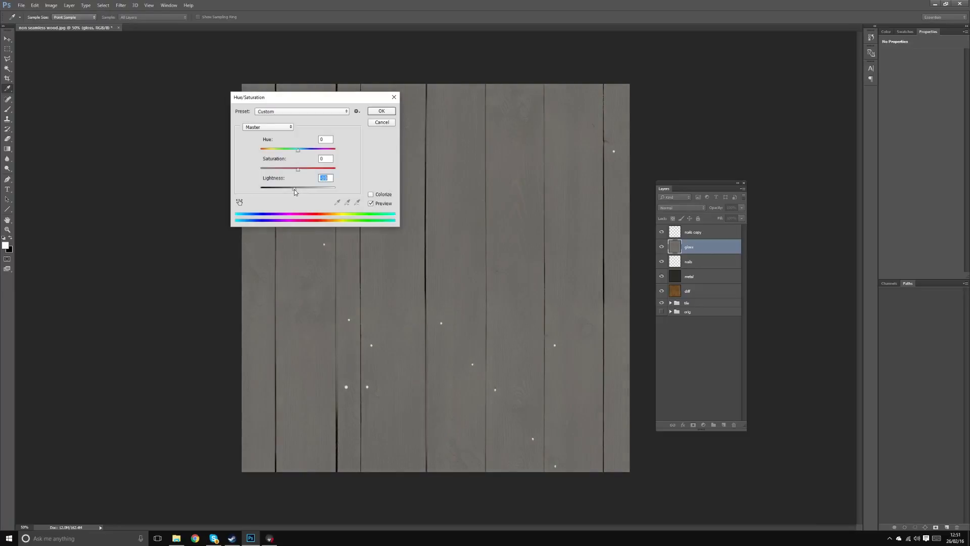
left_click(382, 111)
Start saving a copy of the gloss map into the wood tile folder on the Desktop, with Targa as the file format.
left_click(26, 4)
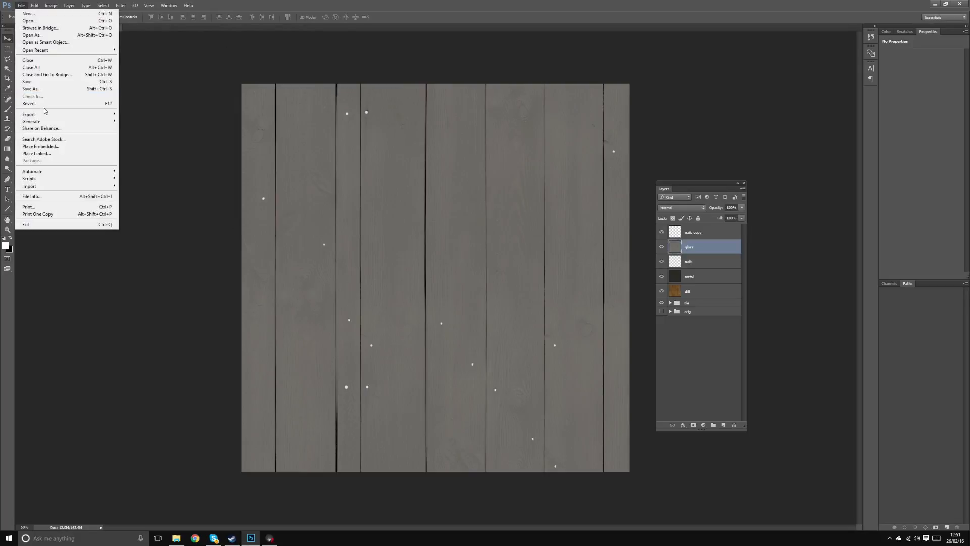
left_click(46, 89)
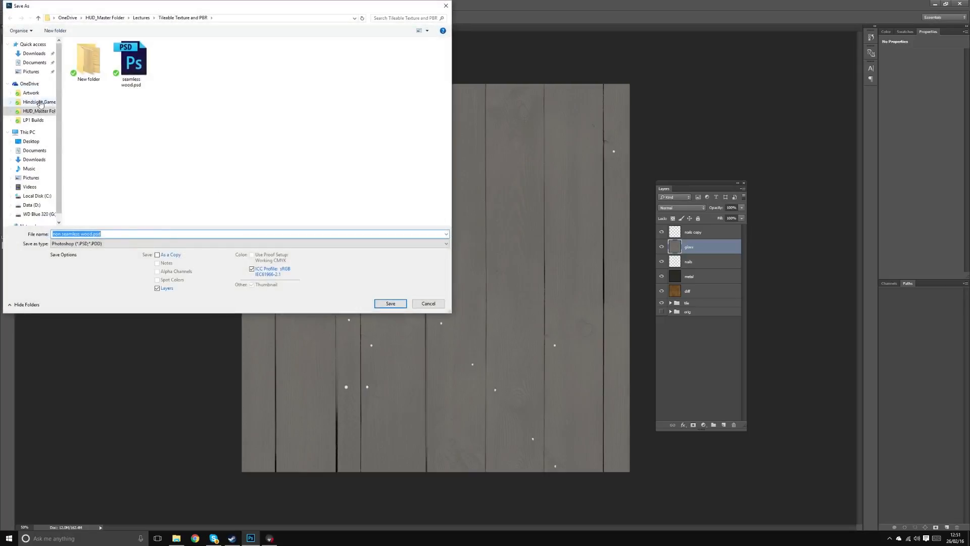
left_click(31, 142)
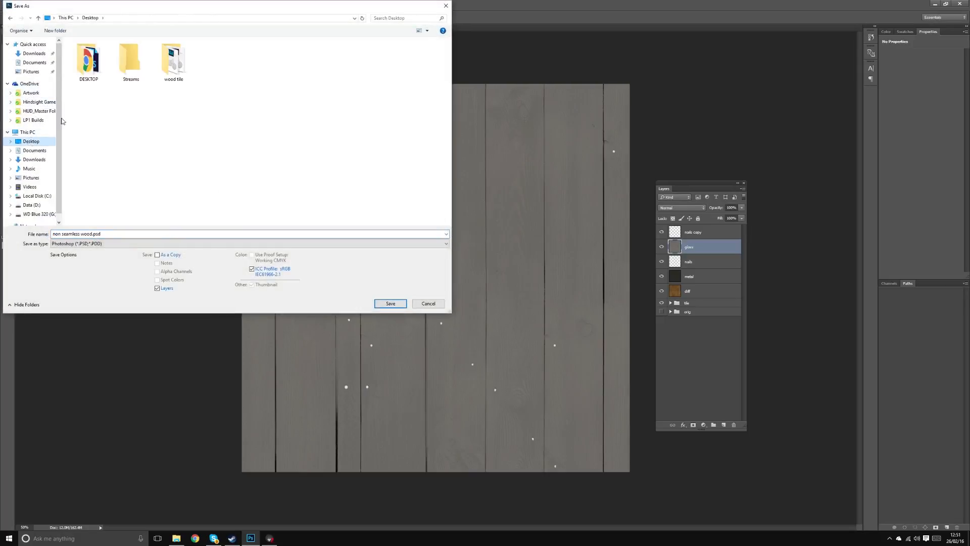
double_click(175, 59)
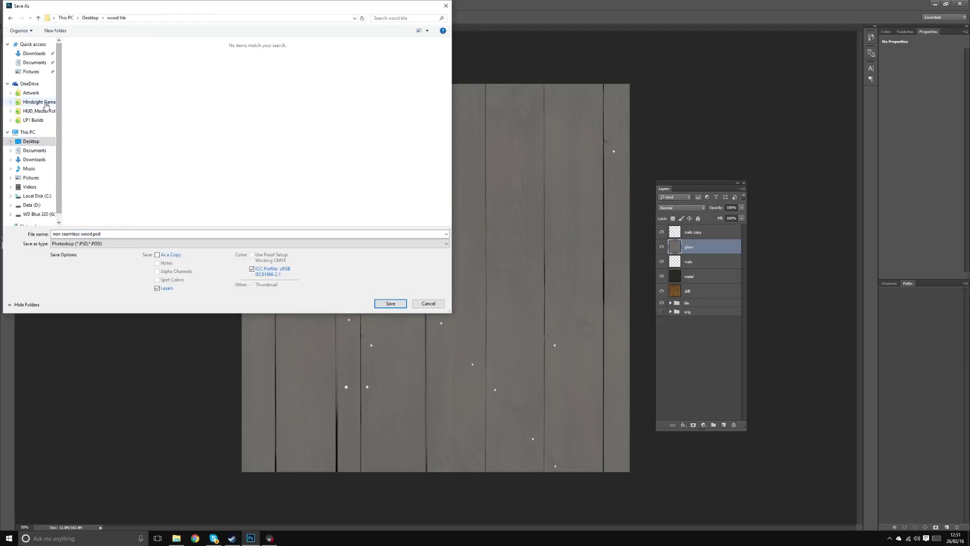
left_click(7, 83)
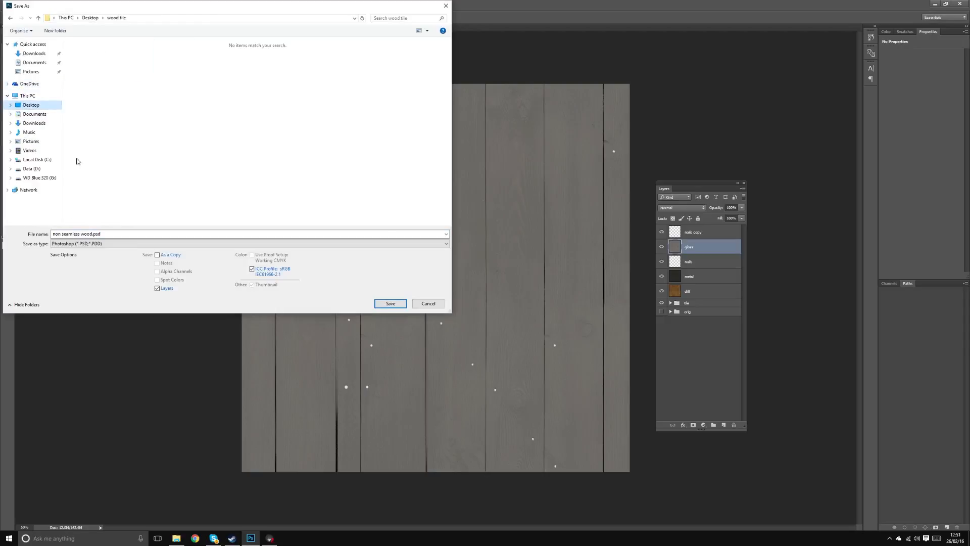
left_click(101, 244)
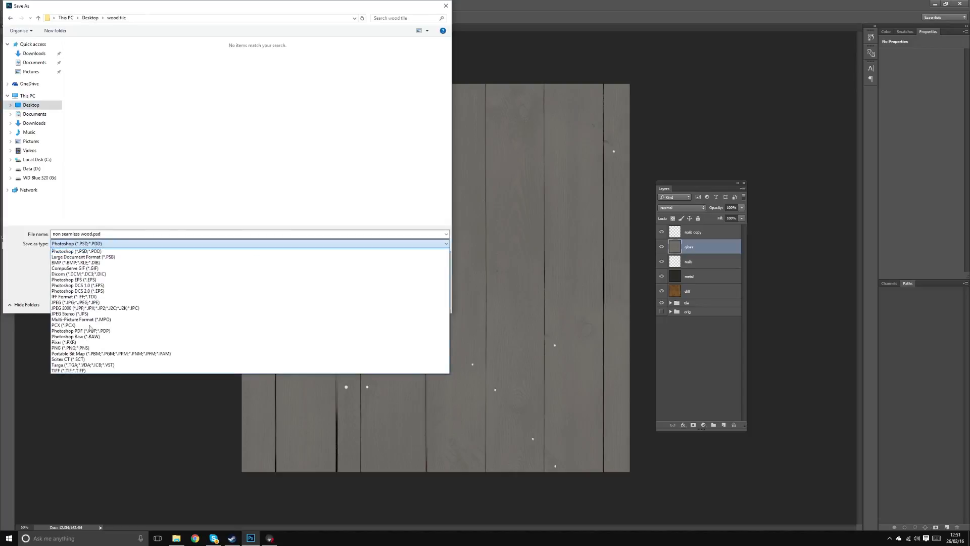
left_click(91, 367)
Name the Targa file wood_gloss and save it at 24 bits/pixel.
left_click(131, 64)
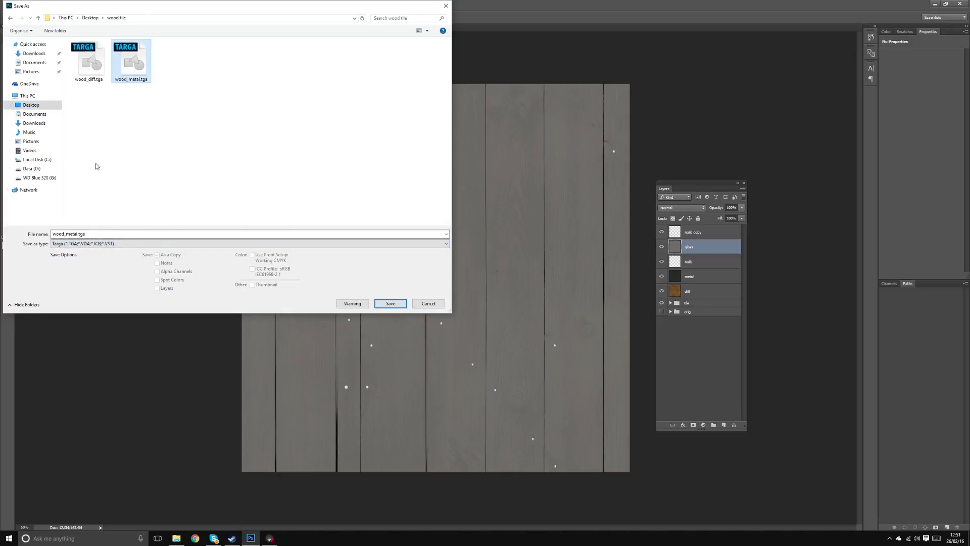
left_click(71, 235)
left_click(95, 235)
left_click_drag(94, 235, 64, 235)
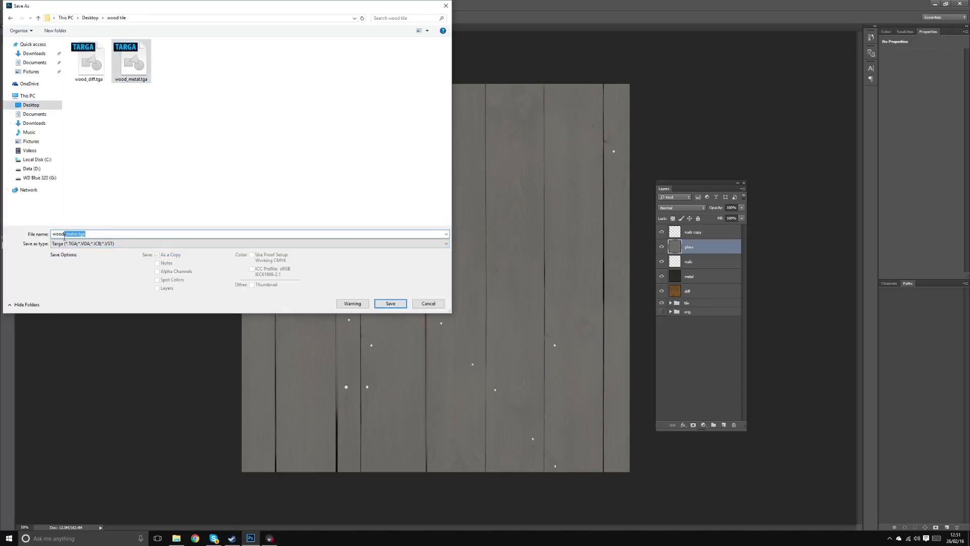
type("gloss")
key("Return")
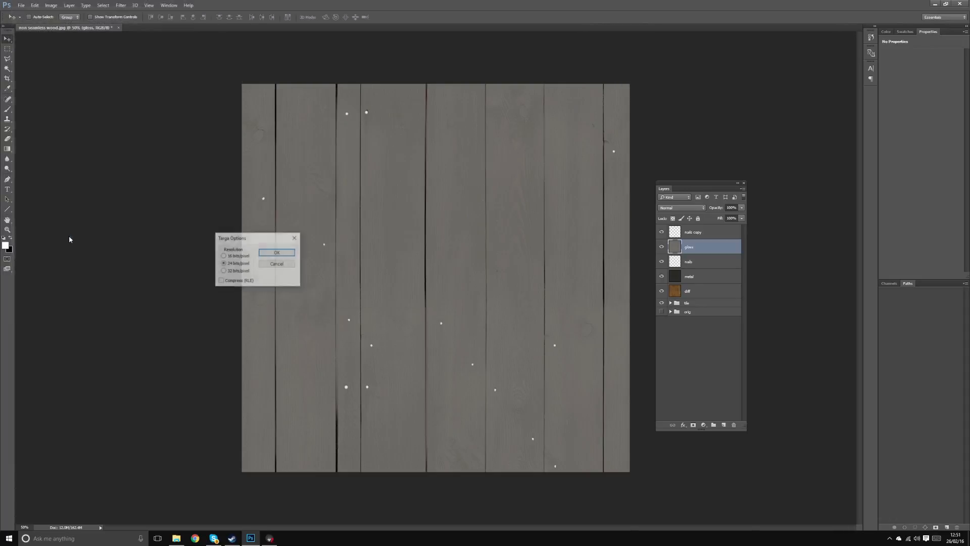
key("Return")
Switch to Marmoset Toolbag, load wood_gloss.tga as the wood material's gloss map, and inspect the floor's reflections from different angles.
key("alt+Tab")
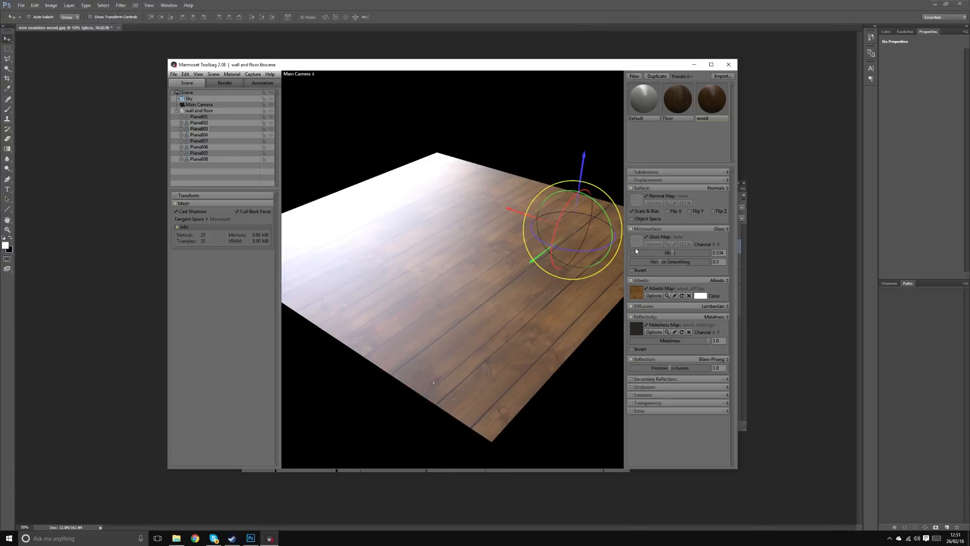
left_click(636, 244)
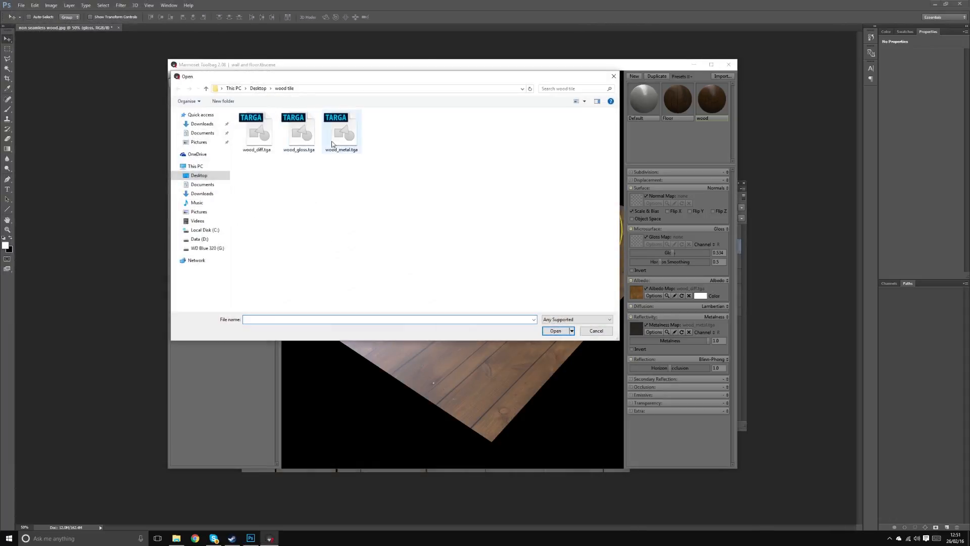
double_click(296, 135)
left_click_drag(601, 262, 448, 277)
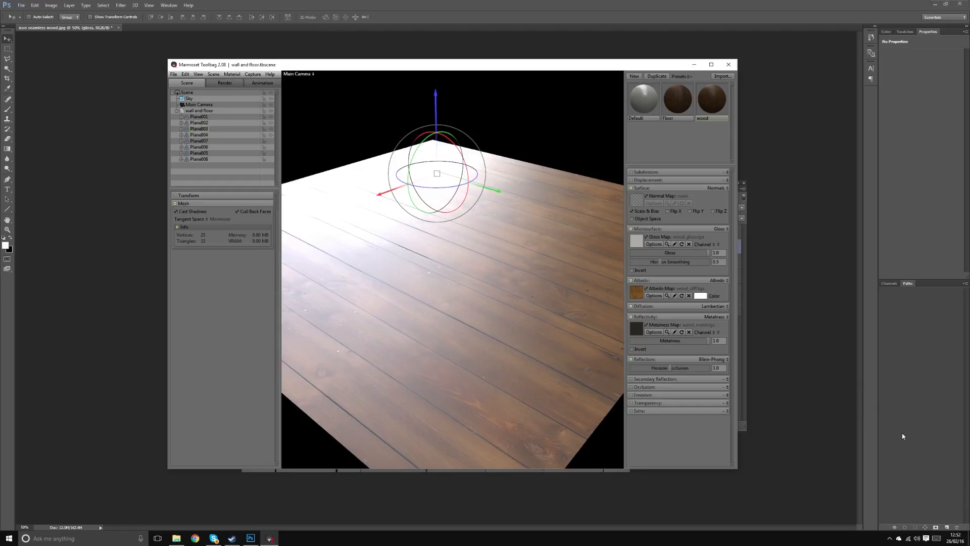
left_click_drag(515, 268, 491, 282)
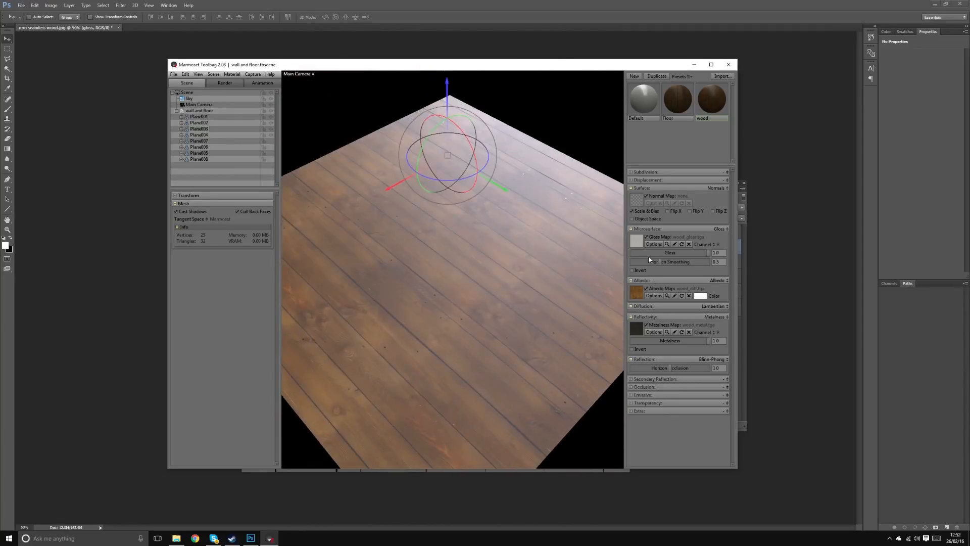
Return to Photoshop and darken the gloss layer with Hue/Saturation, setting the lightness to about -27.
key("alt+Tab")
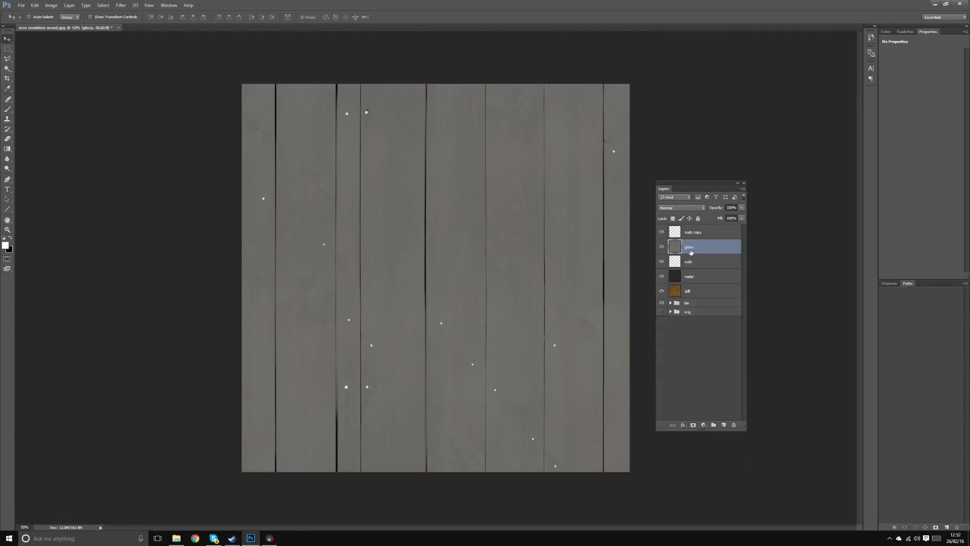
key("ctrl+u")
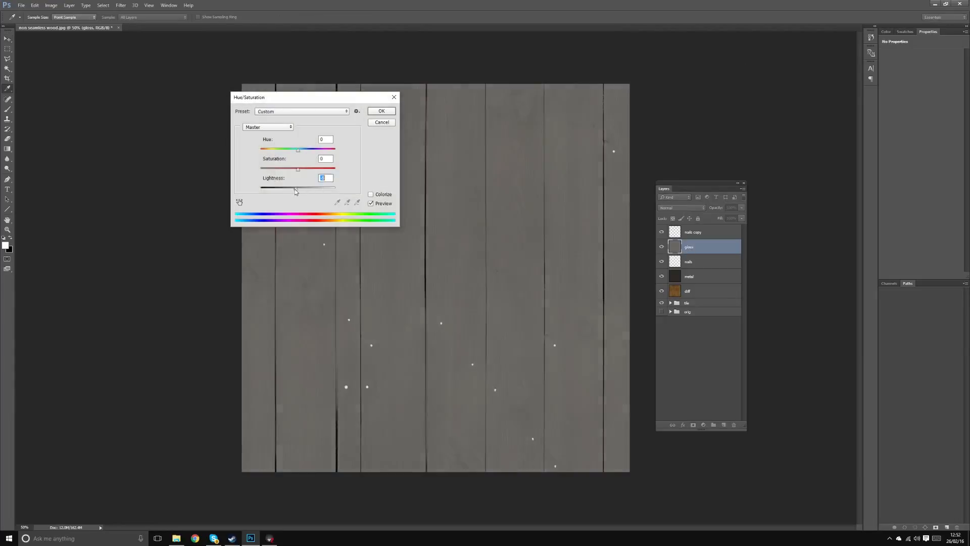
left_click_drag(295, 189, 288, 192)
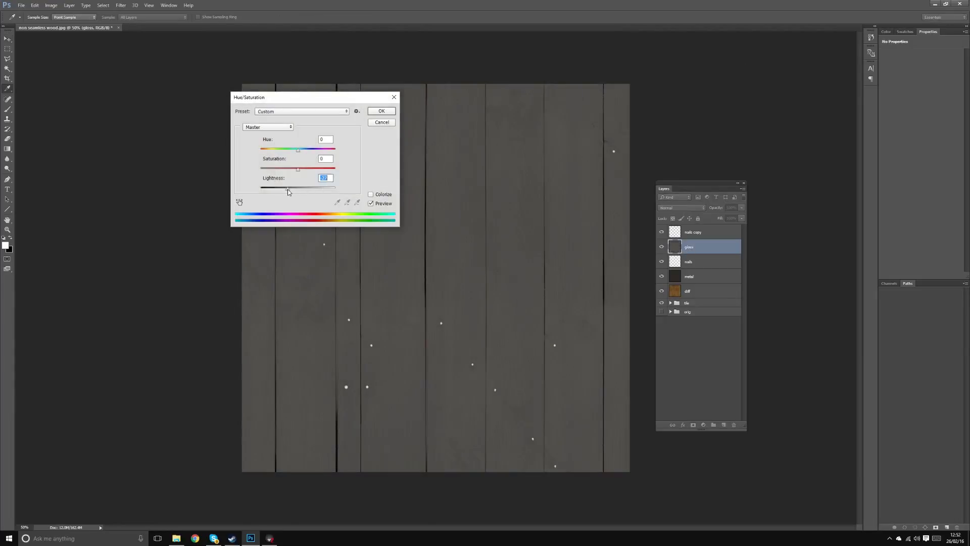
left_click(379, 111)
Lower the opacity of the nails copy layer to about 49%.
left_click(706, 231)
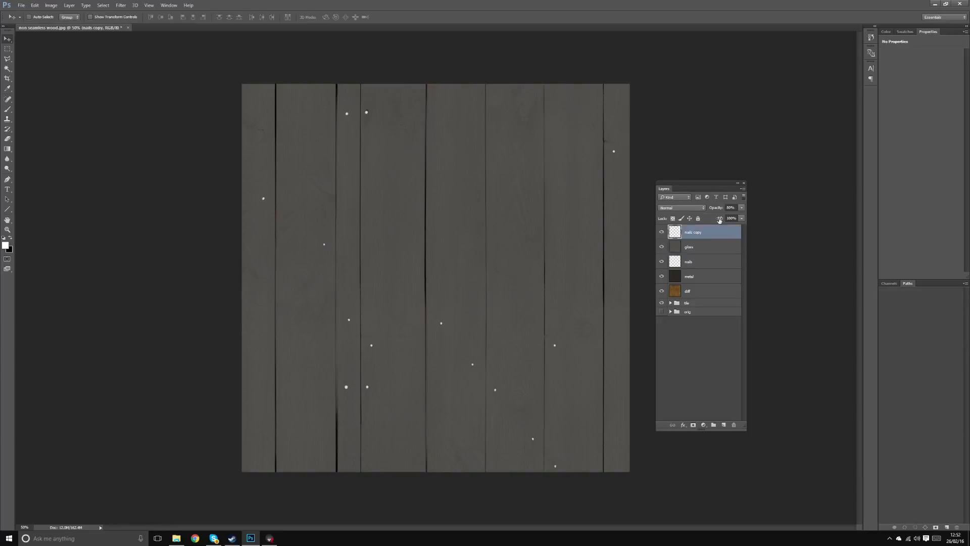
left_click(742, 208)
left_click_drag(722, 219, 724, 217)
Start saving the darkened gloss map as a new file, with the Desktop as the location.
left_click(23, 6)
left_click(56, 85)
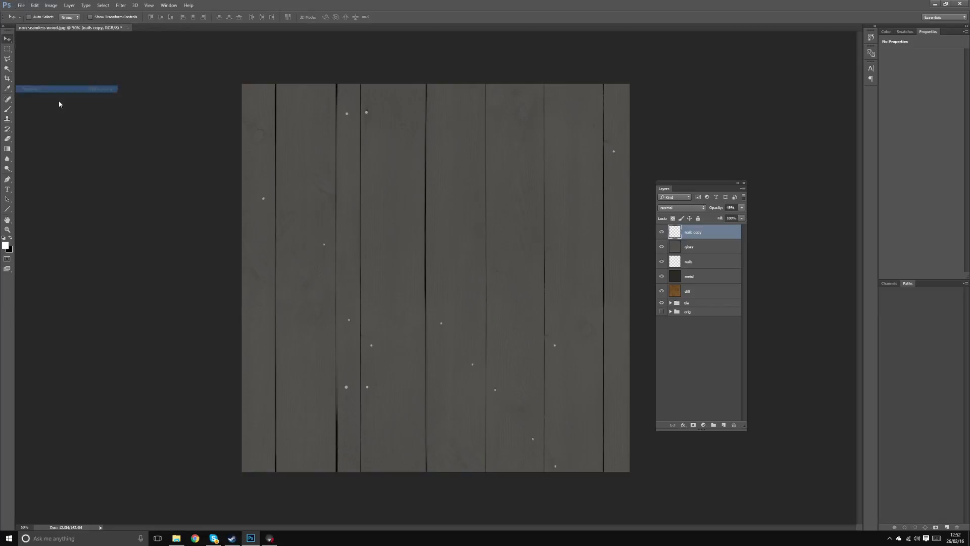
left_click(31, 105)
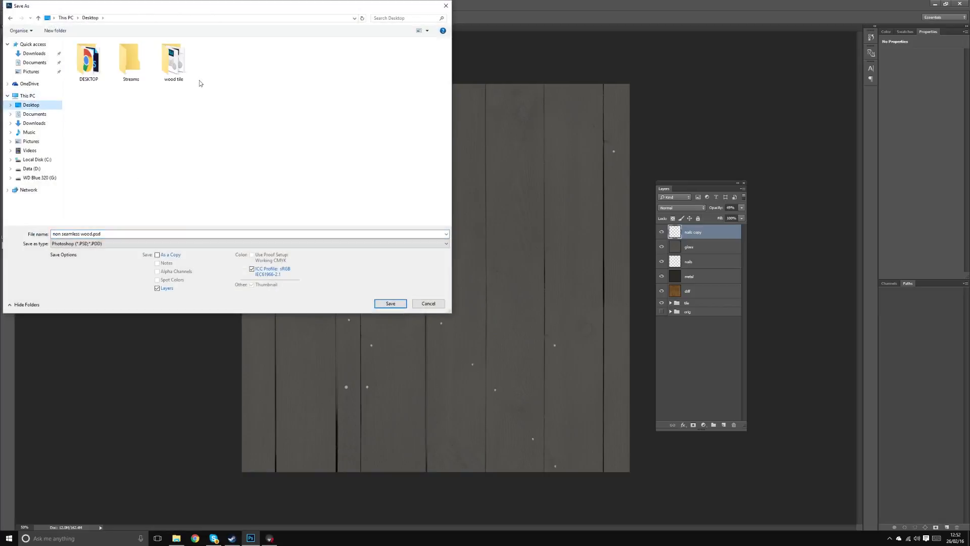
Save the gloss texture as a Targa file in the Desktop wood tile folder, overwriting wood_gloss.tga.
double_click(180, 63)
left_click(116, 244)
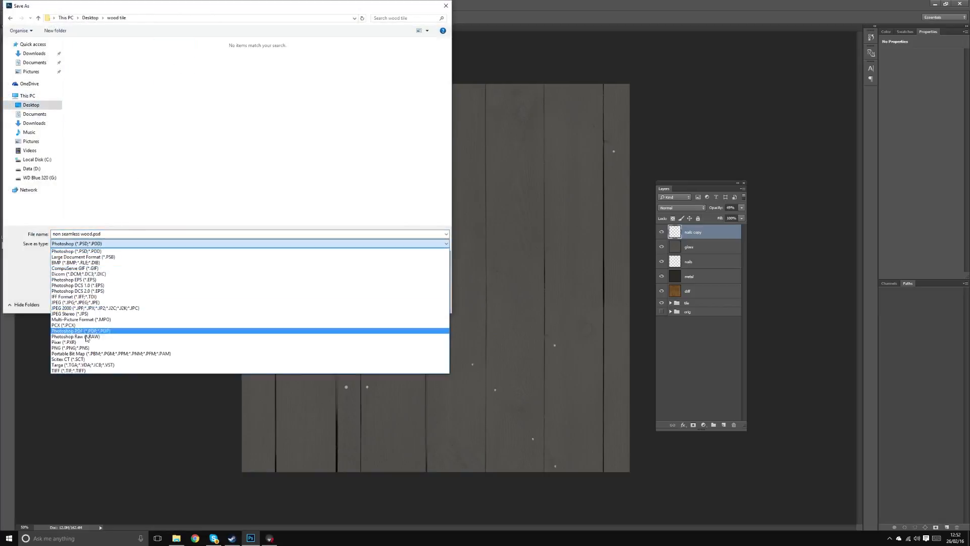
left_click(90, 367)
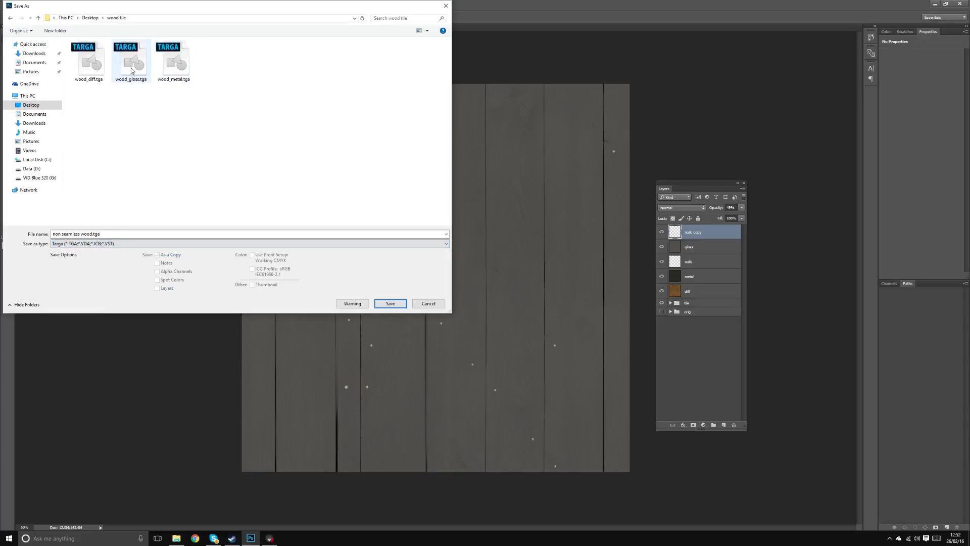
key("Return")
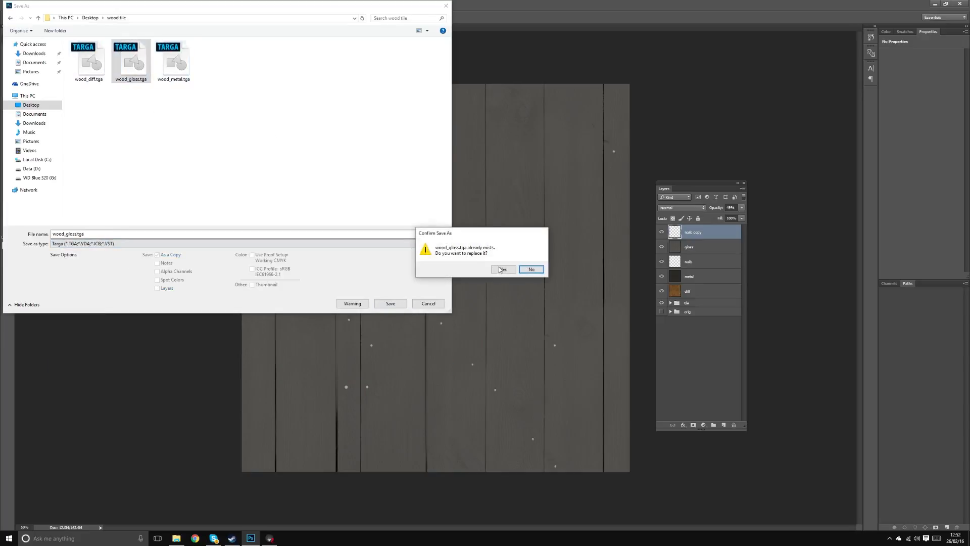
left_click(526, 268)
left_click(278, 253)
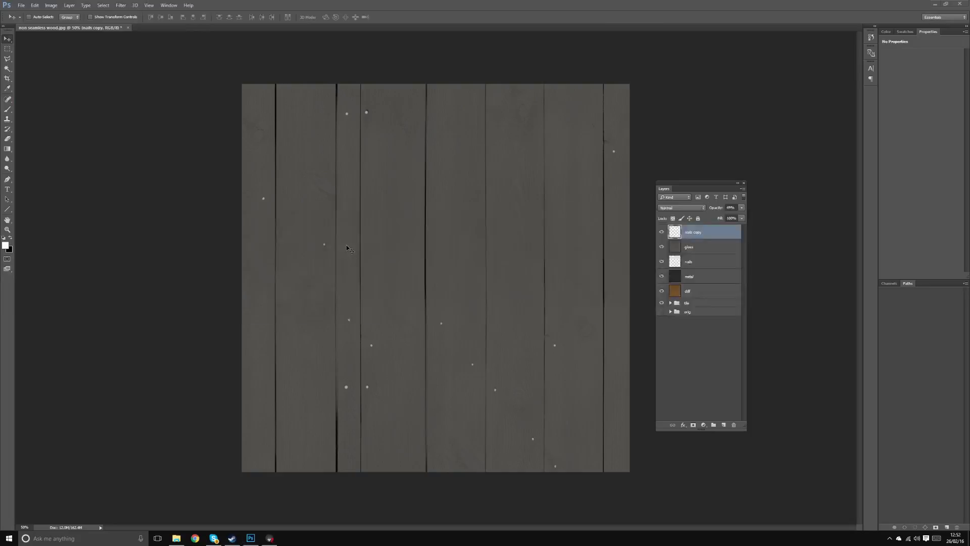
Switch to Marmoset Toolbag, set the wood material's surface mode to Parallax, and show the floor in the viewport without the interface.
key("alt+Tab")
left_click_drag(591, 230, 482, 241)
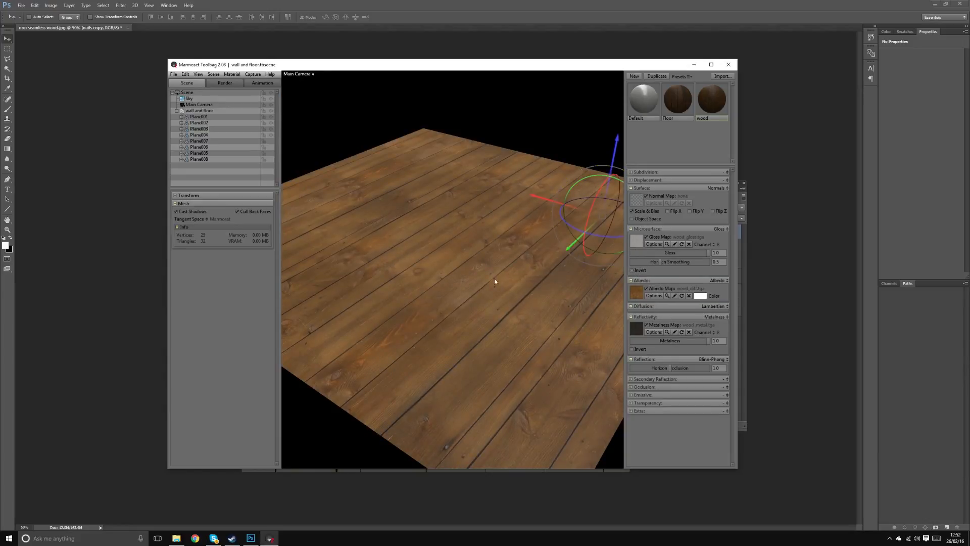
left_click_drag(497, 282, 644, 227)
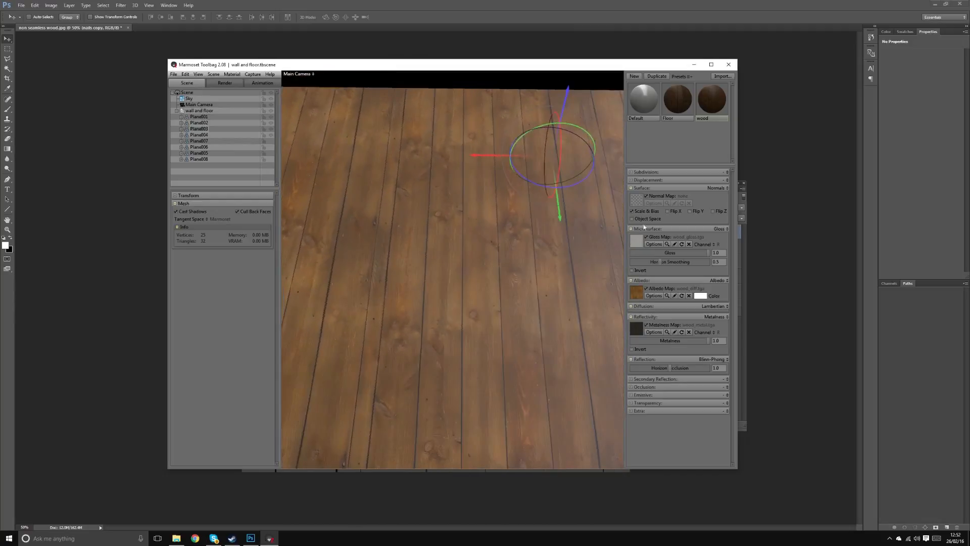
left_click(721, 188)
left_click(688, 219)
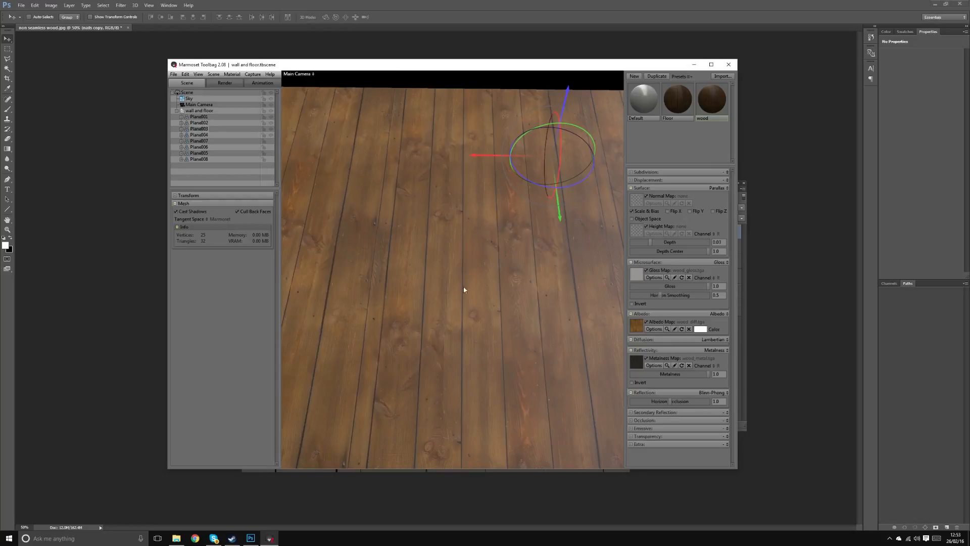
left_click_drag(462, 288, 433, 252)
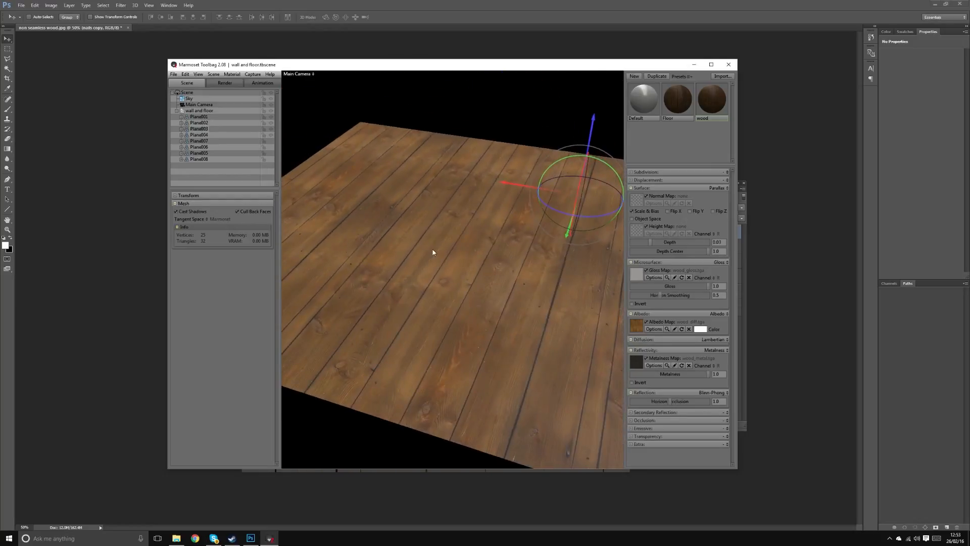
left_click(550, 136)
key("ctrl+space")
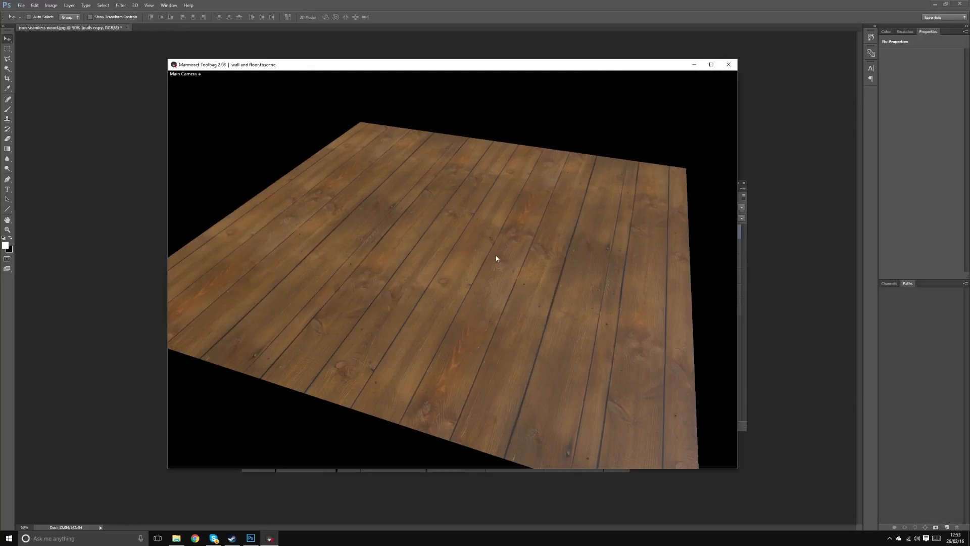
left_click_drag(496, 256, 504, 287)
Switch back to Photoshop, duplicate the gloss and nails copy layers together, and merge the duplicates into one layer.
key("alt+Tab")
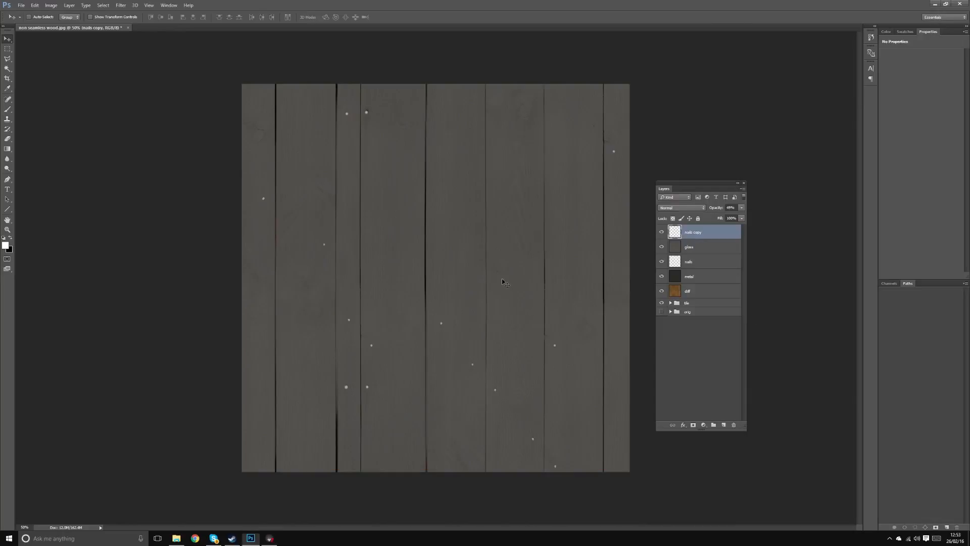
left_click(695, 248)
left_click(702, 235, "shift")
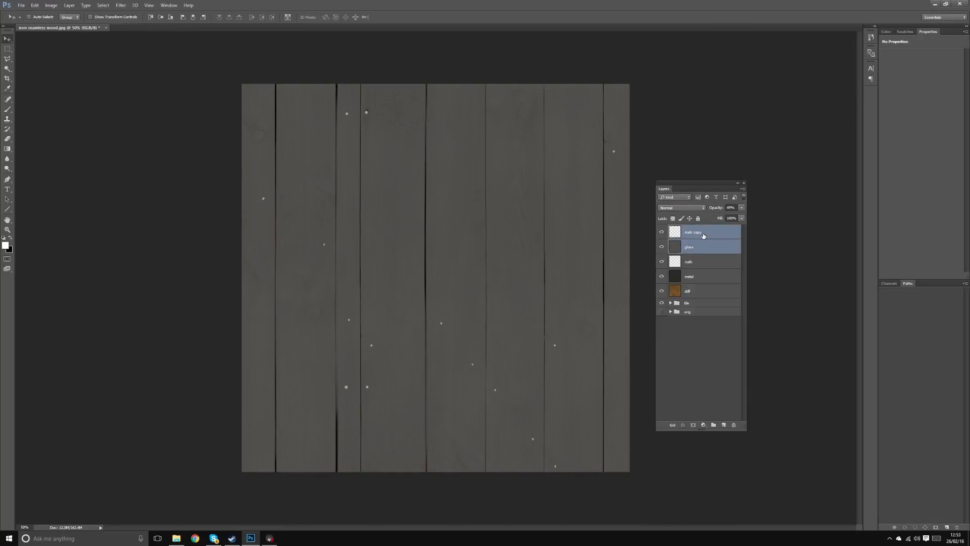
key("ctrl+j")
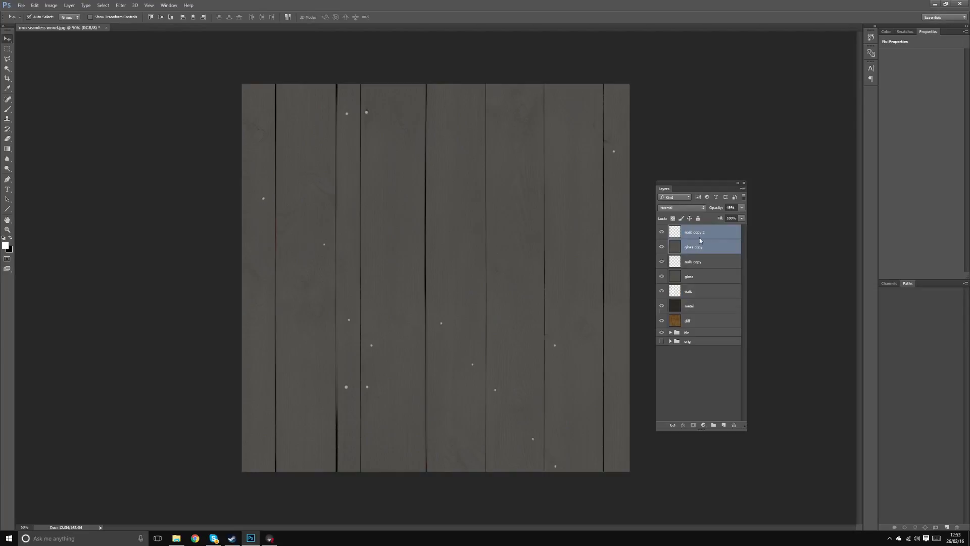
key("ctrl+e")
Rename the merged layer to height.
double_click(693, 234)
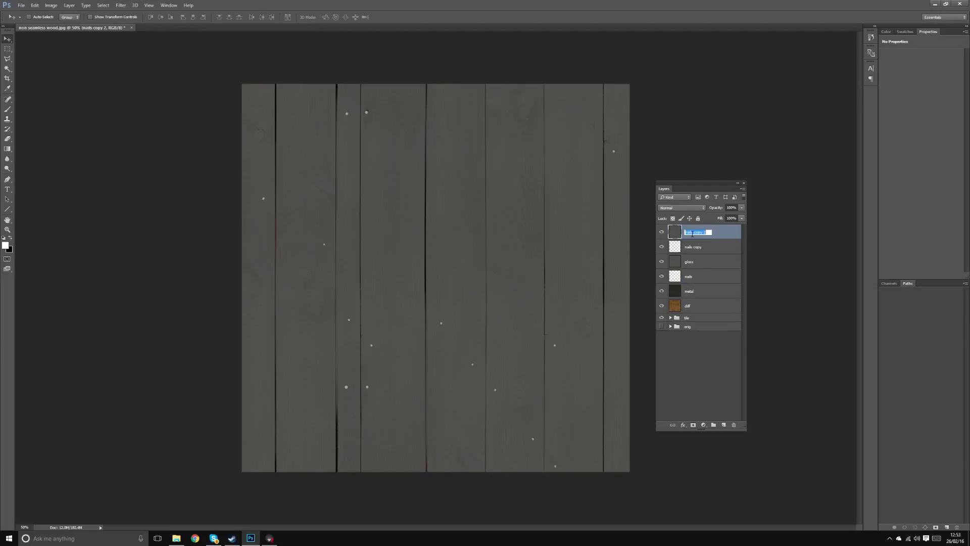
type("height")
key("Return")
key("ctrl+l")
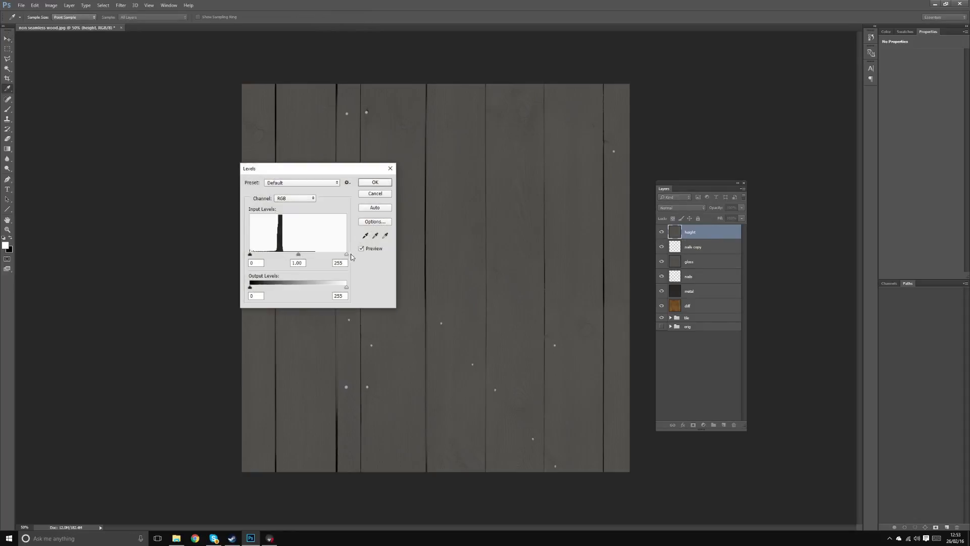
left_click_drag(344, 253, 277, 258)
left_click(381, 195)
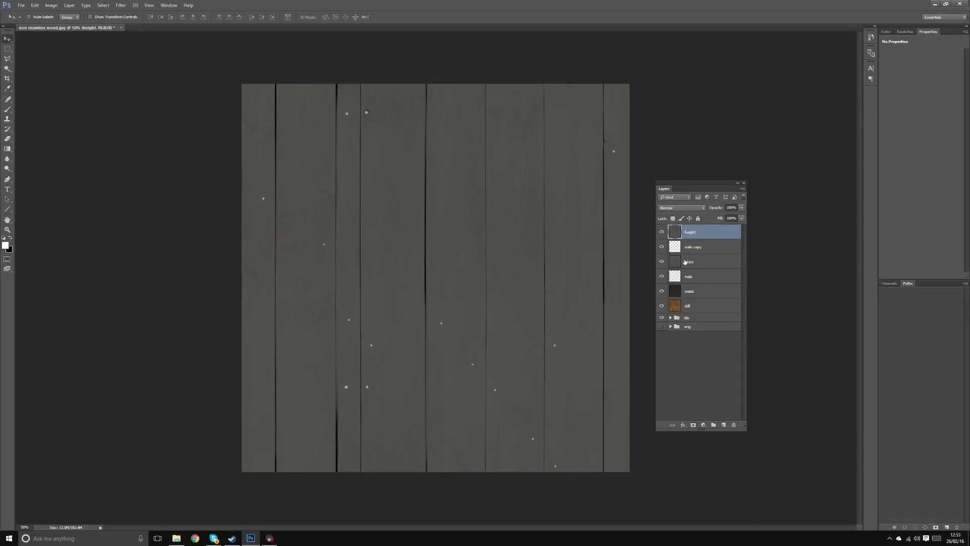
Brighten the height layer's planks to near white with Levels, lowering the white input to the histogram peak and setting midtones to 0.77.
left_click(662, 233)
key("ctrl+l")
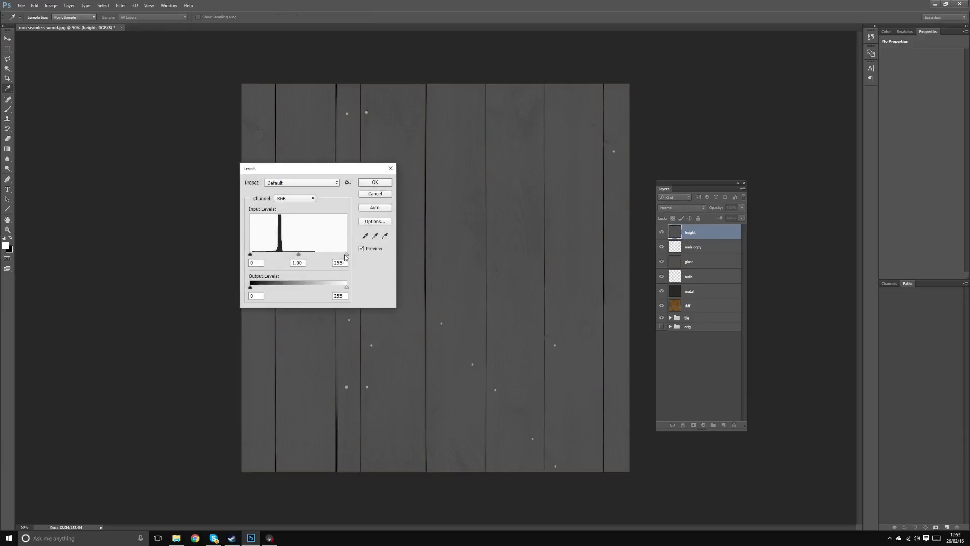
left_click_drag(347, 255, 281, 256)
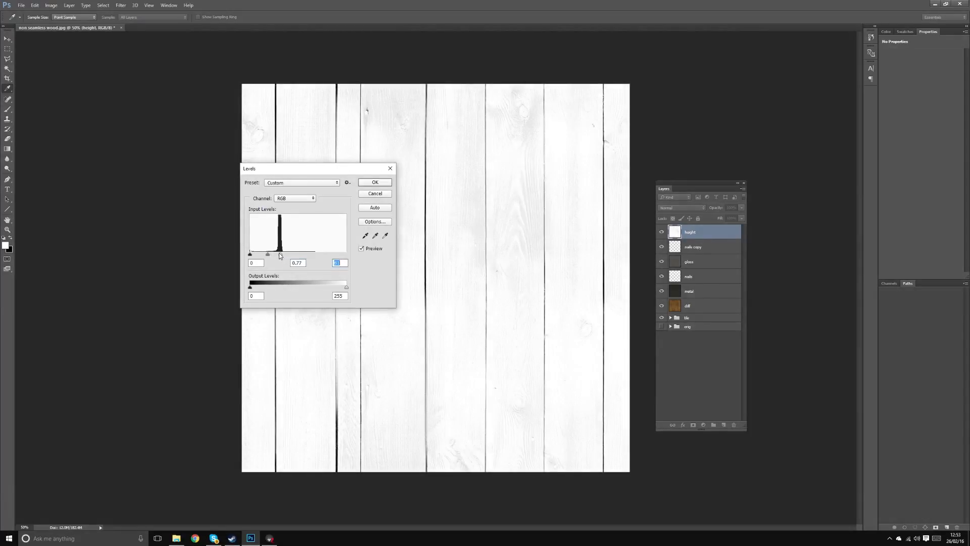
left_click(377, 184)
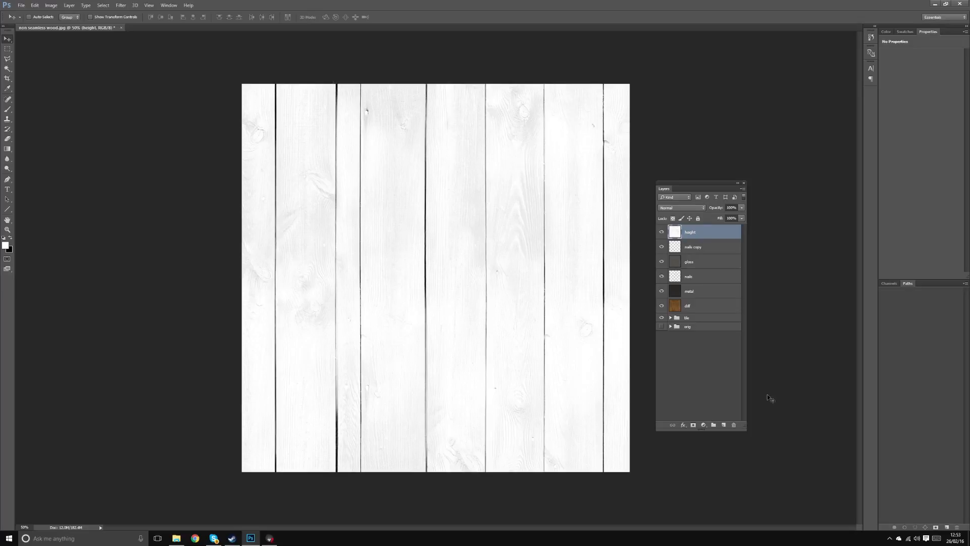
Add a new layer above height and paint a straight black brush line along the leftmost gap between the planks.
left_click(724, 425)
key("b")
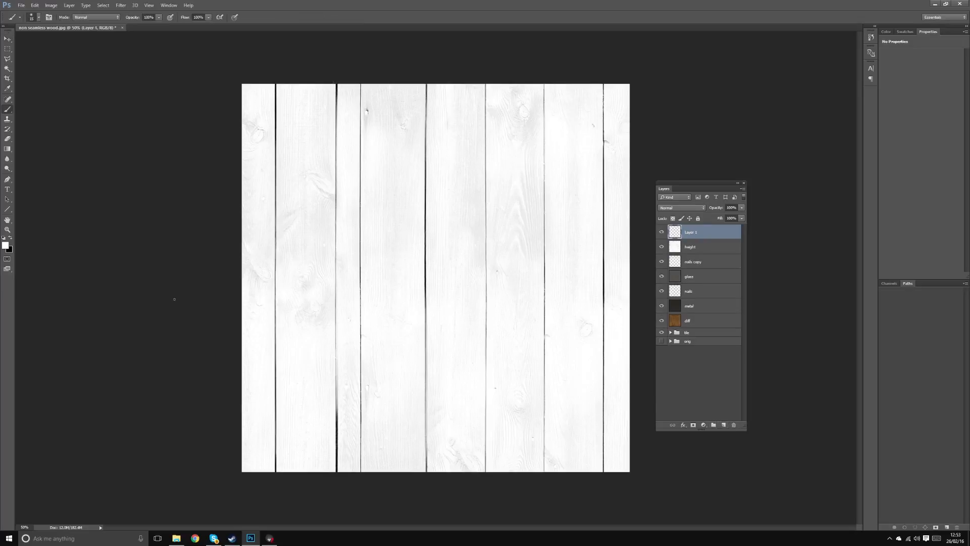
left_click(11, 237)
left_click_drag(276, 472, 275, 84)
key("ctrl+z")
left_click_drag(275, 83, 276, 478)
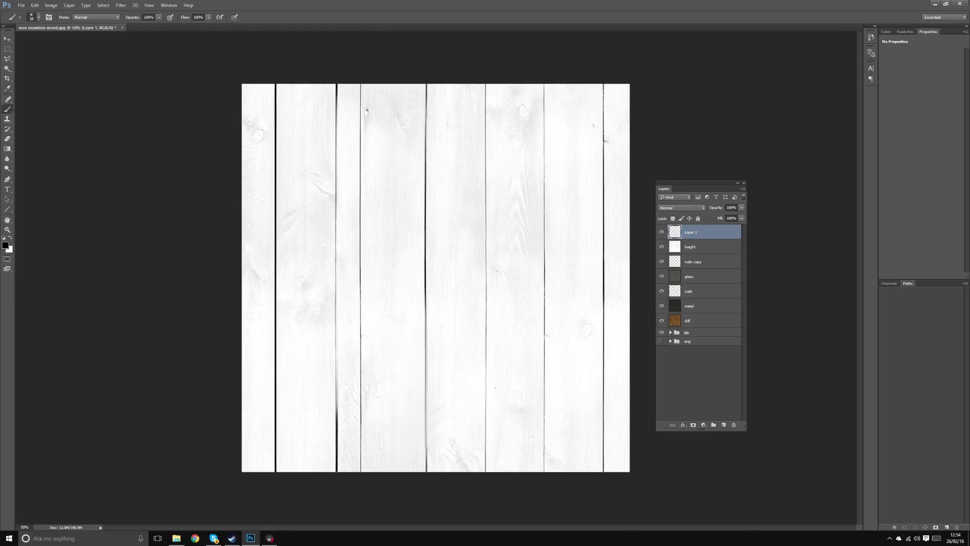
Paint straight black lines over the second and third plank gaps from the left, undoing and redoing crooked strokes.
mouse_move(337, 471)
left_mouse_down()
mouse_move(337, 83)
mouse_move(376, 292)
left_mouse_up()
key("ctrl+z")
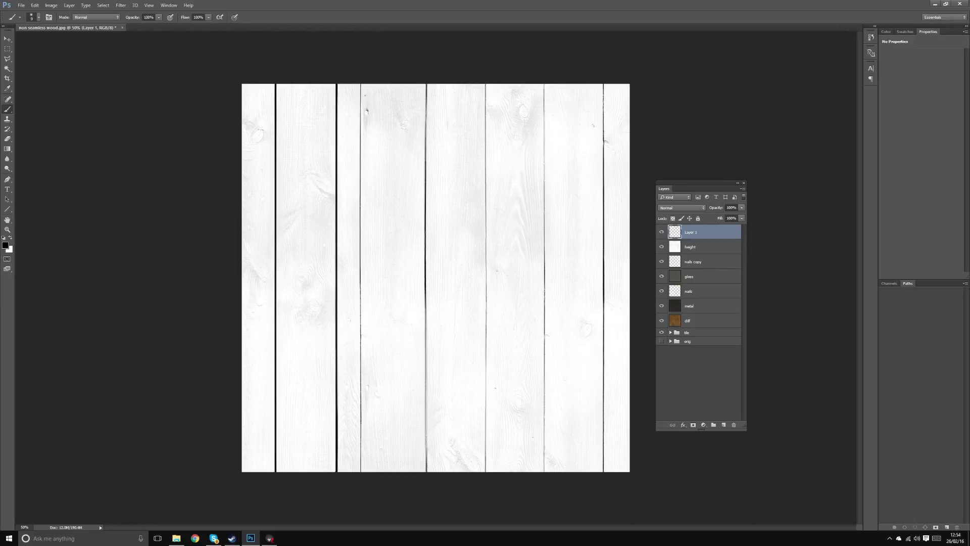
left_click_drag(361, 82, 364, 358)
key("ctrl+z")
mouse_move(366, 115)
left_mouse_down()
mouse_move(373, 519)
mouse_move(380, 513)
left_mouse_up()
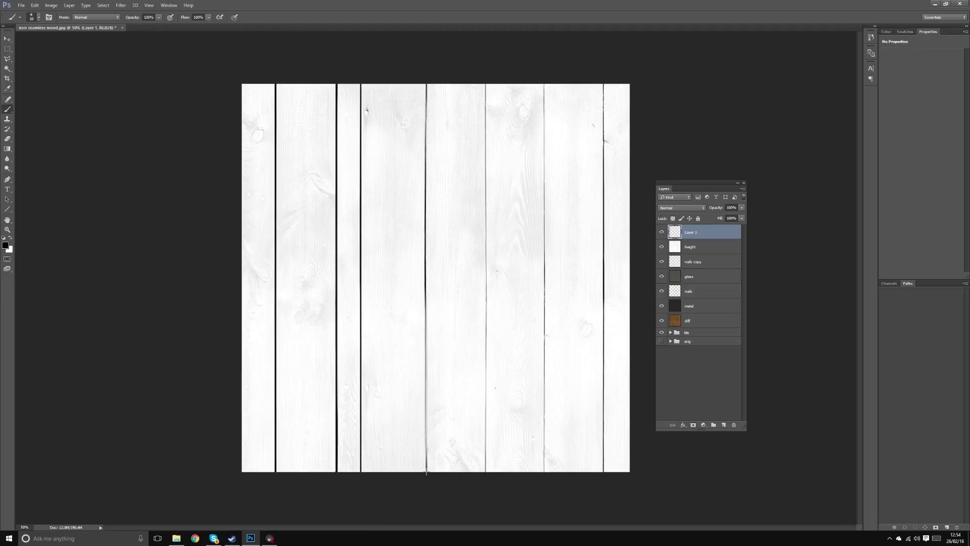
Paint straight black lines over the remaining four plank gaps, covering each from one texture edge to the other.
mouse_move(426, 472)
left_mouse_down()
mouse_move(418, 153)
mouse_move(424, 78)
left_mouse_up()
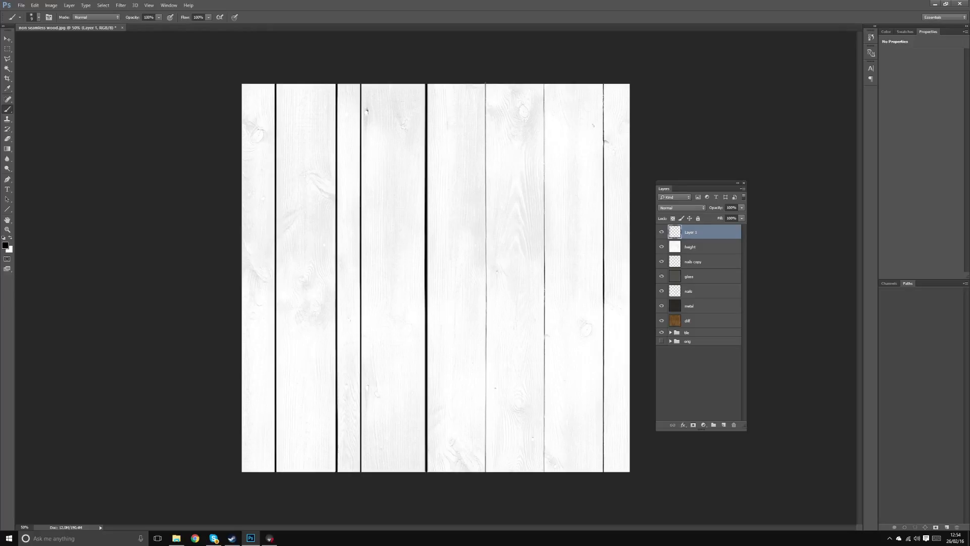
left_click_drag(485, 82, 485, 473)
left_click_drag(544, 473, 539, 64)
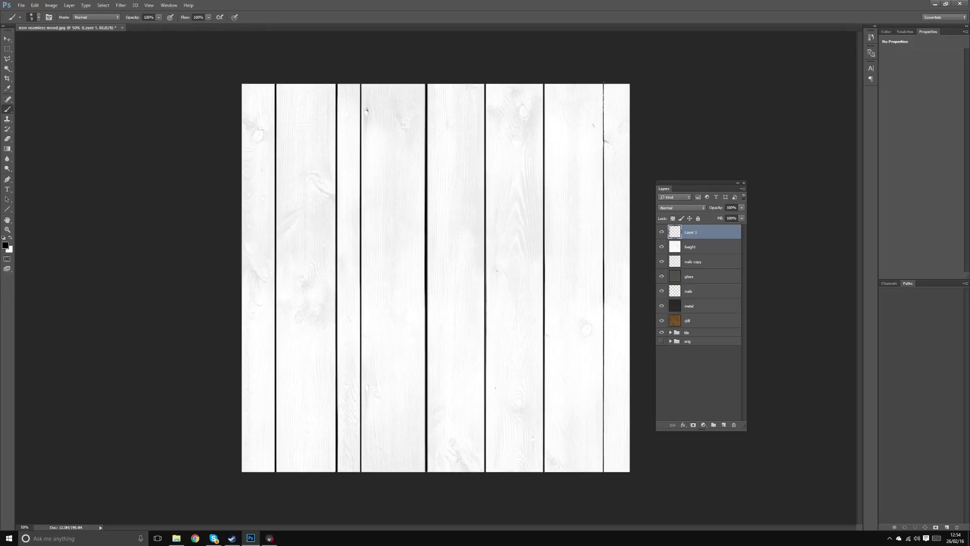
left_click_drag(603, 82, 604, 473)
Merge the painted gap lines with the height layer and soften the result with a Gaussian Blur.
left_click(709, 248, "shift")
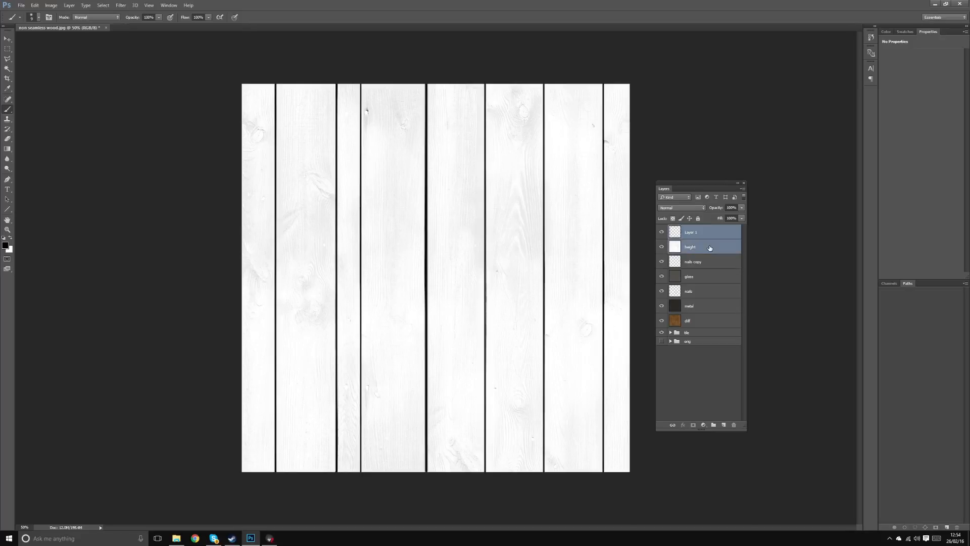
key("ctrl+e")
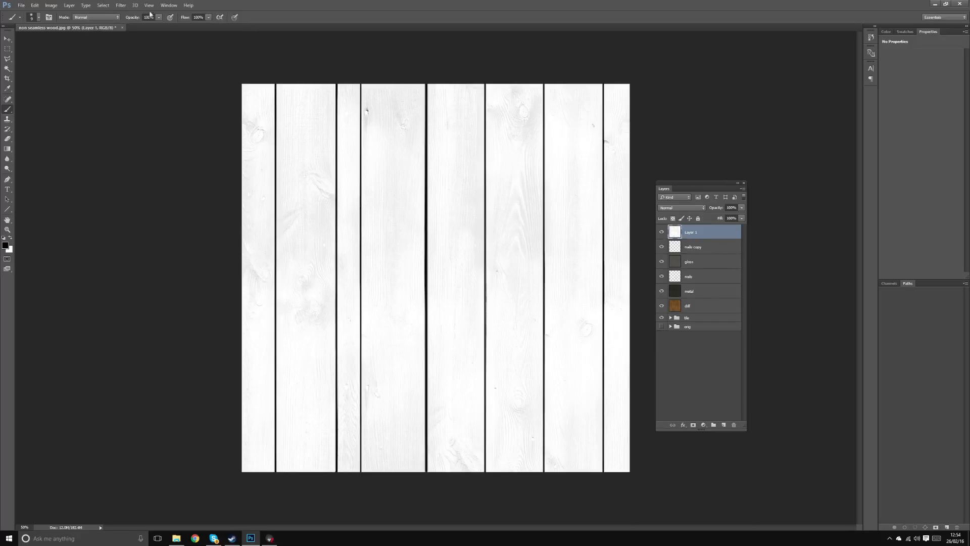
left_click(120, 5)
mouse_move(149, 90)
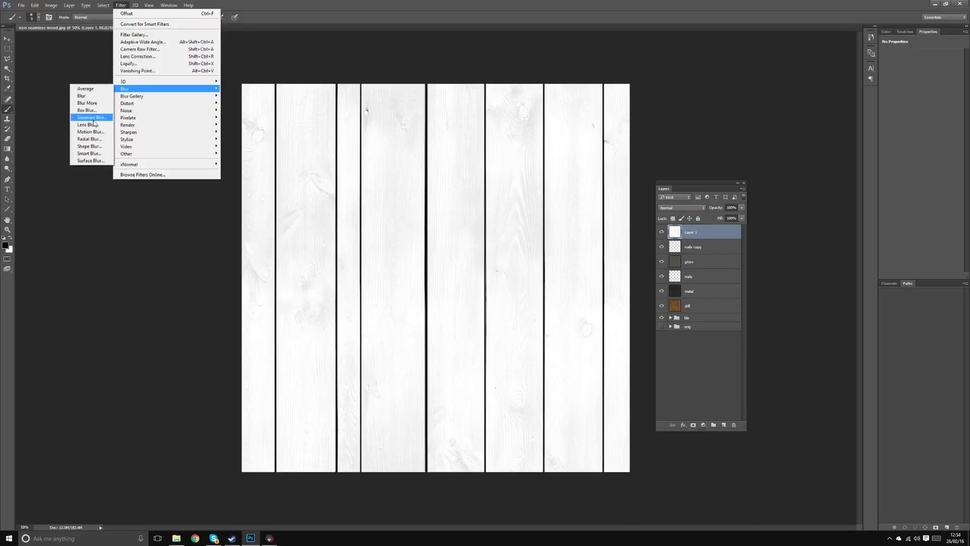
left_click(98, 120)
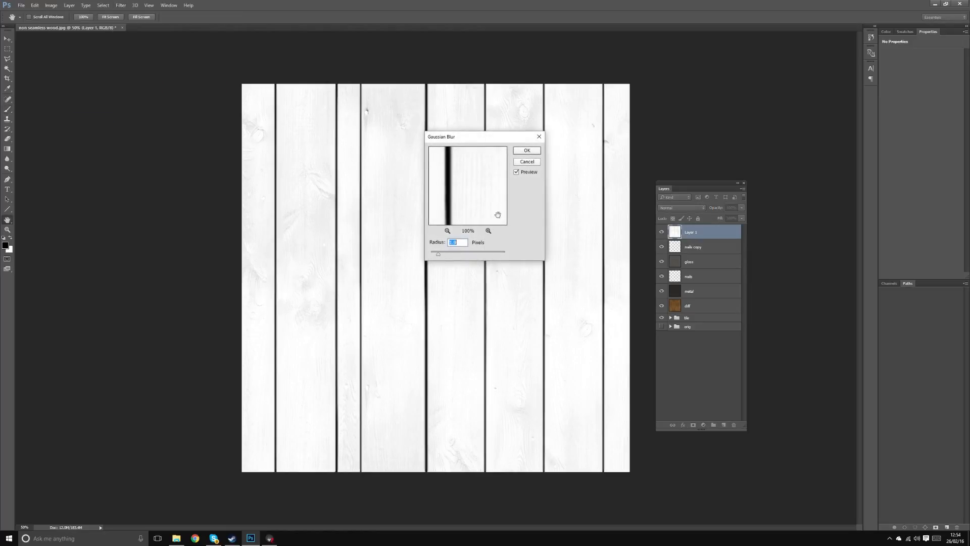
left_click(524, 151)
key("b")
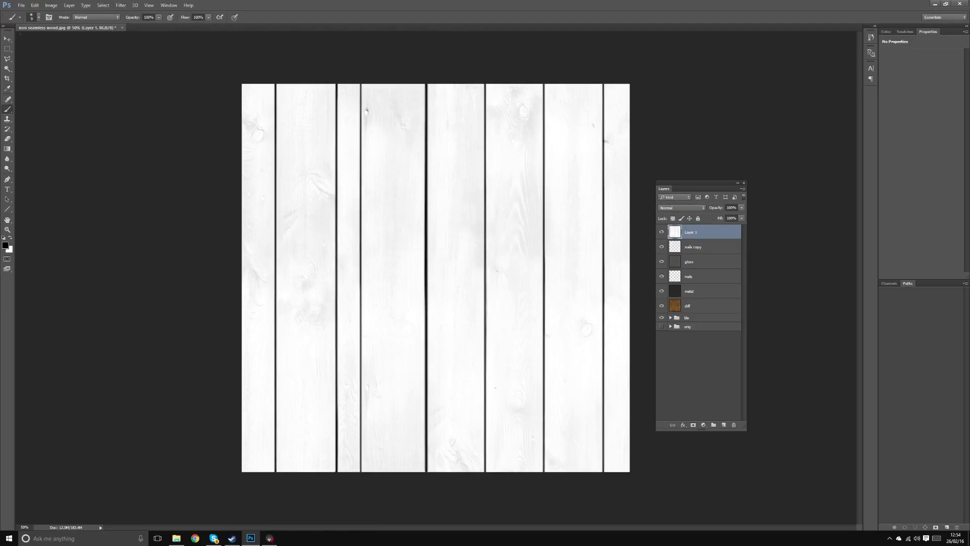
left_click(8, 40)
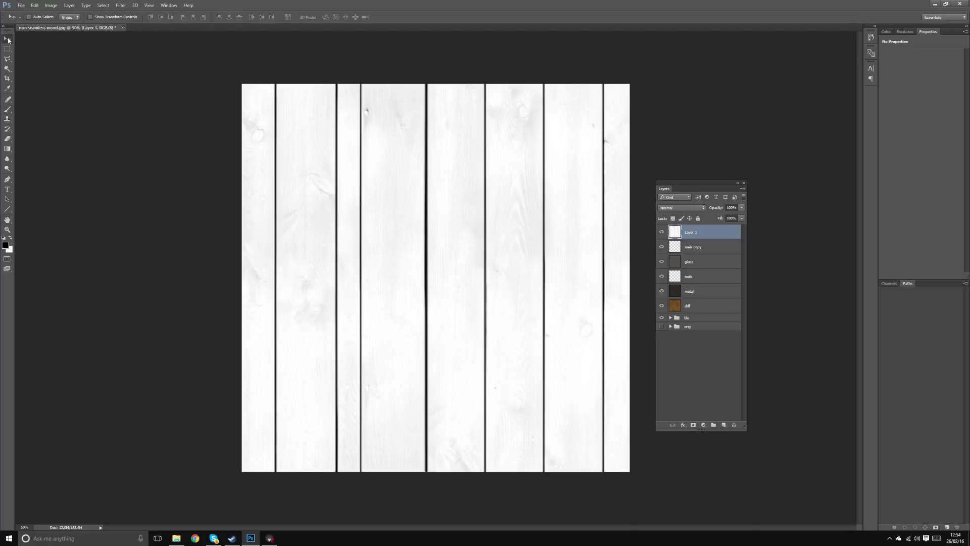
Save the height map as a Targa file named wood_height in the Desktop's wood tile folder.
left_click(21, 5)
mouse_move(21, 5)
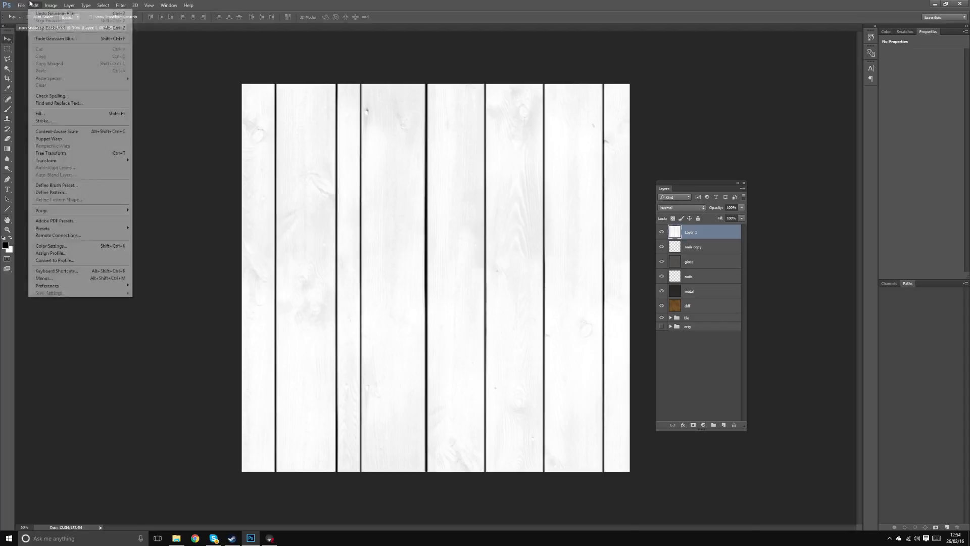
left_click(41, 91)
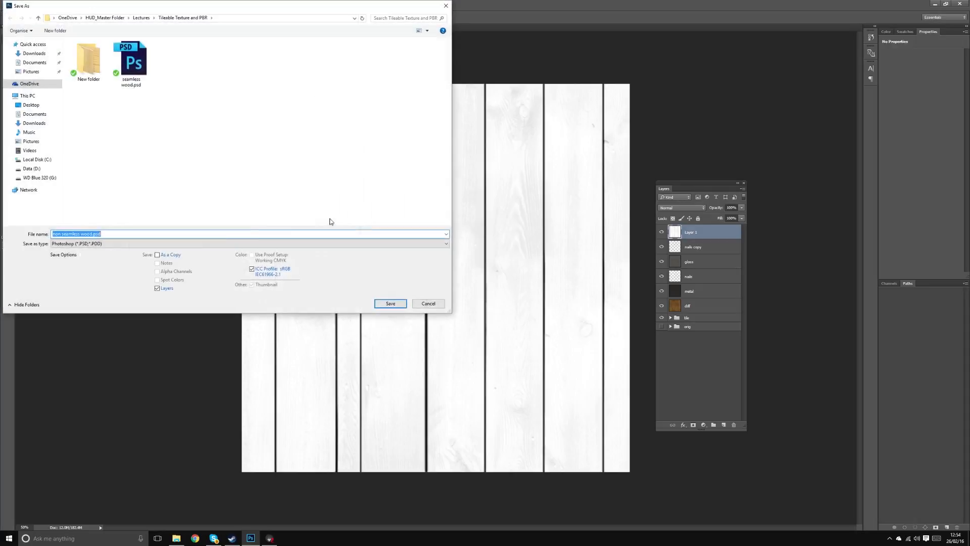
left_click(205, 244)
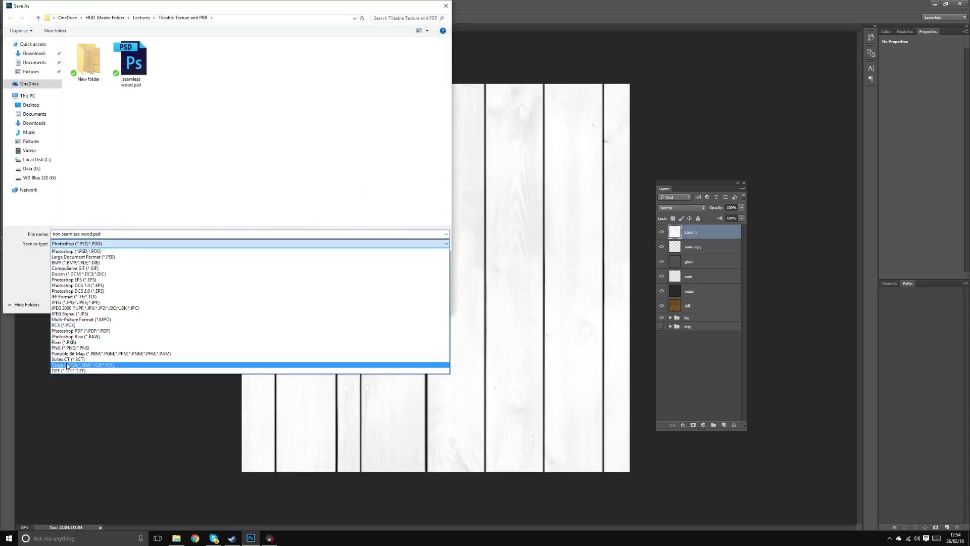
left_click(70, 365)
left_click(31, 105)
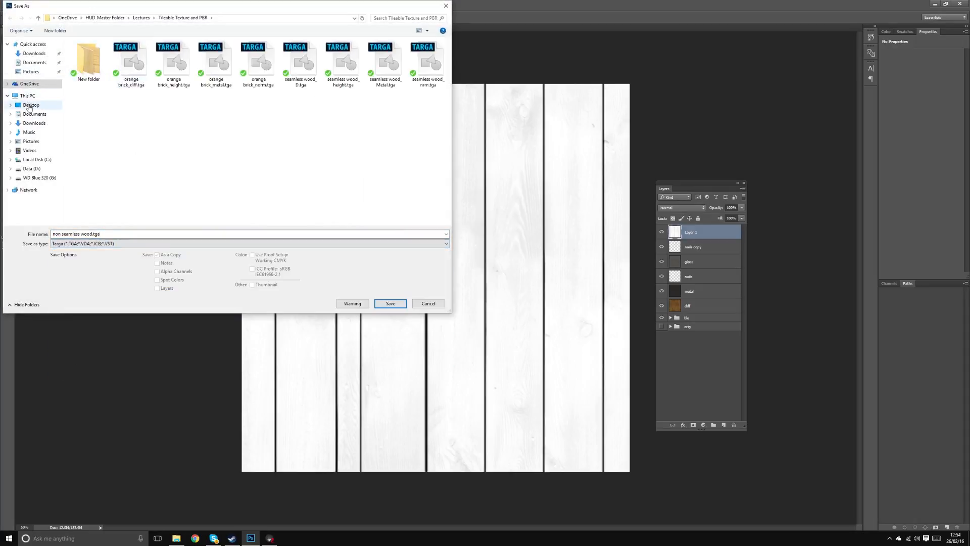
double_click(173, 60)
left_click(132, 76)
double_click(73, 234)
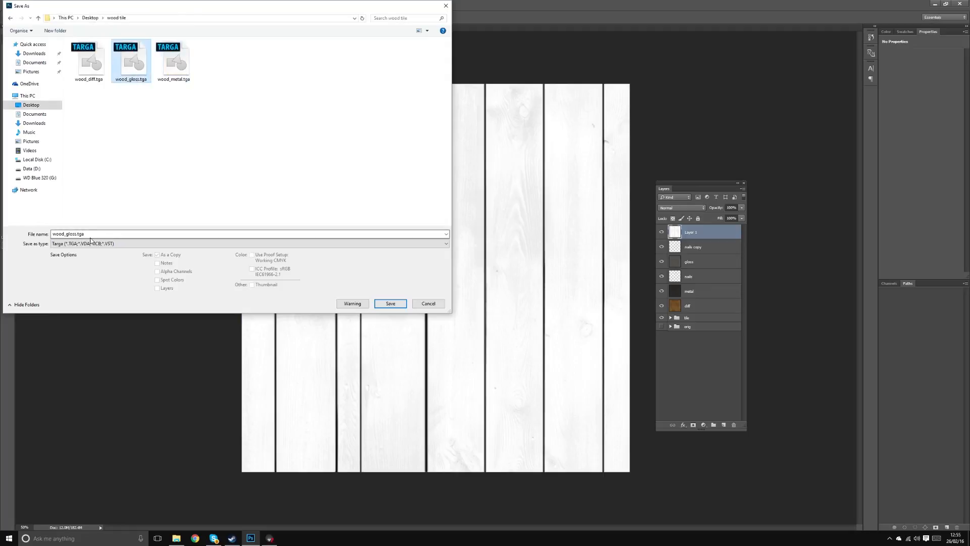
type("wood_h")
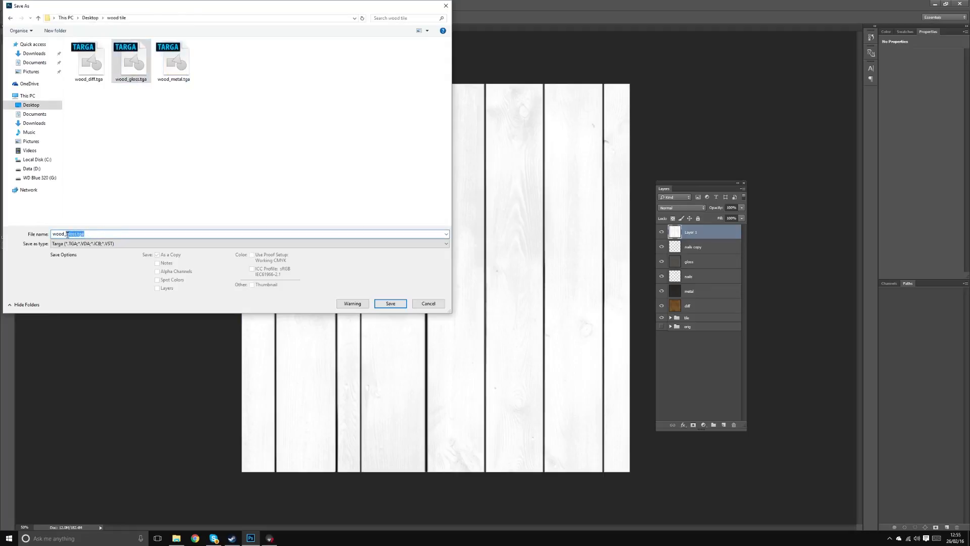
type("eigh")
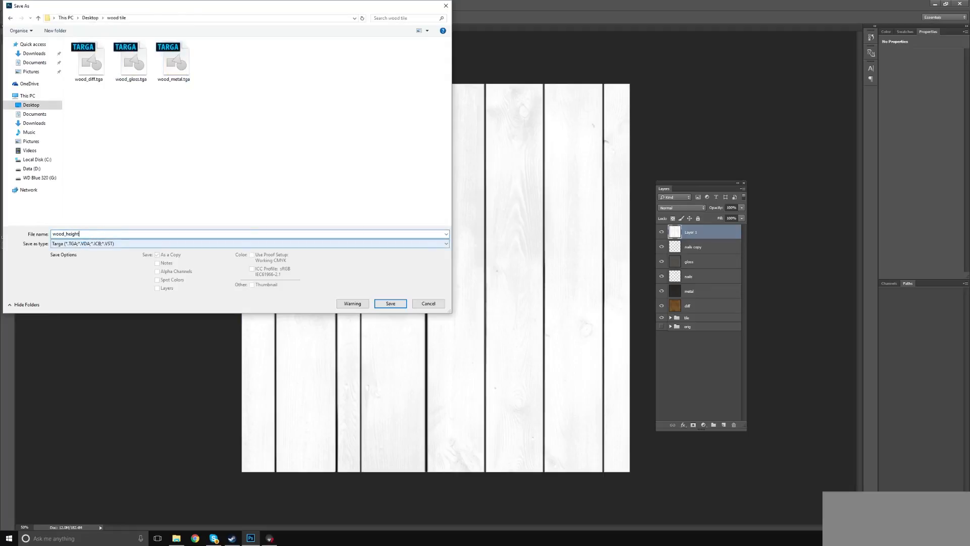
key("Return")
key("Return")
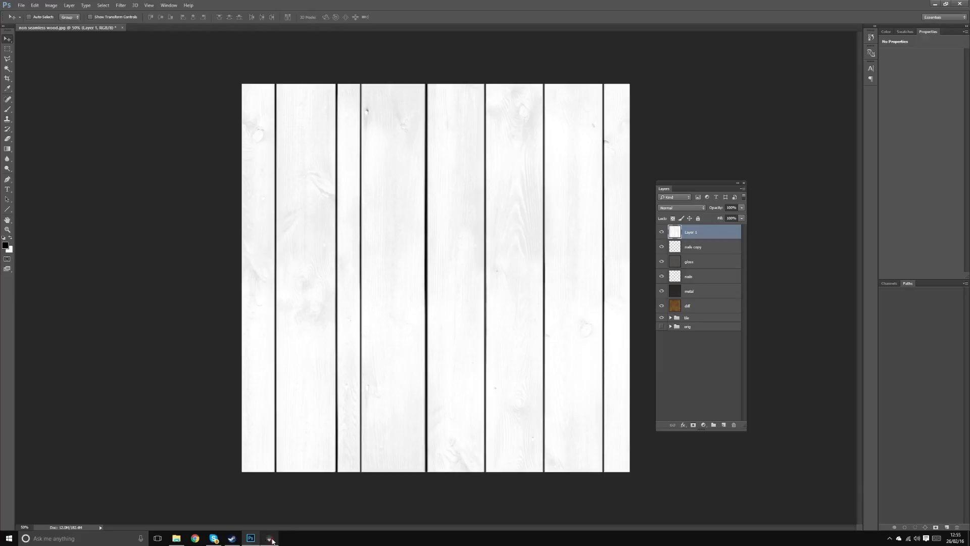
mouse_move(272, 541)
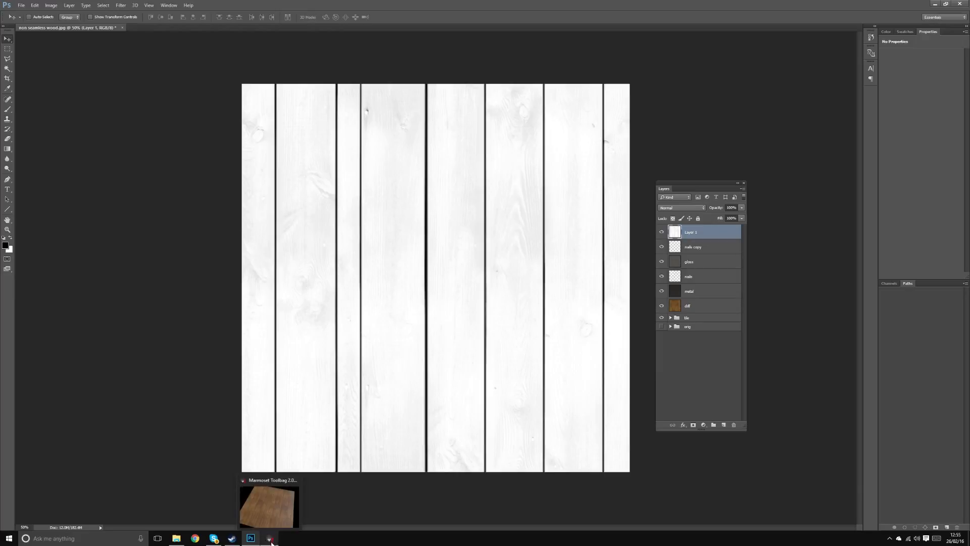
right_click(271, 542)
left_click(196, 426)
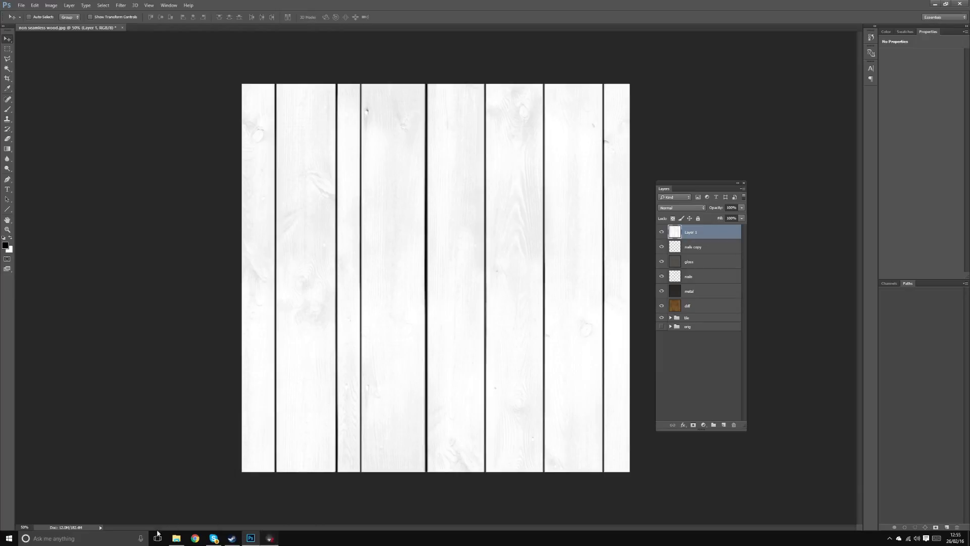
Launch Quixel SUITE, dismissing its update notes, and place its NDO normal map window beside the canvas.
key("super")
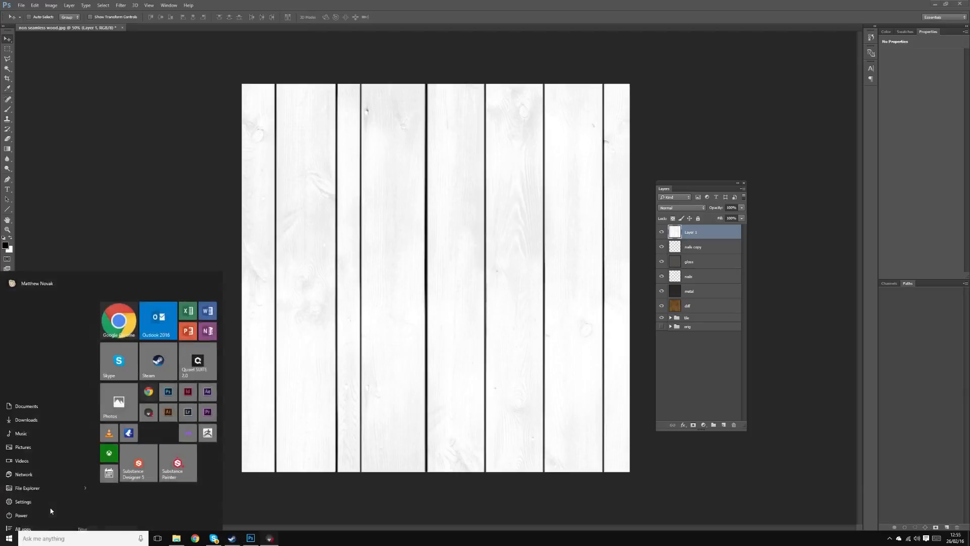
type("ndo")
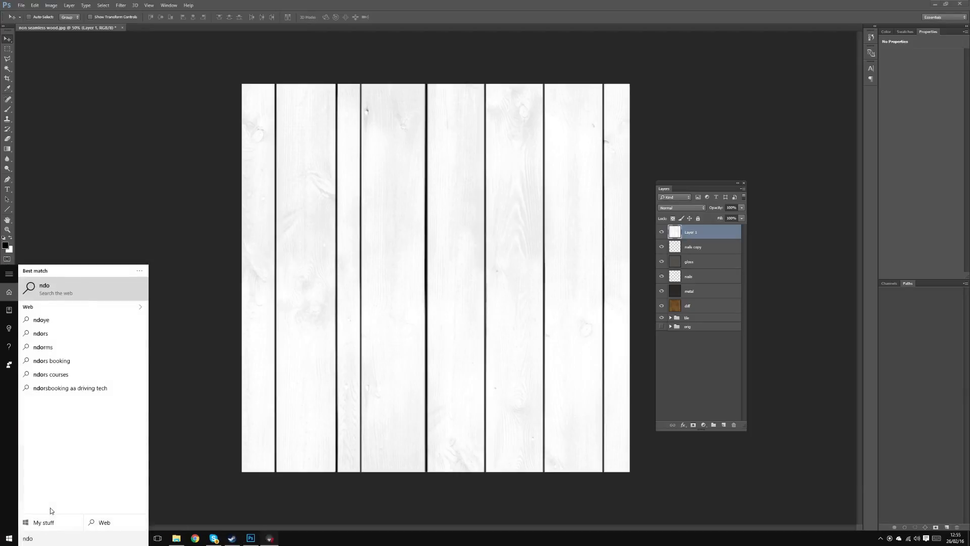
key("BackSpace")
key("BackSpace")
key("BackSpace")
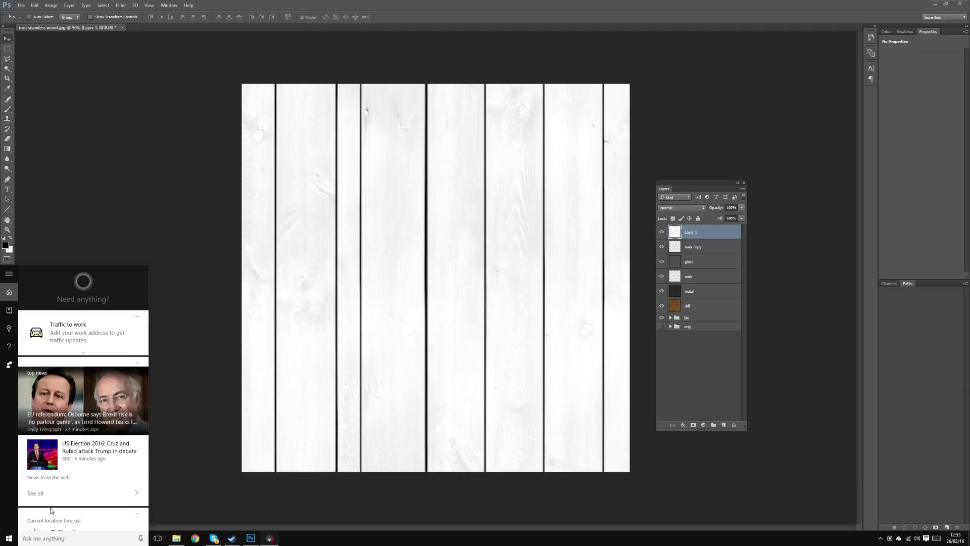
type("qui")
key("Return")
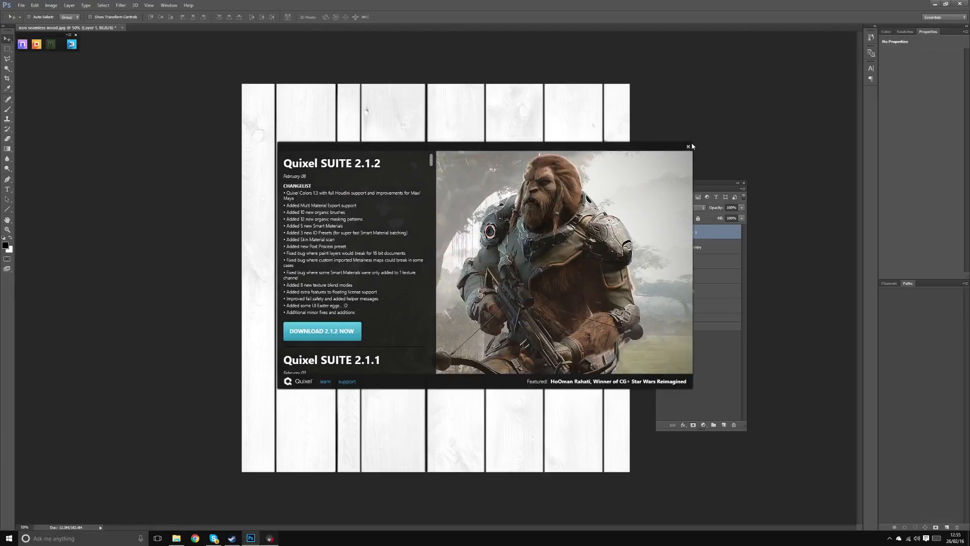
left_click(688, 147)
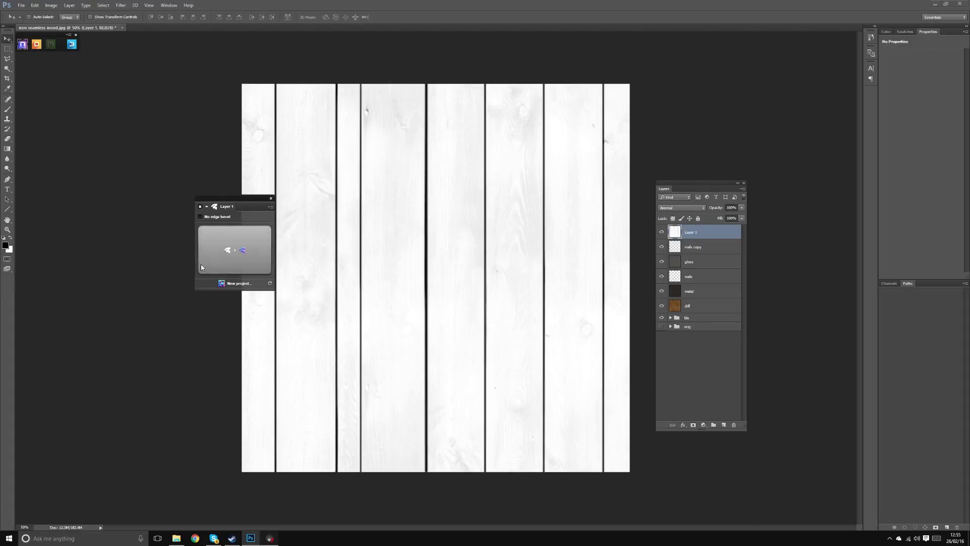
left_click_drag(240, 195, 190, 163)
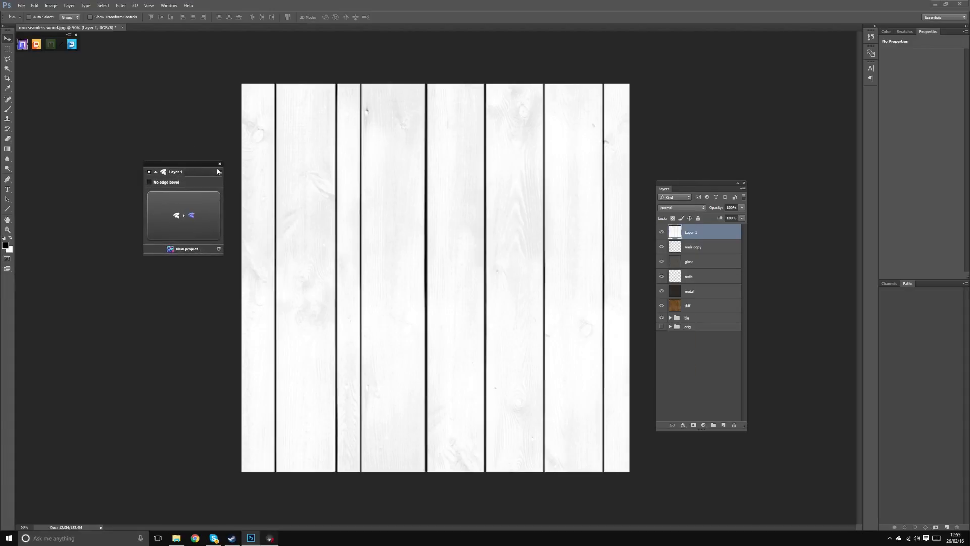
Rename the blurred Layer 1 as height and duplicate it.
double_click(690, 233)
type("H")
key("Return")
left_click_drag(709, 235, 724, 424)
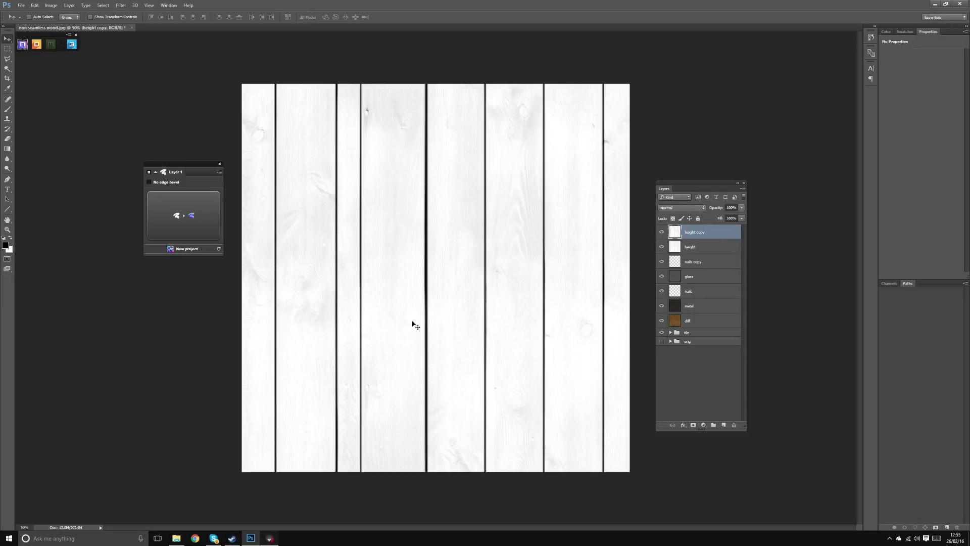
left_click(220, 172)
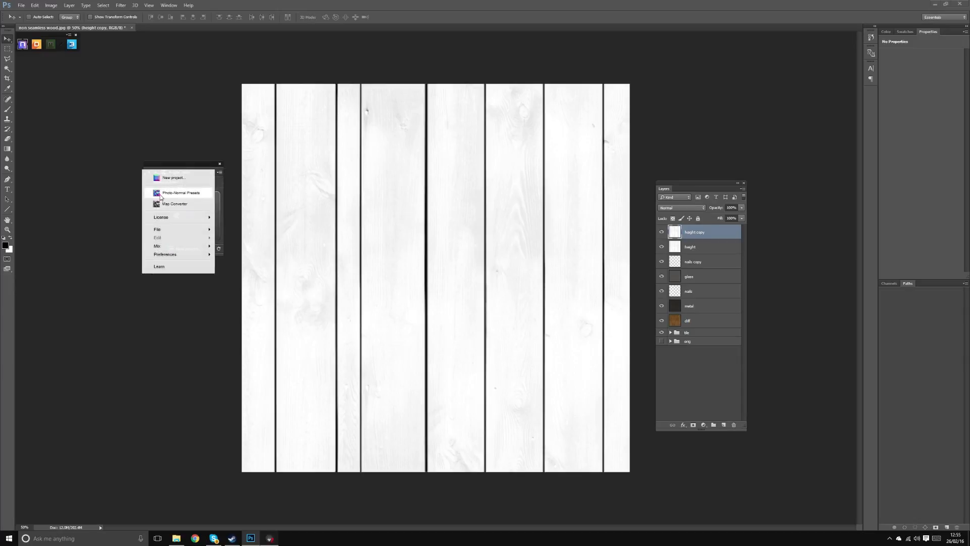
left_click(166, 195)
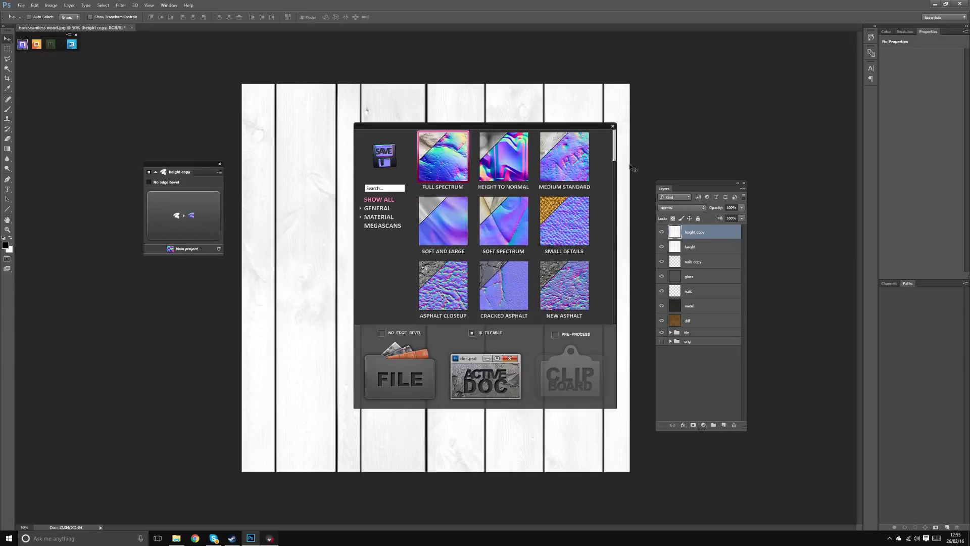
scroll(485, 235, "down", 10)
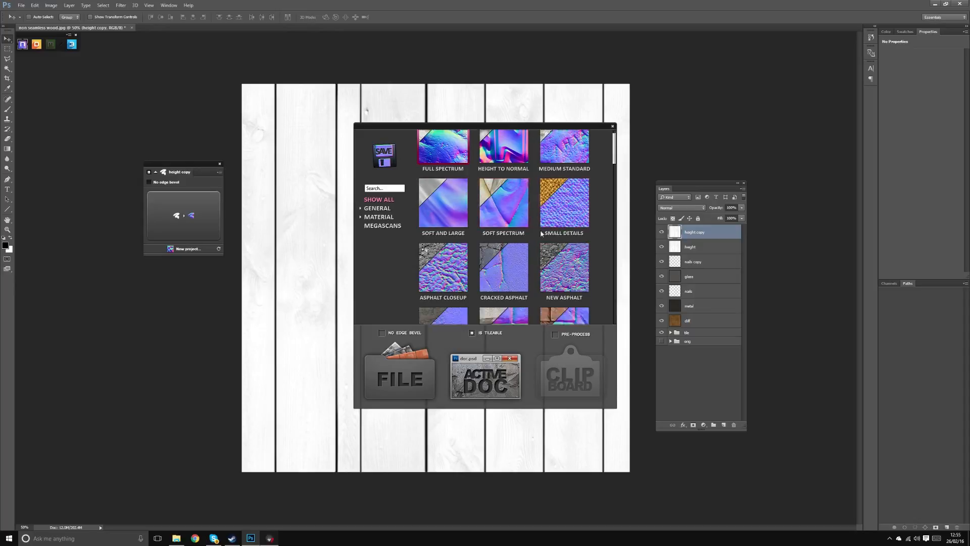
scroll(484, 221, "down", 3)
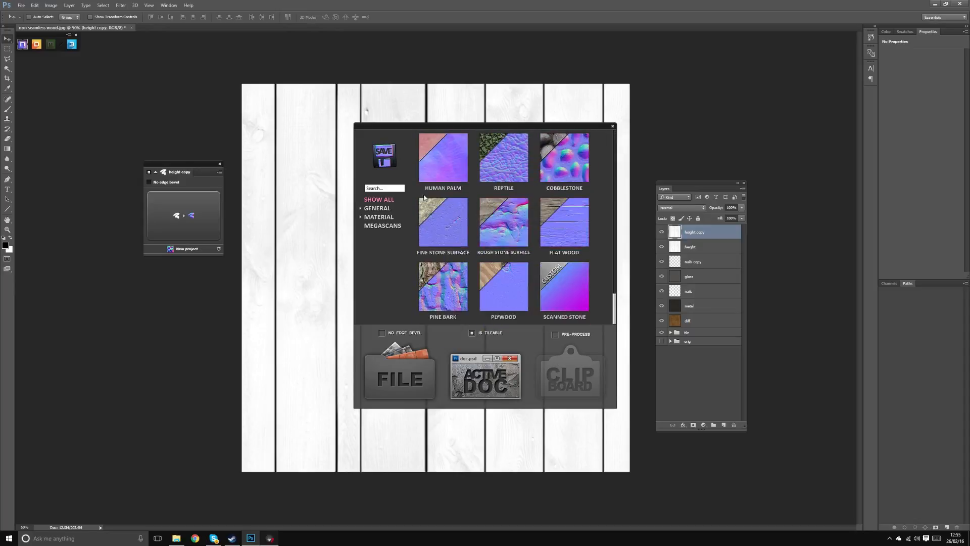
scroll(484, 189, "down", 3)
scroll(484, 189, "down", 5)
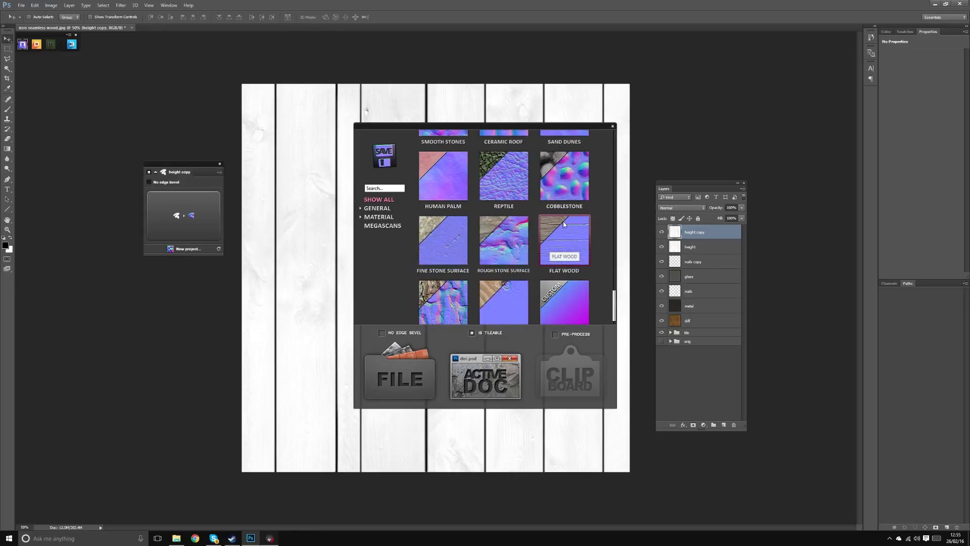
left_click(611, 127)
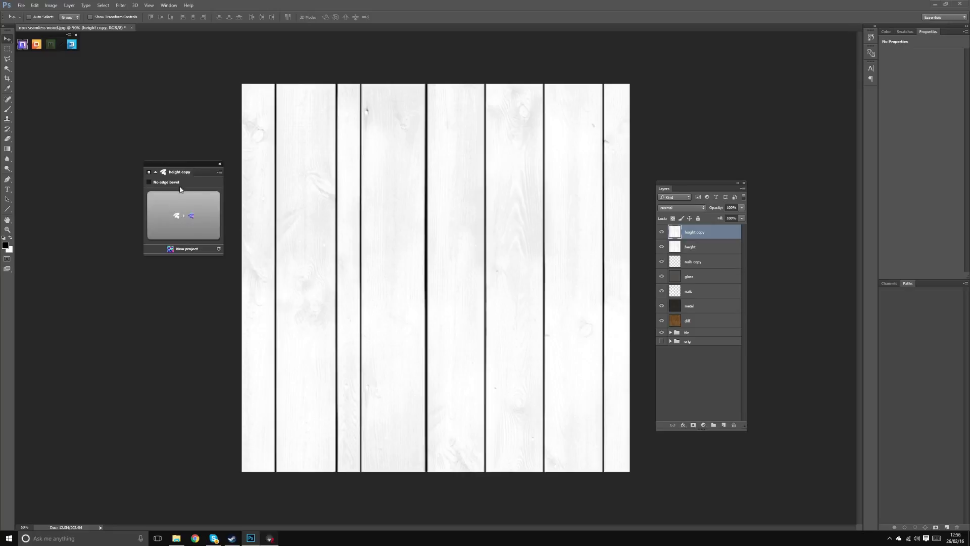
Convert the height copy layer to a normal map with NDO and merge the resulting NORMAL group into one layer.
left_click_drag(191, 163, 198, 99)
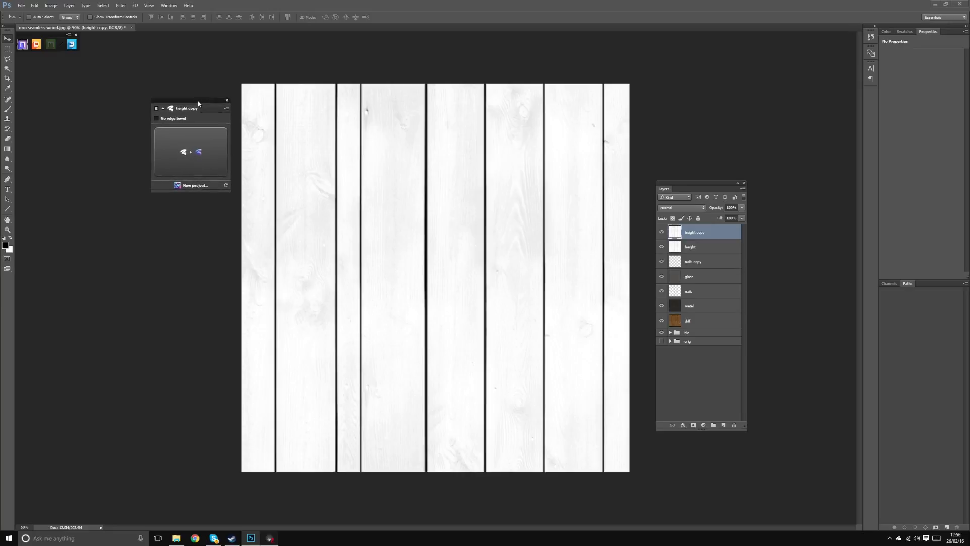
left_click(197, 150)
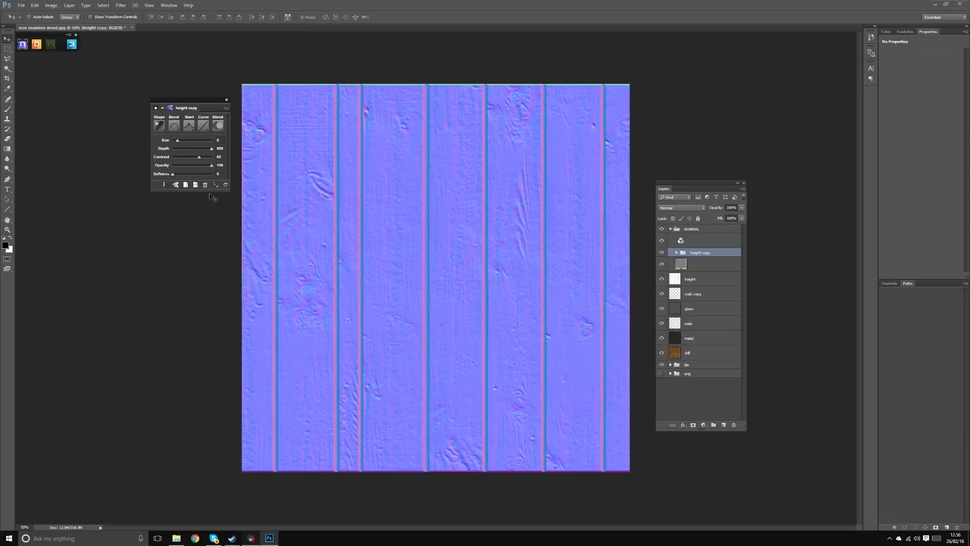
left_click(699, 234)
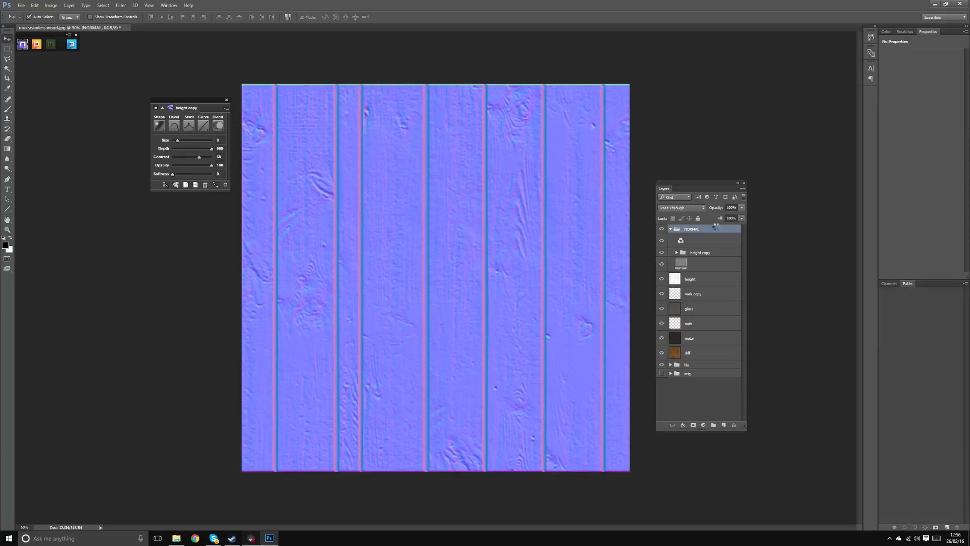
key("ctrl+e")
Hide the NORMAL layer and duplicate the height layer.
left_click(662, 232)
left_click(695, 247)
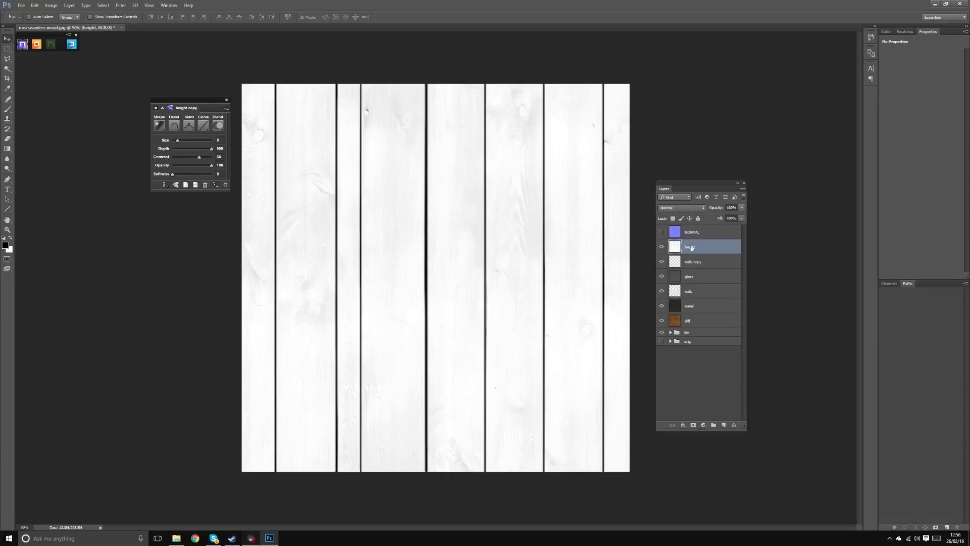
key("ctrl+j")
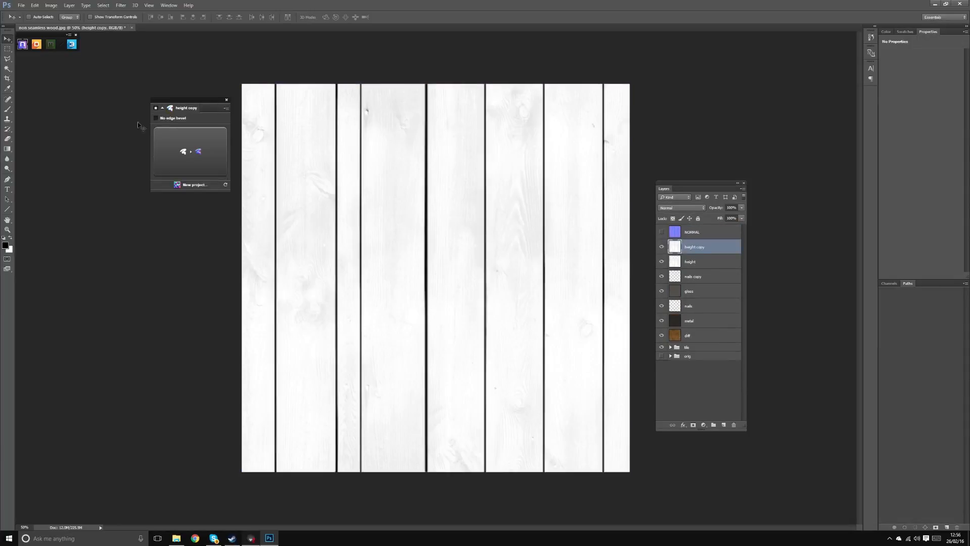
Generate a tileable normal map from the active document using the Flat Wood photo-normal preset.
left_click(225, 109)
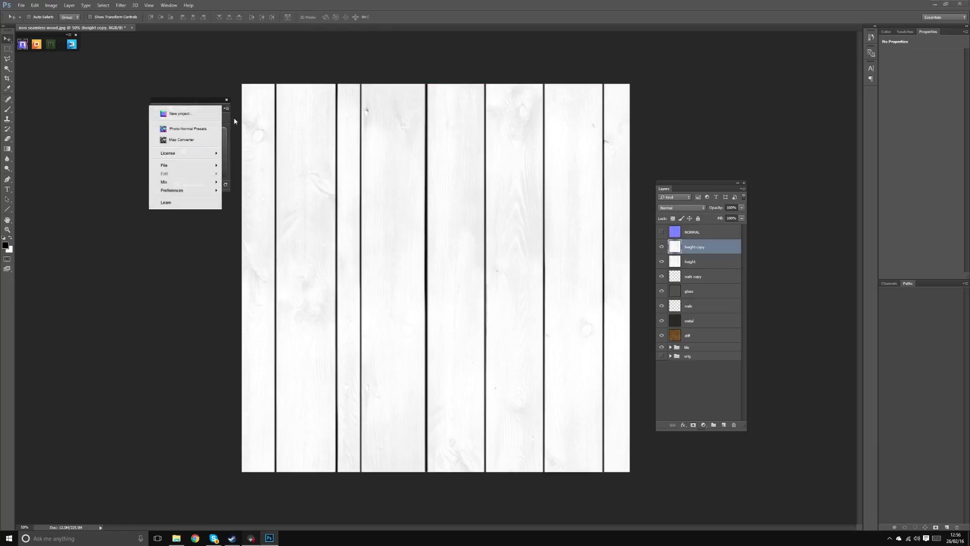
left_click(182, 128)
scroll(565, 263, "down", 5)
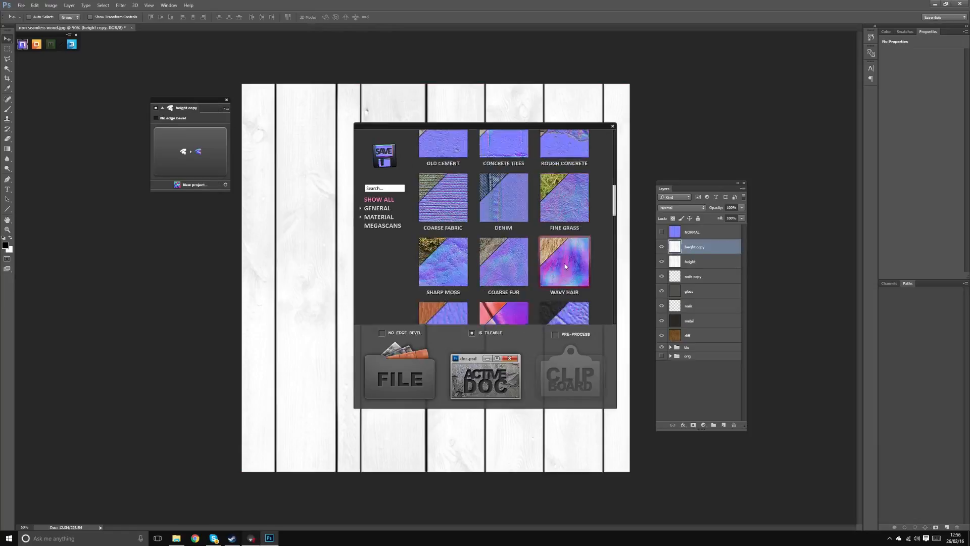
scroll(565, 261, "down", 8)
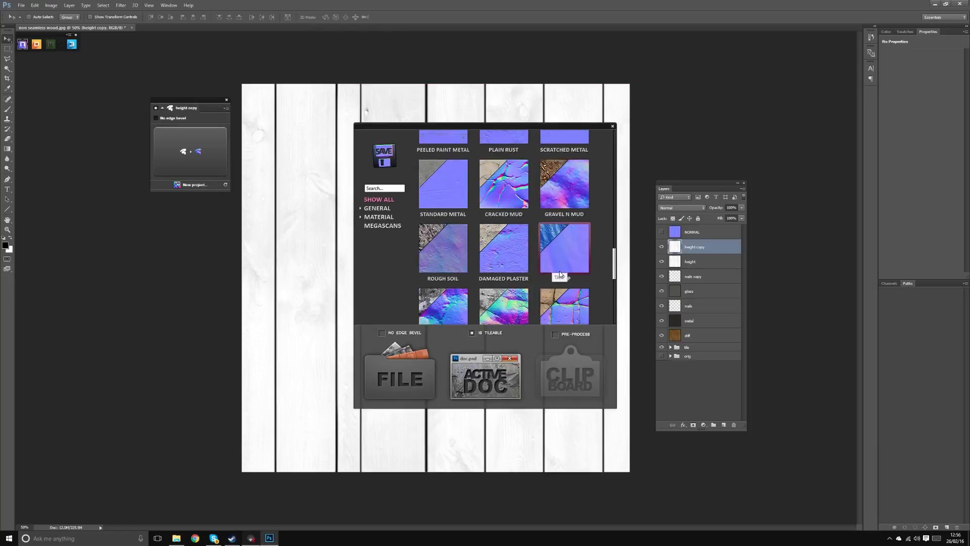
scroll(559, 272, "down", 5)
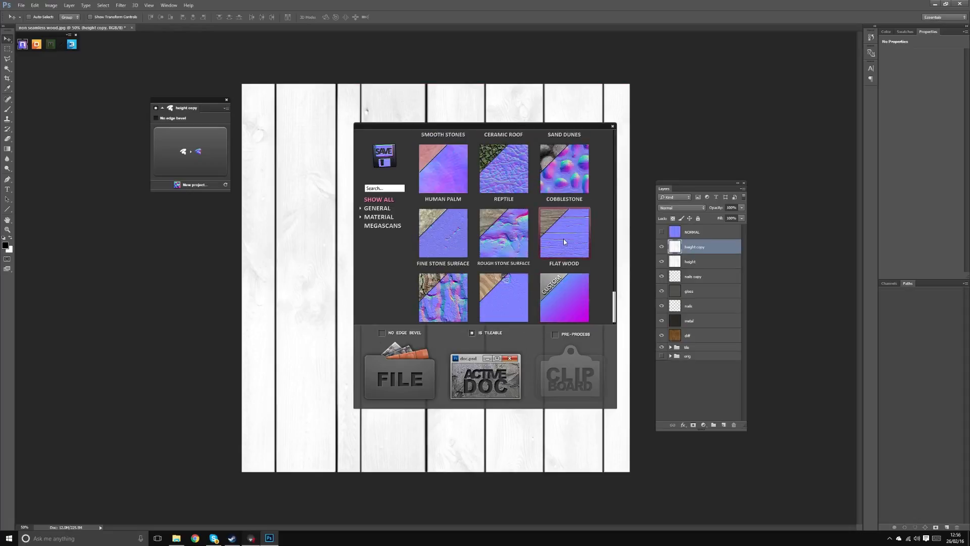
left_click(480, 391)
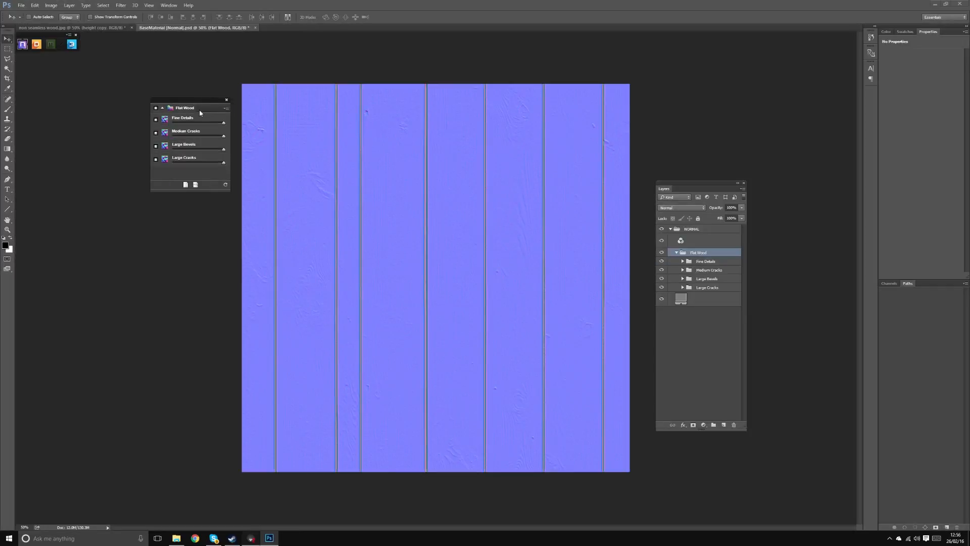
Weaken Large Cracks, Large Bevels and Medium Cracks of the Flat Wood normal, set Fine Details slightly below maximum, and merge the NORMAL group.
left_click(164, 162)
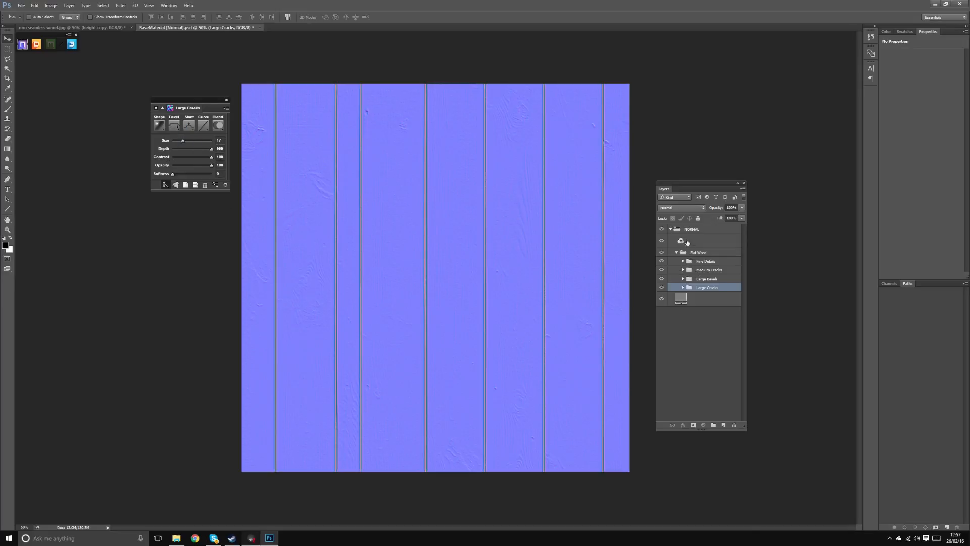
left_click(705, 254)
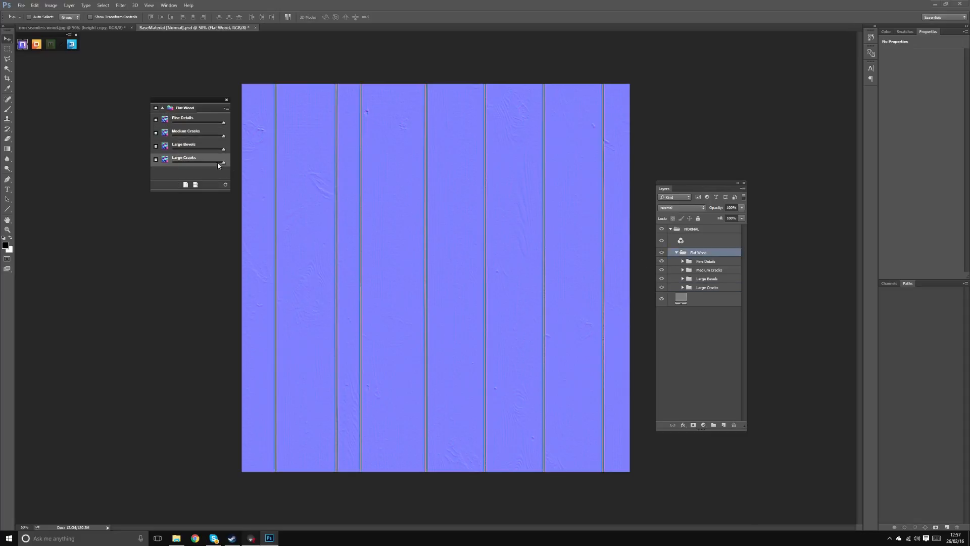
left_click(184, 162)
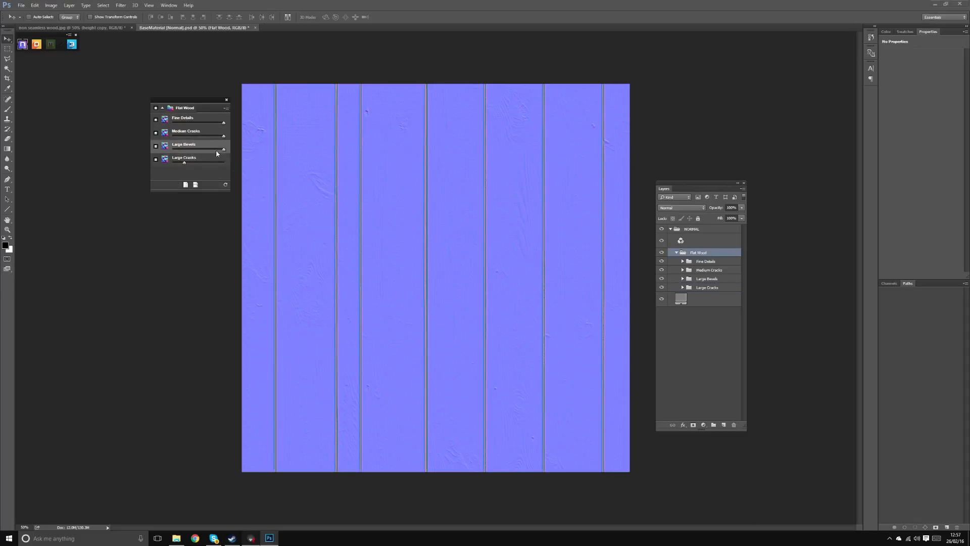
left_click_drag(222, 152, 190, 125)
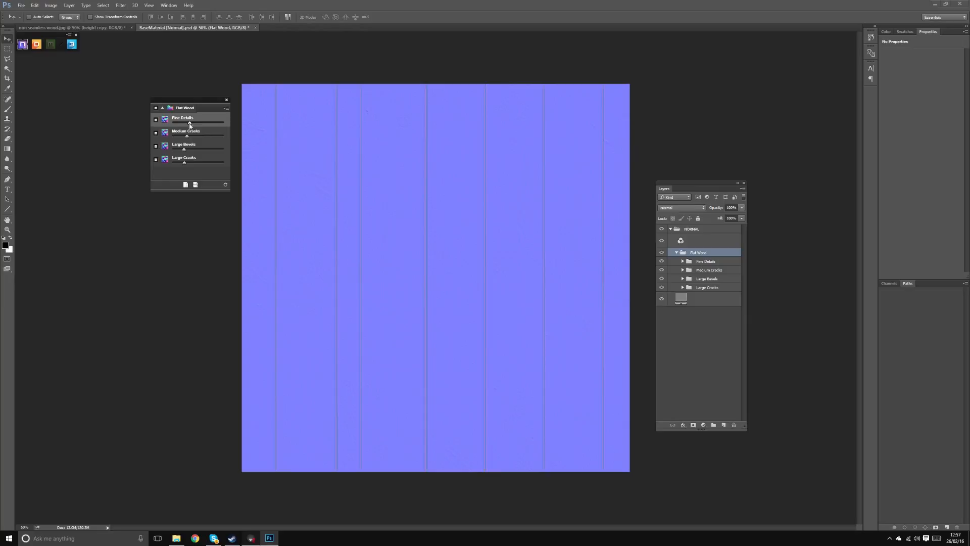
left_click(214, 129)
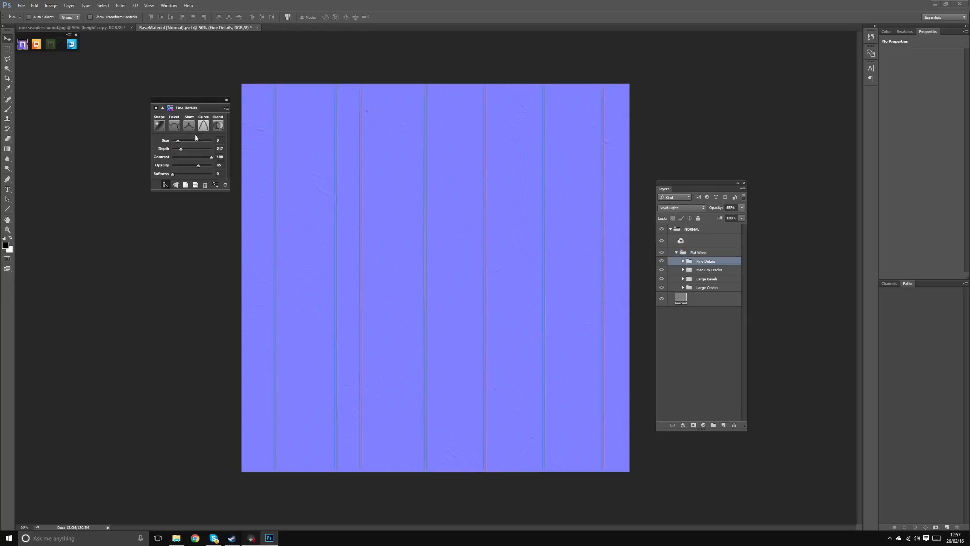
left_click(163, 109)
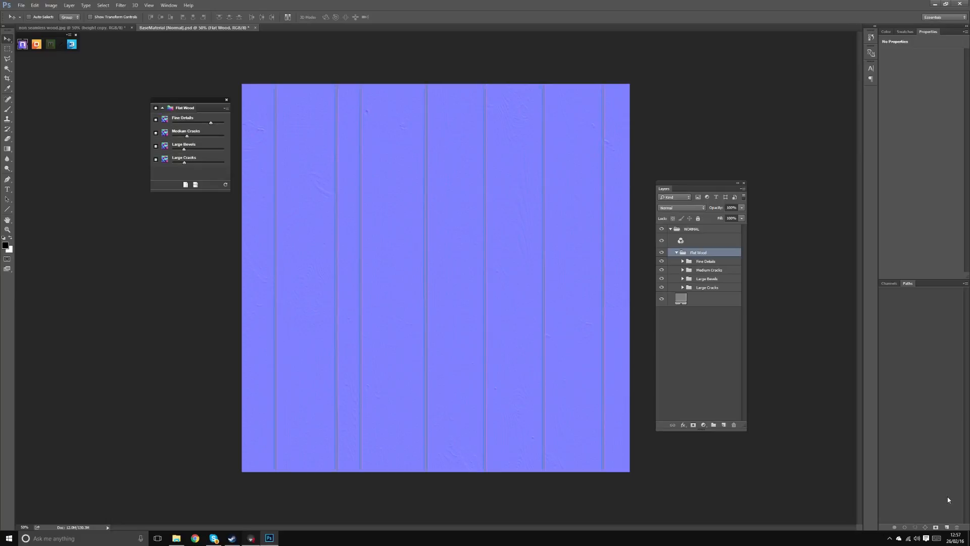
left_click(959, 446)
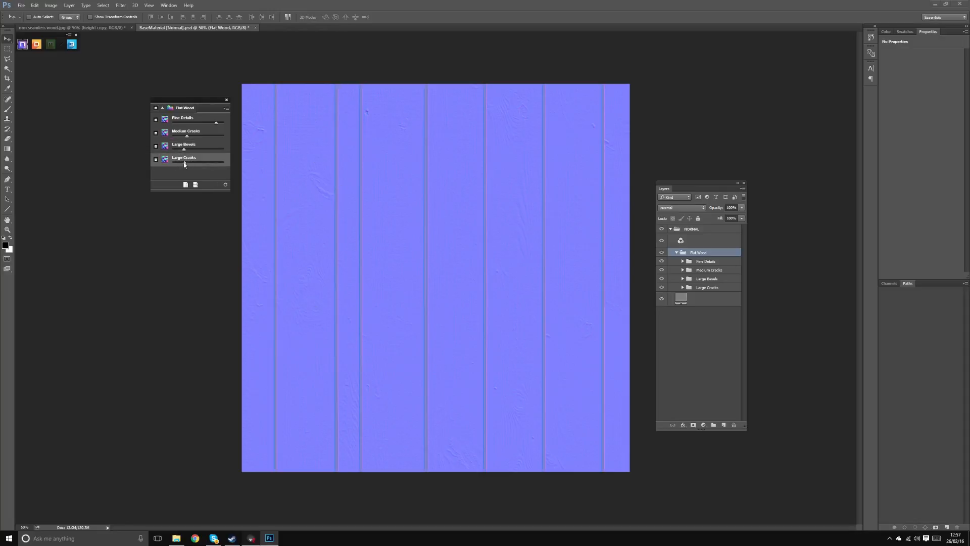
left_click(671, 230)
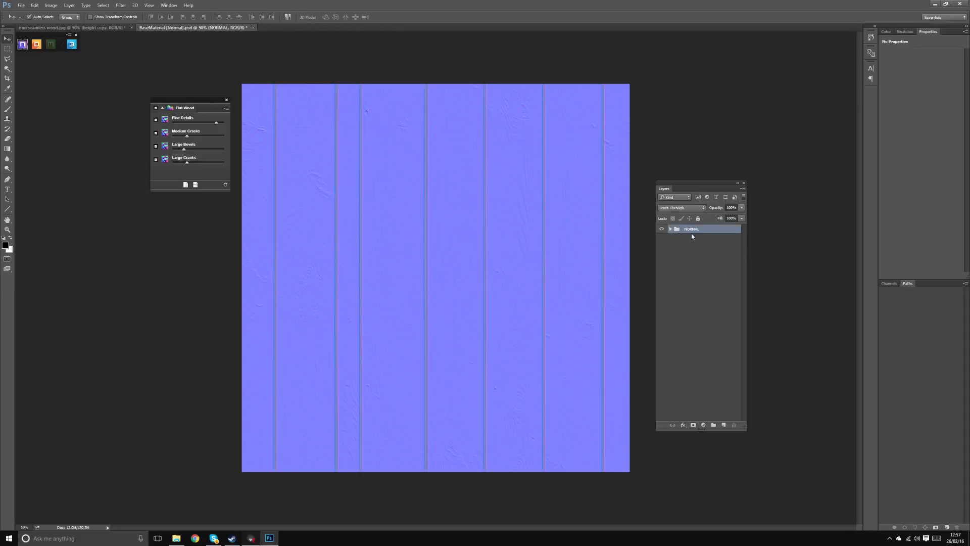
In the wood texture document, hide the height copy layer and place a duplicate of the diff layer directly below the NORMAL layer.
left_click(113, 29)
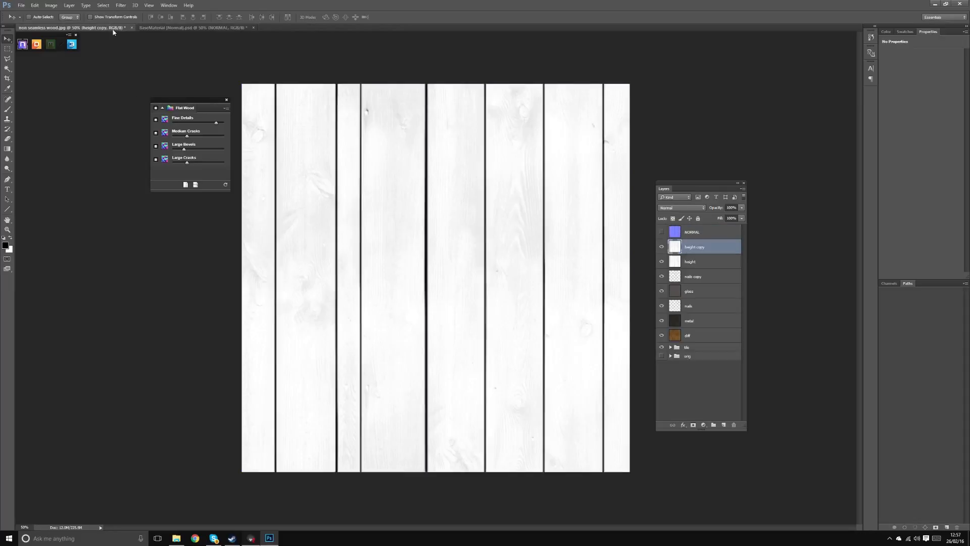
left_click(661, 247)
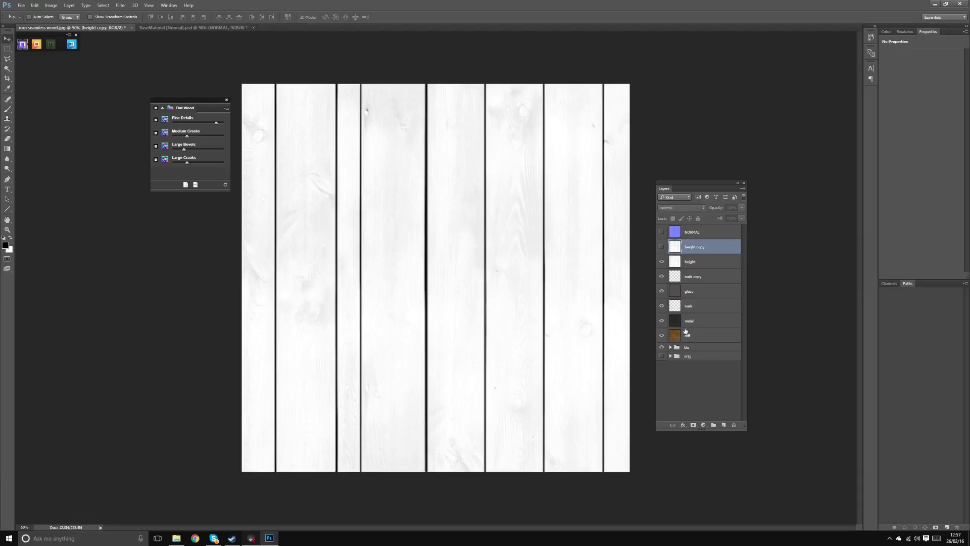
left_click(697, 335)
key("ctrl+j")
left_click_drag(704, 337, 667, 253)
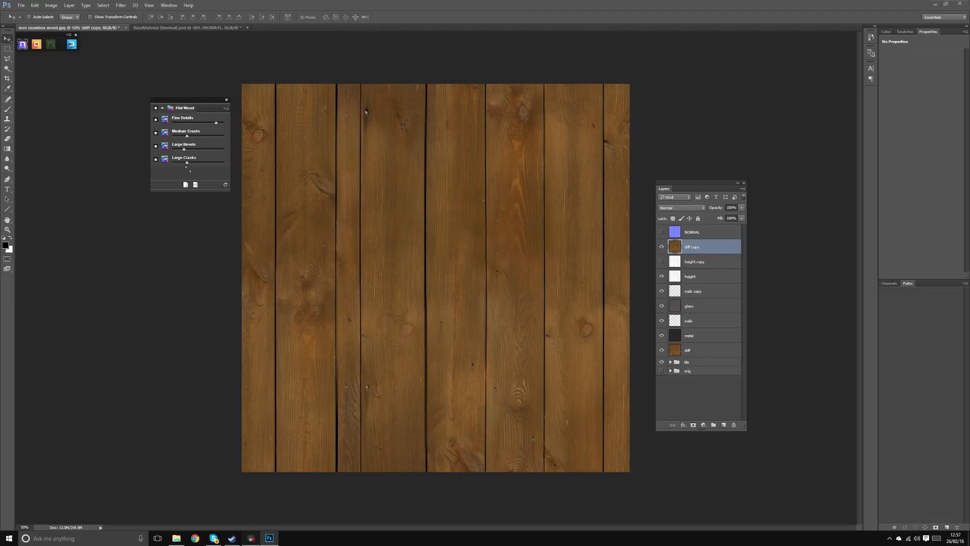
Generate a tileable normal map from the diff copy in the active document using the Flat Wood photo-normal preset.
left_click(227, 108)
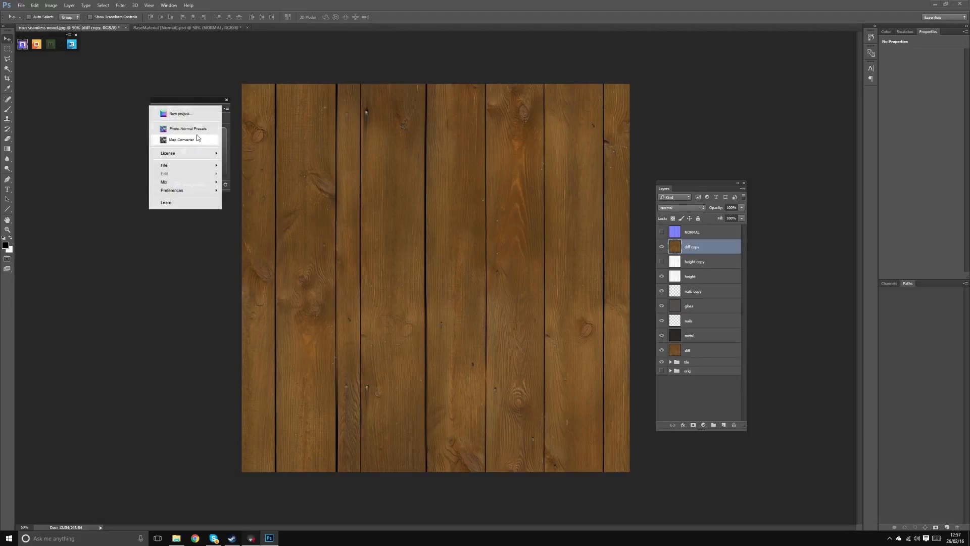
left_click(192, 129)
scroll(573, 265, "down", 5)
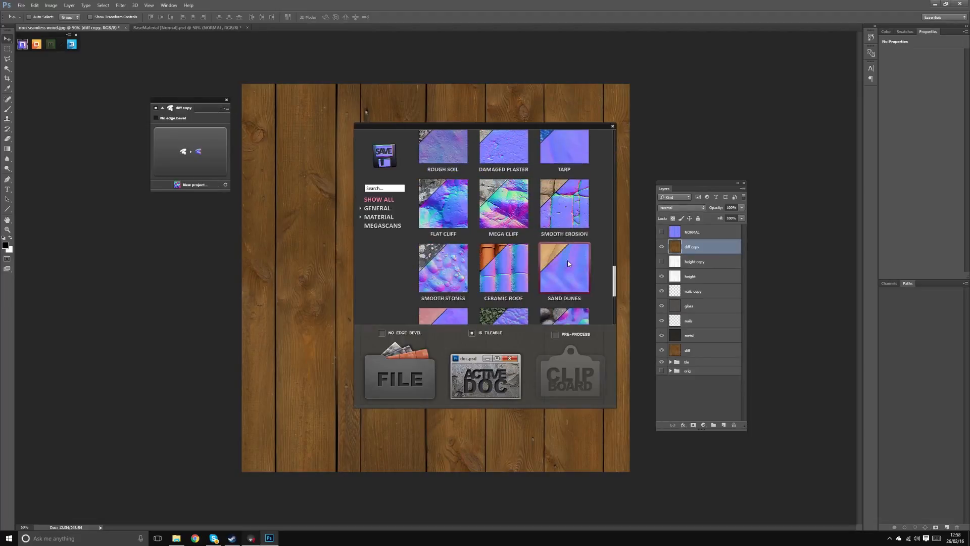
left_click(566, 288)
left_click(497, 387)
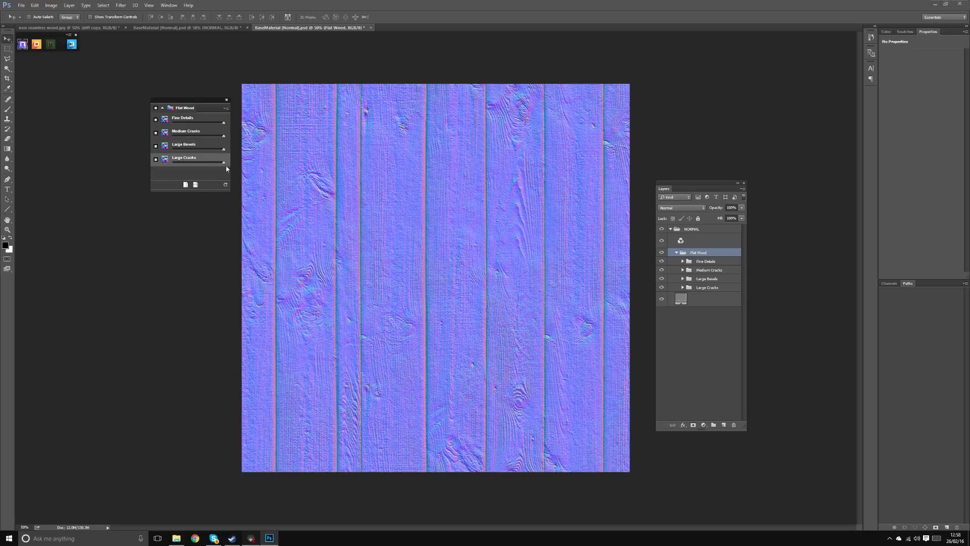
Reduce the Large Cracks, Large Bevels and Medium Cracks strength of the diff-based normal strongly and Fine Details moderately.
left_click_drag(224, 163, 197, 163)
left_click_drag(198, 166, 182, 163)
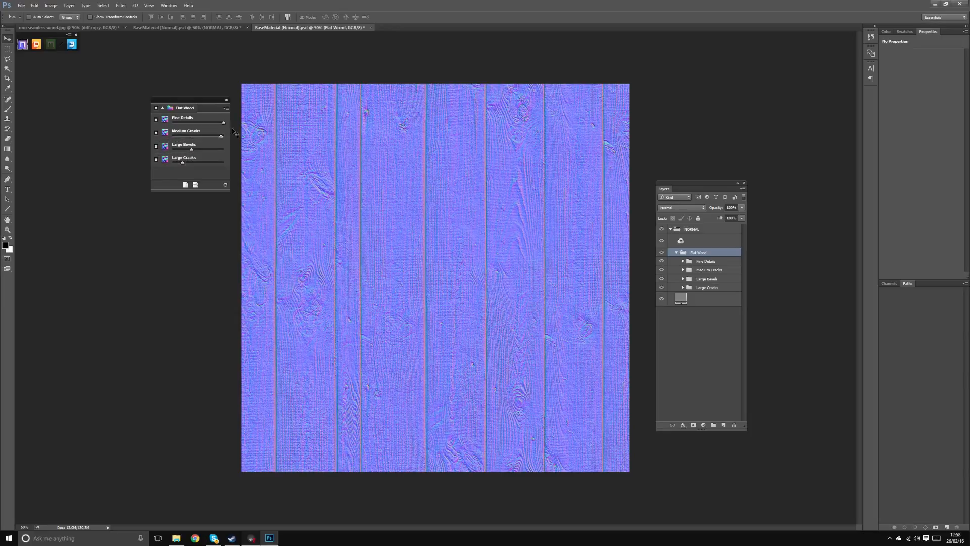
left_click_drag(201, 124, 186, 149)
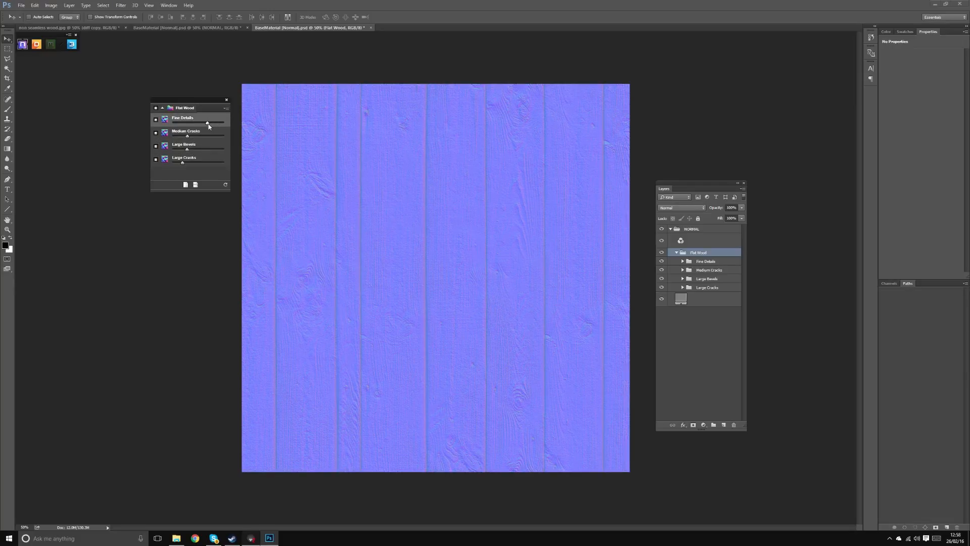
Merge the diff-based NORMAL group and copy it as a new layer into the height-based normal document.
left_click(688, 234)
key("ctrl+e")
key("ctrl+a")
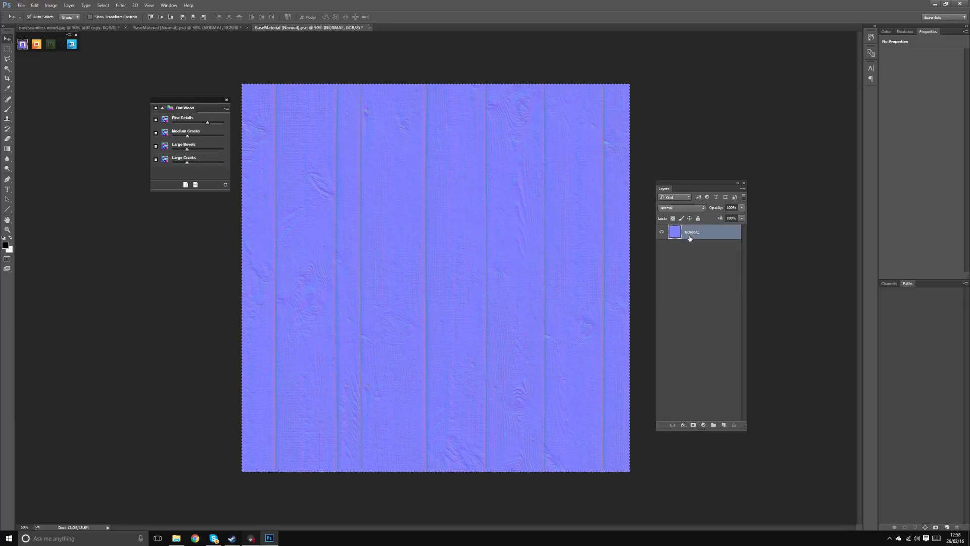
left_click(210, 29)
key("ctrl+v")
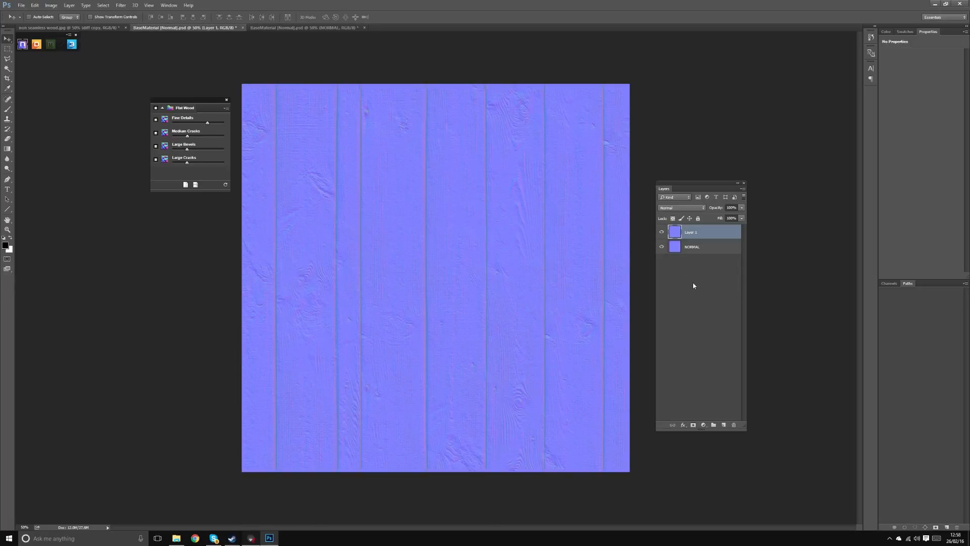
Close the diff-based normal document without saving it.
left_click(332, 29)
left_click(364, 28)
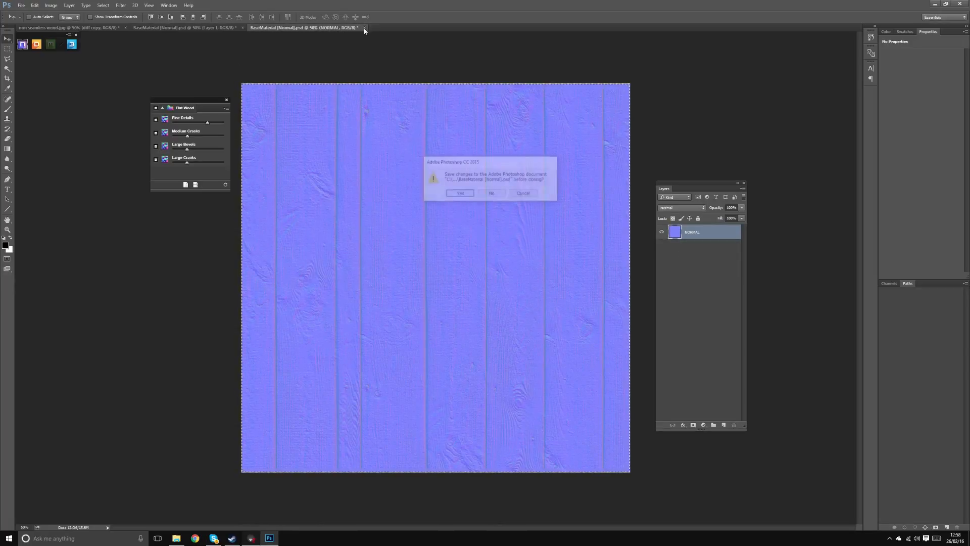
left_click(502, 197)
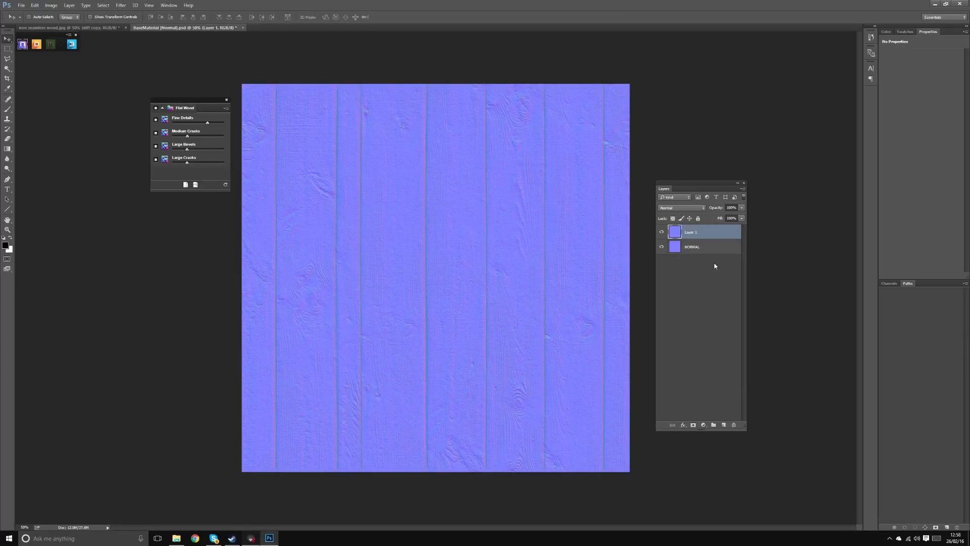
Rename the lower NORMAL layer as height and the pasted Layer 1 as diff.
double_click(692, 247)
type("height")
key("Return")
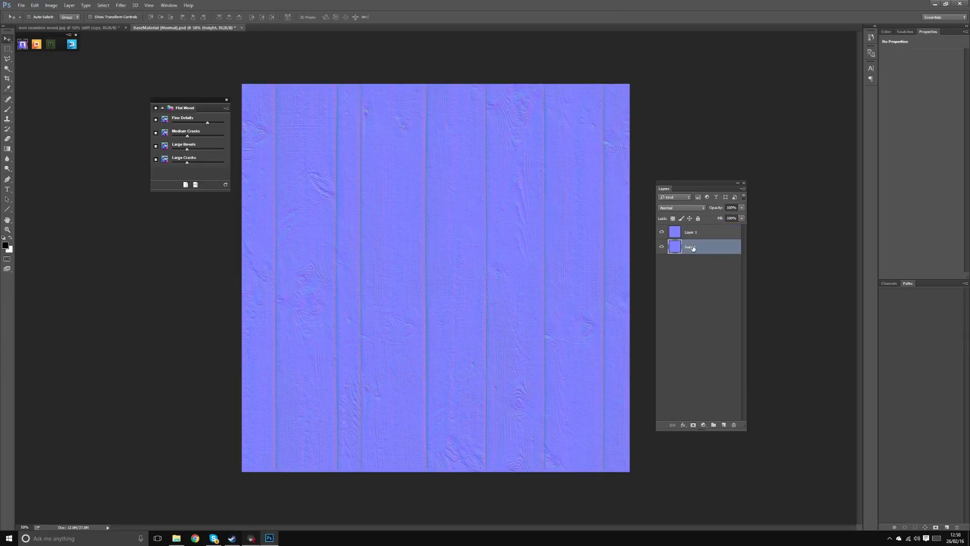
double_click(689, 232)
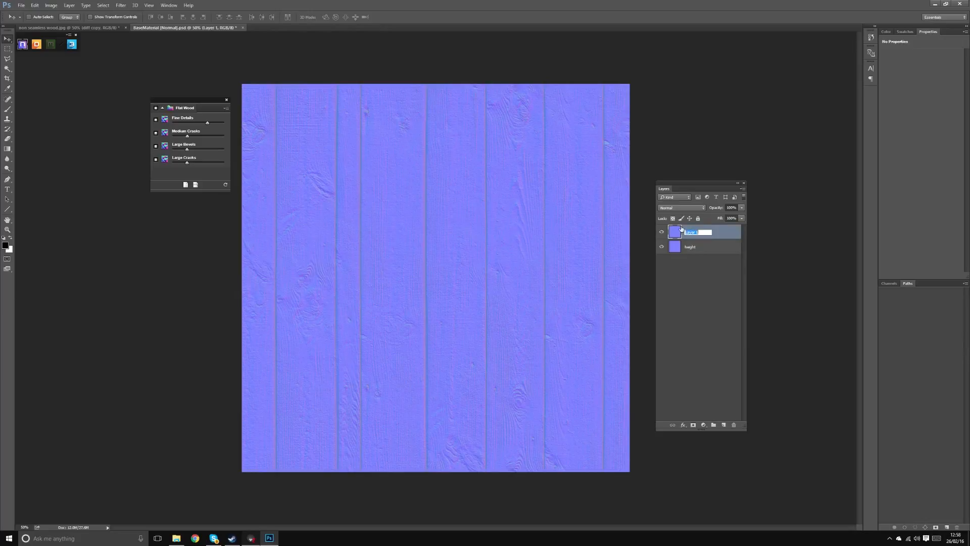
type("c")
type("iff")
key("Return")
Compare the diff and height normals and set the diff layer's blend mode to Overlay.
left_click(662, 233)
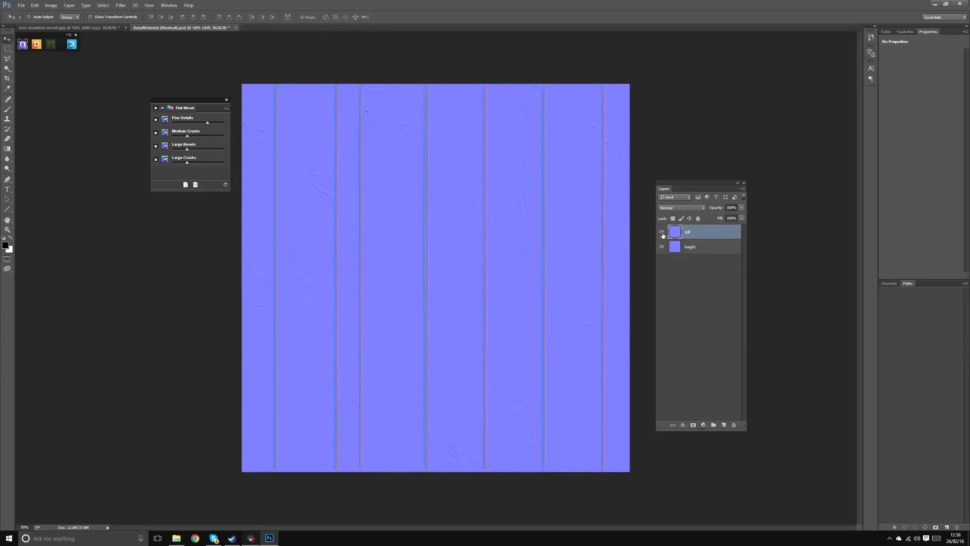
left_click(663, 235)
left_click(663, 235)
left_click(663, 235)
left_click(663, 235)
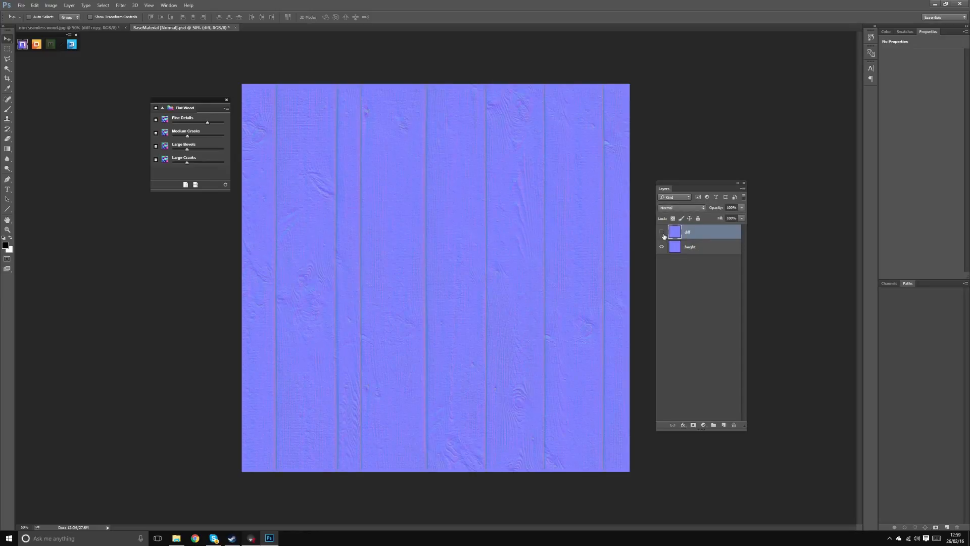
left_click(681, 208)
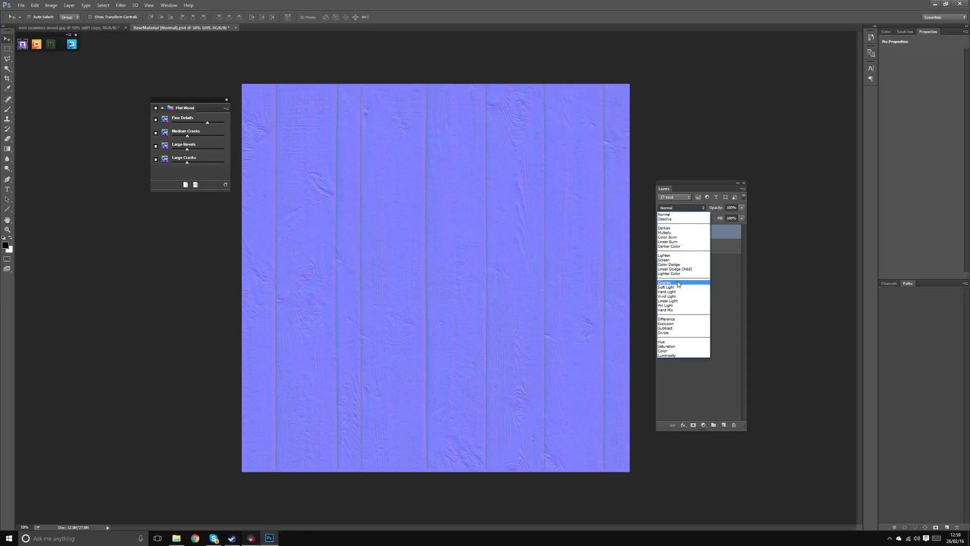
left_click(678, 283)
Compare the normal map with the diff overlay layer shown and hidden.
left_click(663, 233)
left_click(662, 233)
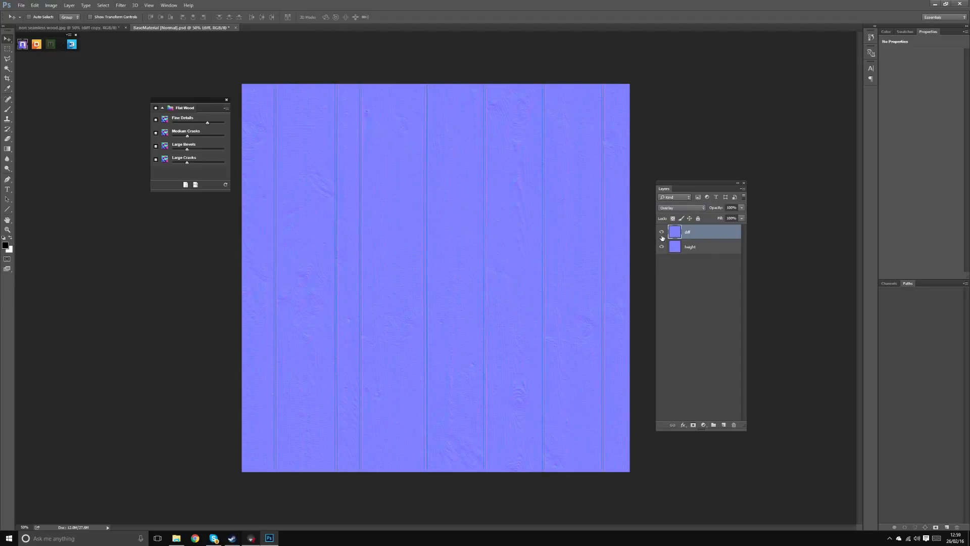
left_click(661, 234)
left_click(662, 234)
left_click(662, 233)
left_click(662, 234)
left_click(662, 234)
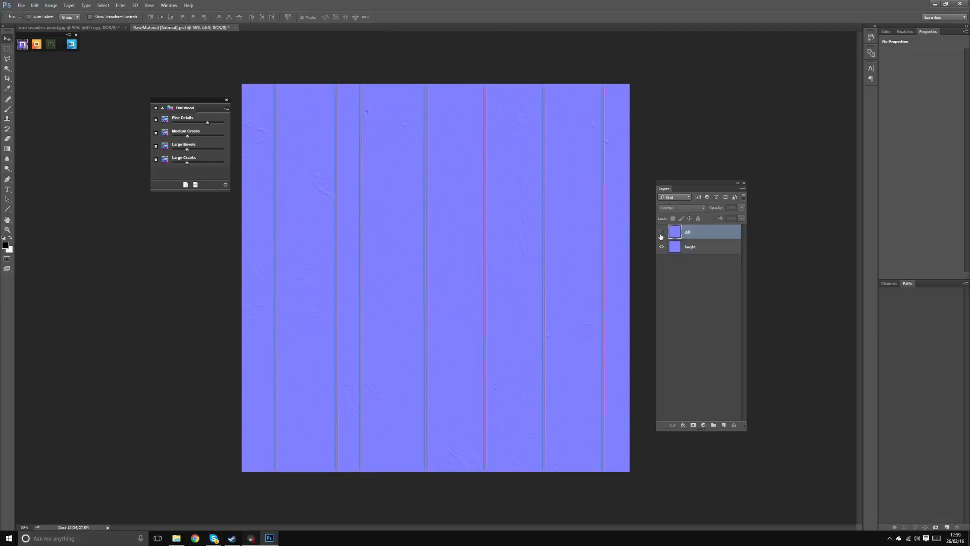
left_click(662, 233)
Exclude the blue channel from the diff layer's blending and compare the normal map with the layer shown and hidden.
double_click(708, 231)
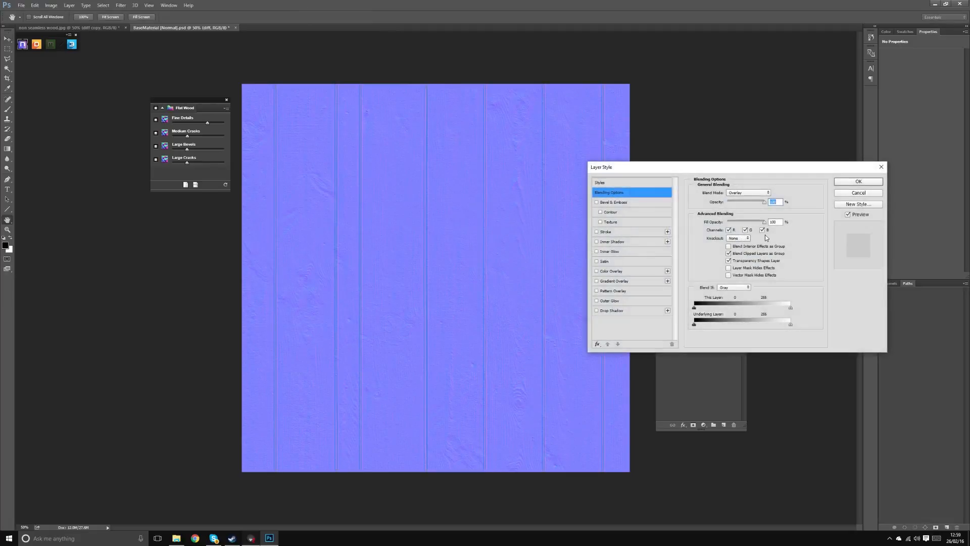
left_click(859, 181)
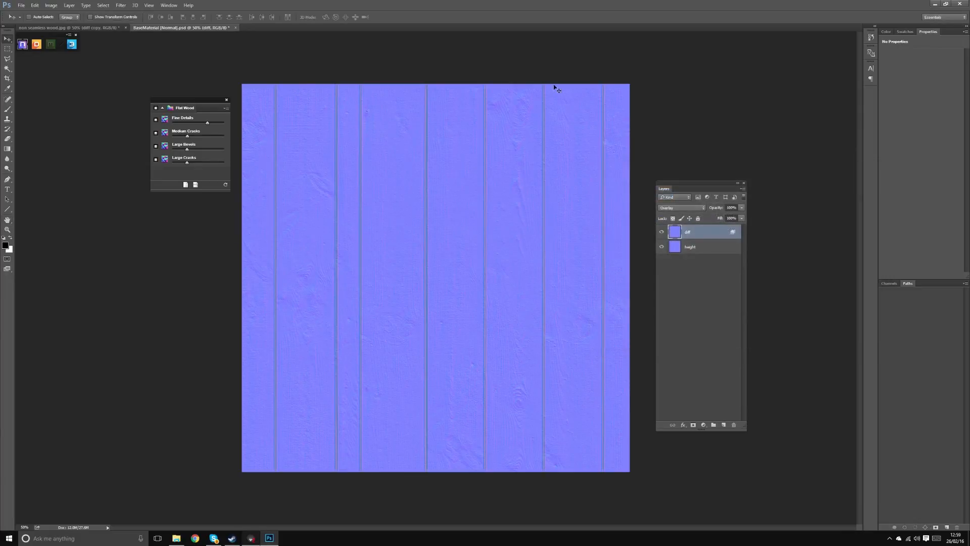
left_click(661, 231)
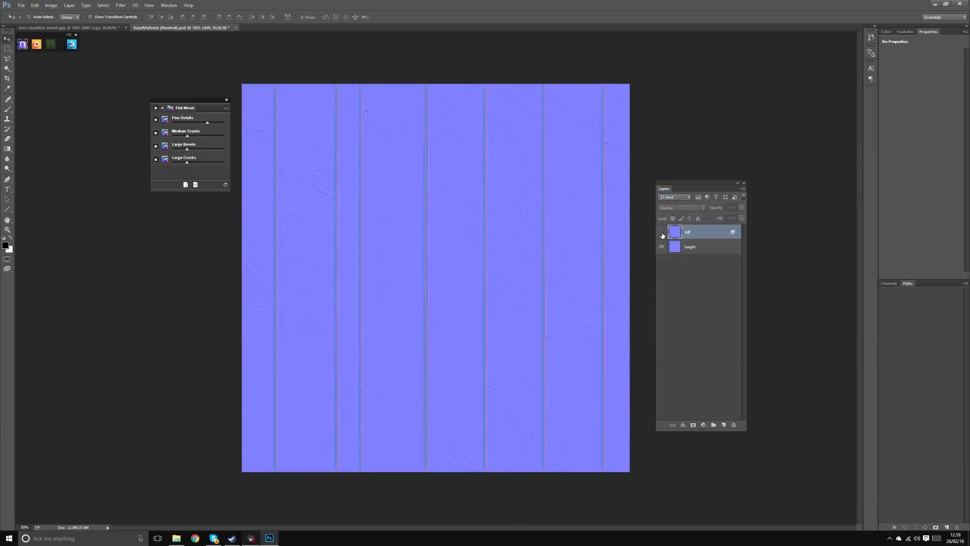
left_click(661, 233)
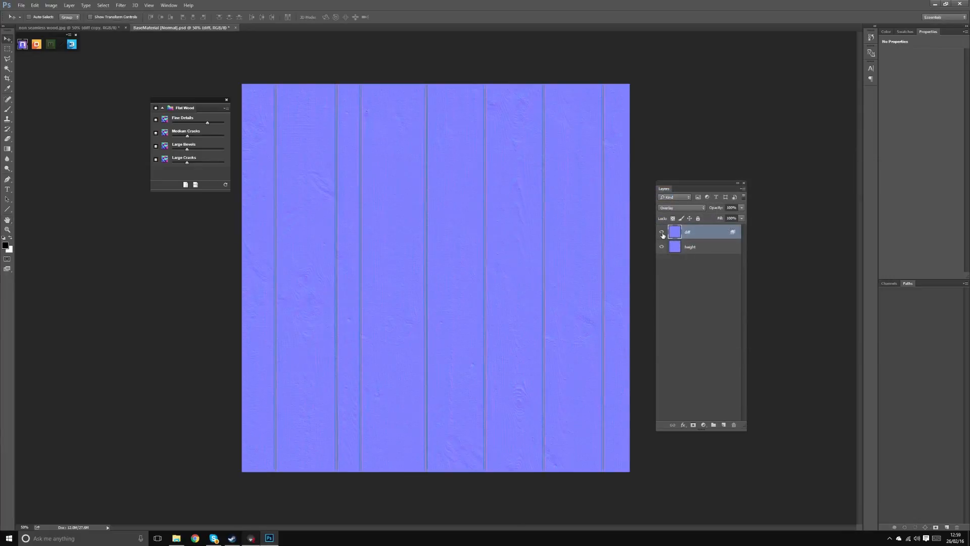
Save the combined normal map as the Targa file wood_nrm in the wood tile folder on the Desktop.
left_click(709, 247, "shift")
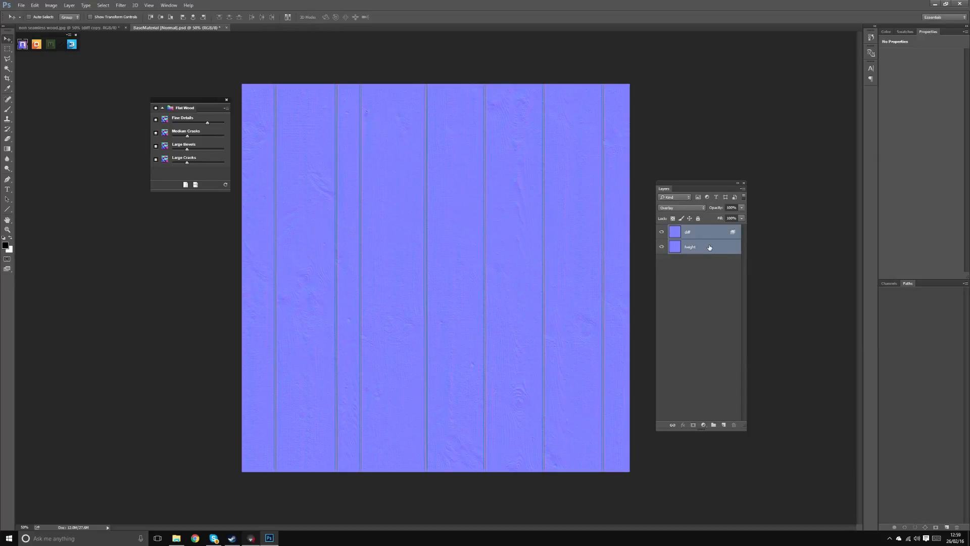
left_click(23, 6)
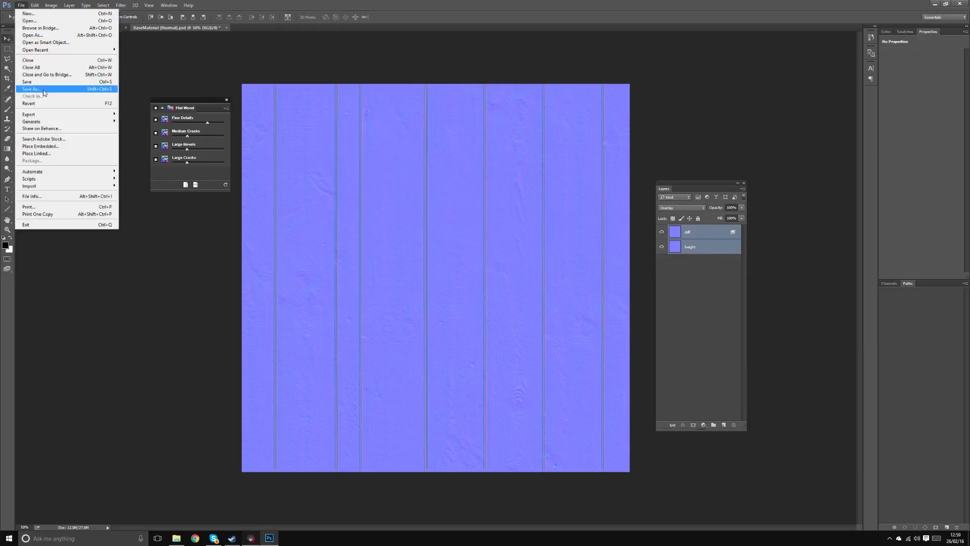
left_click(30, 86)
left_click(117, 245)
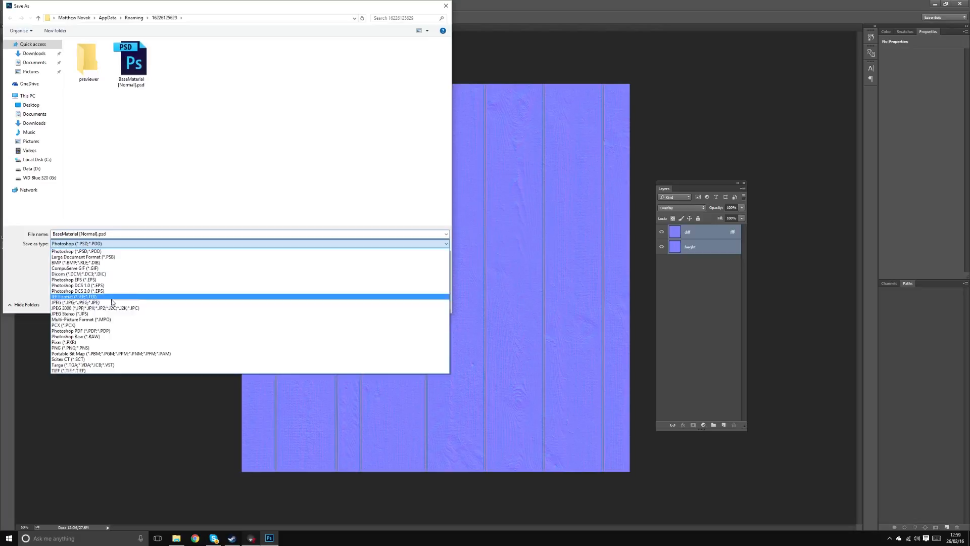
left_click(111, 366)
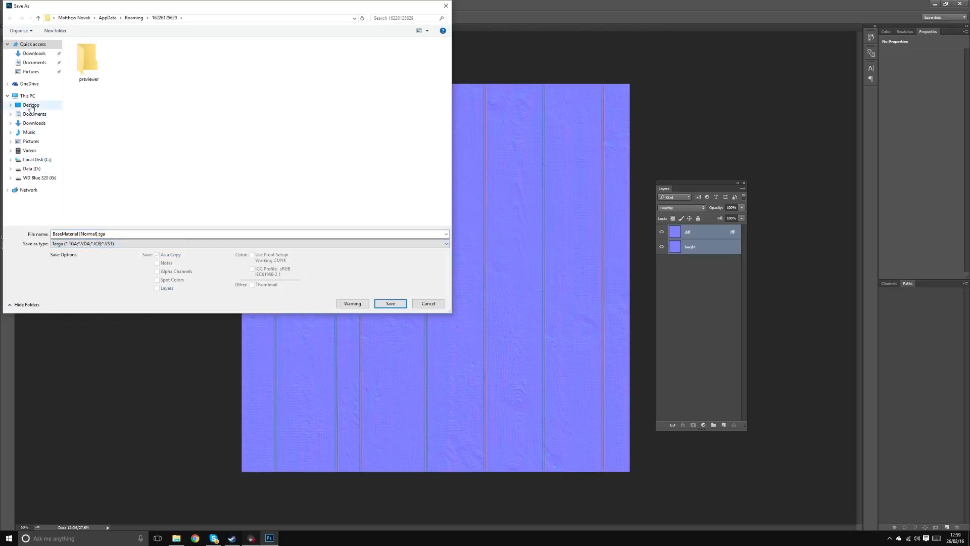
left_click(31, 104)
double_click(193, 60)
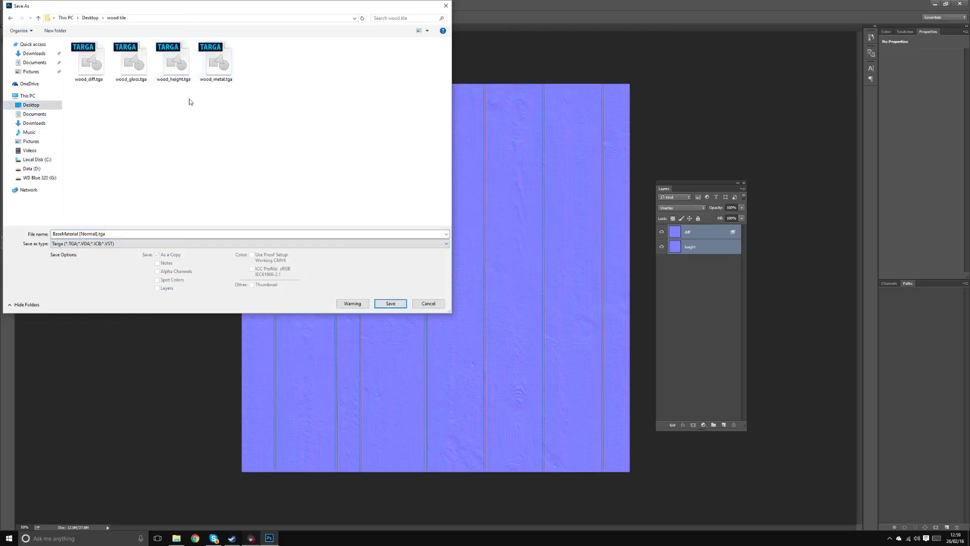
left_click(215, 61)
left_click_drag(95, 233, 66, 234)
type("normal")
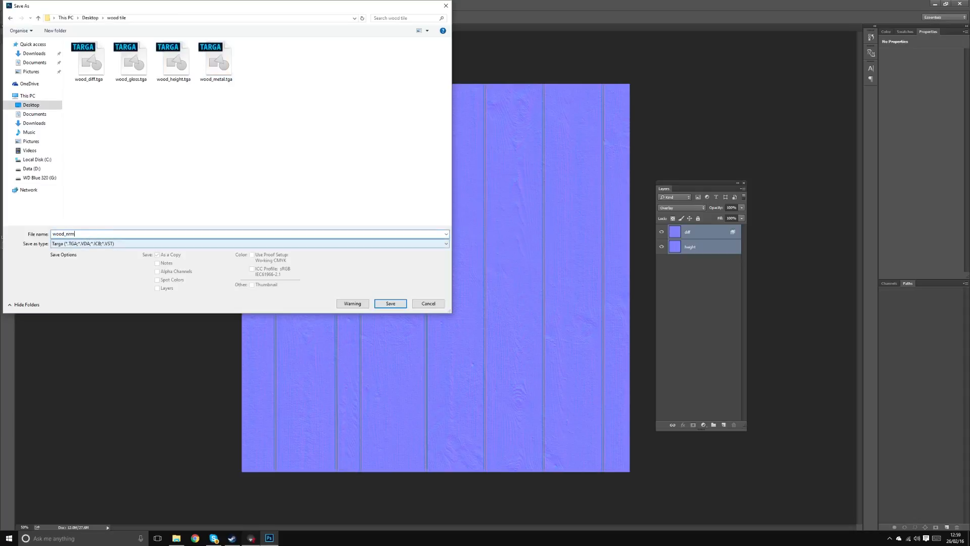
key("Return")
key("Return")
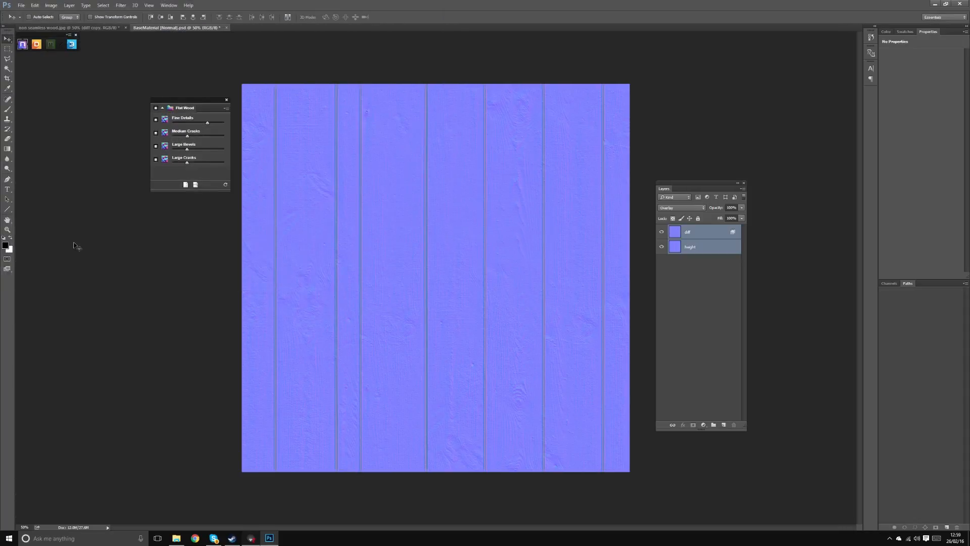
Switch to Marmoset Toolbag and load wood_nrm.tga as the wood material's normal map.
key("alt+Tab")
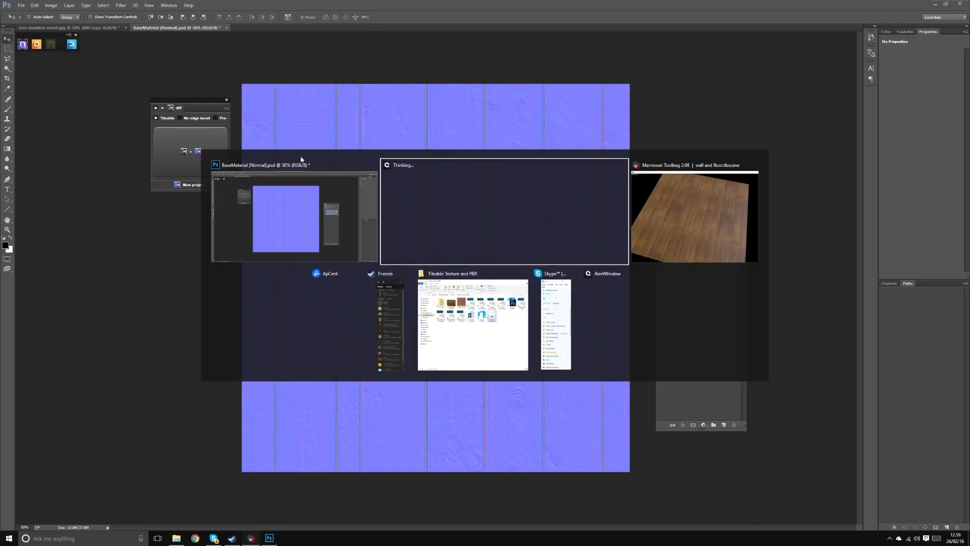
key("alt+Tab")
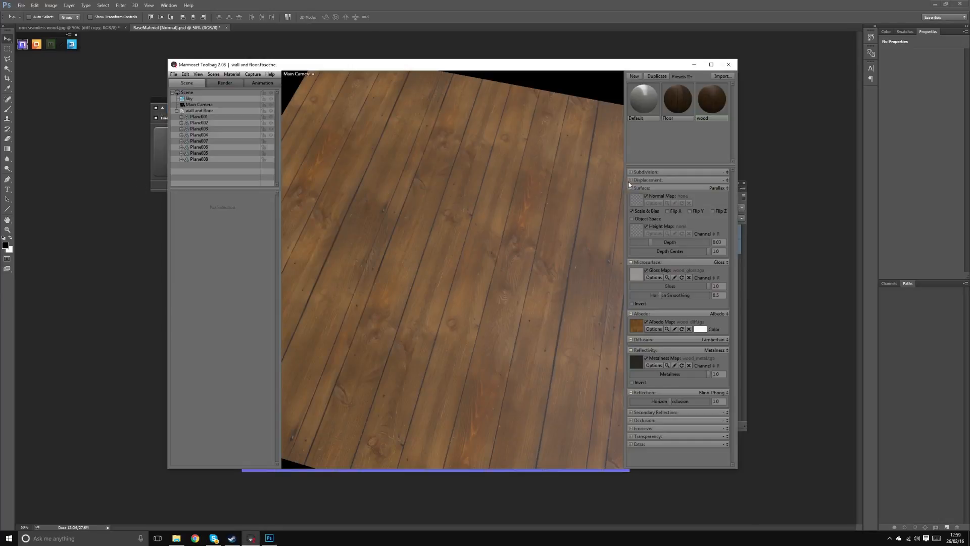
left_click(637, 200)
double_click(429, 140)
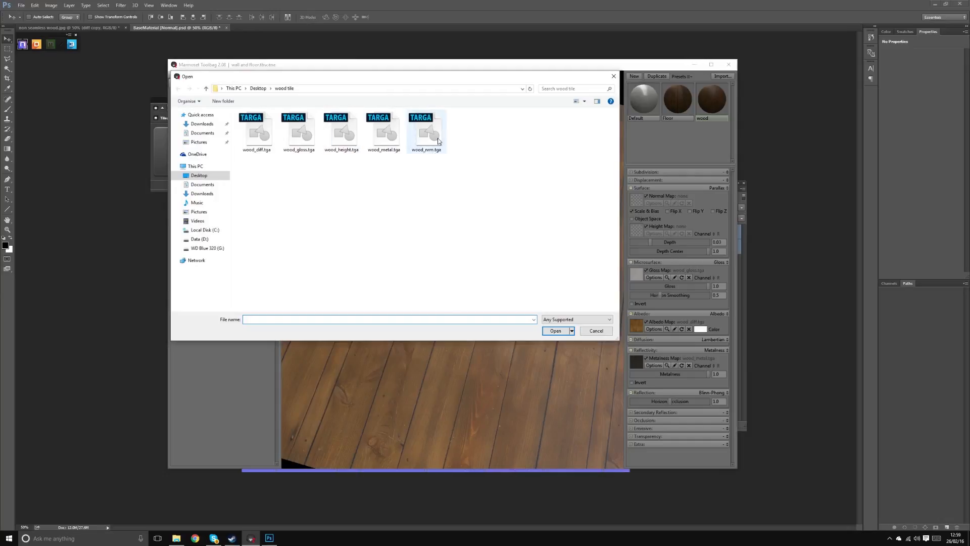
left_click_drag(518, 269, 574, 388)
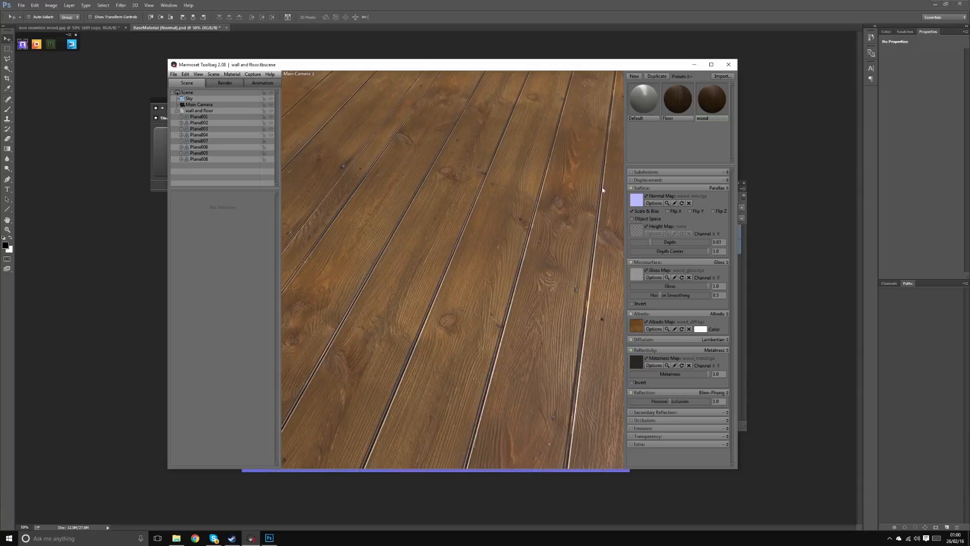
Toggle the normal map's Flip X and Flip Y options and compare the floor's shading from different angles.
left_click(668, 211)
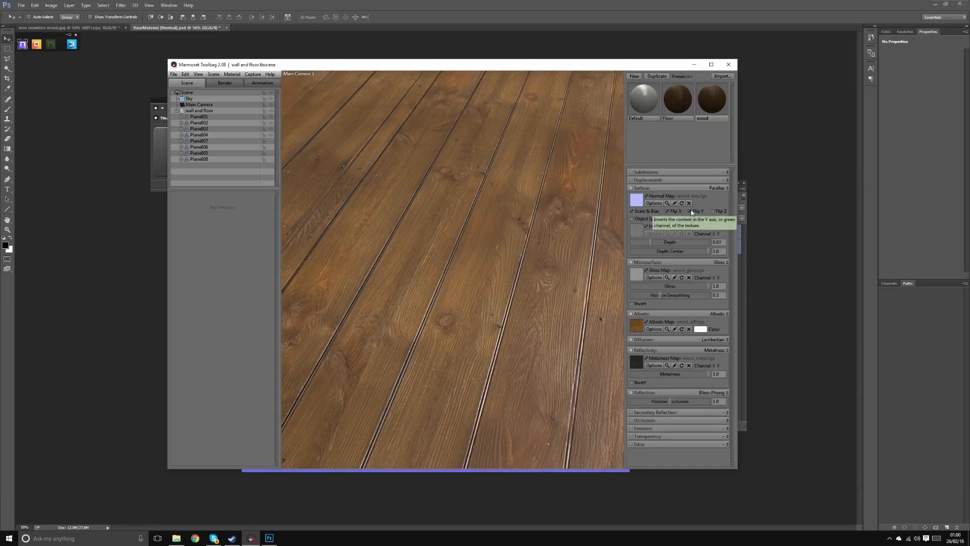
left_click(690, 211)
left_click_drag(613, 235, 566, 225)
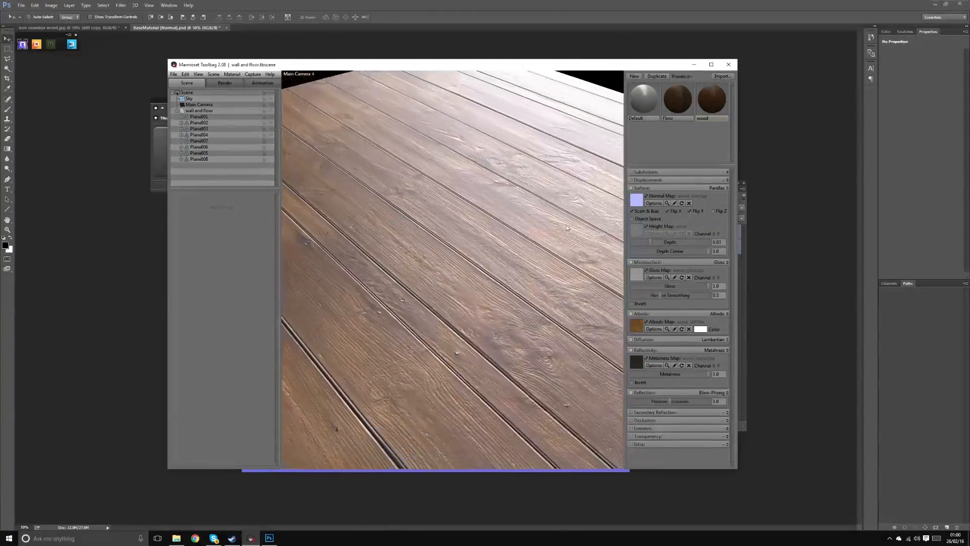
left_click(691, 211)
left_click(667, 211)
left_click(668, 211)
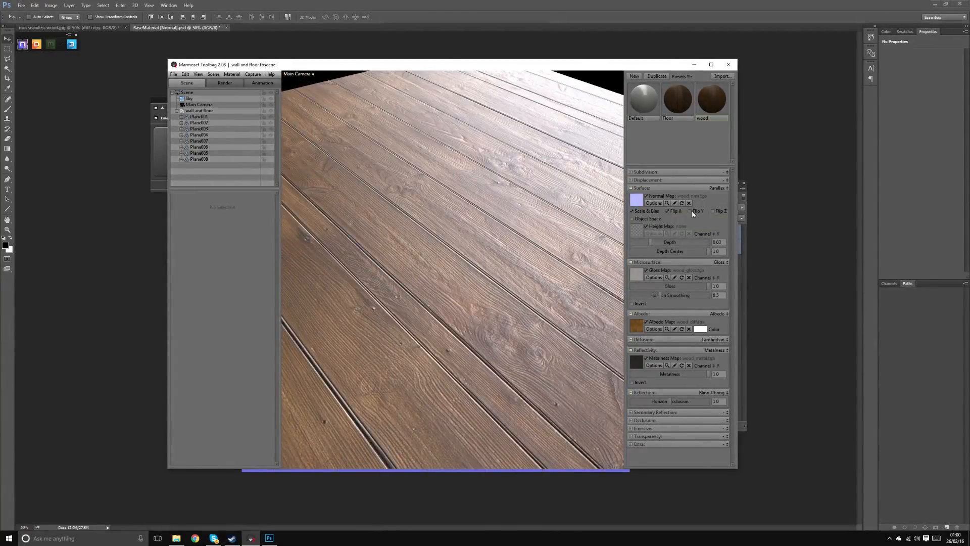
left_click_drag(566, 240, 488, 214)
Replace the scene's sky light with another preset from the sky browser.
left_click(189, 99)
left_click(259, 203)
left_click(410, 365)
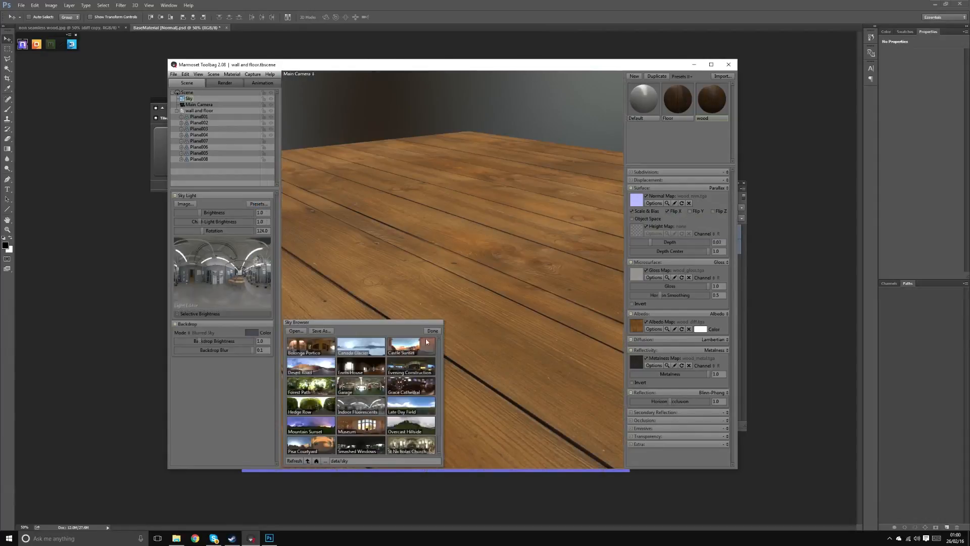
left_click(433, 330)
Examine the plank grooves under the new sky light with the normal map's X and Y flips switched on and off.
left_click_drag(581, 333, 670, 216)
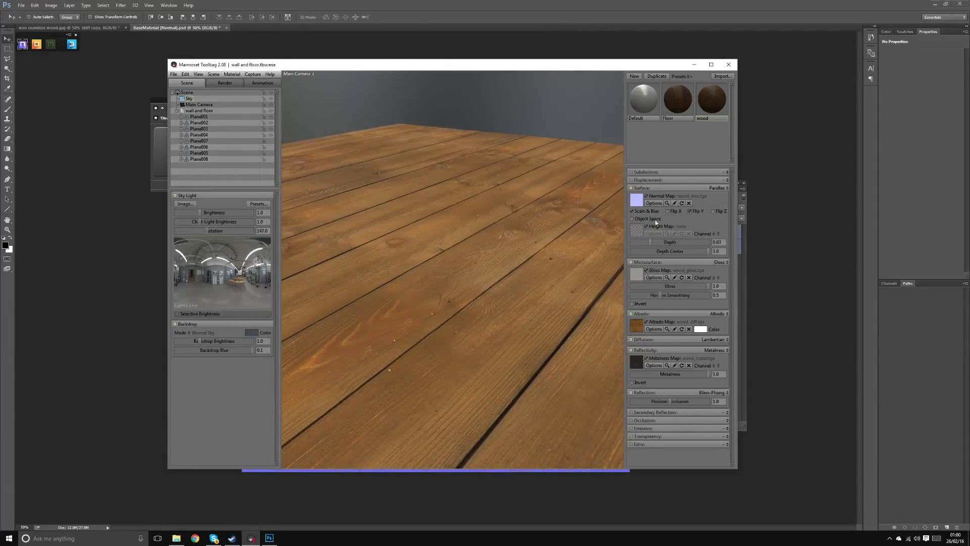
left_click_drag(596, 242, 494, 281)
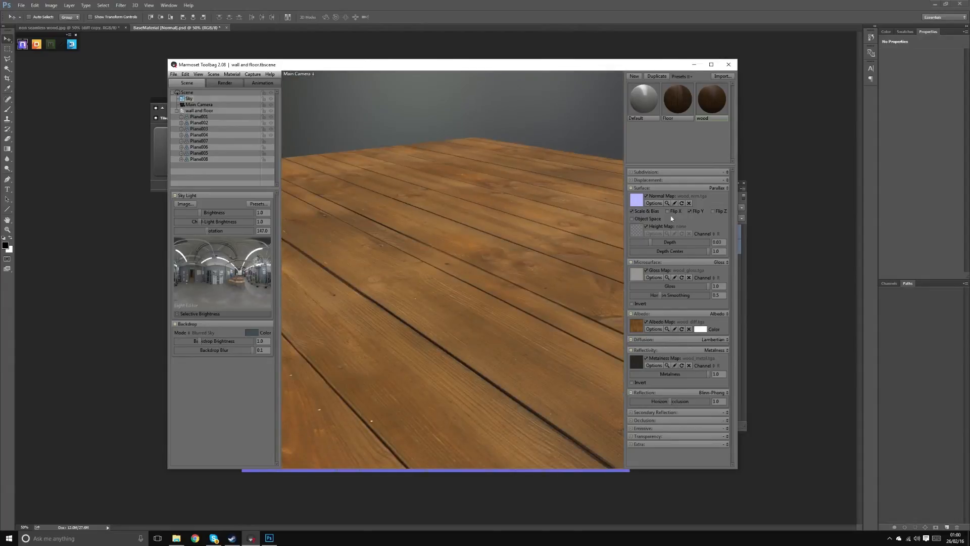
left_click(667, 211)
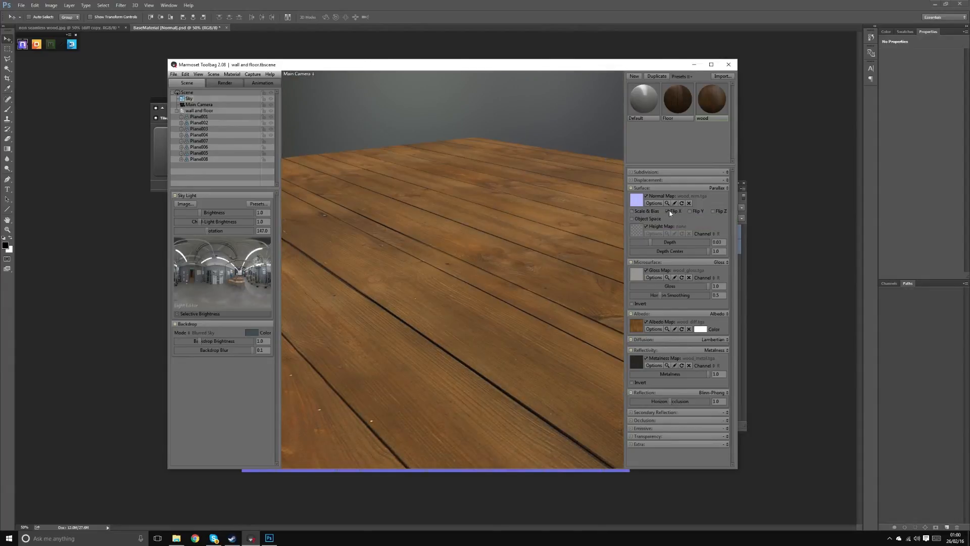
left_click(553, 251)
left_click_drag(553, 250, 537, 129)
left_click(538, 129)
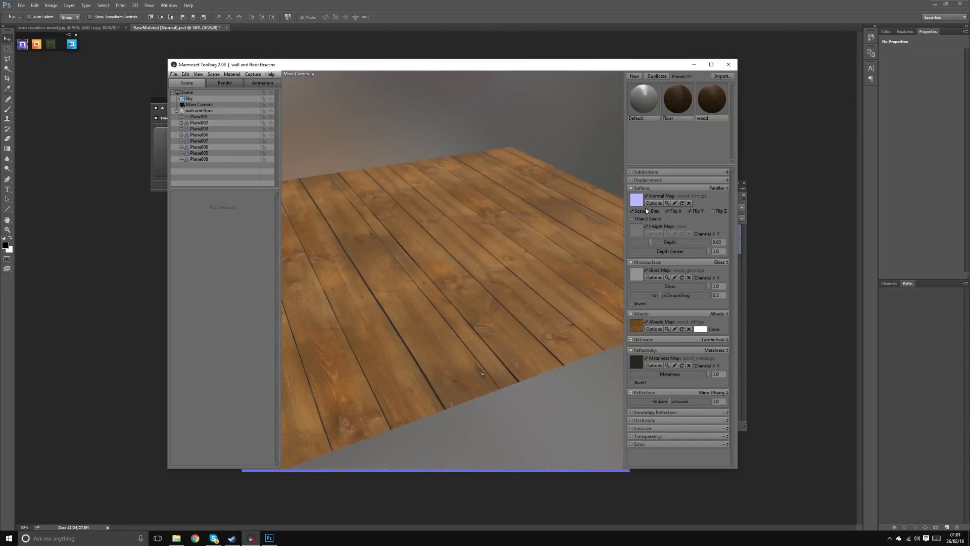
Switch to Photoshop and compare the normal map with the diff layer shown and hidden, ending on the height layer alone.
key("alt+Tab")
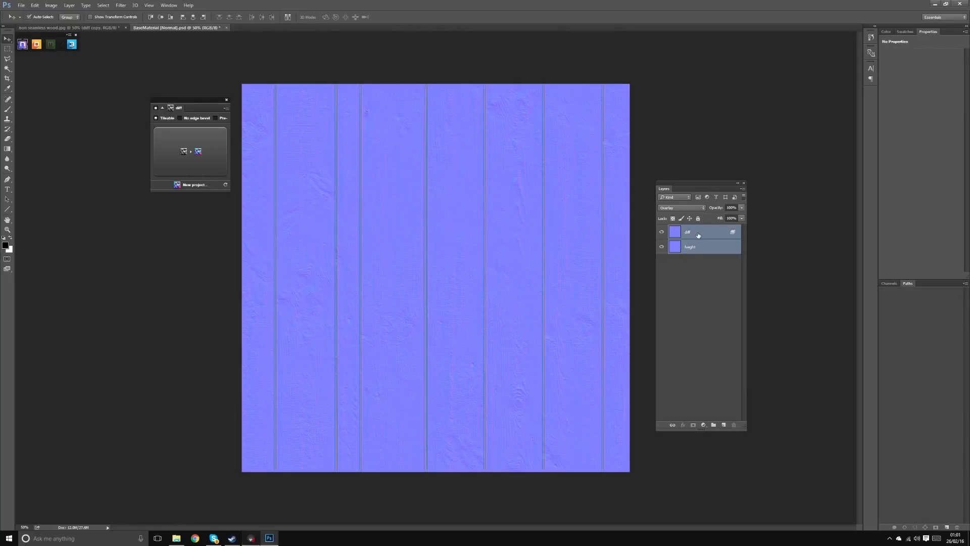
left_click(662, 232)
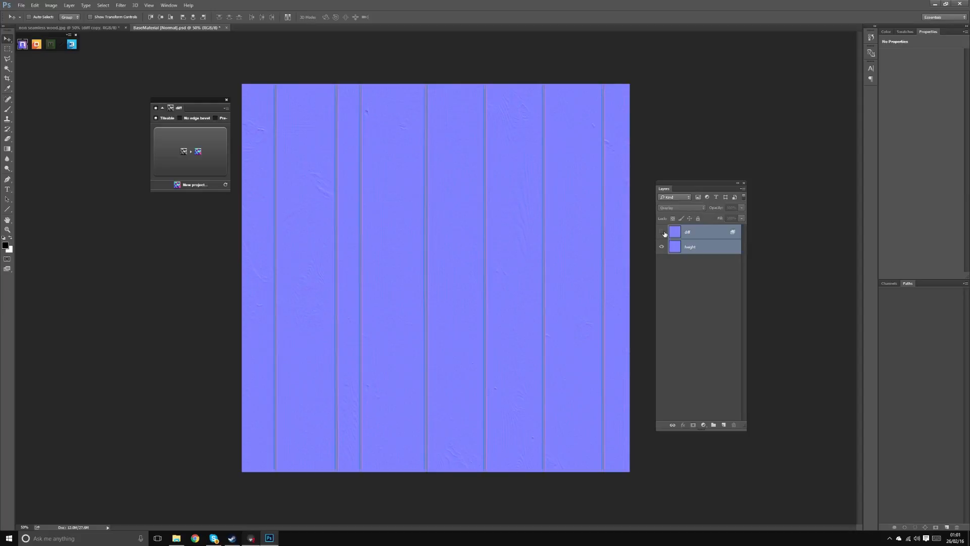
left_click(661, 232)
left_click(661, 231)
left_click(683, 248)
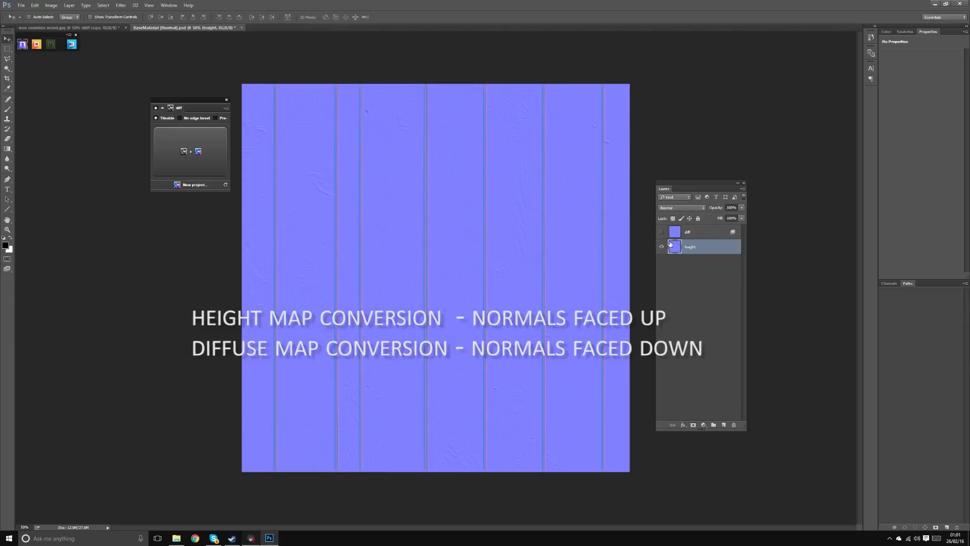
Show only the diff layer and include the blue channel in its blending again.
left_click(704, 234)
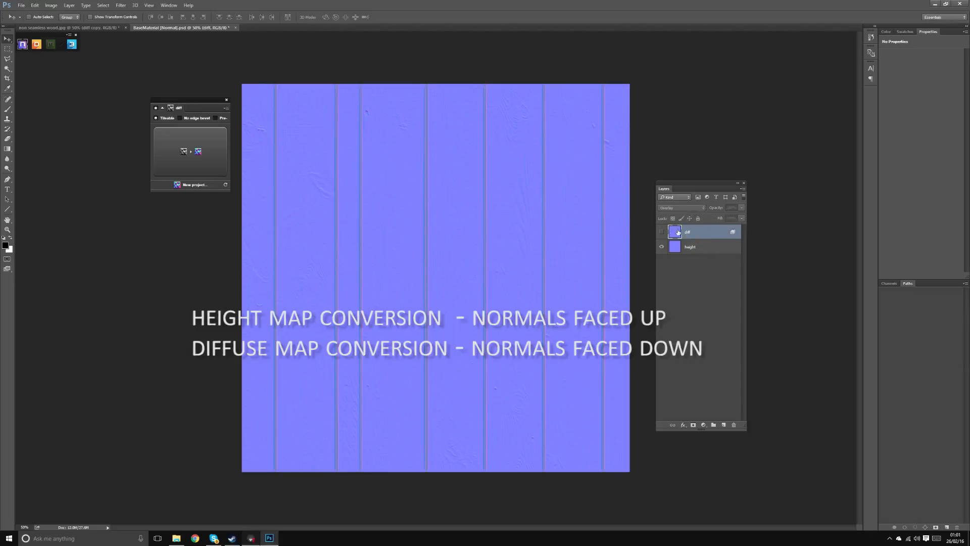
left_click(661, 231)
left_click(662, 247)
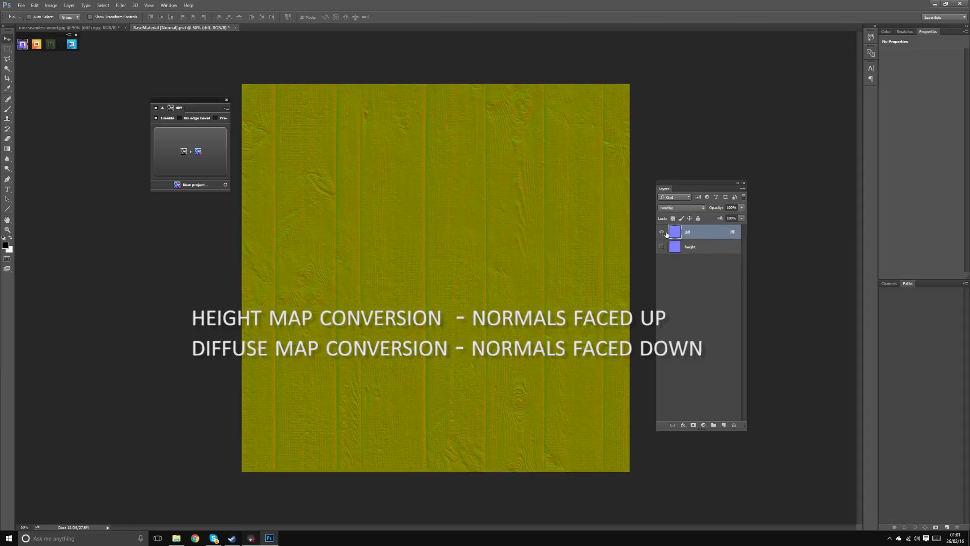
double_click(696, 235)
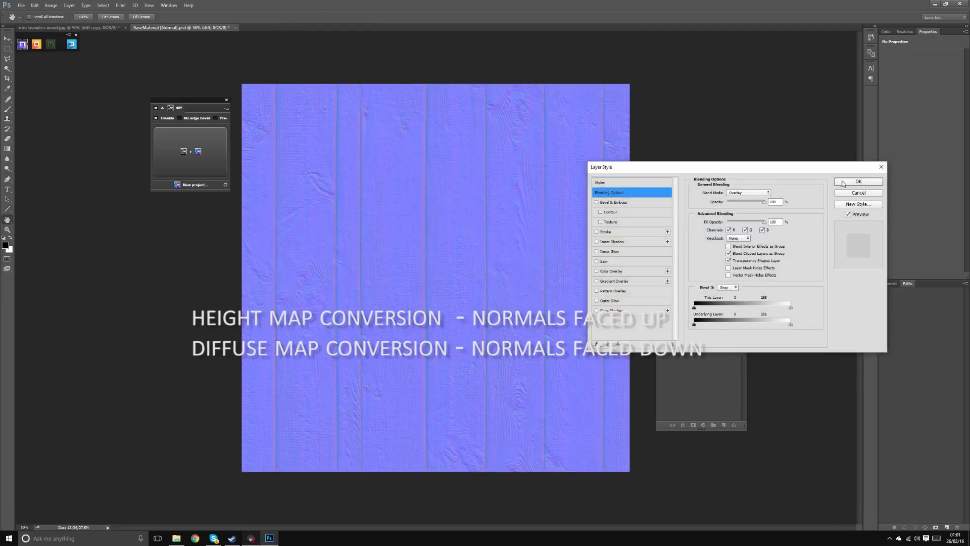
left_click(858, 181)
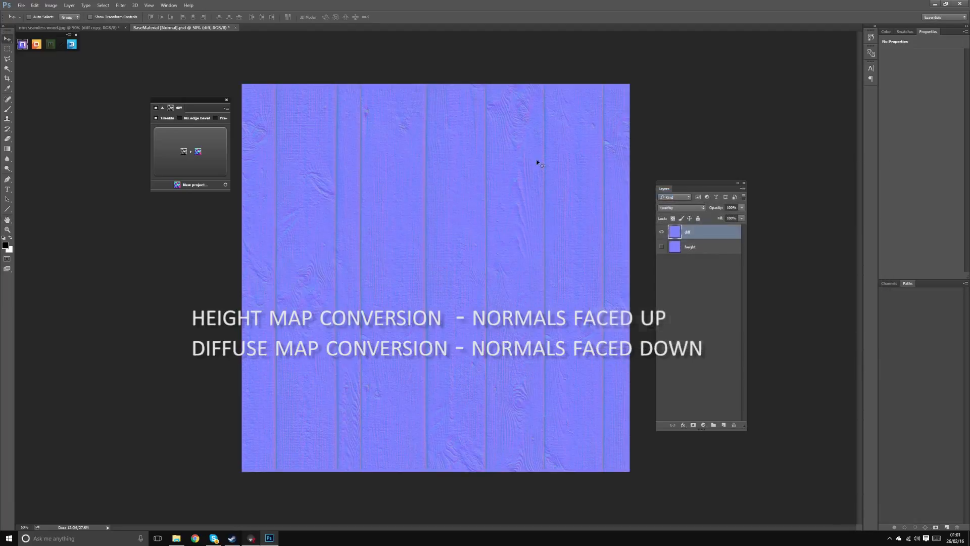
Show only the height layer and float the Channels panel beside the Layers panel, tall enough to list every channel.
left_click(662, 231)
left_click(661, 246)
left_click(674, 246)
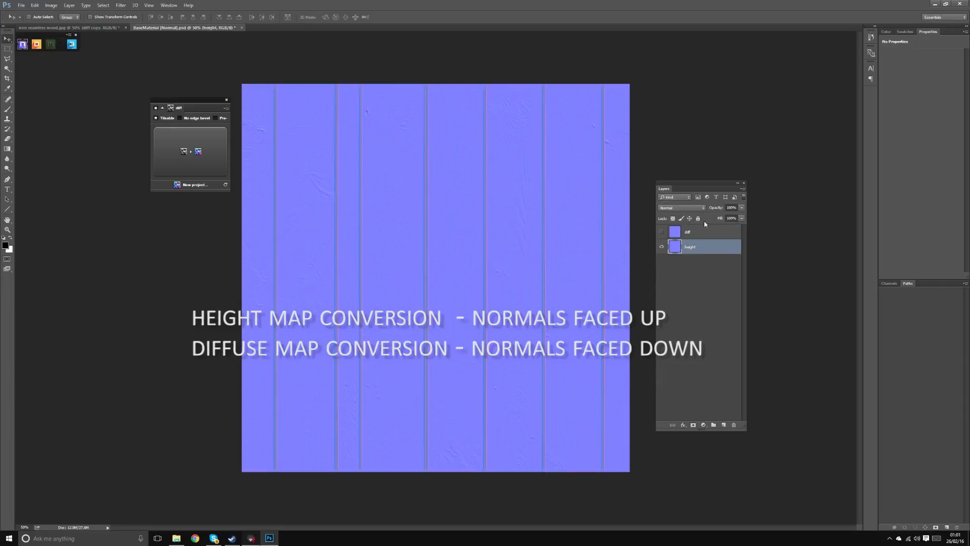
left_click_drag(889, 283, 758, 186)
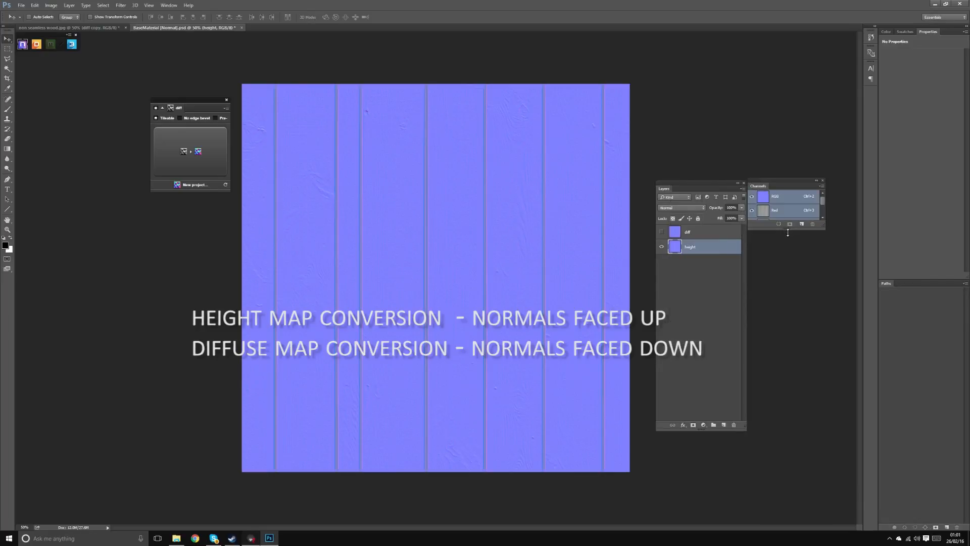
left_click_drag(788, 231, 789, 433)
Duplicate the diff layer into a new document and make it visible there.
left_click(698, 232)
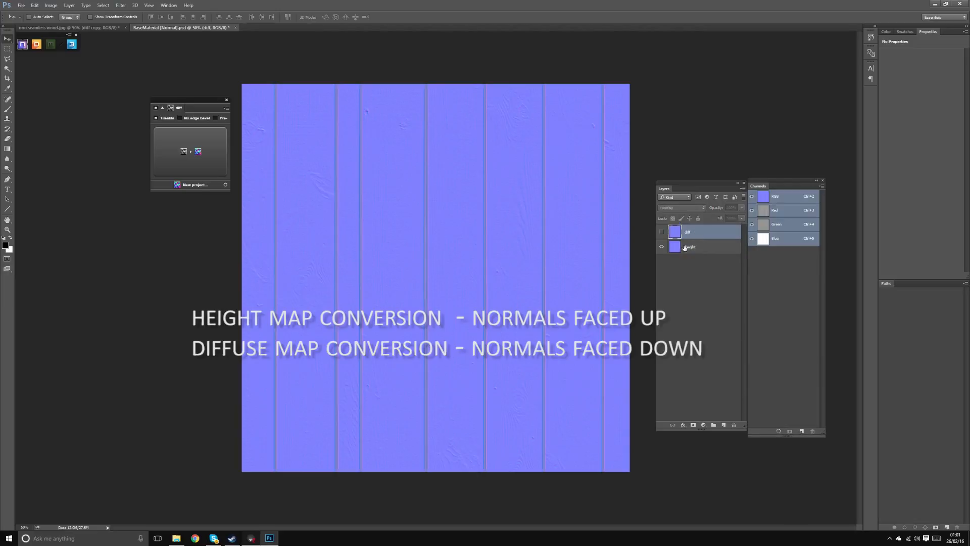
left_click(706, 252)
left_click(691, 235)
right_click(691, 233)
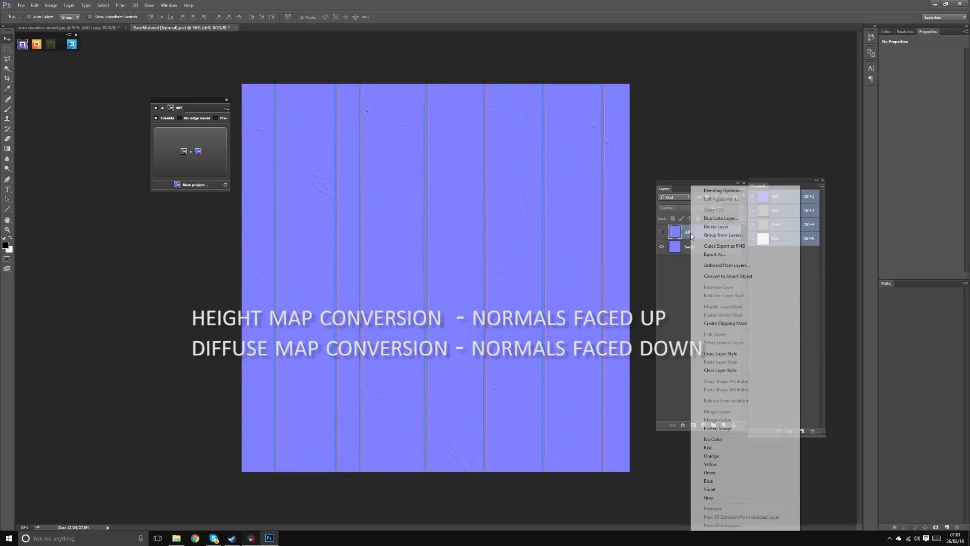
left_click(721, 223)
left_click(292, 340)
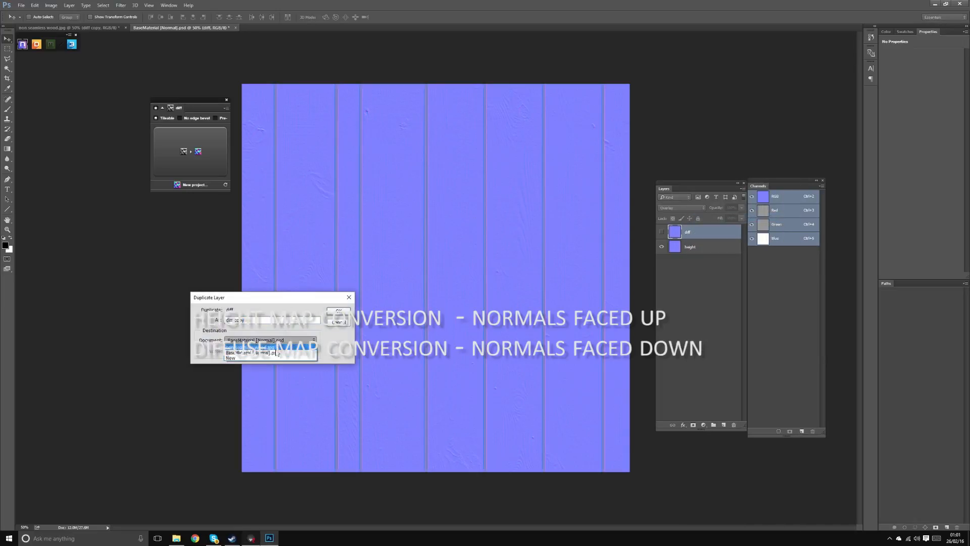
left_click(263, 360)
left_click(338, 311)
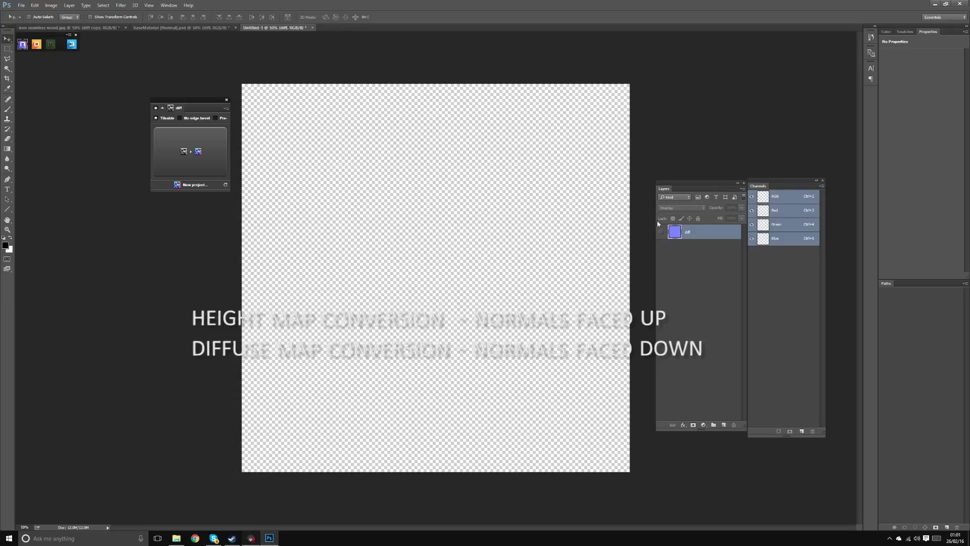
left_click(662, 233)
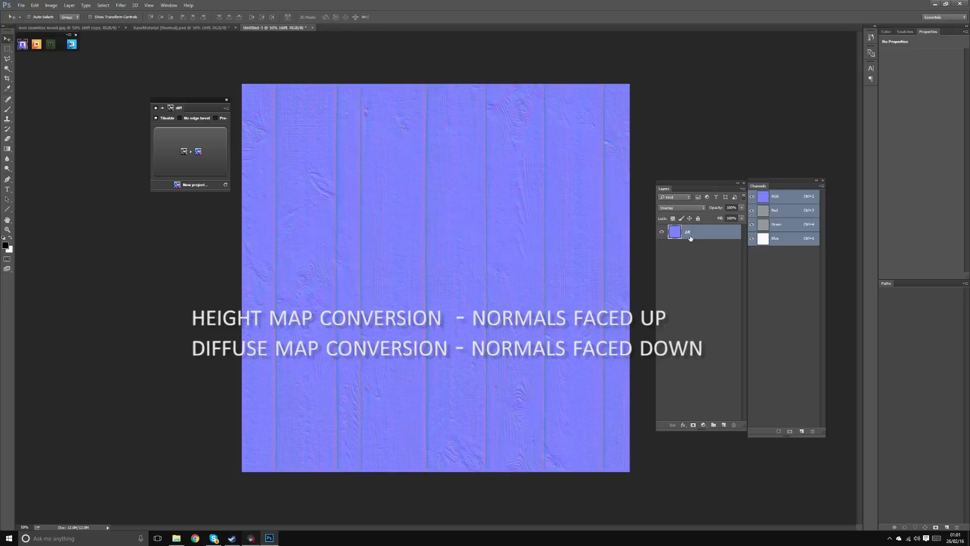
Delete the diff layer from BaseMaterial [Normal].psd and isolate the red channel of the height layer.
left_click(212, 28)
left_click_drag(708, 231, 734, 425)
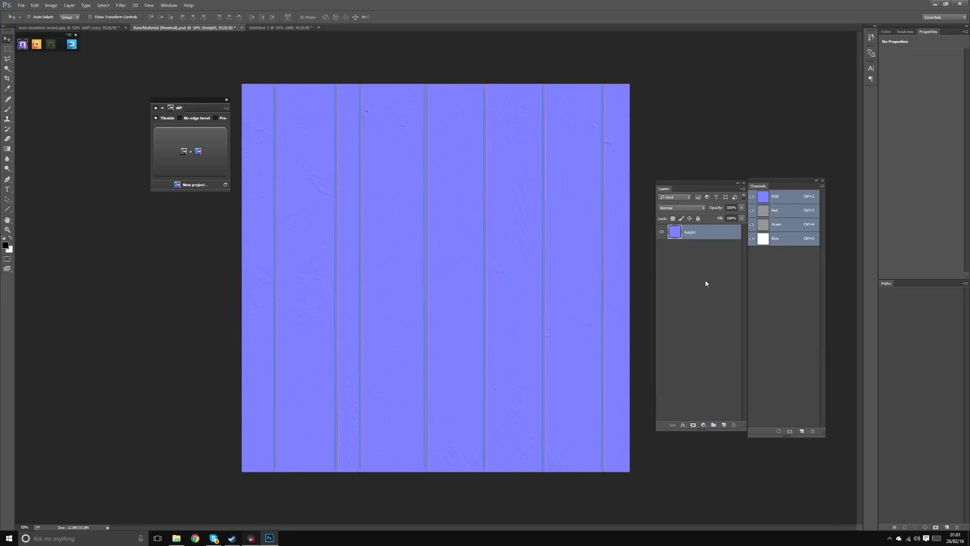
left_click(781, 224)
left_click(783, 212)
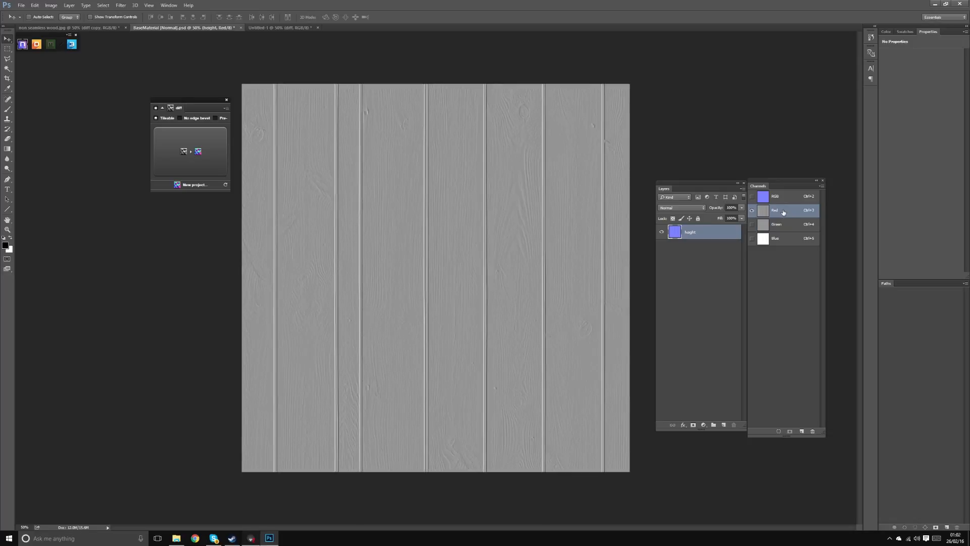
Preview the height layer's green channel together with the red one, and restore the display of all colour channels.
left_click(751, 224)
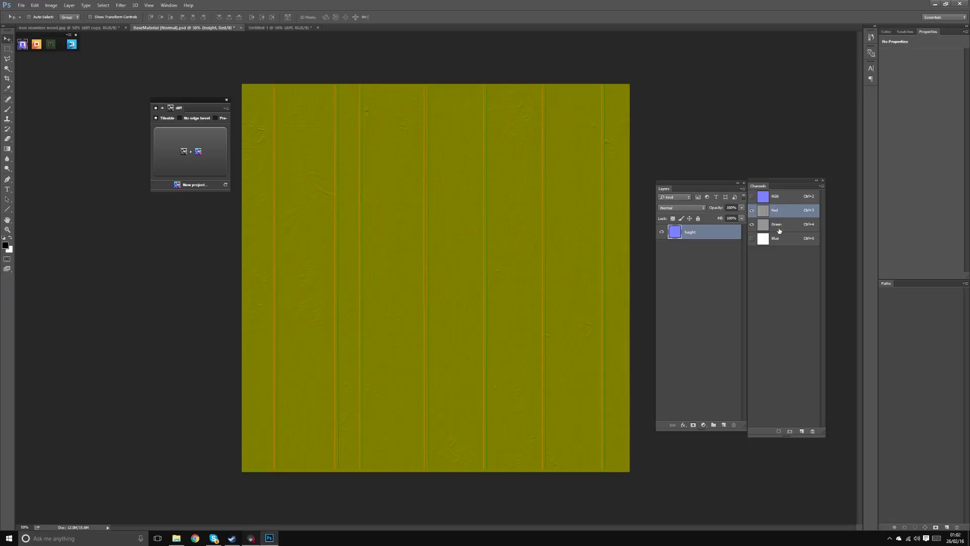
left_click(778, 230)
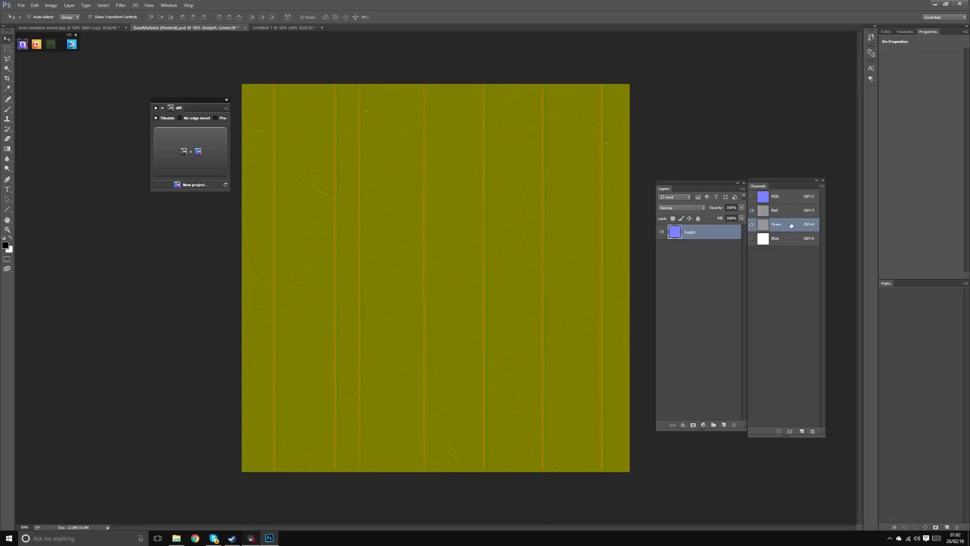
left_click(753, 196)
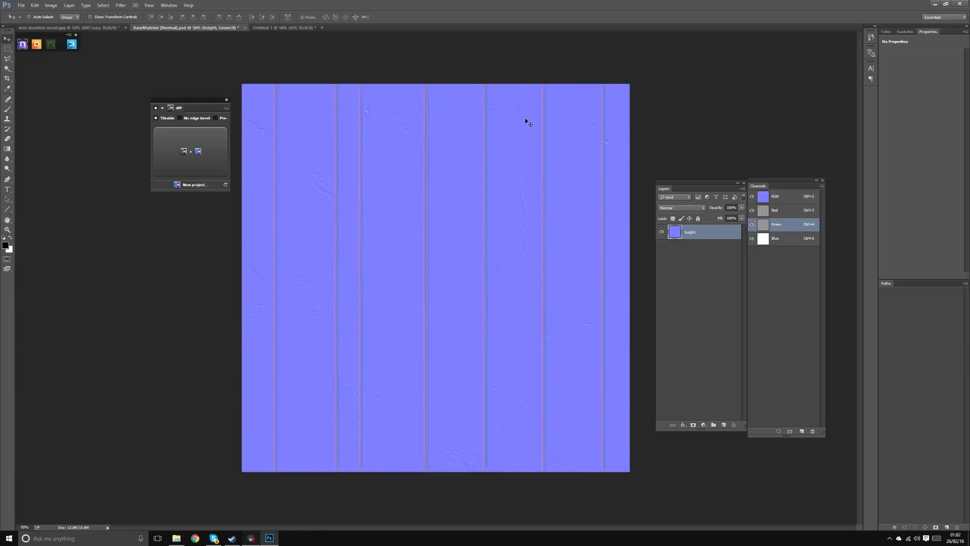
Copy the diff image from the Untitled-1 document onto a new layer above the height layer in BaseMaterial [Normal].psd.
left_click(299, 29)
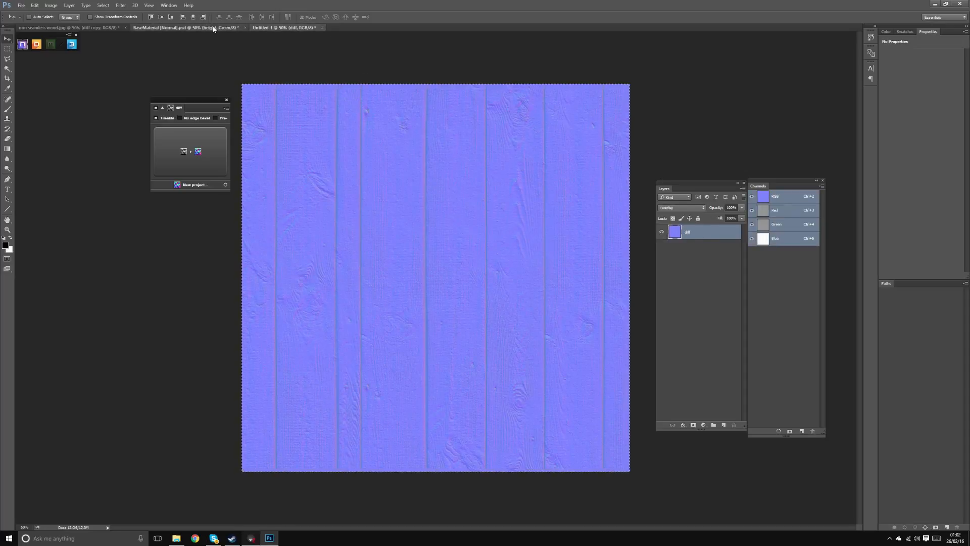
key("ctrl+shift+Tab")
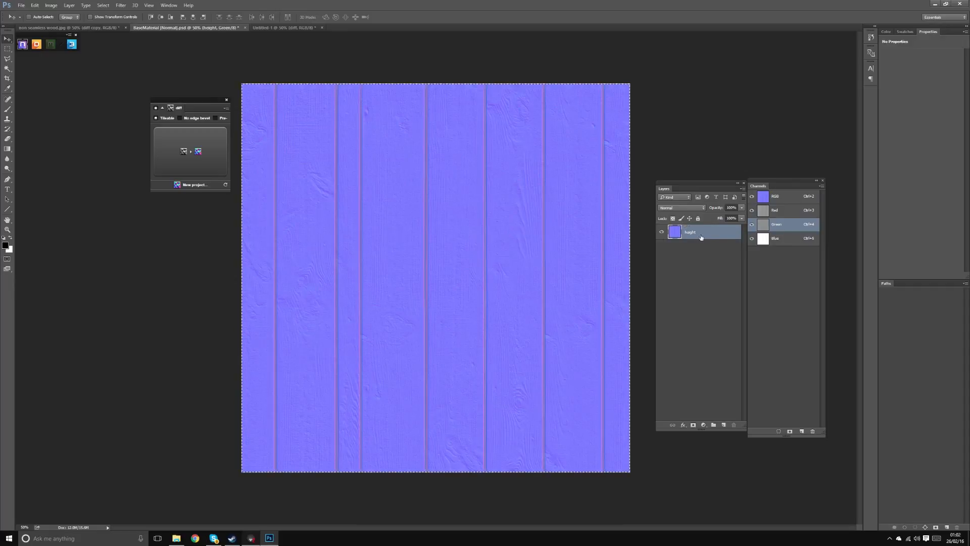
left_click(723, 425)
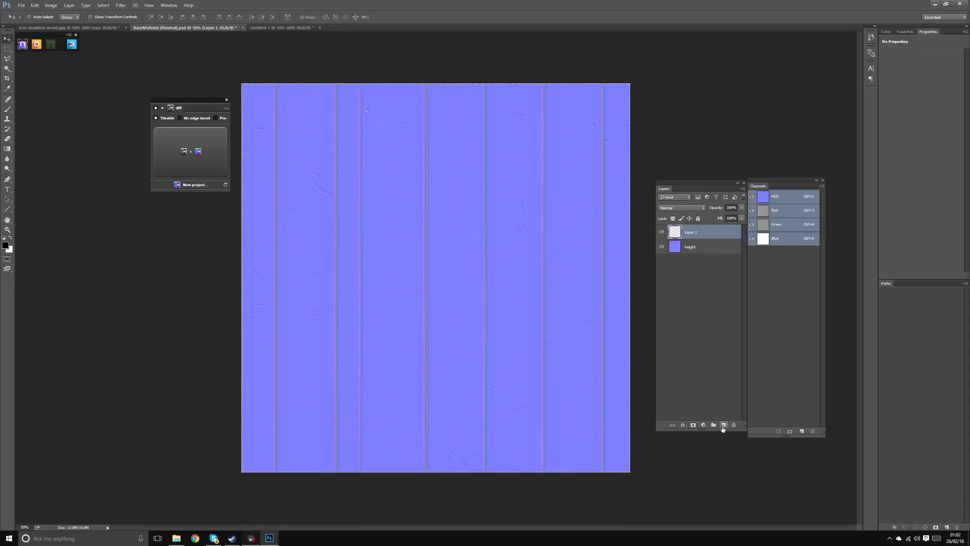
key("ctrl+v")
Set the pasted layer's blend mode to Overlay and exclude the blue channel from its blending.
left_click(681, 208)
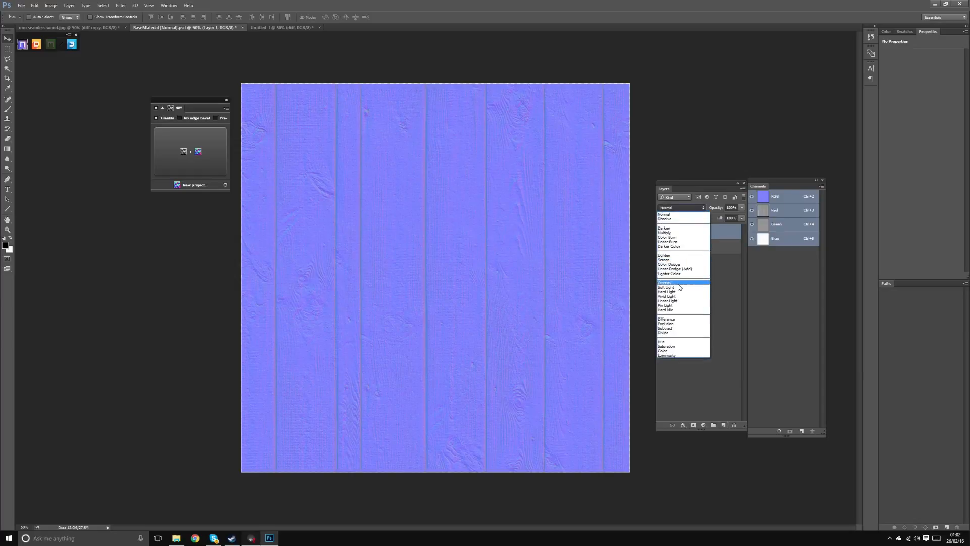
left_click(690, 285)
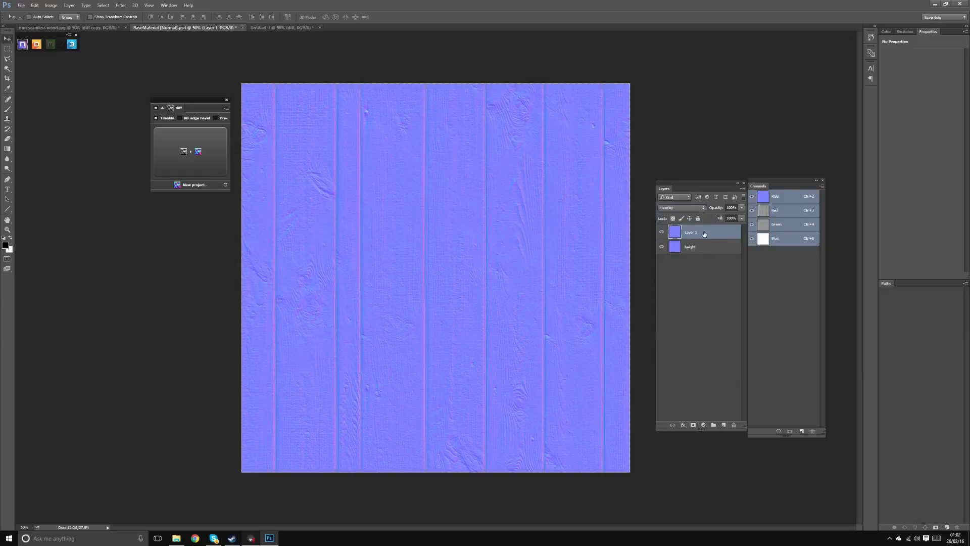
double_click(704, 233)
left_click(762, 231)
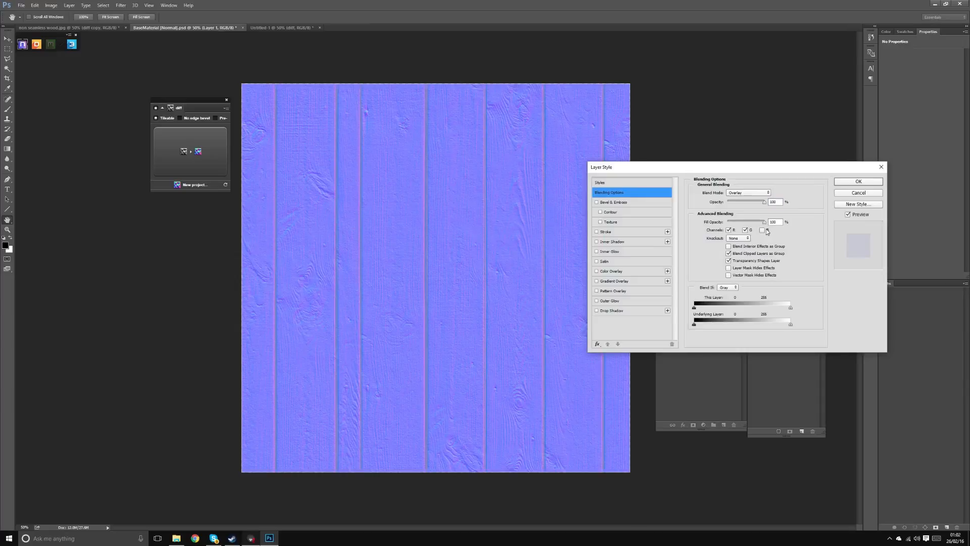
left_click(857, 181)
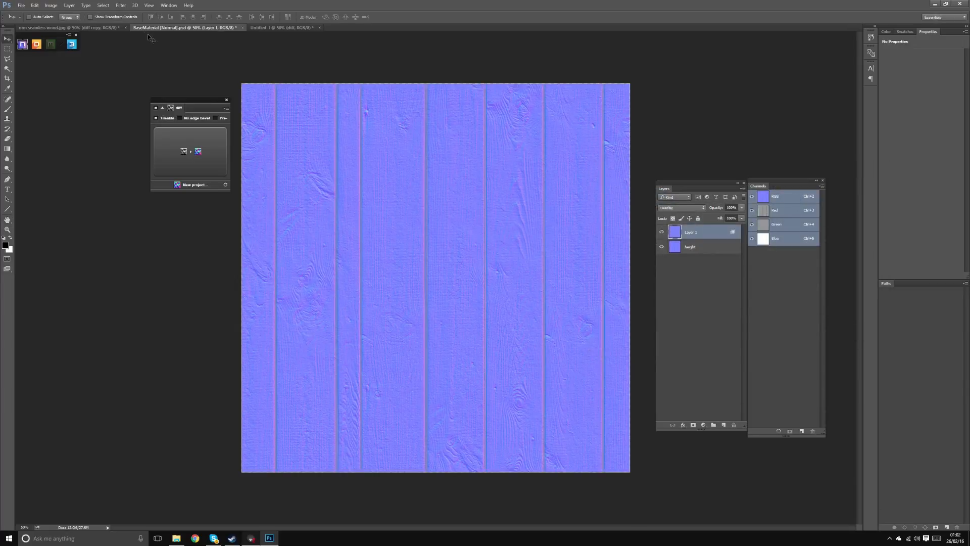
Close the Untitled-1 document without saving its changes.
left_click(289, 28)
left_click(320, 28)
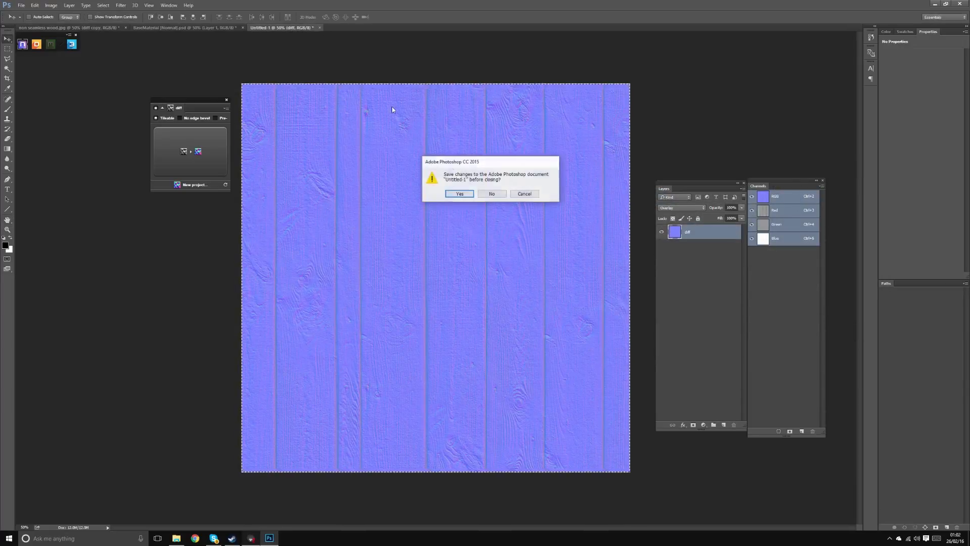
left_click(498, 195)
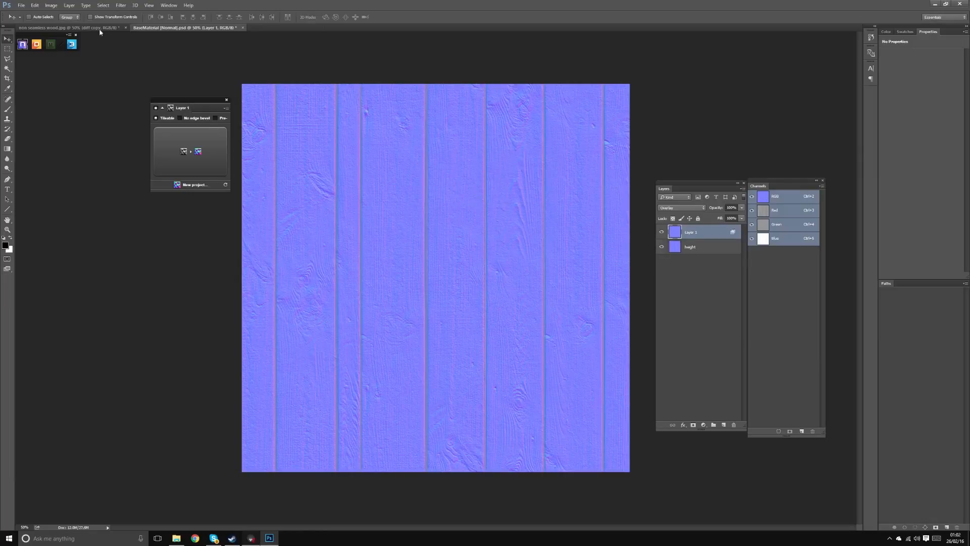
Save the combined normal map as Targa file wood_nrm.tga in the Desktop's wood tile folder, replacing the existing file.
left_click(22, 7)
left_click(48, 90)
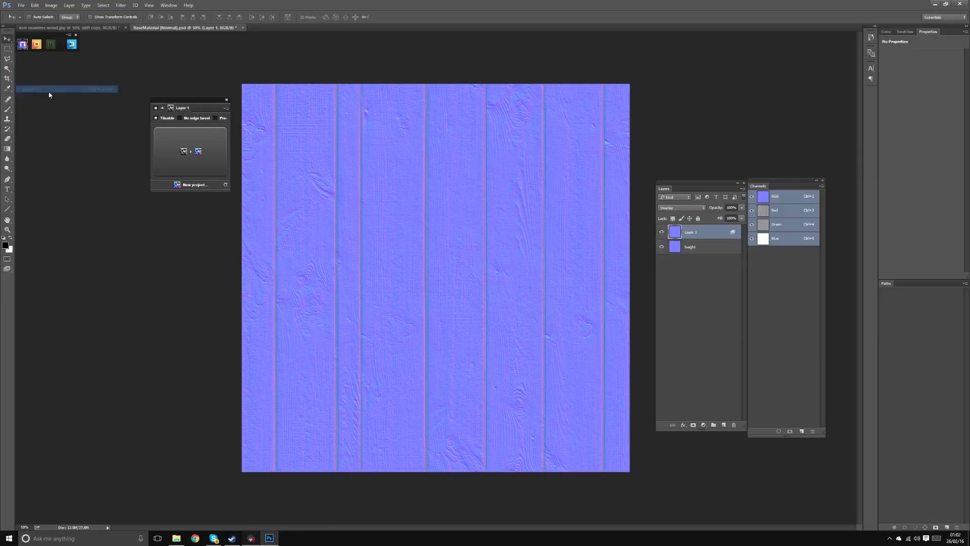
left_click(31, 105)
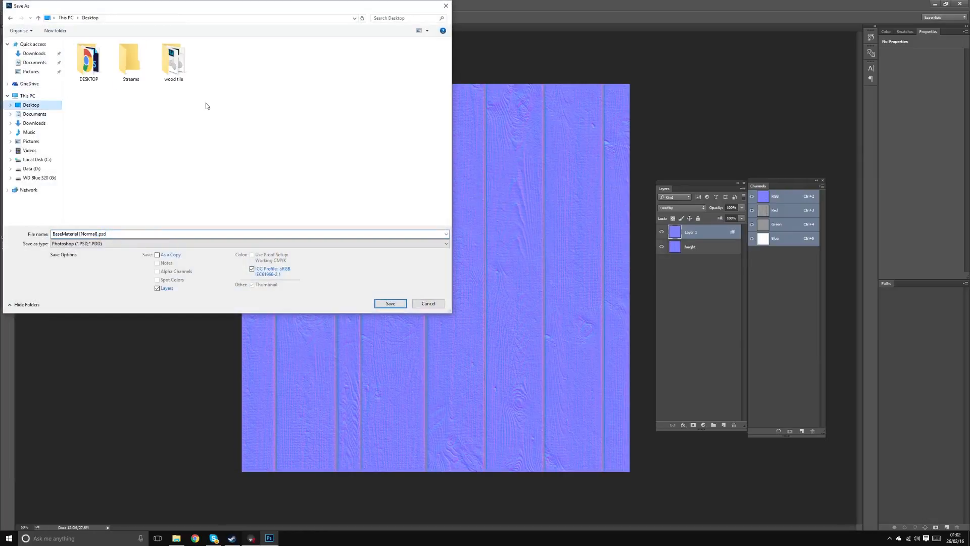
double_click(170, 68)
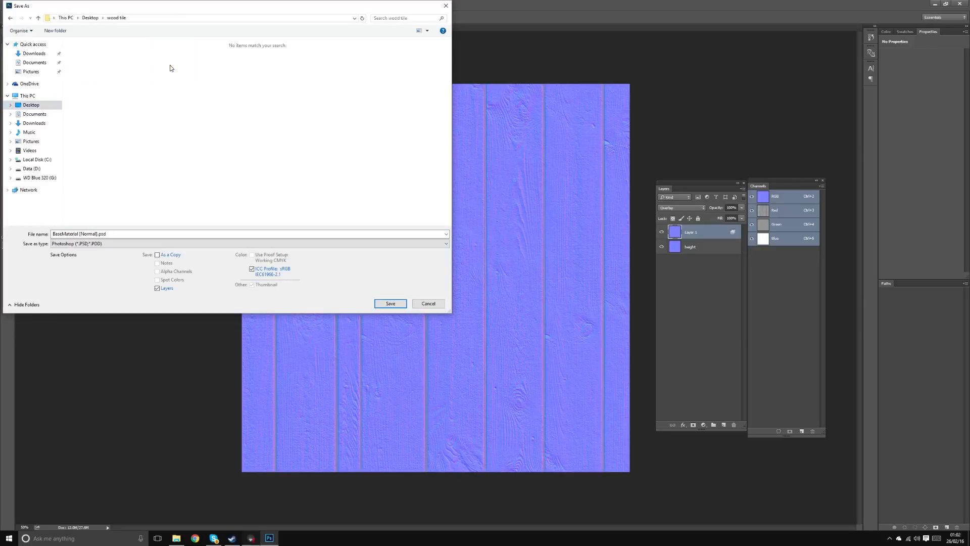
left_click(107, 243)
left_click(83, 354)
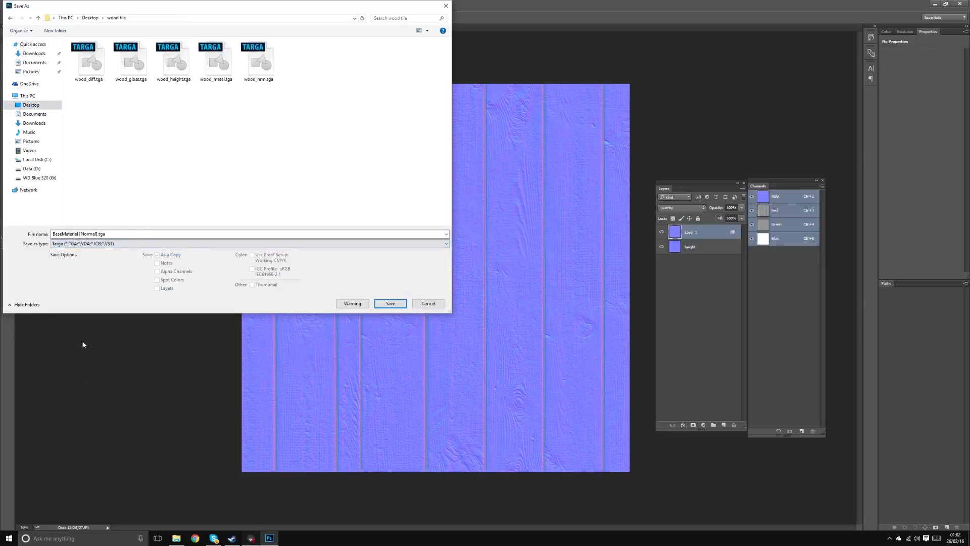
double_click(268, 71)
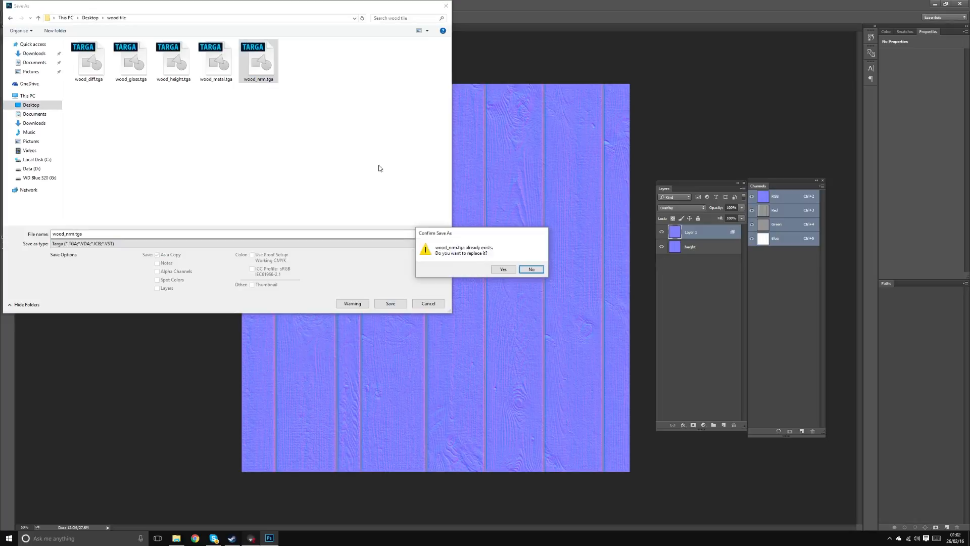
left_click(502, 269)
left_click(285, 255)
Switch to Marmoset Toolbag and relight the floor, trying the Castle Sunset sky before choosing the Desert Road preset.
key("alt+Tab")
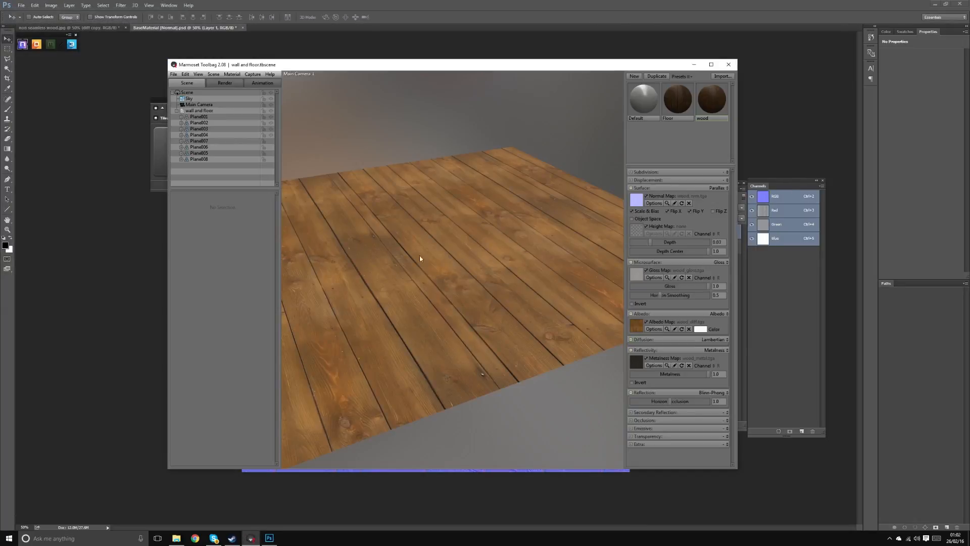
left_click_drag(420, 256, 611, 249)
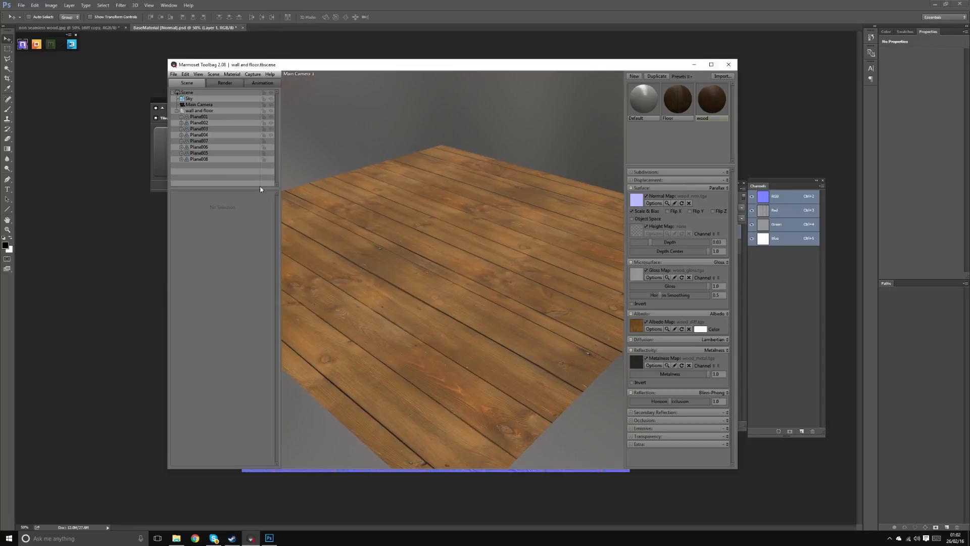
left_click(190, 98)
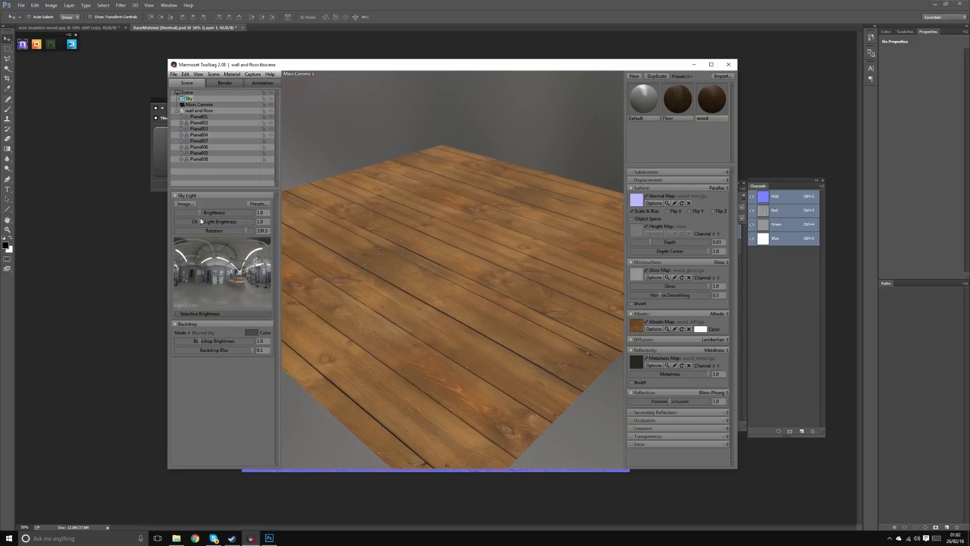
mouse_move(203, 213)
left_mouse_down()
mouse_move(222, 212)
mouse_move(202, 213)
left_mouse_up()
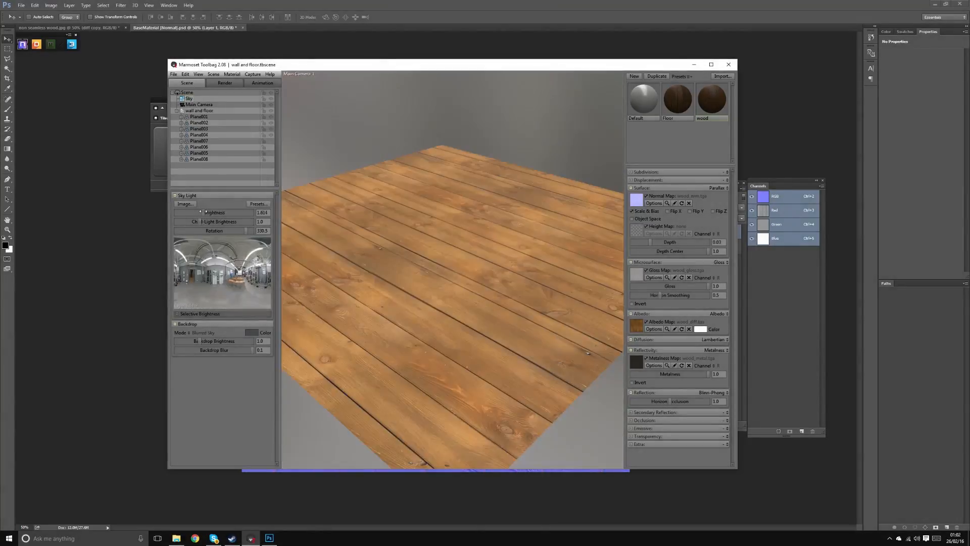
left_click(254, 204)
left_click(411, 355)
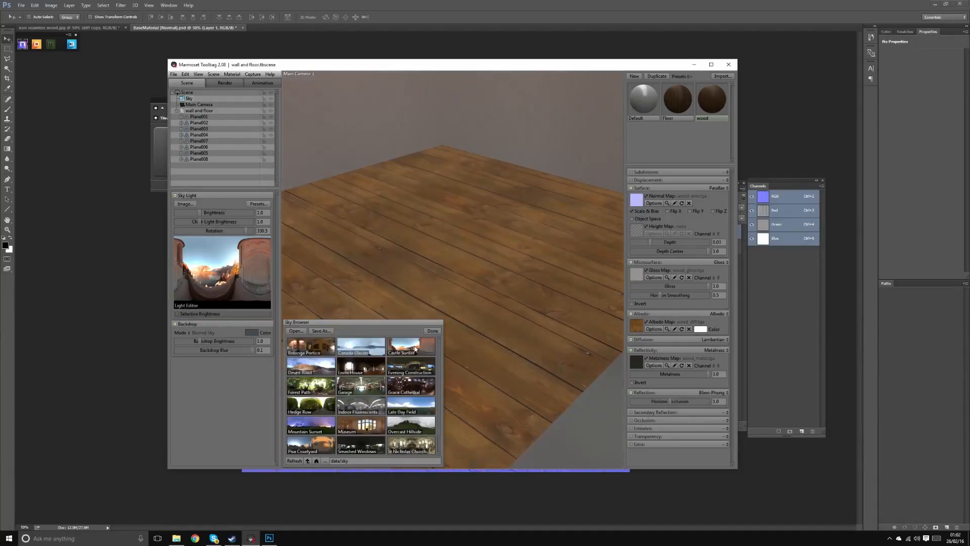
left_click_drag(531, 259, 335, 262, "shift")
left_click(328, 368)
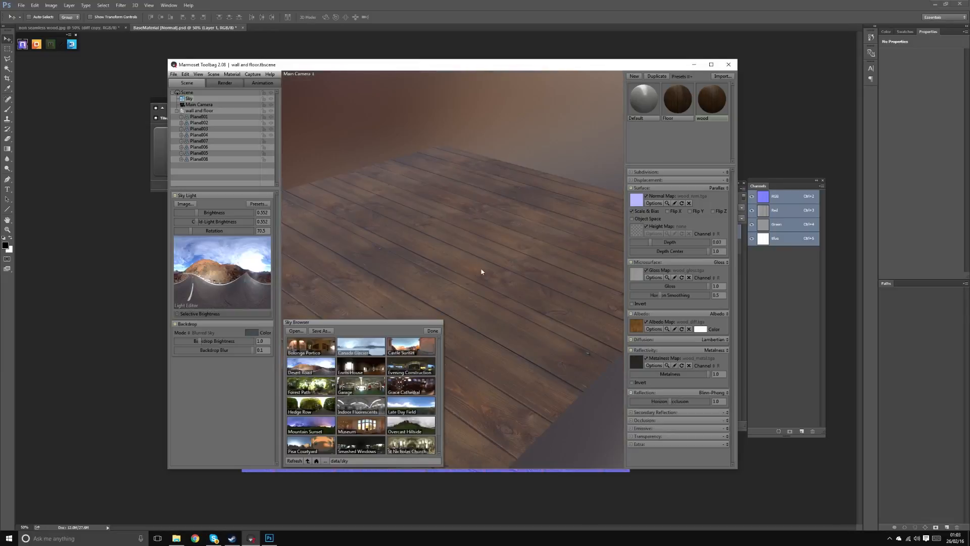
left_click(438, 332)
Enable Flip X and Flip Y for the wood material's normal map and inspect the floor with the sky rotated to 0.
left_click_drag(492, 277, 394, 298)
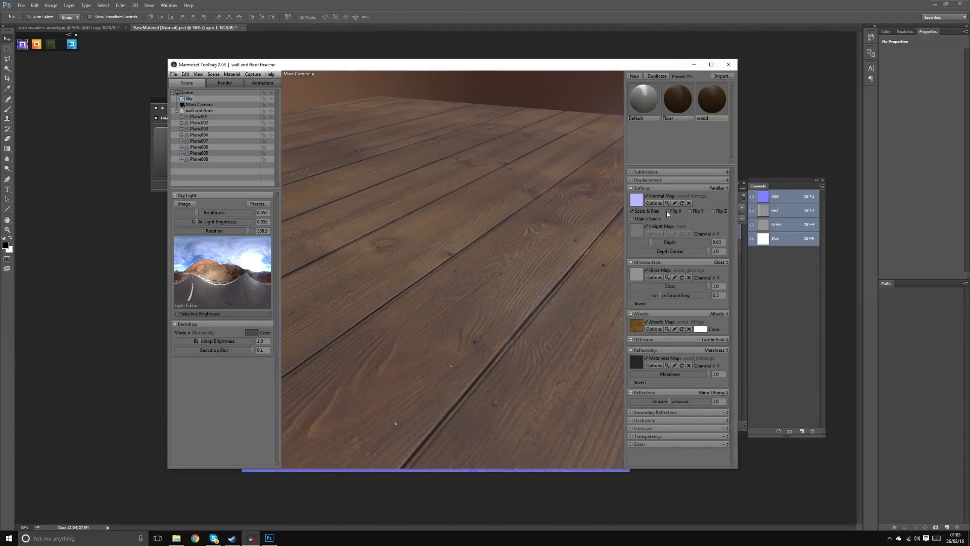
left_click(666, 211)
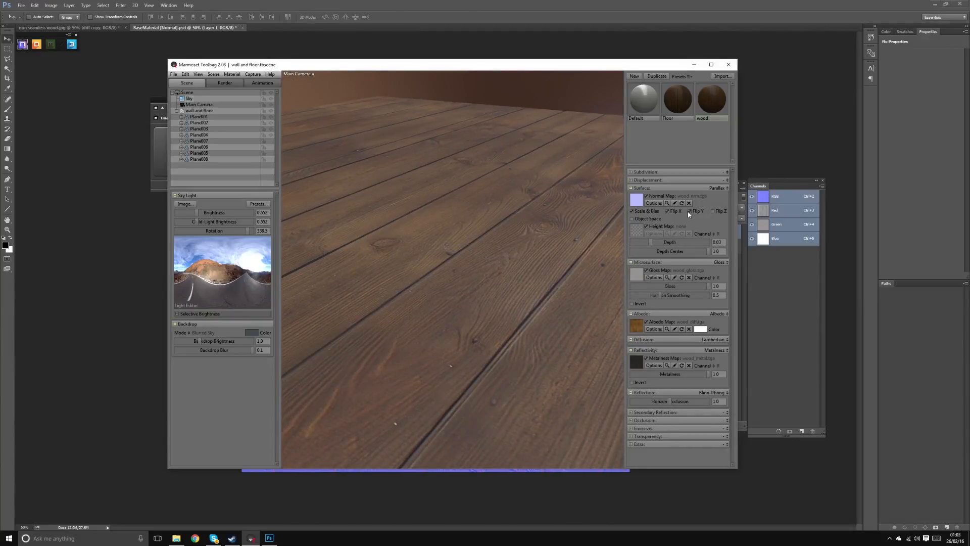
left_click(689, 212)
left_click_drag(510, 273, 307, 176)
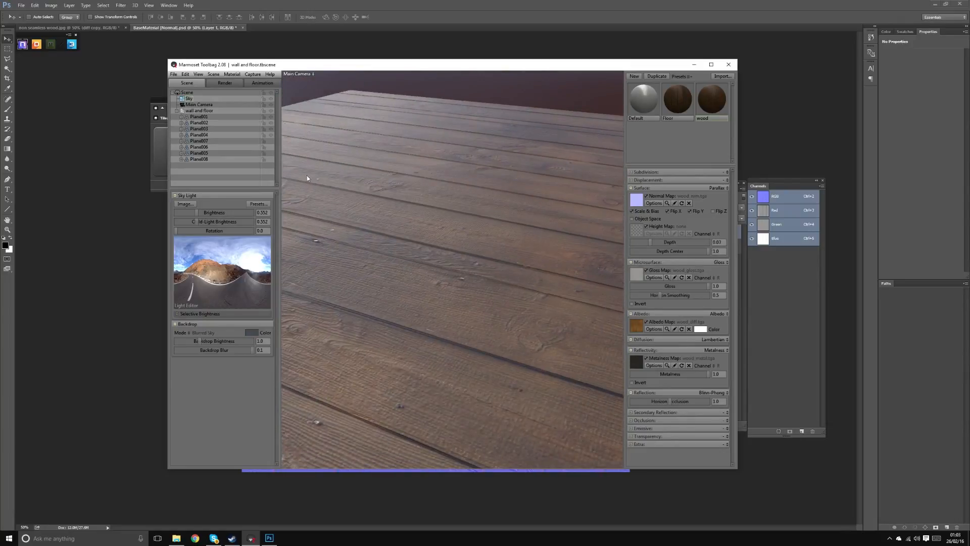
left_click_drag(455, 208, 520, 281)
Switch to Photoshop, lower Layer 1's opacity to about 45%, and compare the result with the layer hidden and shown.
key("alt+Tab")
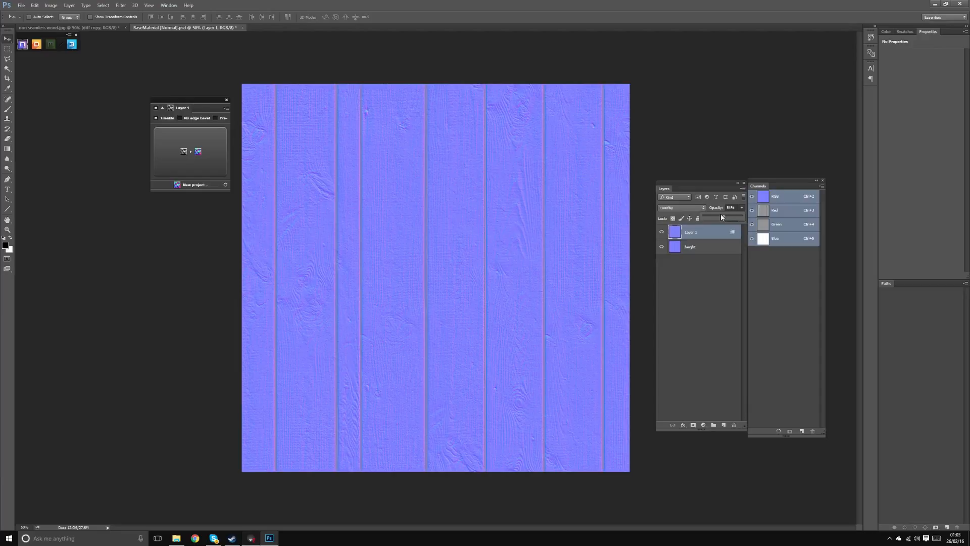
left_click_drag(721, 217, 719, 215)
left_click(661, 232)
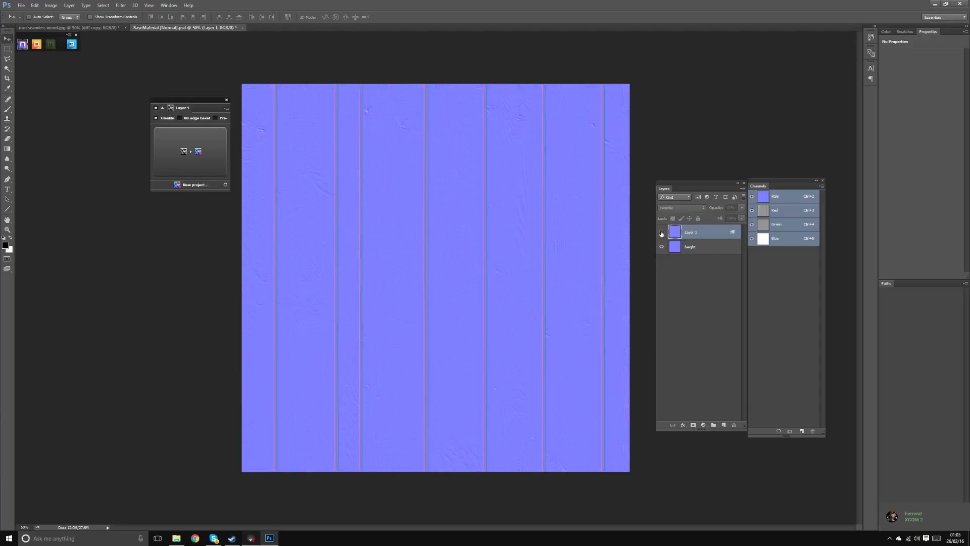
left_click(662, 232)
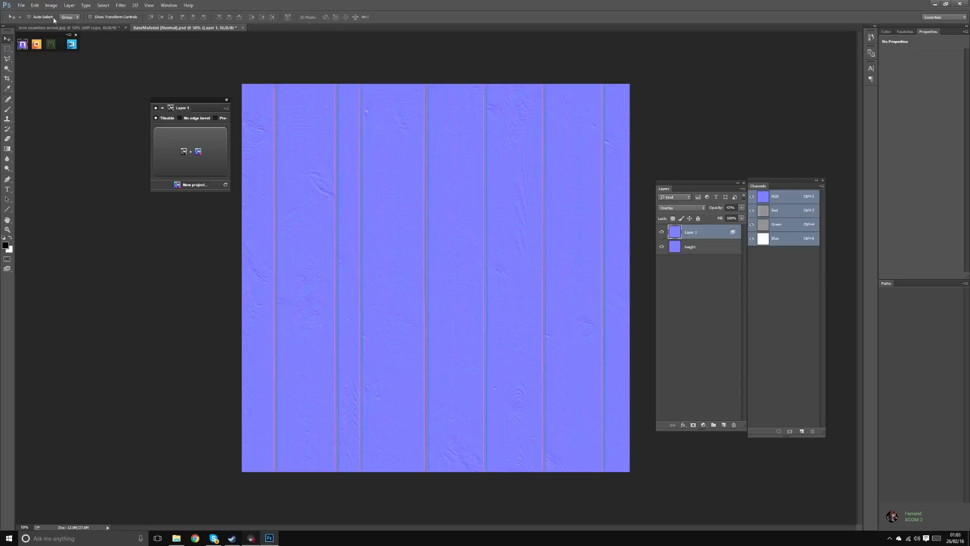
Export the softened normal map in Targa format over wood_nrm.tga in the wood tile folder on the Desktop.
left_click(22, 5)
left_click(38, 89)
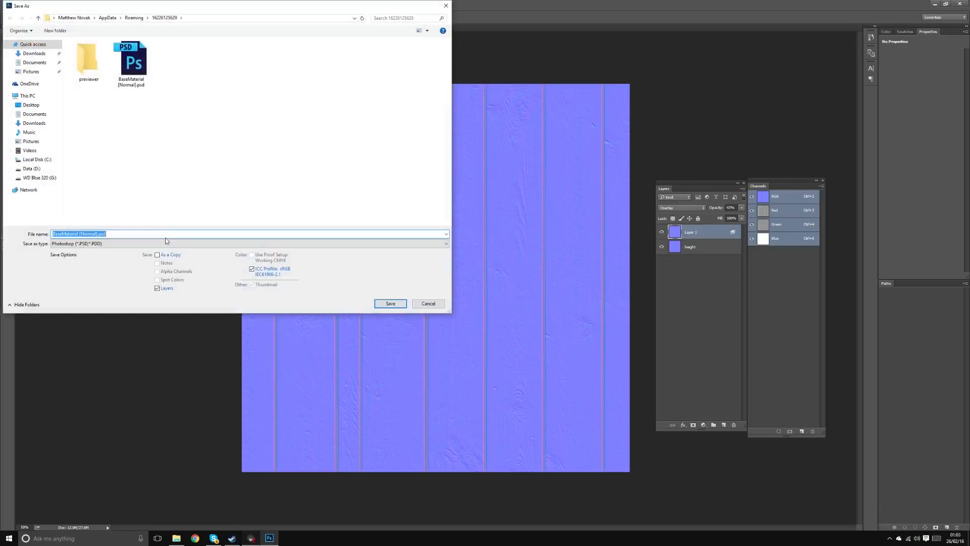
left_click(165, 243)
left_click(73, 368)
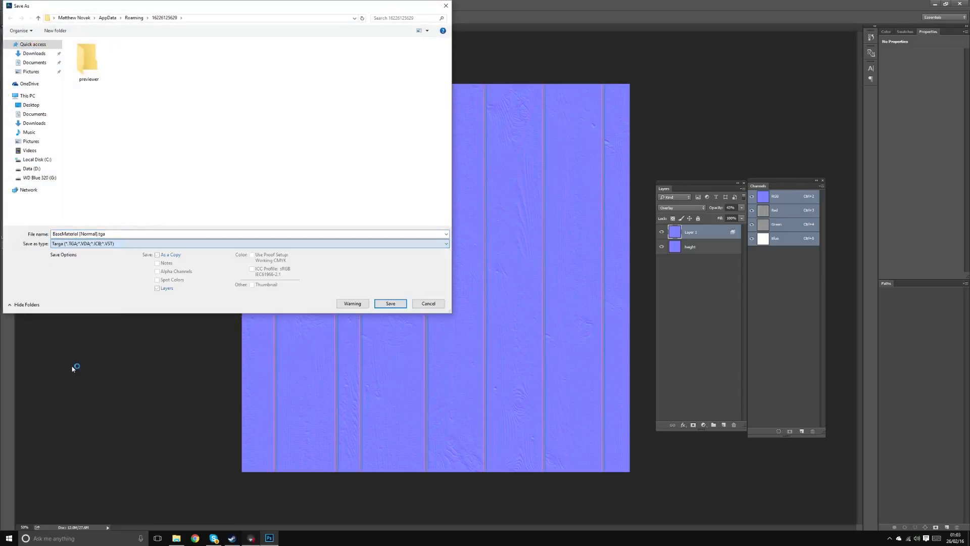
left_click(29, 106)
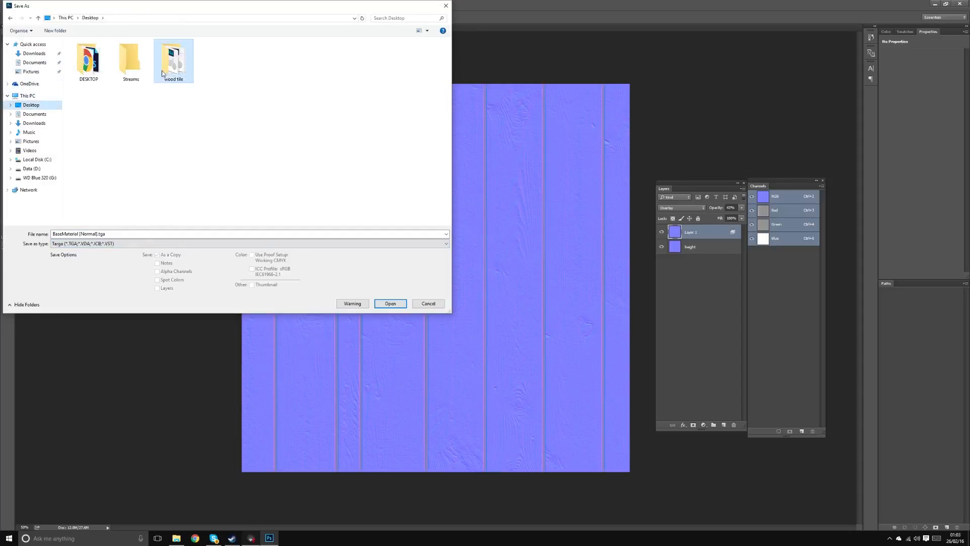
double_click(162, 71)
double_click(258, 61)
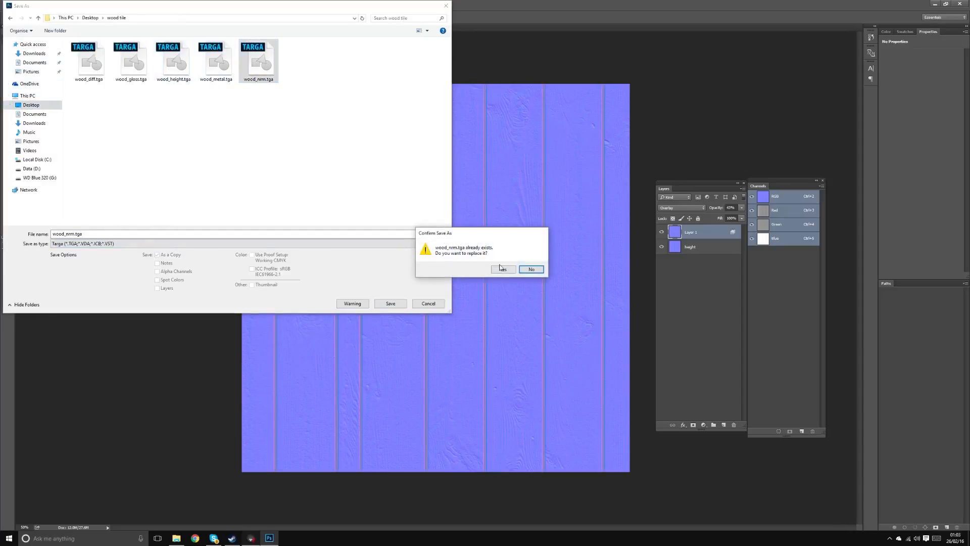
left_click(502, 269)
left_click(279, 253)
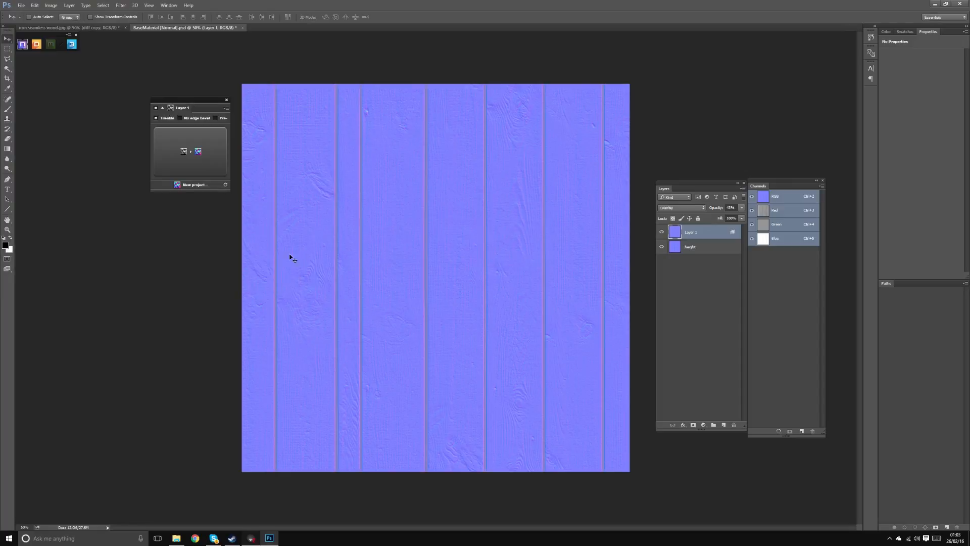
Switch to Marmoset Toolbag and examine how the updated normal map looks on the wood floor.
key("alt+Tab")
left_click_drag(444, 268, 588, 273)
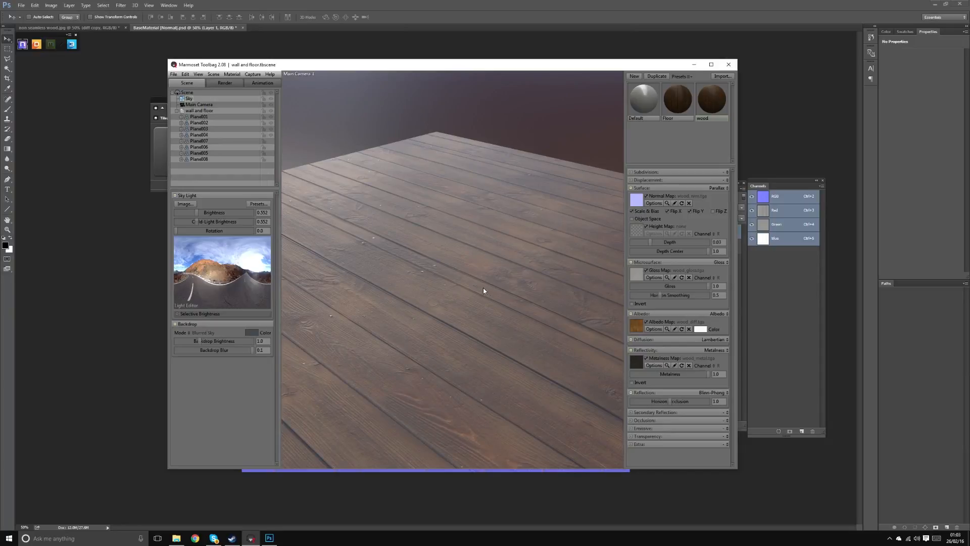
Switch to Photoshop and delete the NORMAL, diff copy and height copy layers from the wood document.
left_click(54, 175)
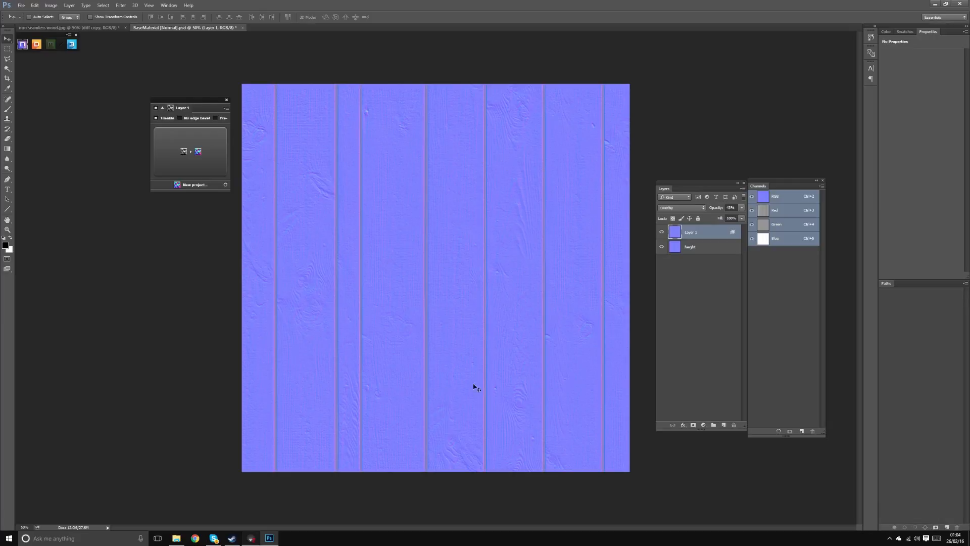
left_click(112, 28)
left_click(709, 259, "shift")
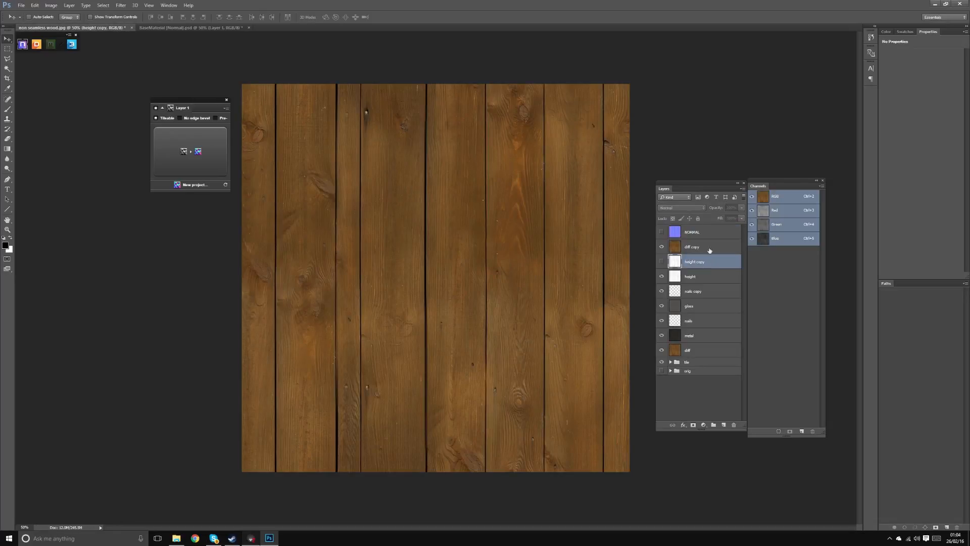
left_click(708, 231, "ctrl")
left_click_drag(708, 232, 735, 426)
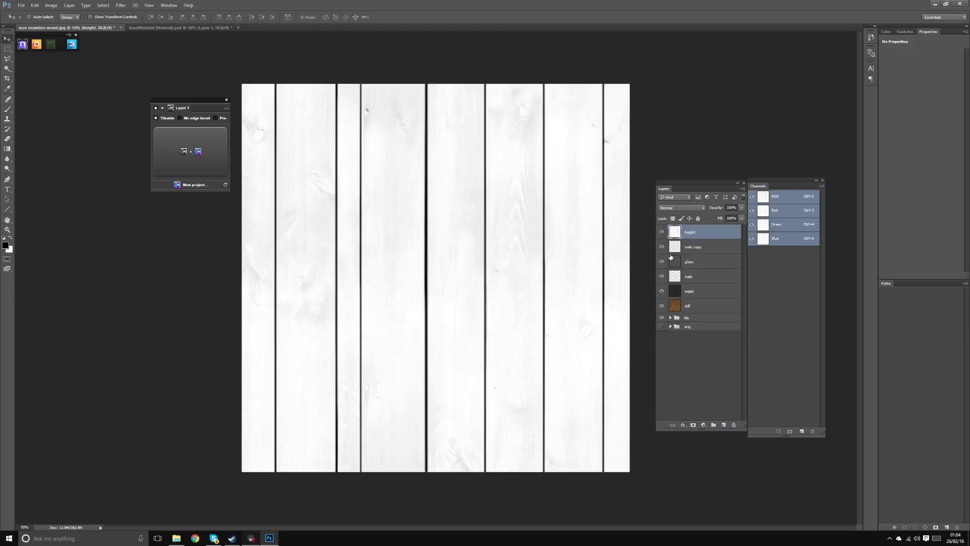
Switch to Marmoset Toolbag and load wood_height.tga as the wood material's height map.
key("alt+Tab")
left_click_drag(504, 268, 413, 276)
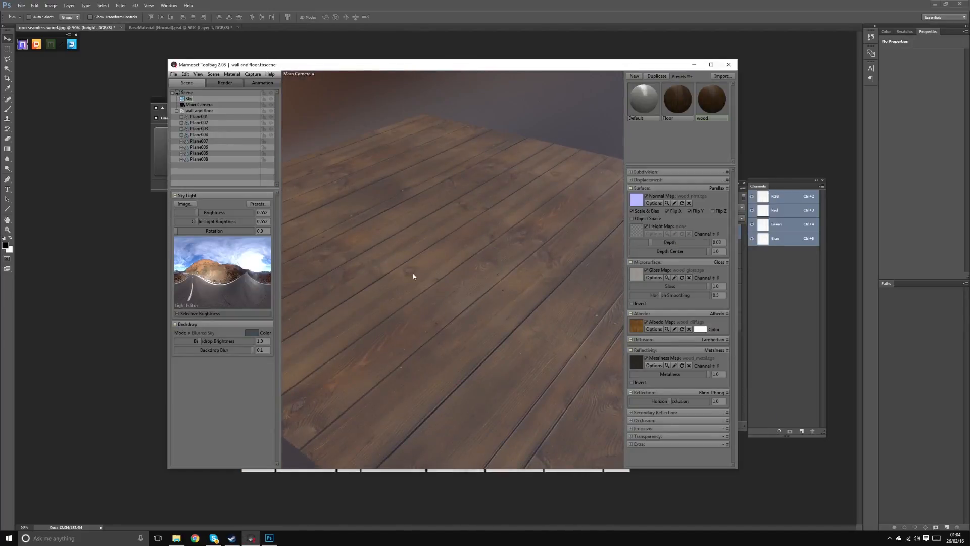
left_click(637, 231)
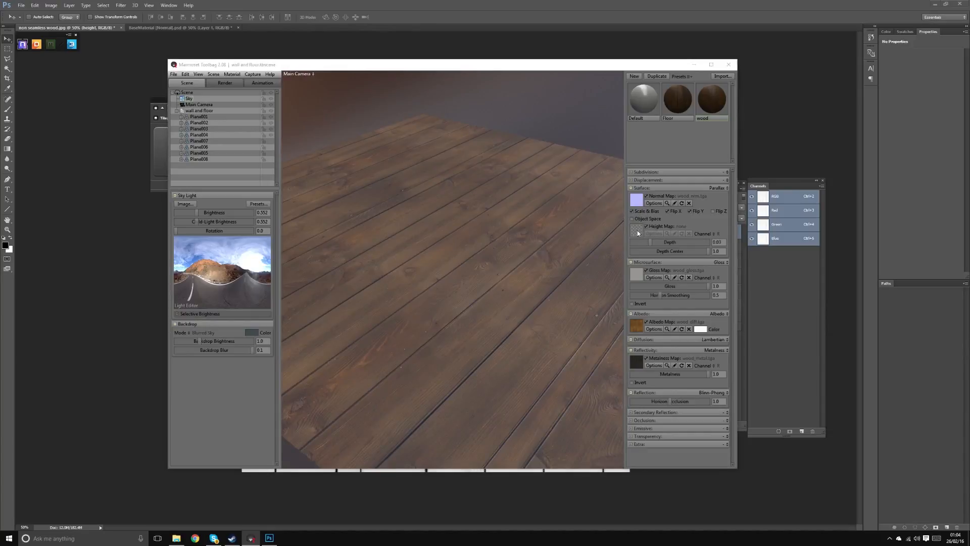
double_click(344, 139)
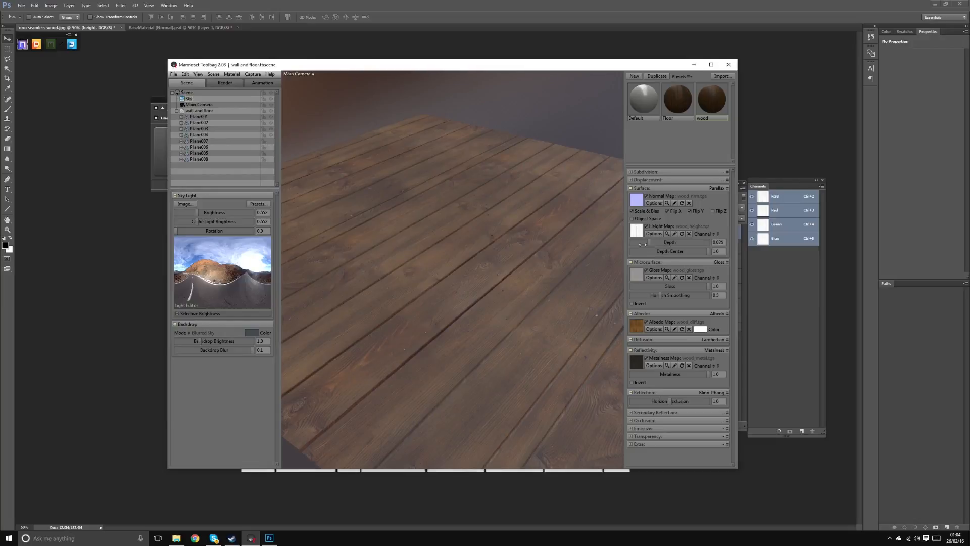
Try the wood material's parallax Depth at 0 and about 0.013 with Depth Center at 0, comparing the floor up close.
left_click_drag(643, 244, 631, 244)
scroll(525, 256, "down", 5)
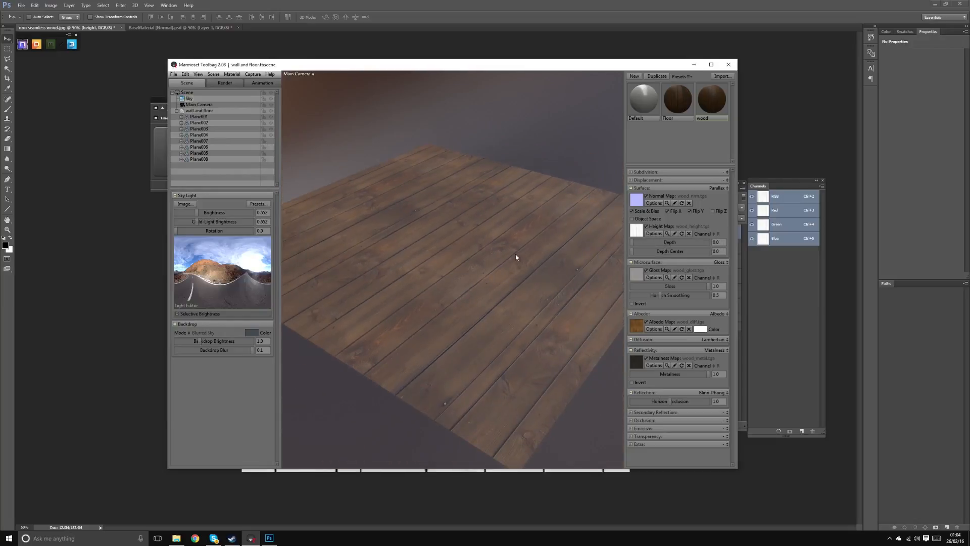
left_click_drag(456, 269, 475, 293)
left_click(475, 293)
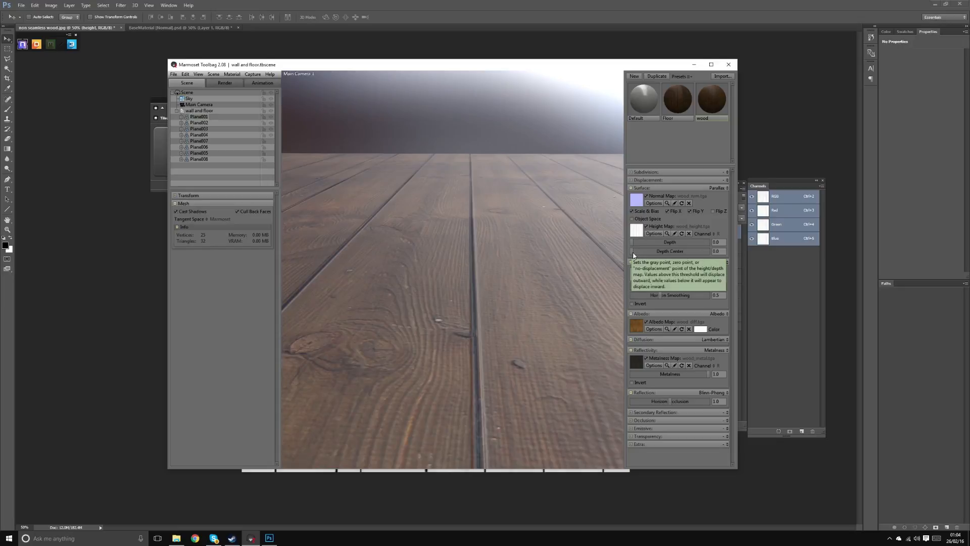
left_click_drag(632, 243, 645, 244)
left_click_drag(582, 273, 452, 246)
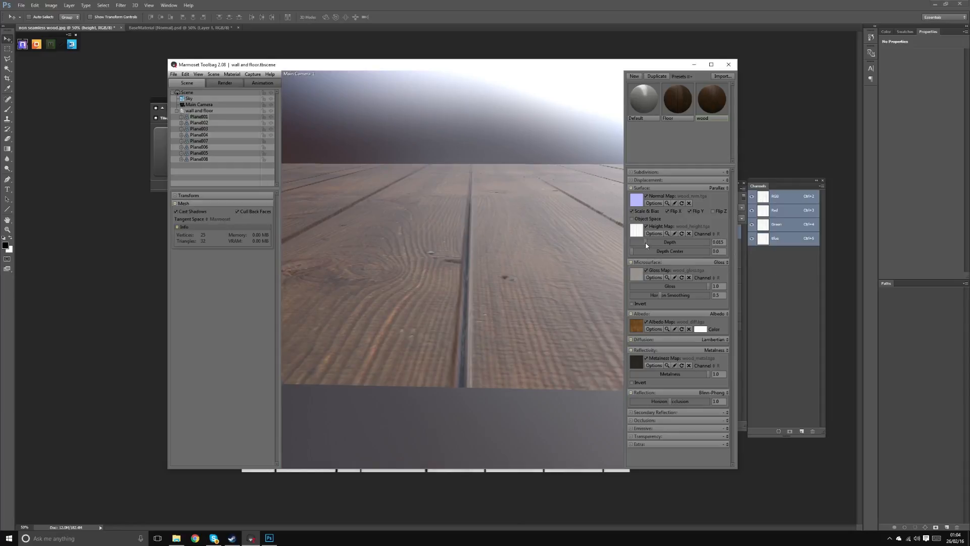
left_click_drag(645, 245, 622, 239)
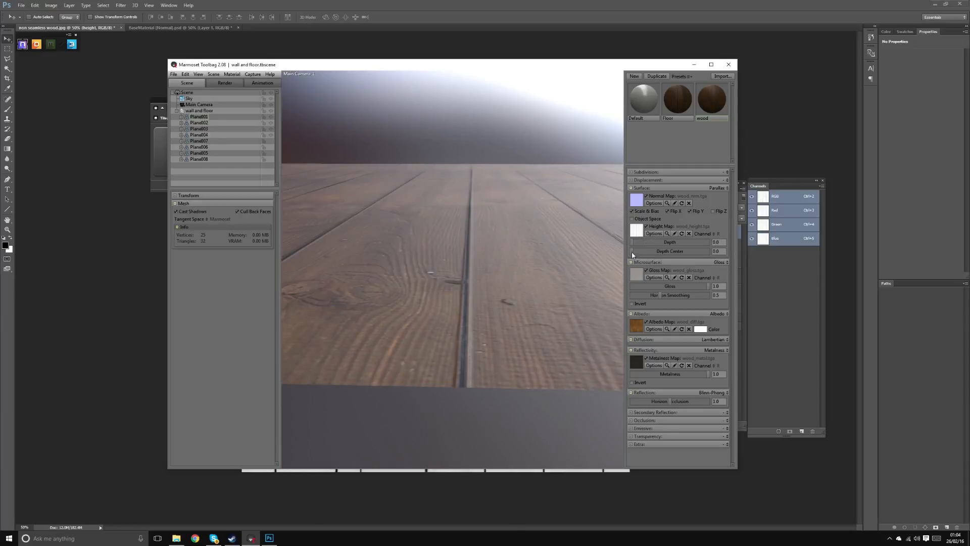
mouse_move(632, 244)
left_mouse_down()
mouse_move(650, 241)
mouse_move(588, 219)
mouse_move(631, 234)
left_mouse_up()
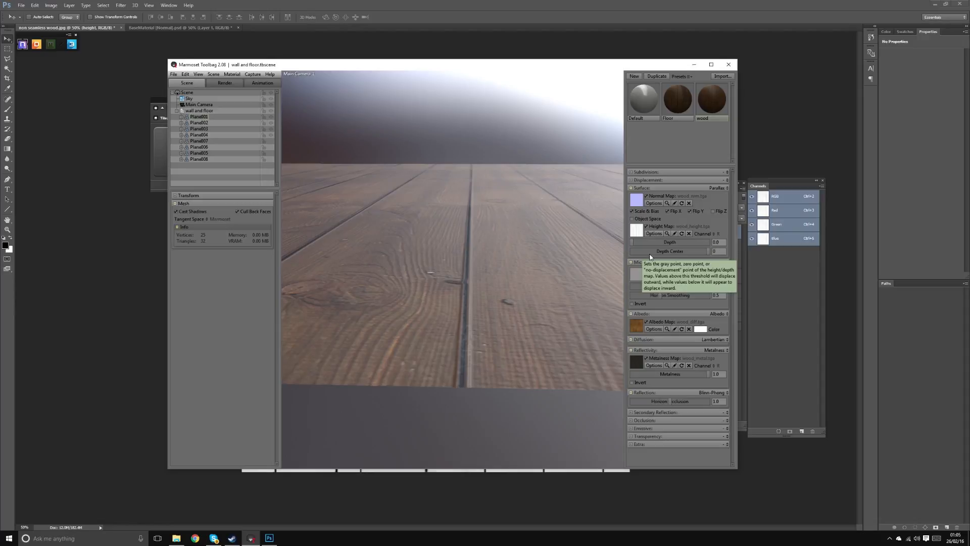
Set the wood material's Depth to about 0.02 and Depth Center to 0.5, and inspect the floor from several angles.
left_click_drag(637, 240, 647, 241)
left_click_drag(561, 248, 379, 257)
left_click(530, 134)
mouse_move(494, 232)
left_mouse_down()
mouse_move(494, 212)
mouse_move(459, 229)
mouse_move(504, 223)
left_mouse_up()
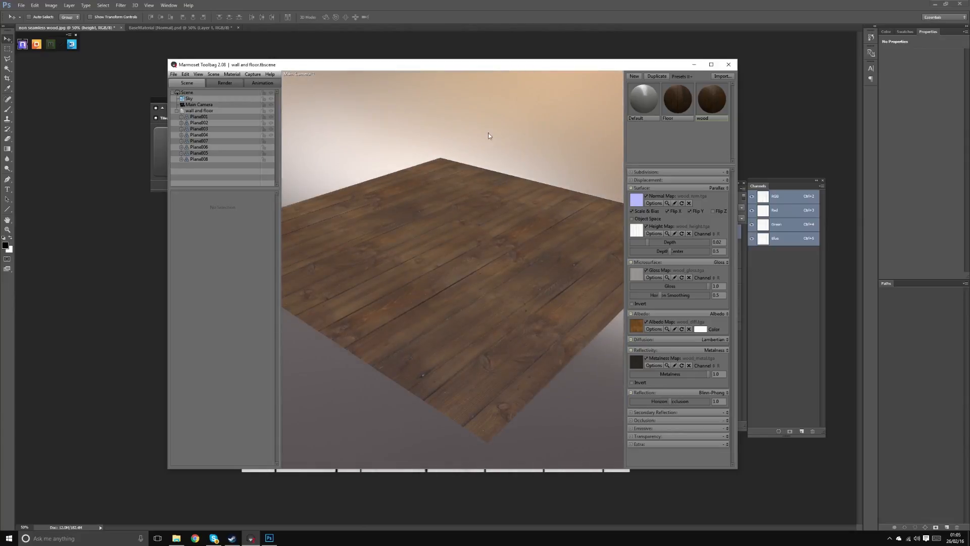
left_click_drag(488, 132, 561, 170)
Look over the floor from another side and enable the Occlusion module for the wood material.
key("alt+Tab")
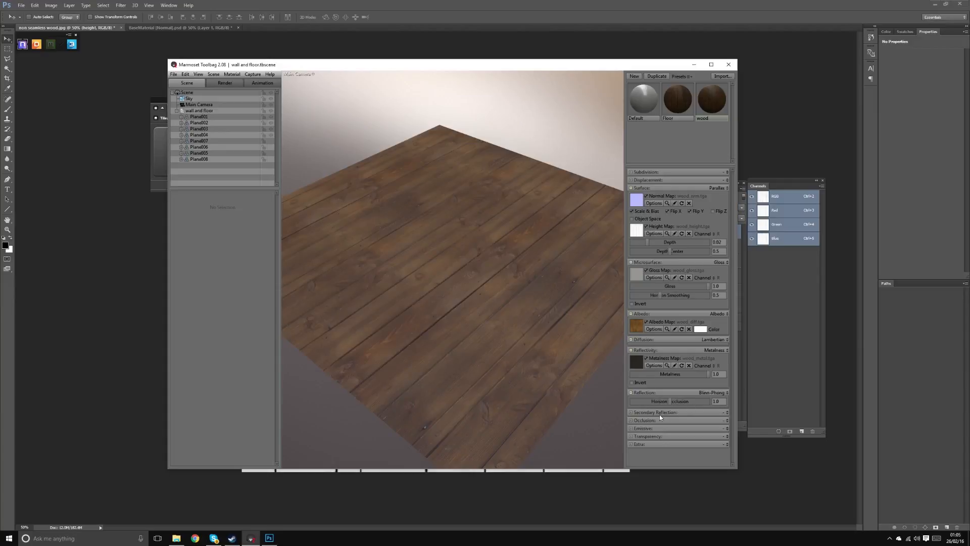
left_click_drag(485, 286, 384, 262)
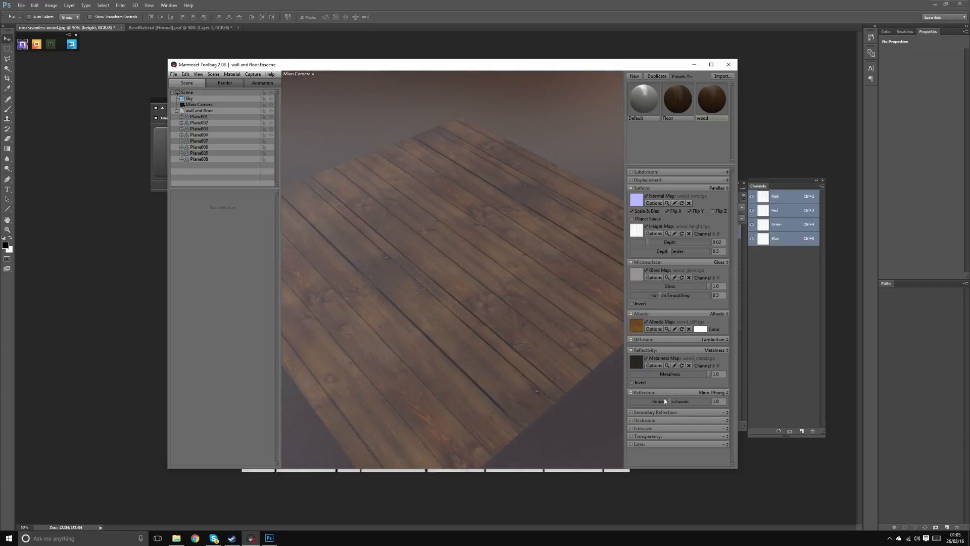
left_click(727, 421)
left_click(706, 436)
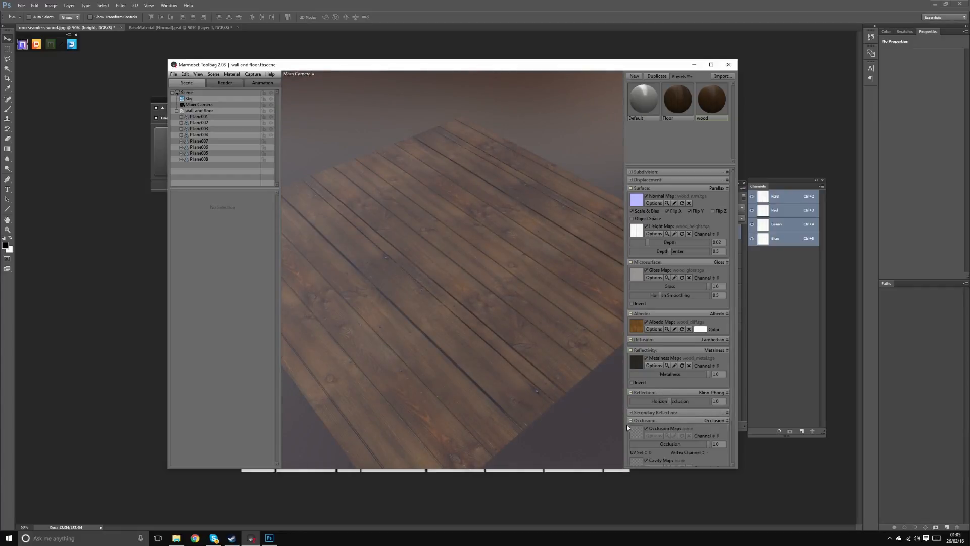
Switch to Photoshop, duplicate the BaseMaterial [Normal] document under its default copy name, and merge the copy's Layer 1 and height layers.
key("alt+Tab")
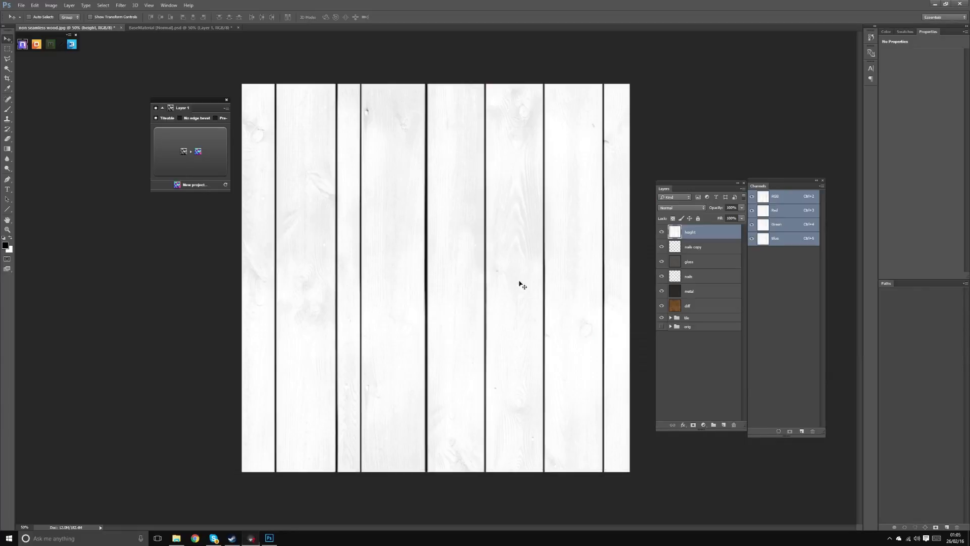
left_click(139, 29)
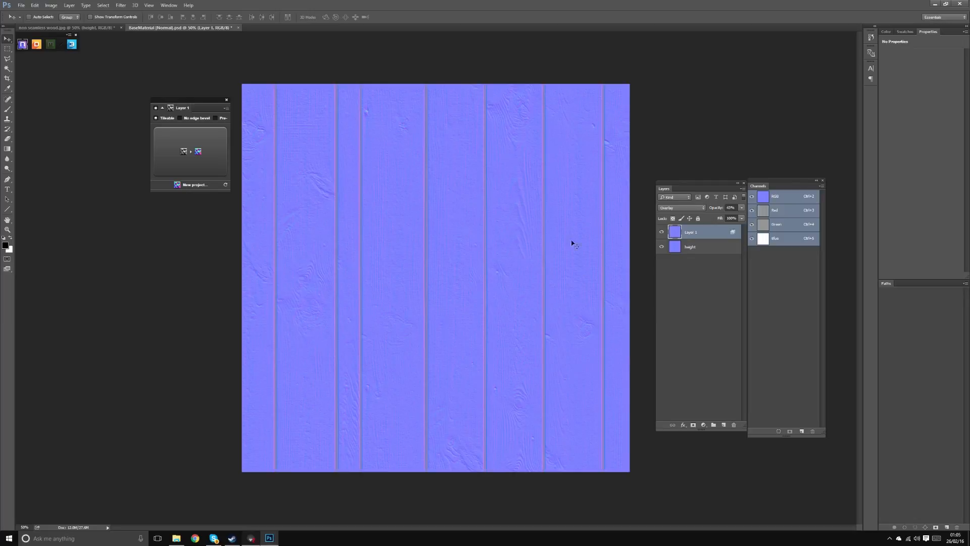
left_click(701, 251, "shift")
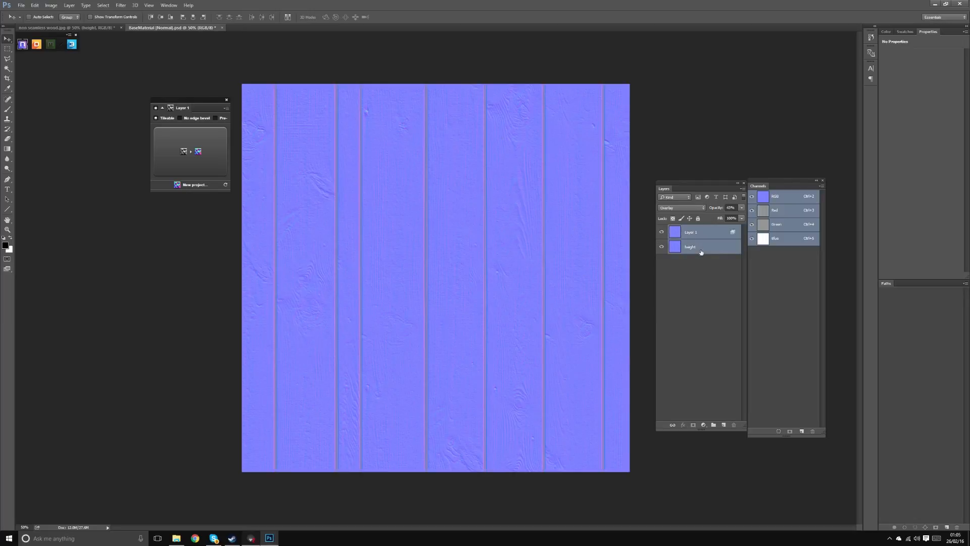
left_click(51, 5)
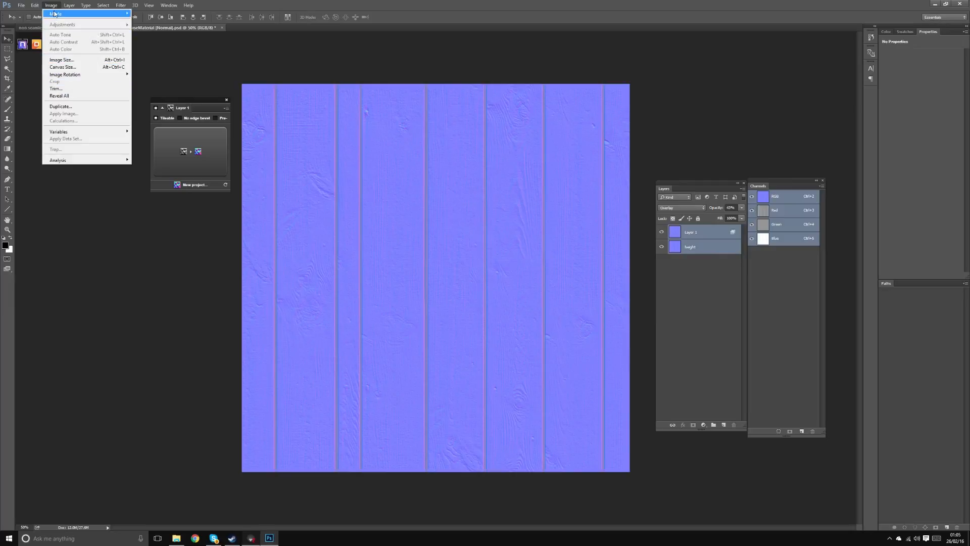
left_click(61, 106)
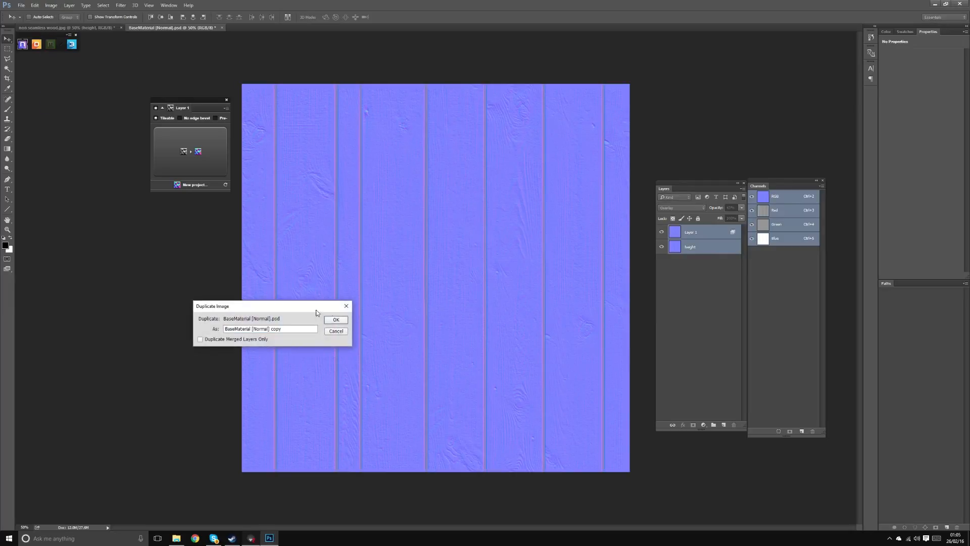
left_click(333, 319)
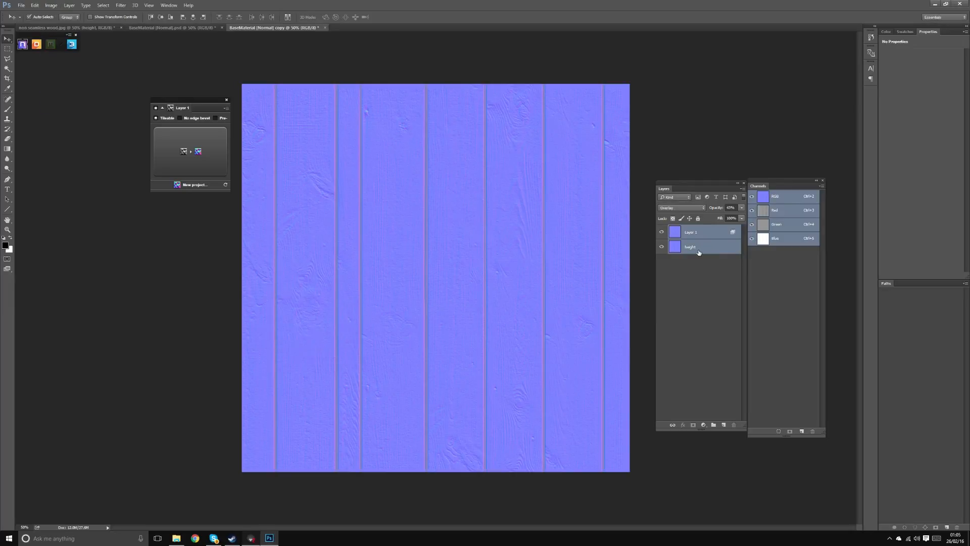
key("ctrl+e")
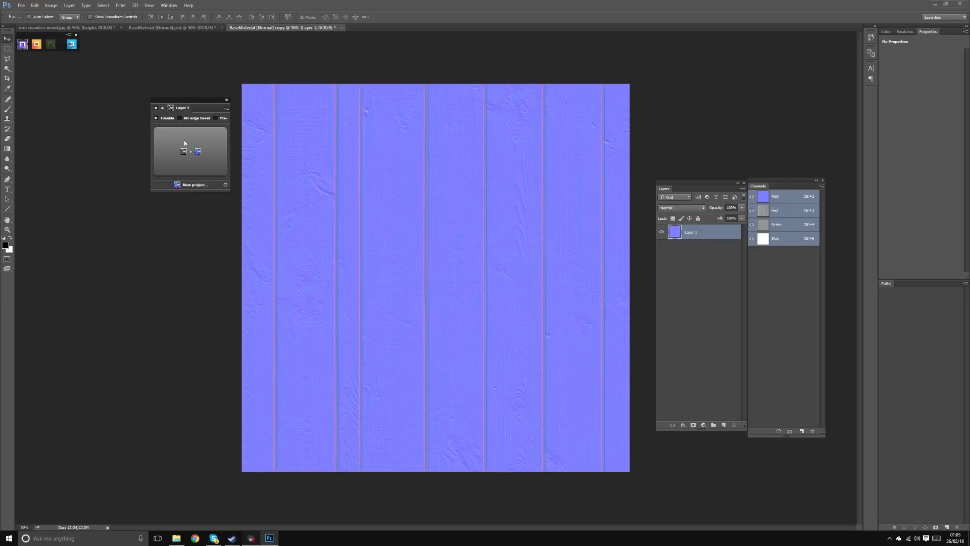
Convert the merged normal map to AO with the Map Converter, using the active document as the source.
left_click(226, 108)
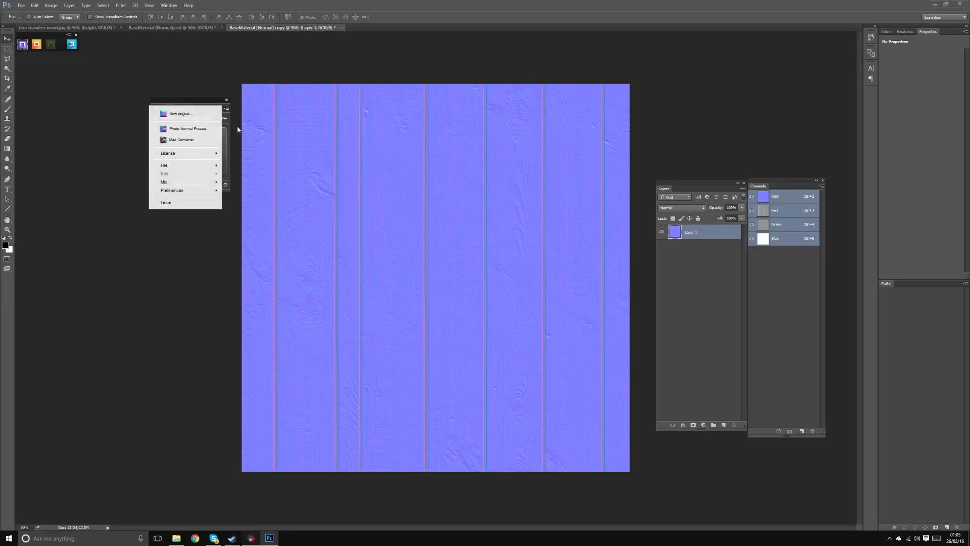
left_click(193, 141)
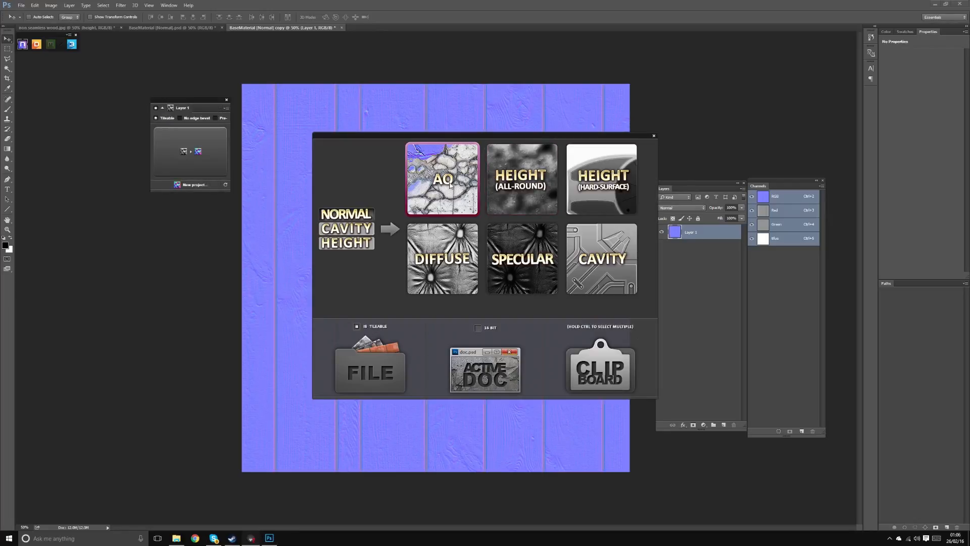
left_click(449, 364)
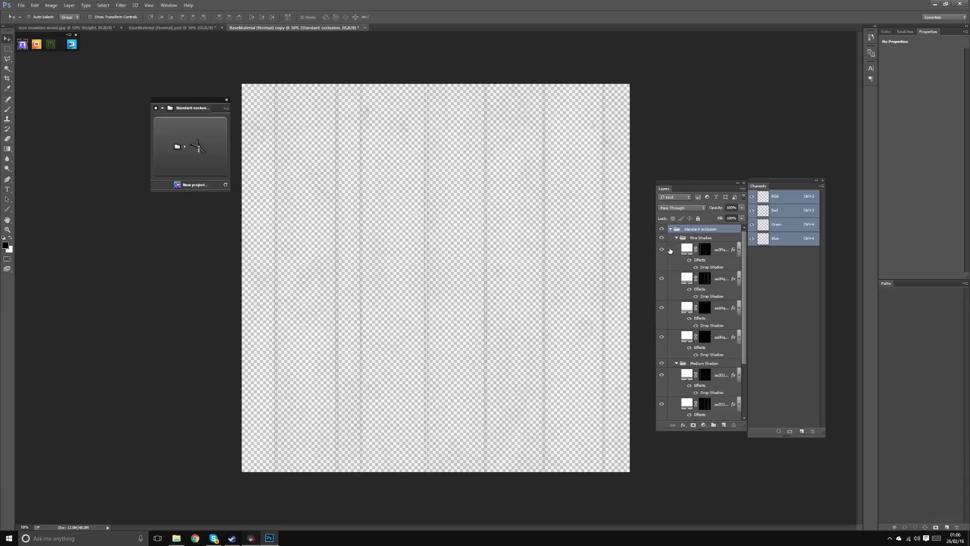
Inspect the generated occlusion, compare it with the original normal map document, and close the copy without saving.
key("ctrl+plus")
key("ctrl+minus")
left_click(174, 28)
left_click(353, 28)
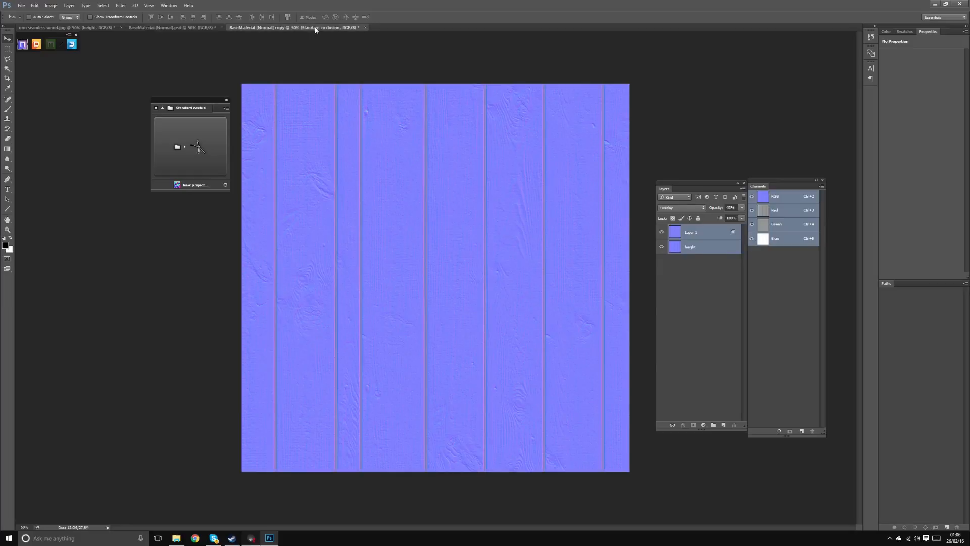
left_click(365, 28)
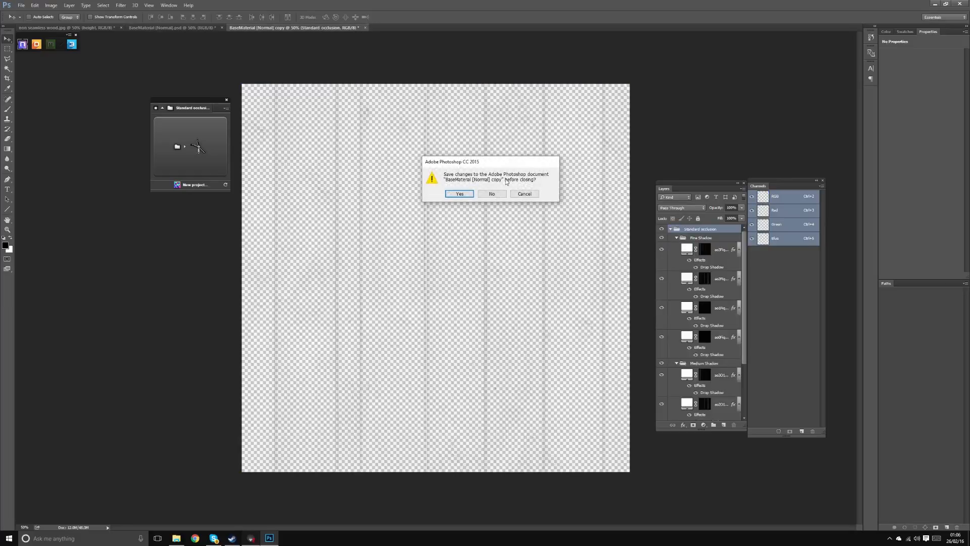
left_click(491, 195)
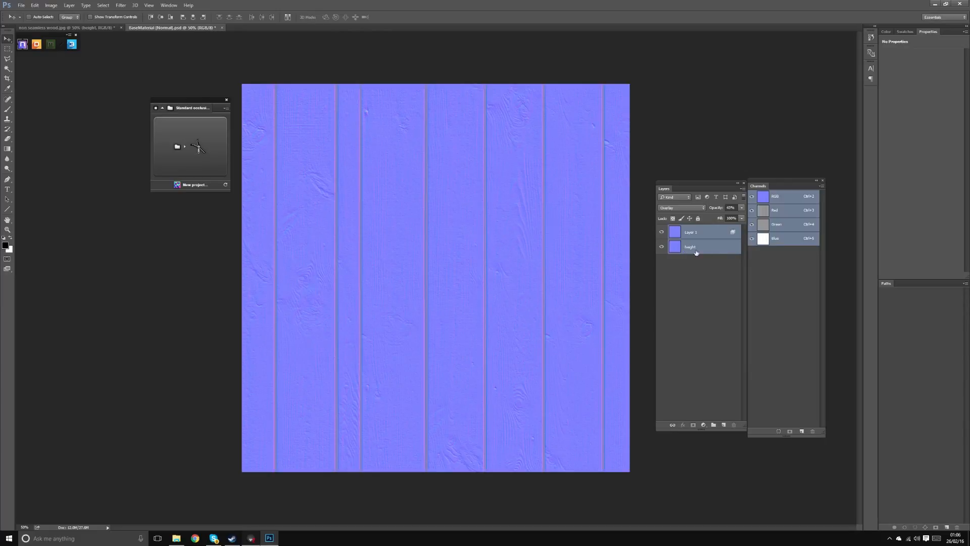
Duplicate the BaseMaterial [Normal] document again, select the copy's whole canvas, and merge its layers into one.
left_click(92, 27)
left_click(172, 28)
left_click(51, 5)
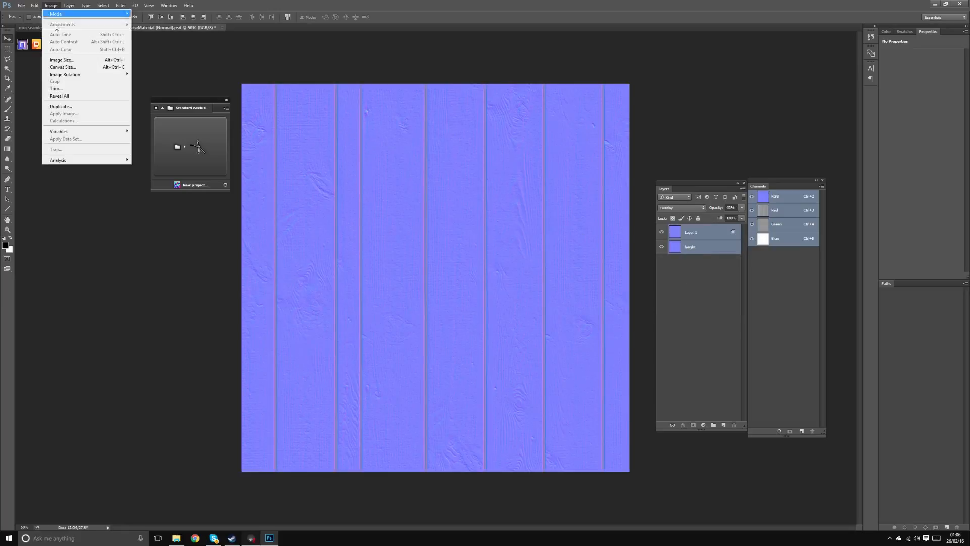
left_click(59, 107)
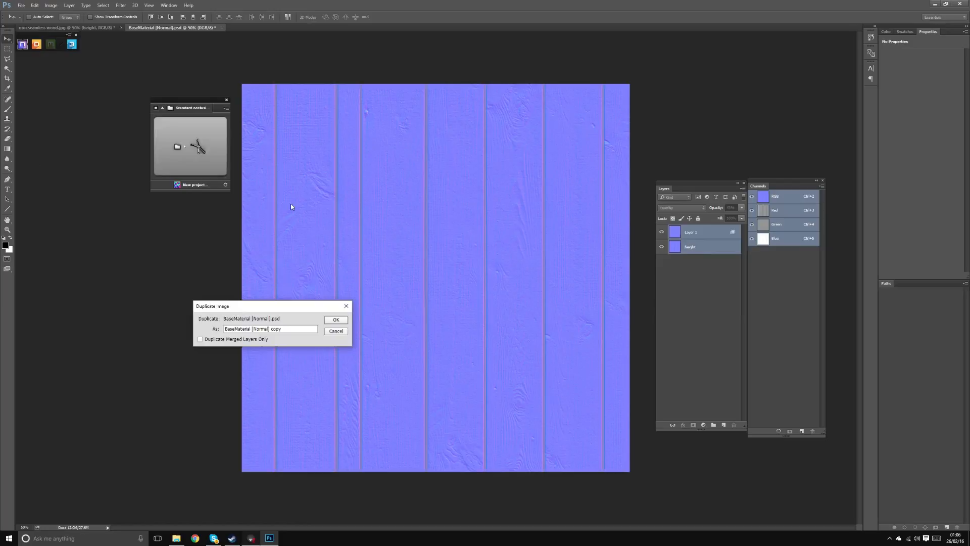
left_click(336, 320)
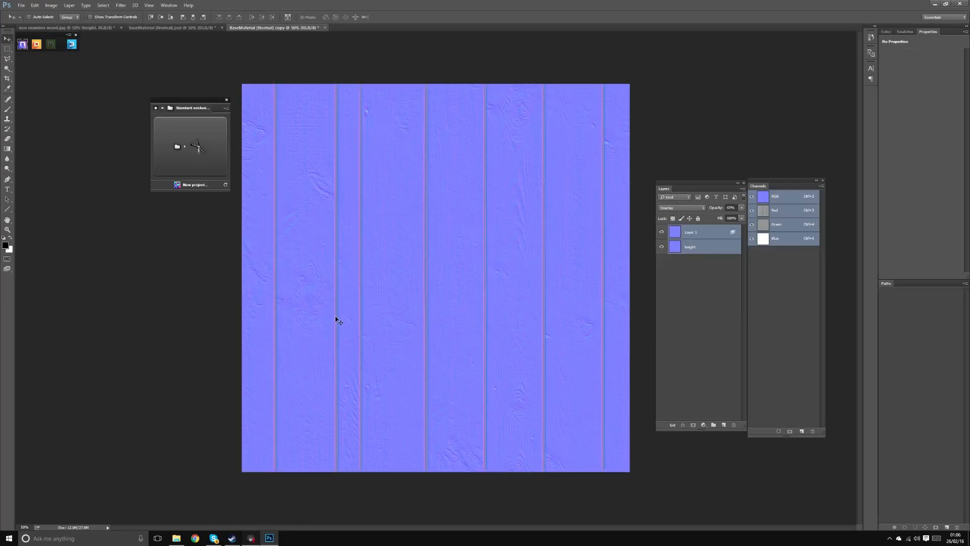
key("ctrl+a")
key("ctrl+shift+e")
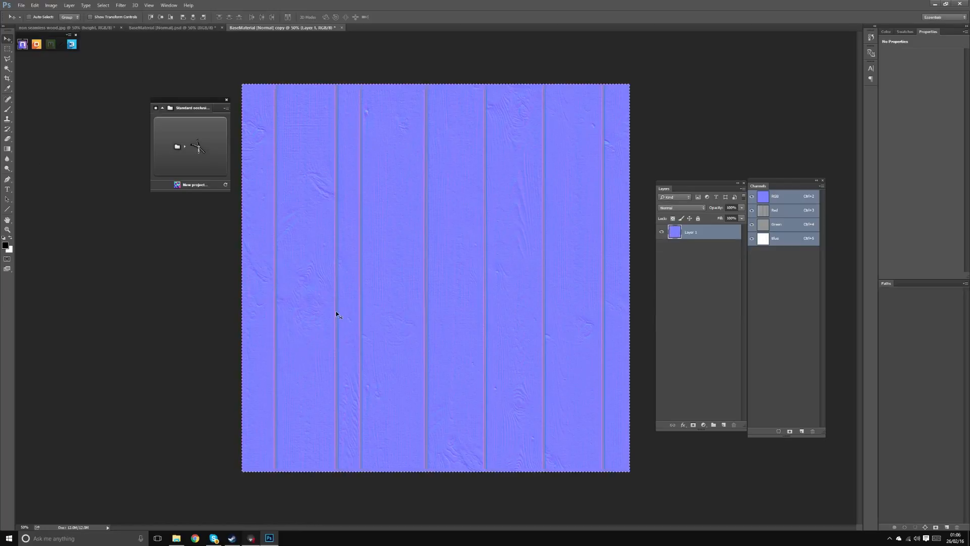
Paste the merged normal map into the wood document, try converting it to an nDo normal project, and delete the NORMAL group.
left_click(80, 28)
key("ctrl+v")
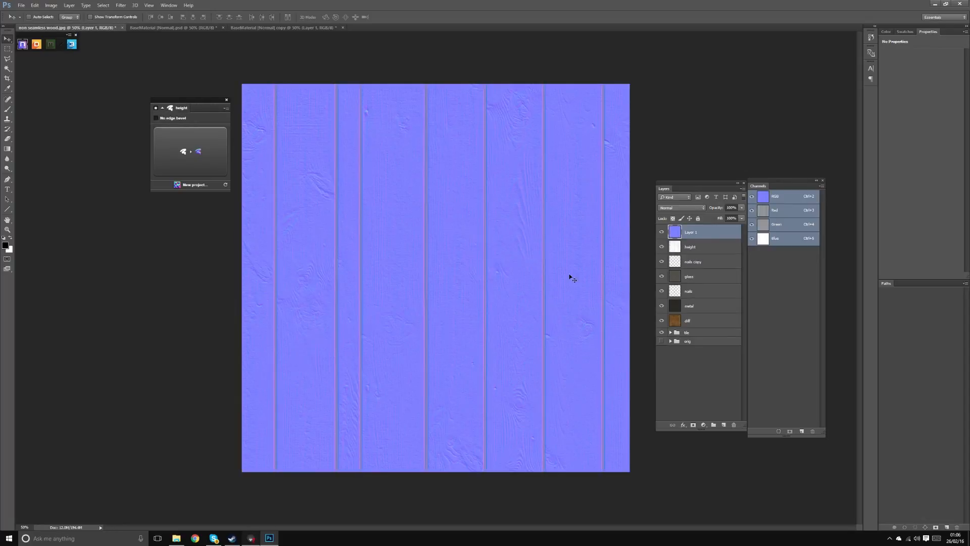
left_click(208, 147)
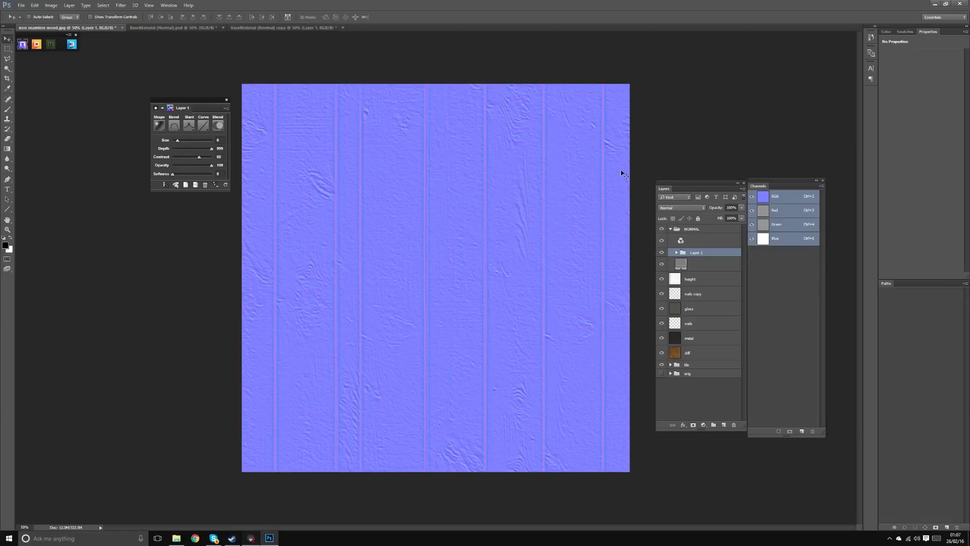
left_click_drag(703, 236, 735, 425)
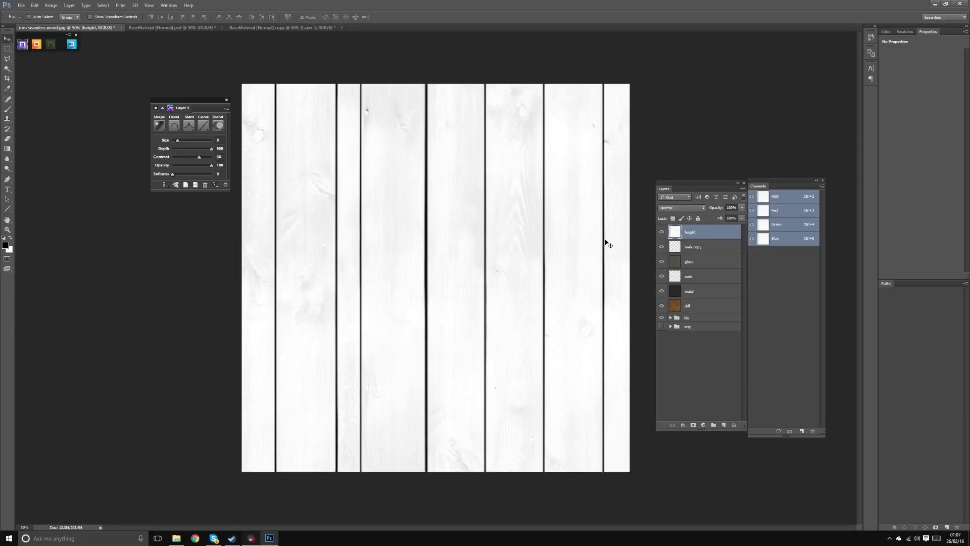
Undo back to the pasted normal map, convert it to ambient occlusion with the Map Converter, and adjust the fine, medium and large shadows.
key("ctrl+z")
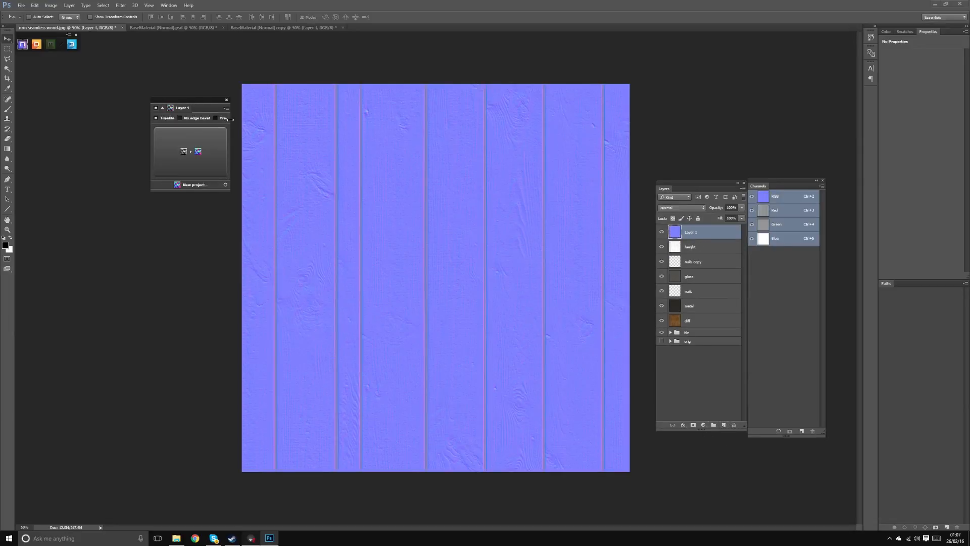
left_click(215, 144)
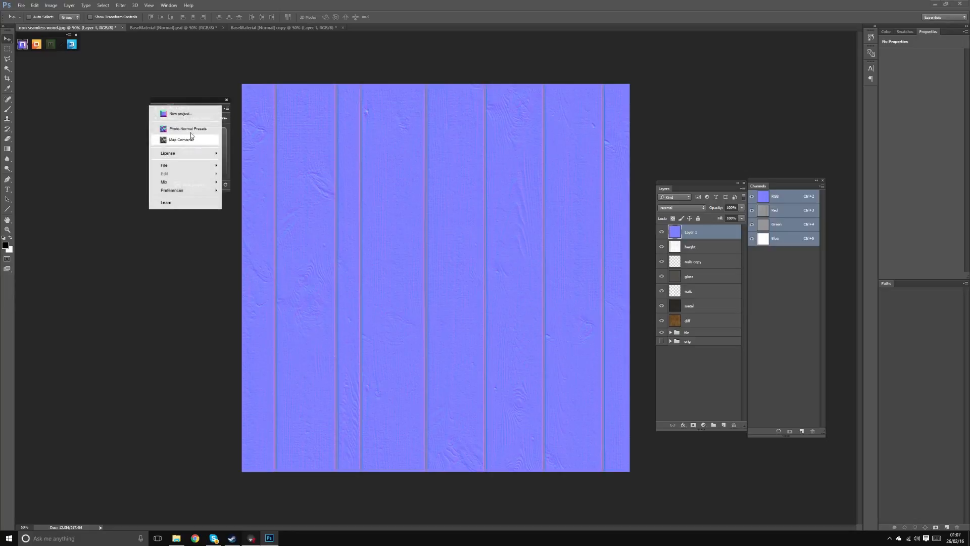
left_click(215, 140)
left_click(487, 369)
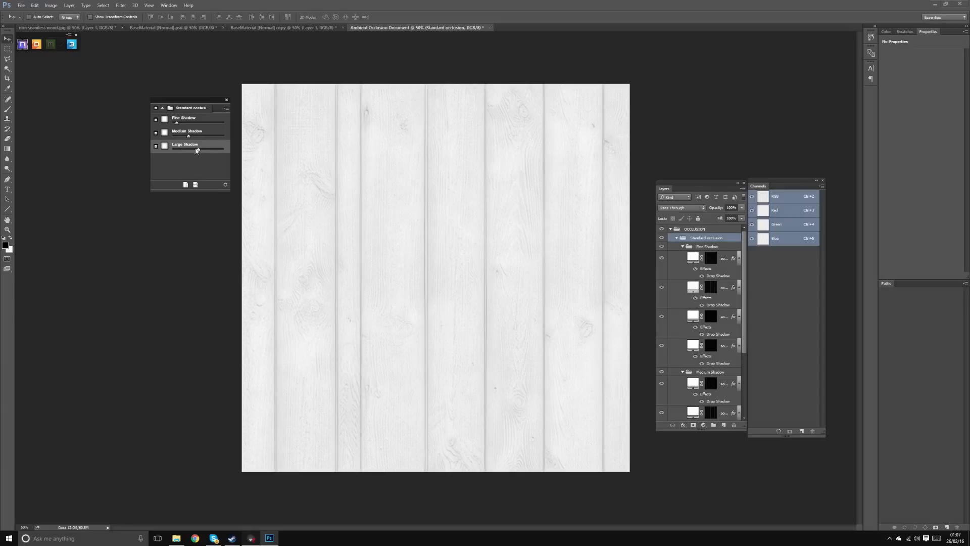
left_click_drag(197, 150, 191, 150)
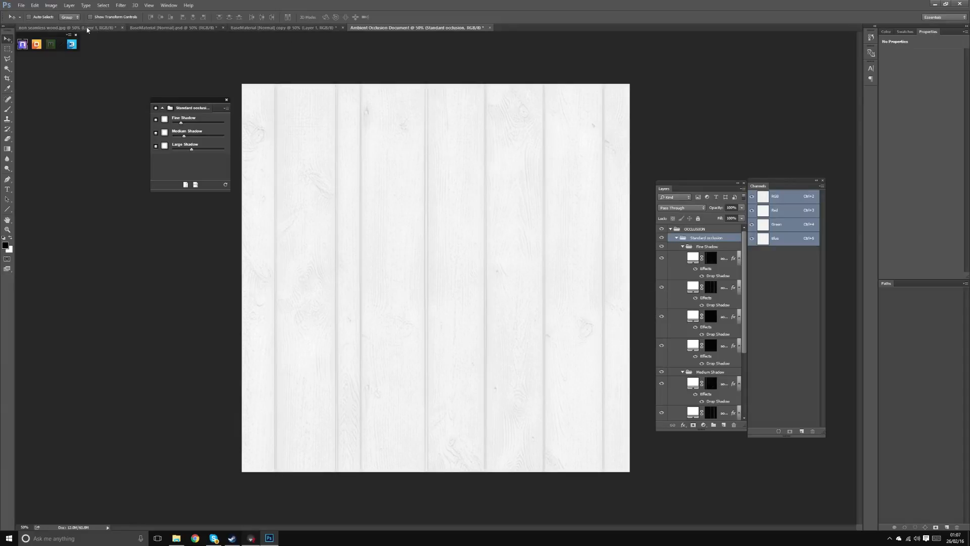
Copy the wood document's height layer into the Ambient Occlusion Document and place it above the OCCLUSION group.
left_click(92, 28)
left_click(690, 247)
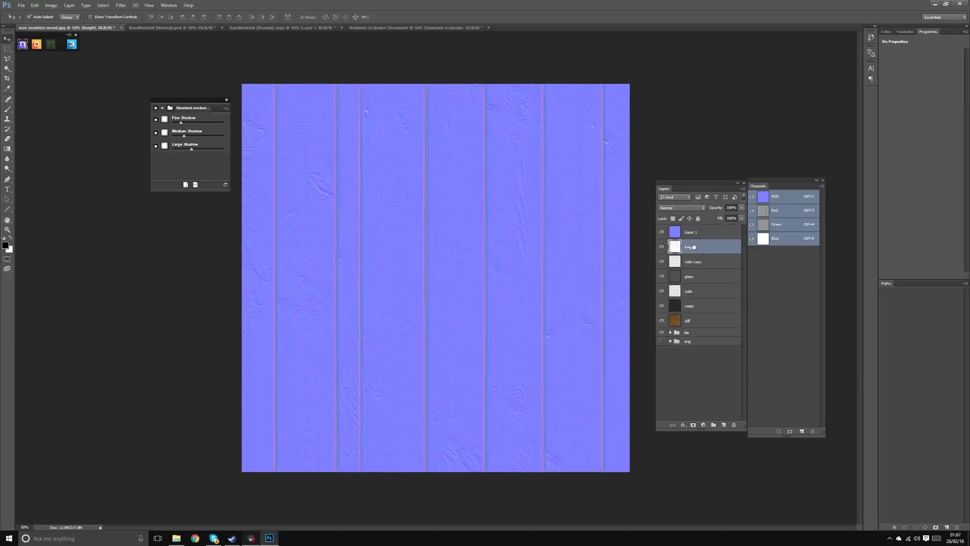
key("ctrl+a")
left_click(449, 29)
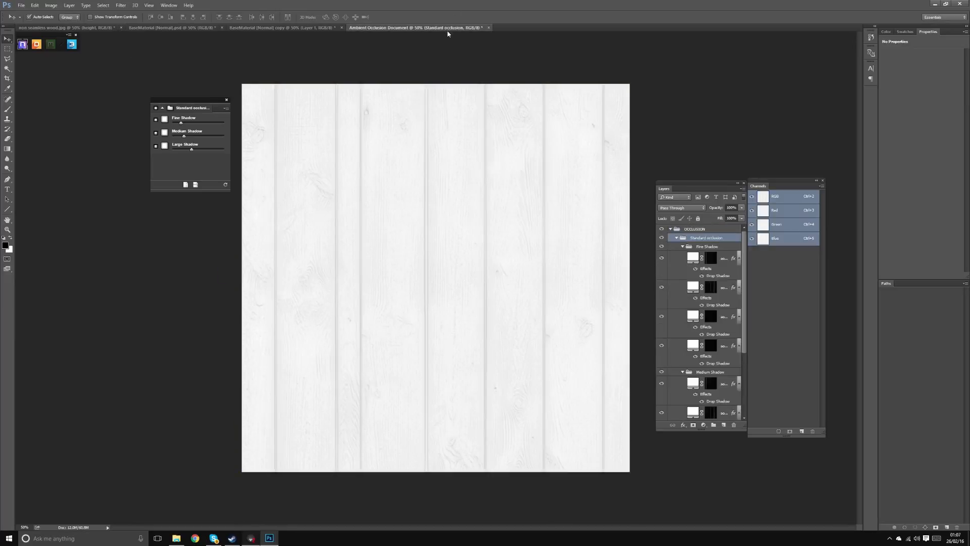
key("ctrl+v")
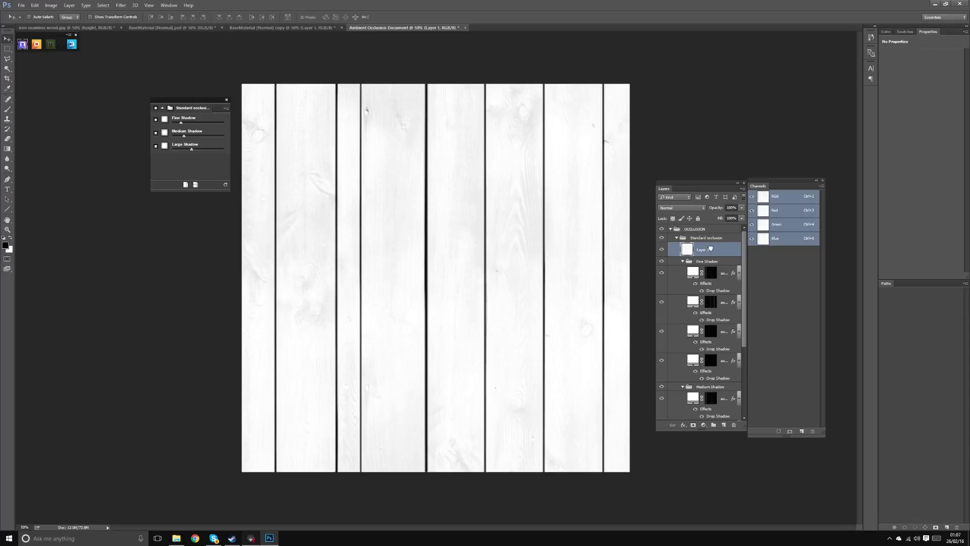
left_click_drag(703, 249, 700, 228)
Merge the OCCLUSION group into one layer and blend the height layer over it in Multiply mode at 67% opacity.
left_click(702, 244)
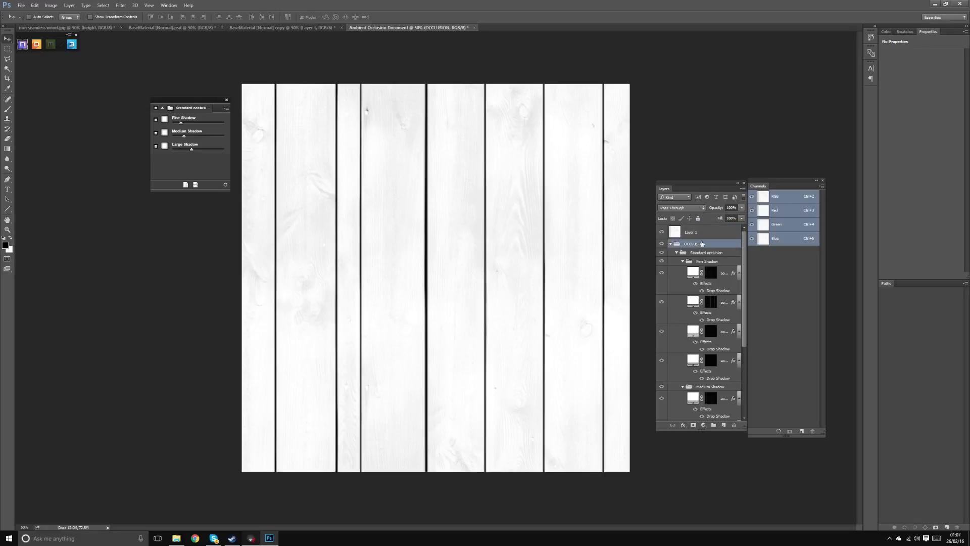
left_click(707, 231)
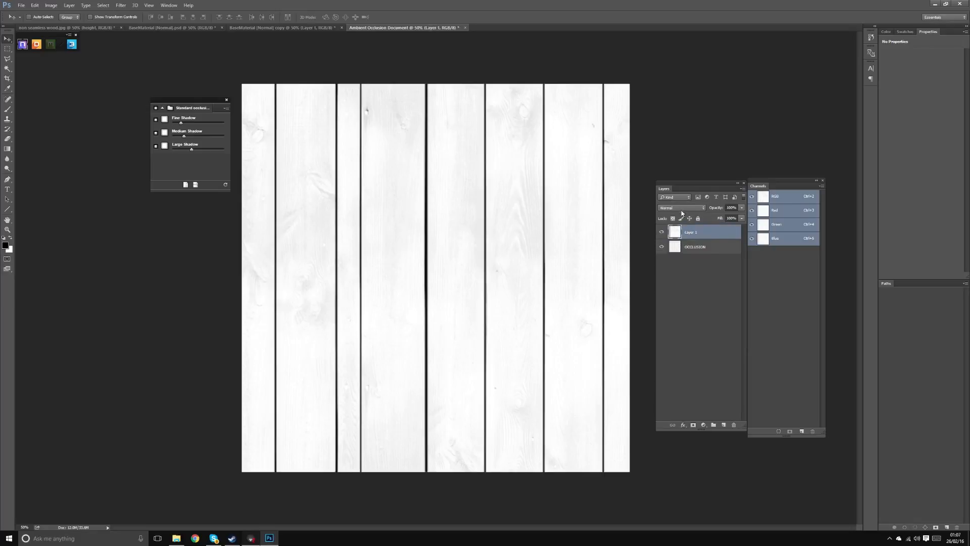
left_click(682, 208)
left_click(677, 233)
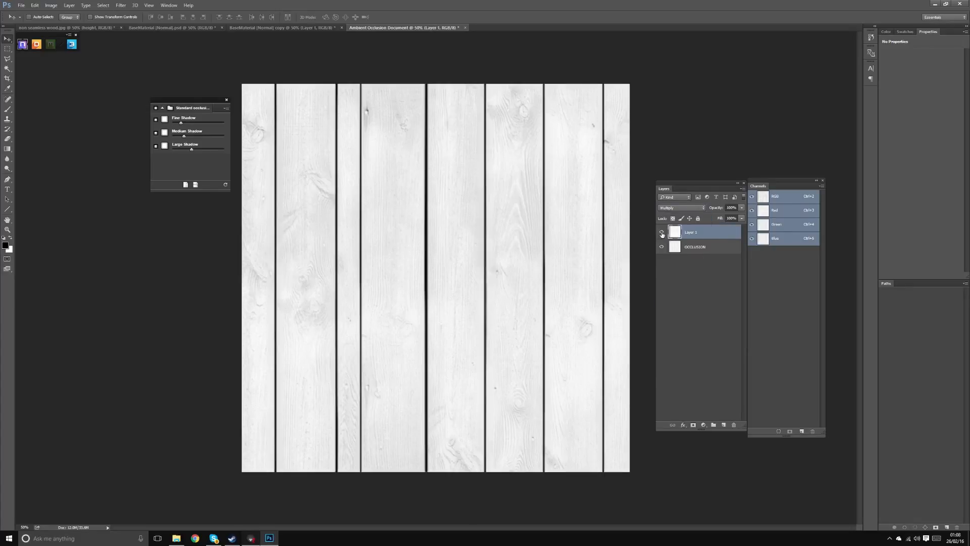
left_click(662, 233)
left_click(662, 232)
left_click(741, 208)
left_click_drag(740, 216, 734, 217)
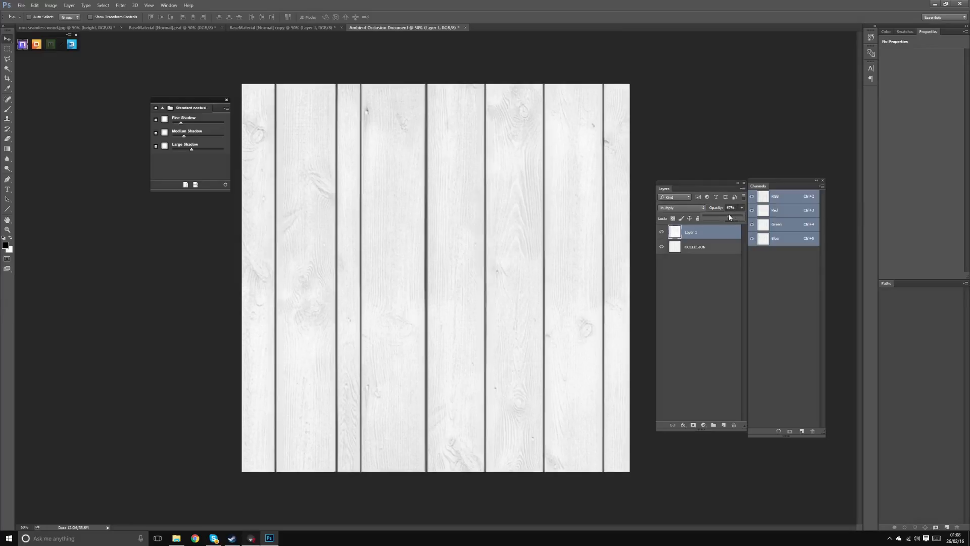
Merge the height and OCCLUSION layers and soften the result with a Gaussian Blur of about 3 pixels.
left_click(716, 249, "shift")
key("ctrl+e")
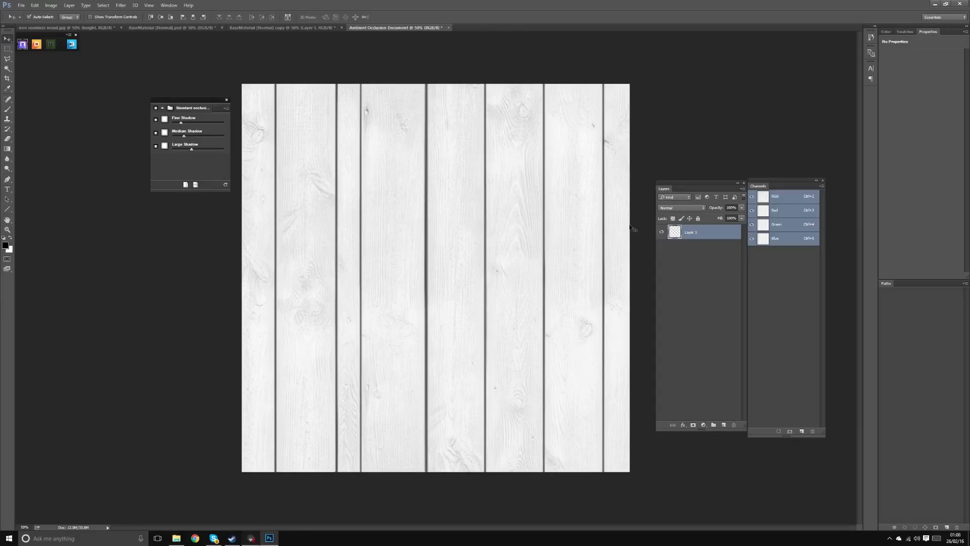
left_click(118, 6)
mouse_move(126, 89)
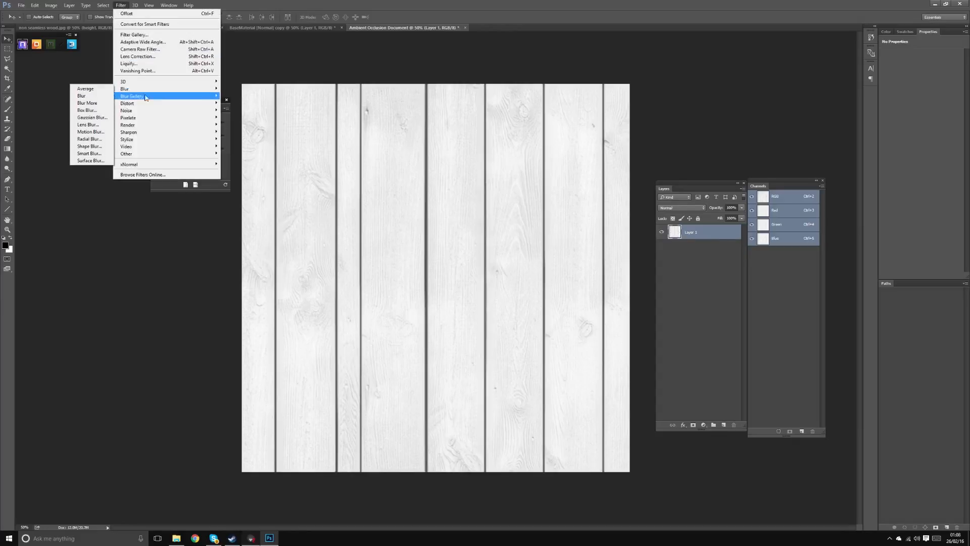
left_click(91, 117)
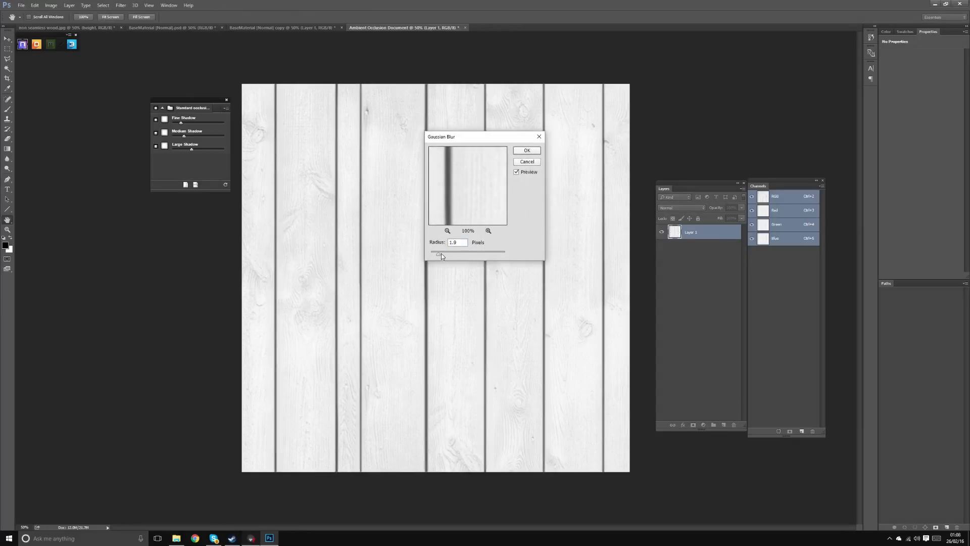
left_click_drag(441, 253, 447, 255)
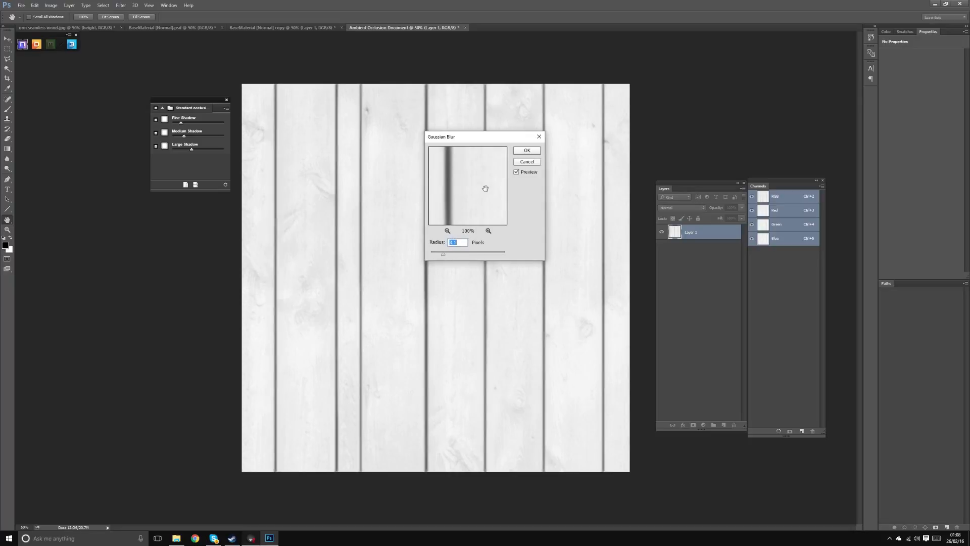
left_click(527, 150)
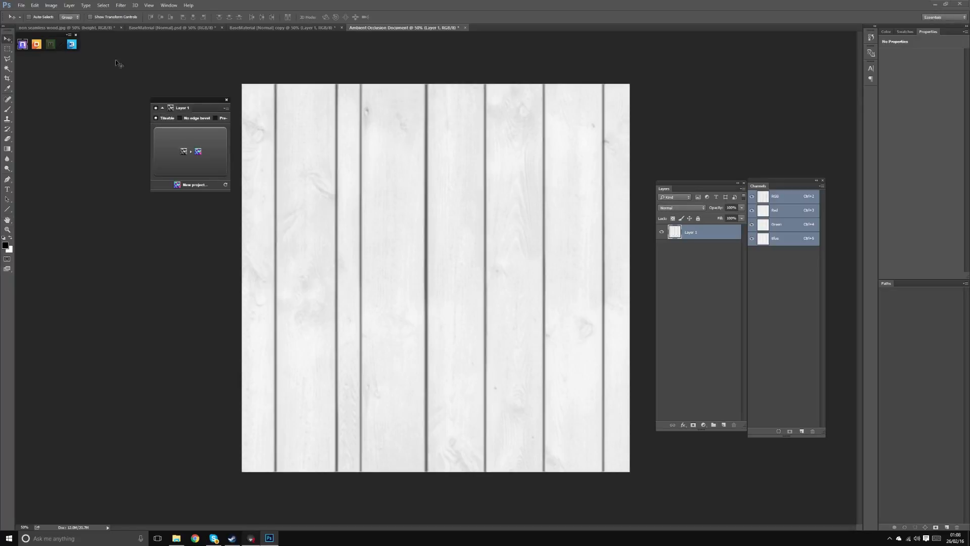
Save the occlusion map as the Targa file wood_ao.tga in the wood tile folder with the default Targa options.
left_click(21, 5)
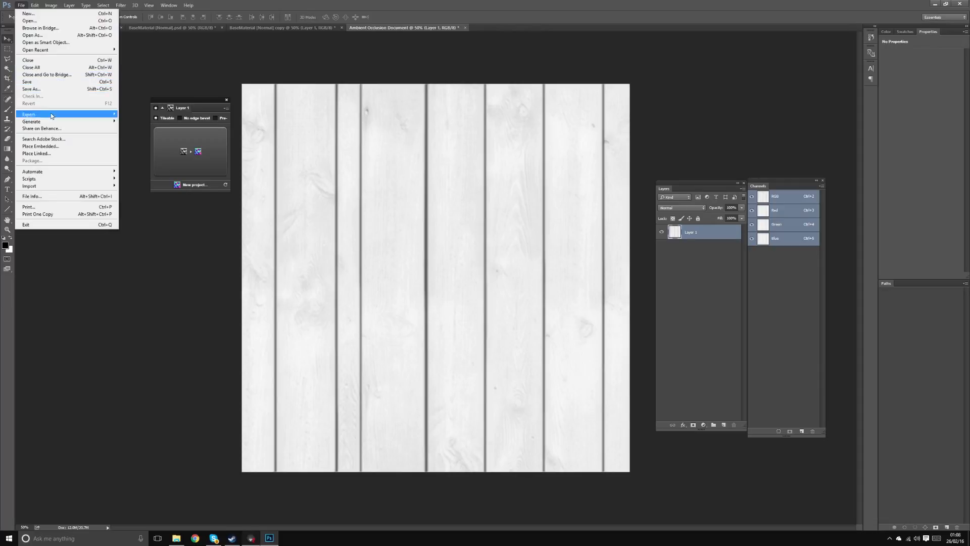
left_click(64, 89)
left_click(176, 243)
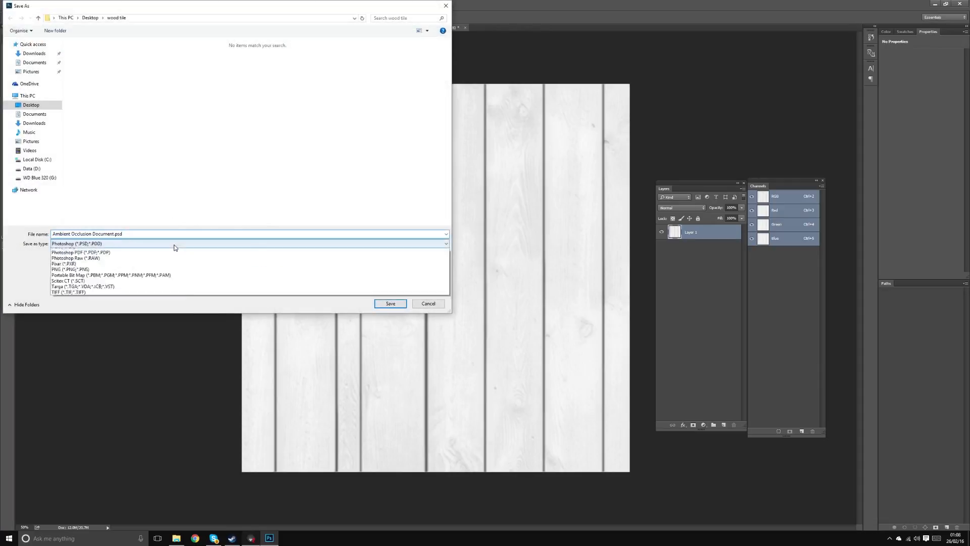
left_click(75, 365)
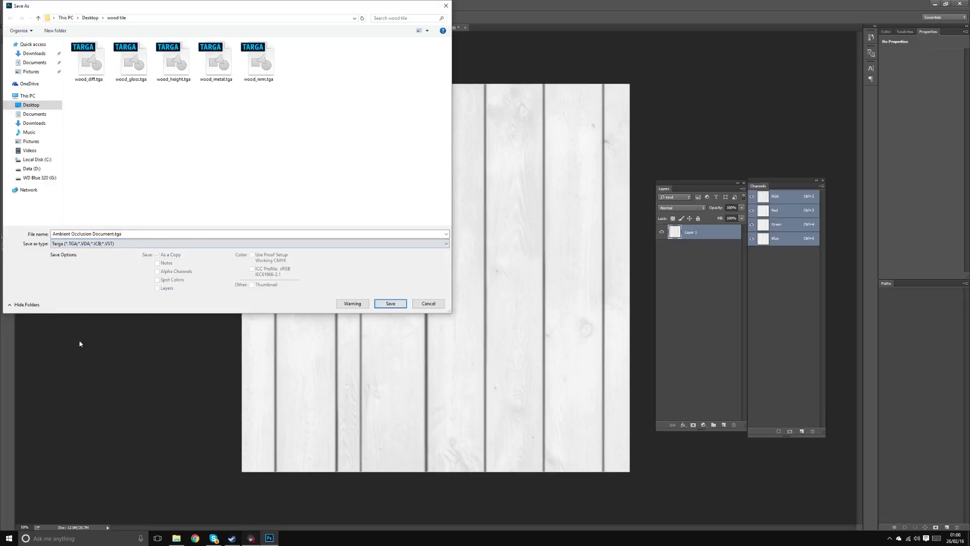
left_click(265, 62)
left_click(87, 236)
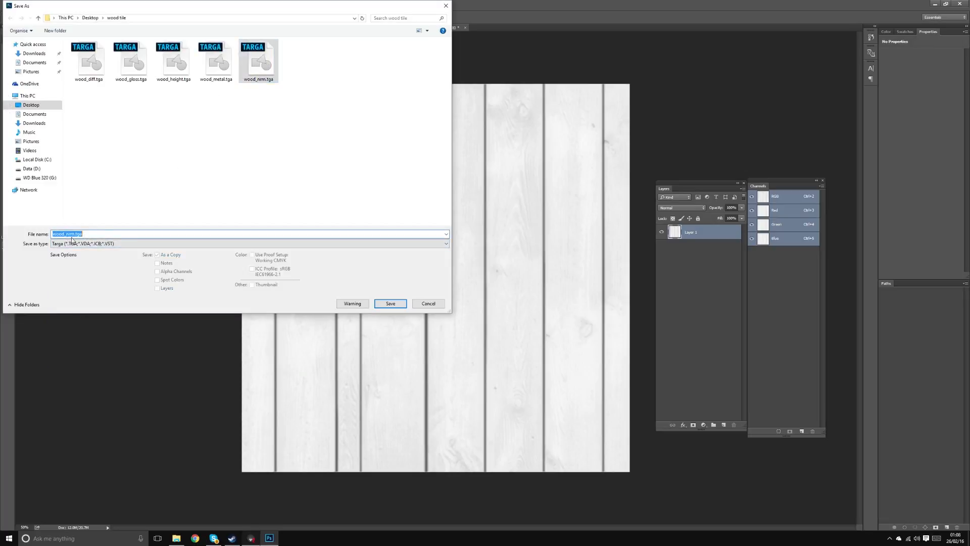
left_click(80, 236)
left_click_drag(88, 236, 69, 236)
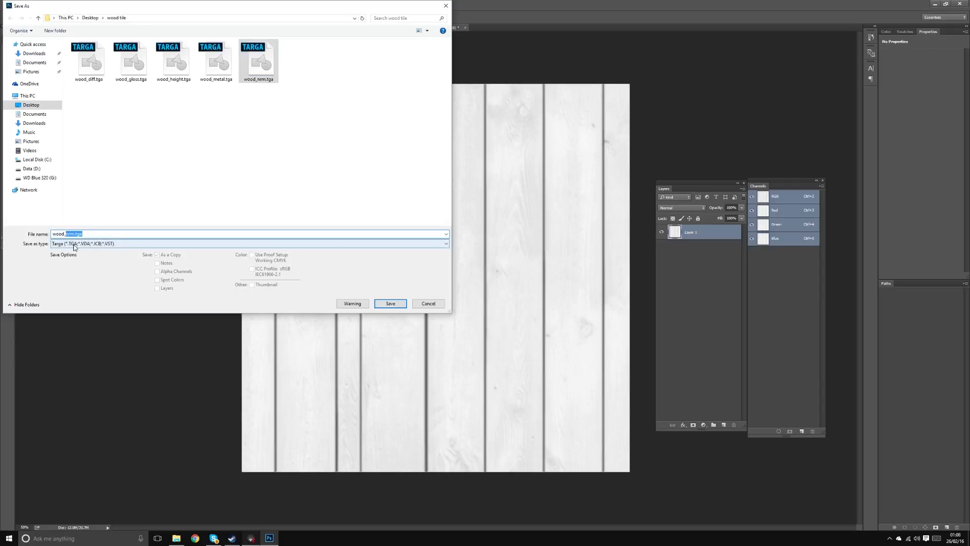
type("a")
key("Return")
key("Return")
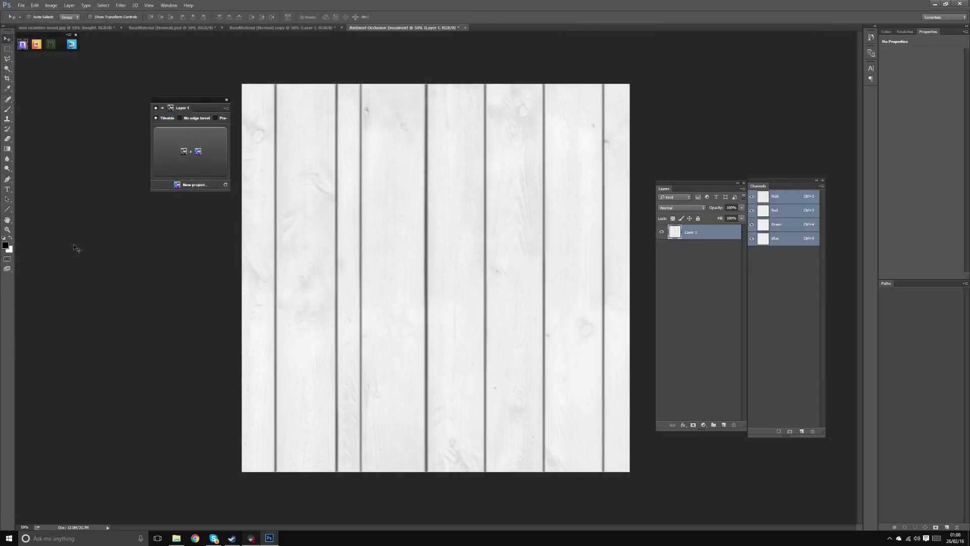
Switch to Marmoset Toolbag, load wood_ao.tga as the wood material's occlusion map, and inspect the floor from several angles.
left_click(251, 538)
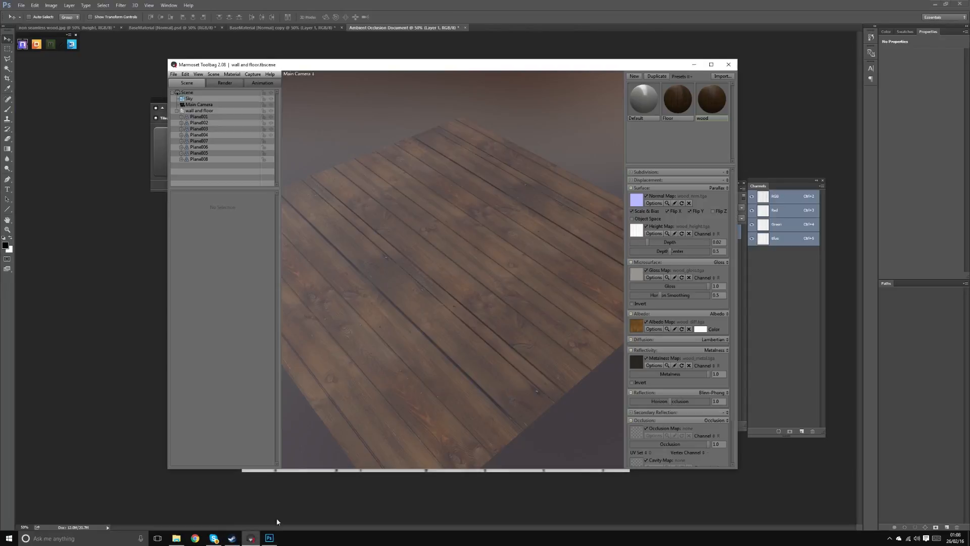
left_click(638, 434)
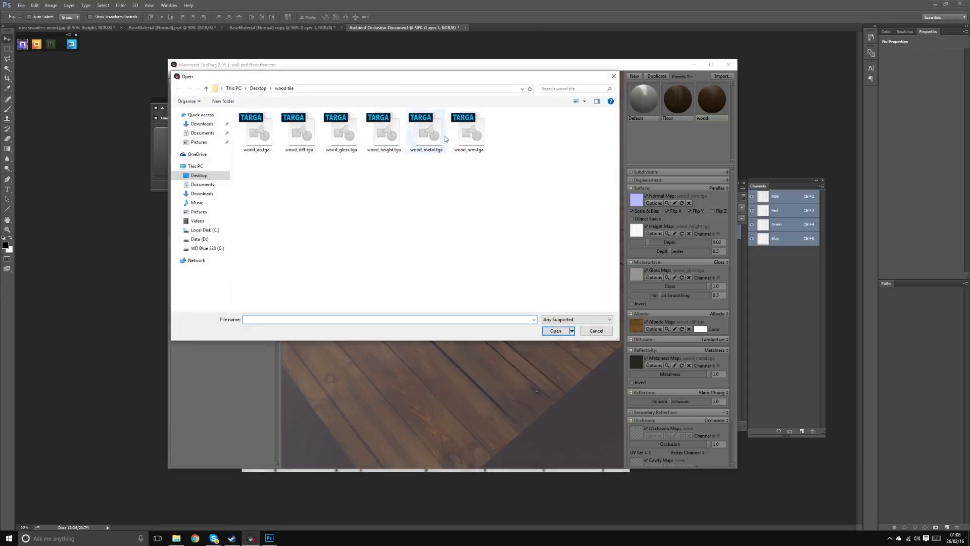
double_click(258, 134)
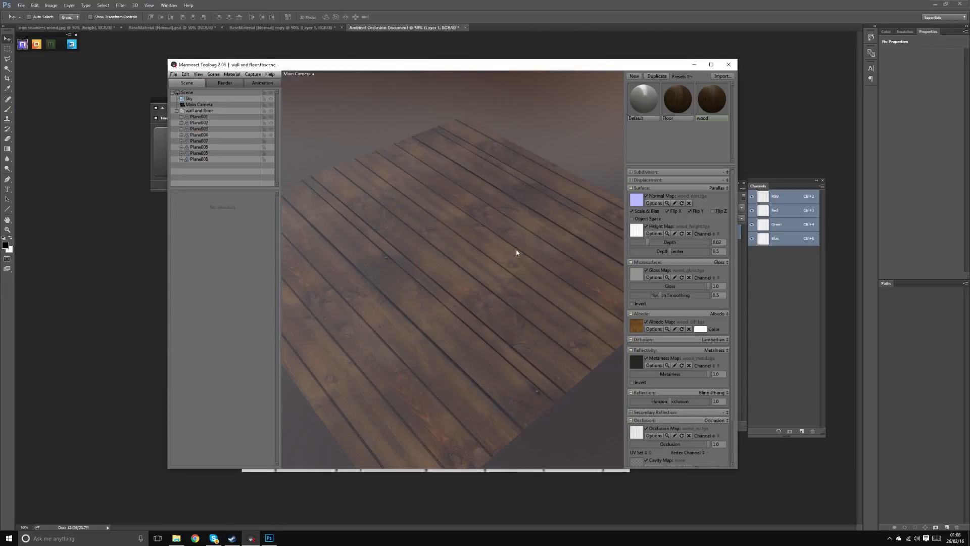
mouse_move(517, 252)
left_mouse_down()
mouse_move(556, 274)
mouse_move(478, 266)
mouse_move(514, 262)
left_mouse_up()
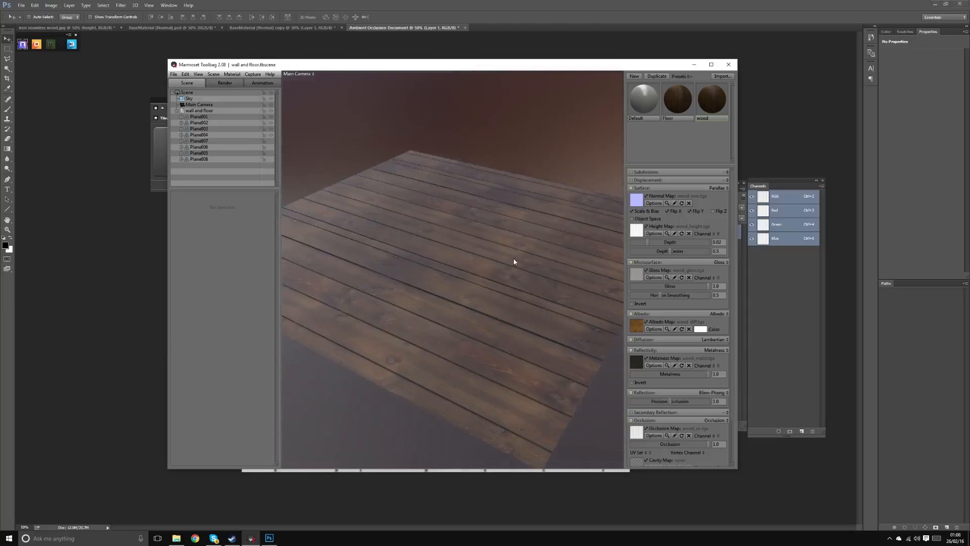
scroll(444, 263, "down", 5)
left_click_drag(486, 285, 446, 312)
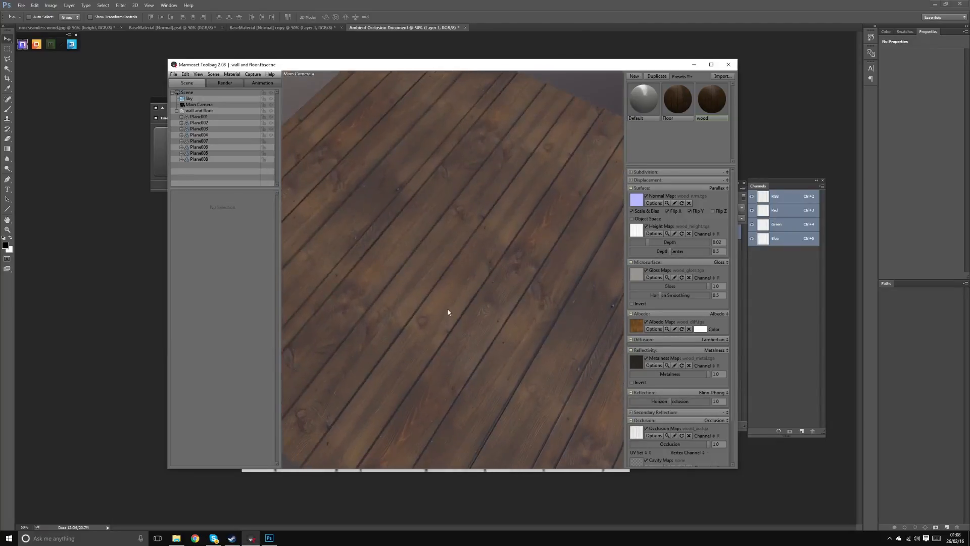
Try several sky light presets on the floor, including Forest Path and Museum, and settle on Indoor Fluorescents.
left_click(188, 99)
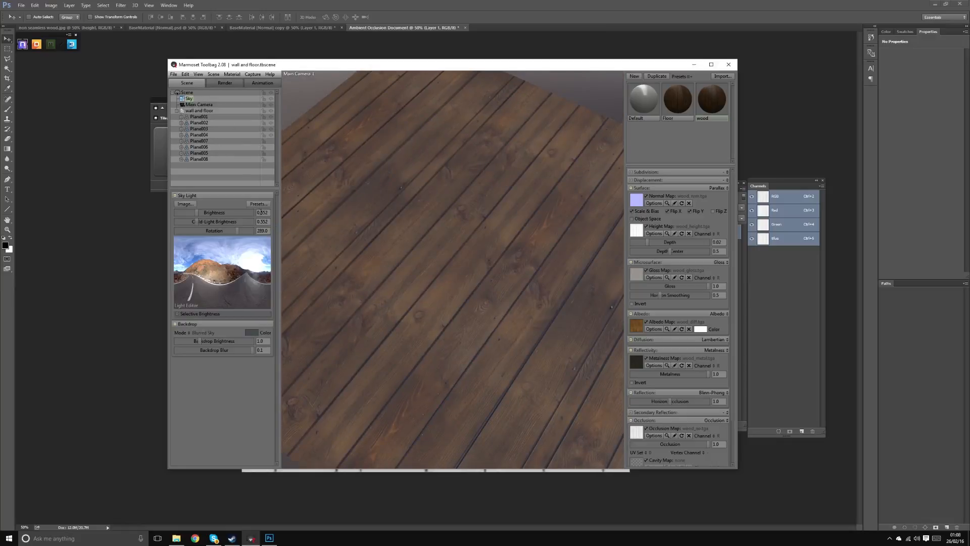
left_click(259, 203)
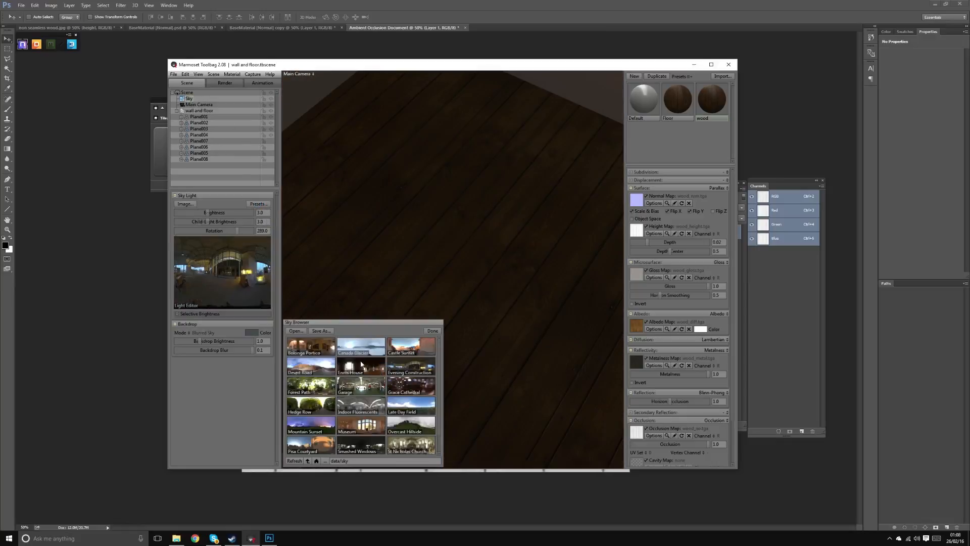
left_click(309, 390)
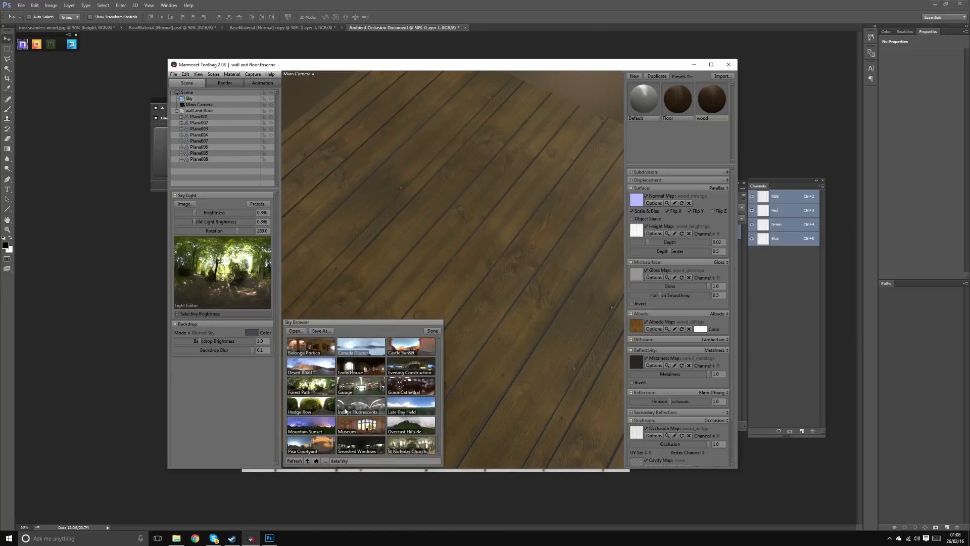
left_click(354, 427)
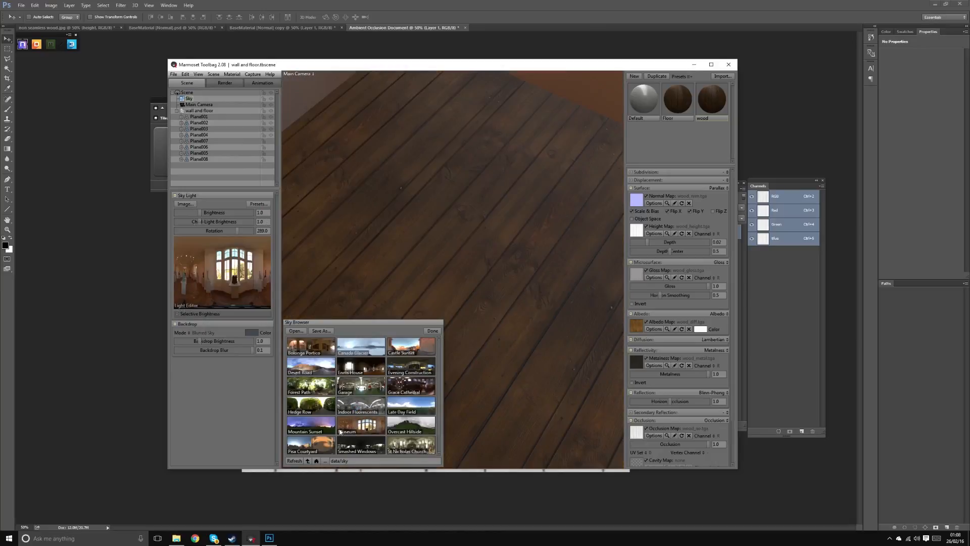
left_click(365, 406)
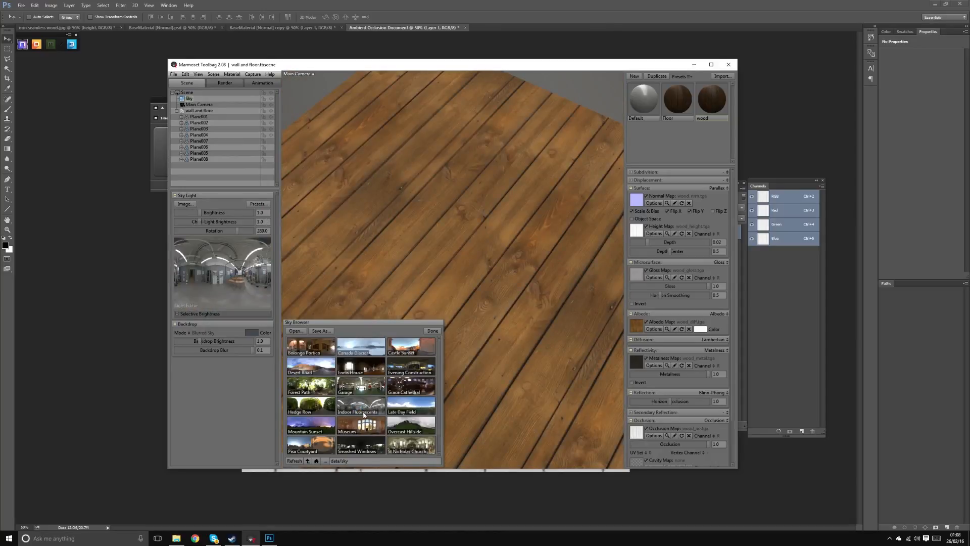
left_click_drag(518, 283, 510, 266)
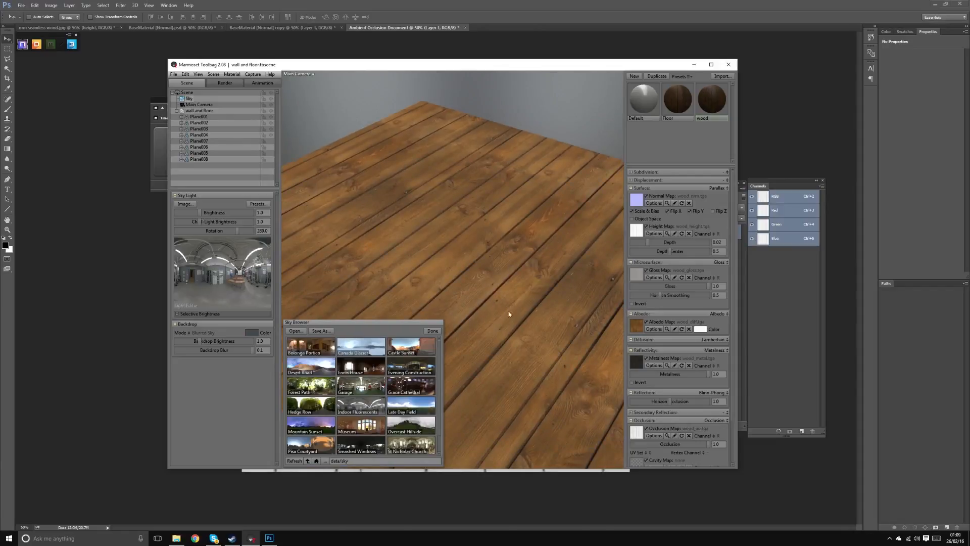
left_click(433, 331)
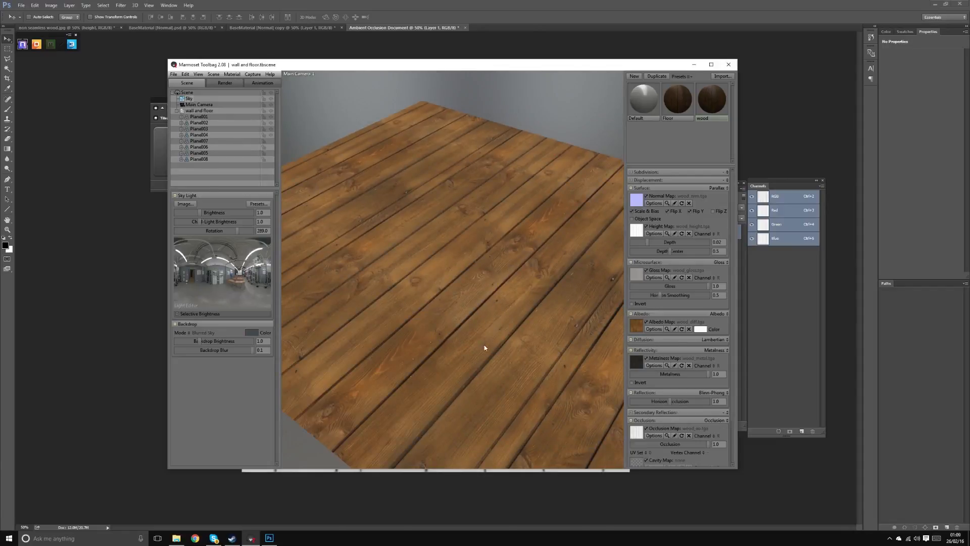
Switch to Photoshop's non seamless wood document, select the diff layer, and hide the metal layer and all layers above it.
left_click(84, 60)
left_click(80, 27)
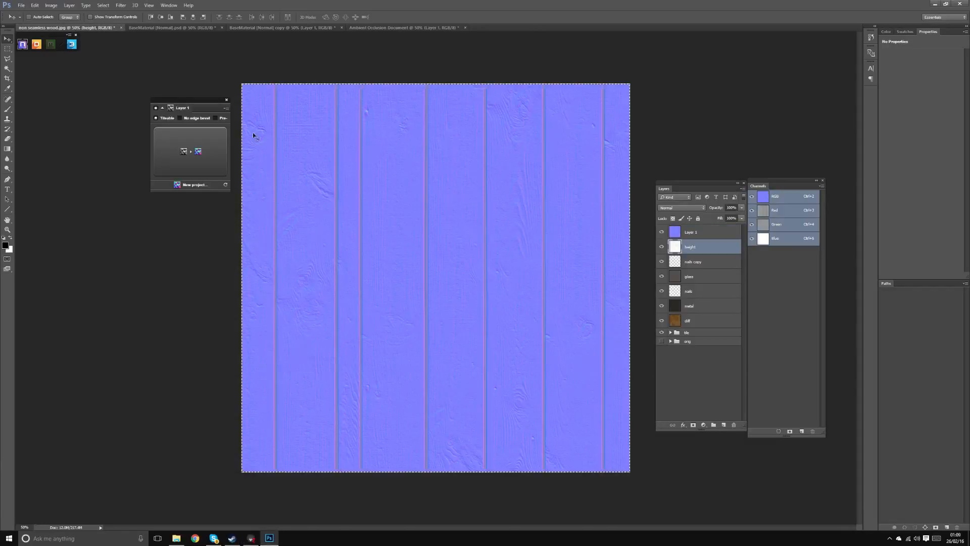
left_click(679, 320)
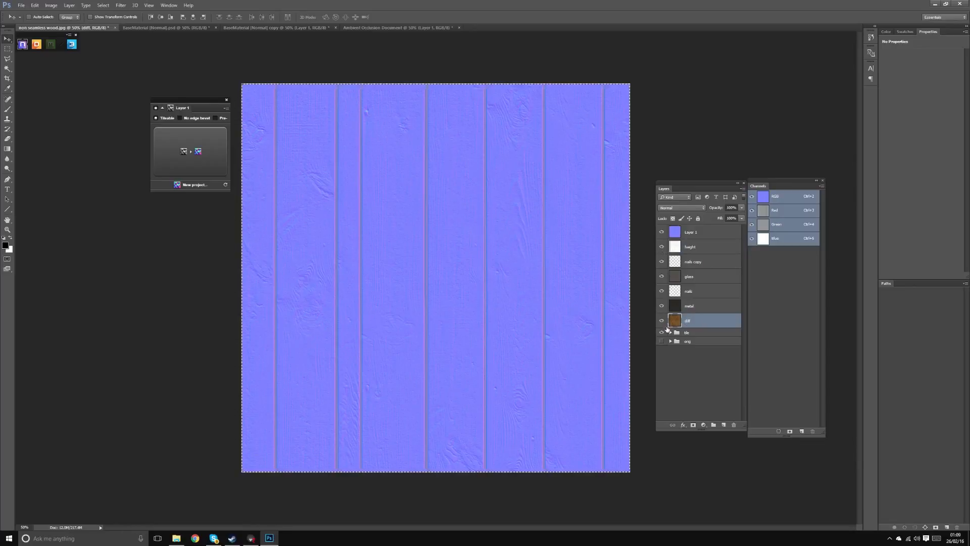
left_click_drag(662, 306, 659, 228)
key("alt+Tab")
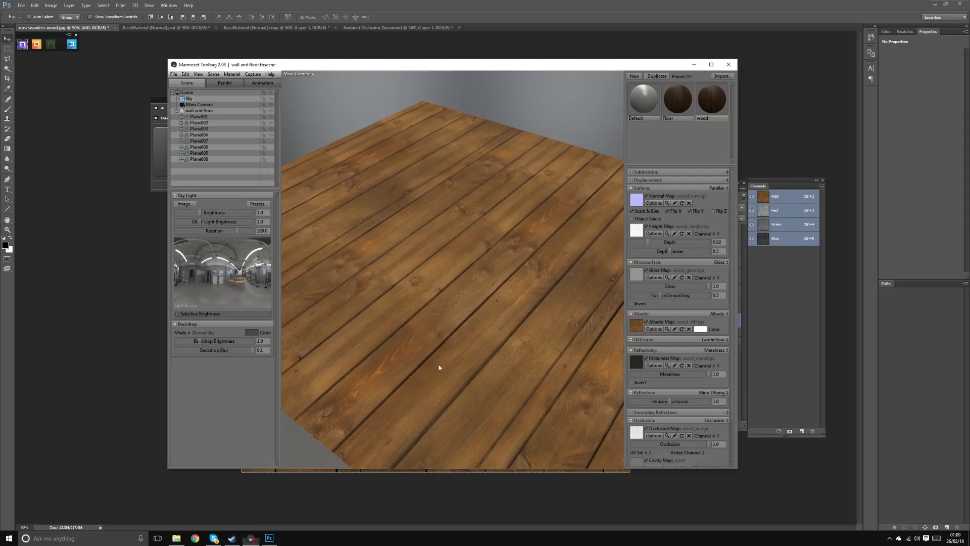
left_click(674, 326)
key("alt+Tab")
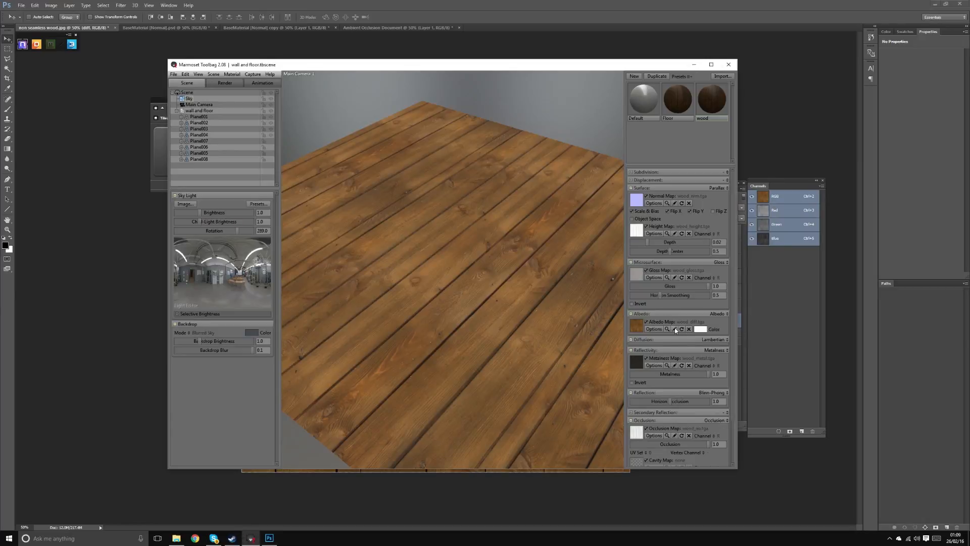
left_click(676, 330)
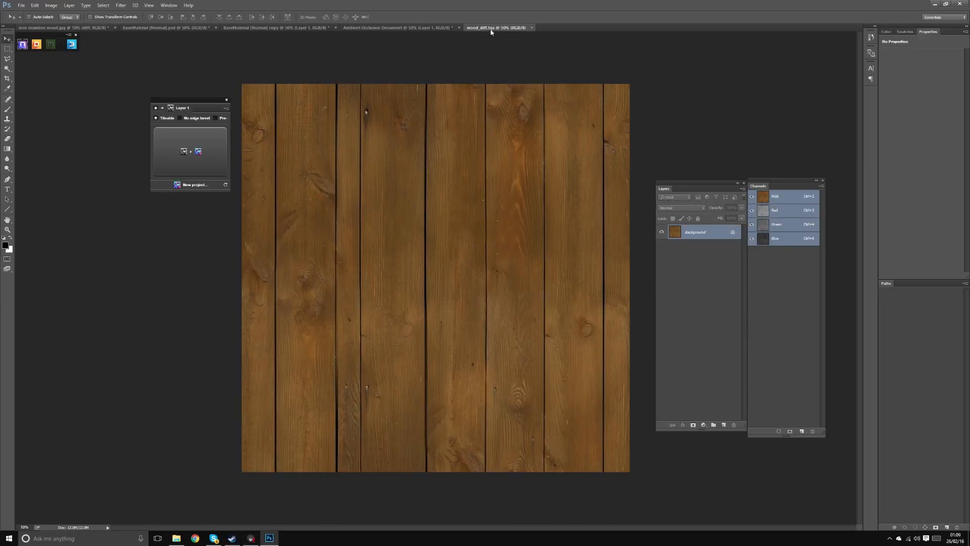
left_click(532, 27)
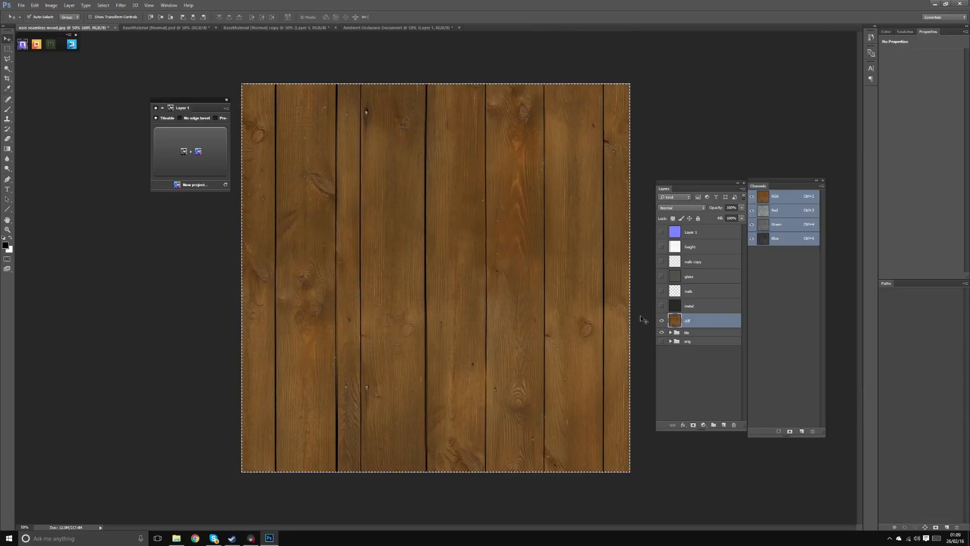
Reduce the saturation of the diff layer's wood colour slightly with Hue/Saturation.
key("ctrl+u")
left_click_drag(298, 169, 295, 189)
left_click(383, 112)
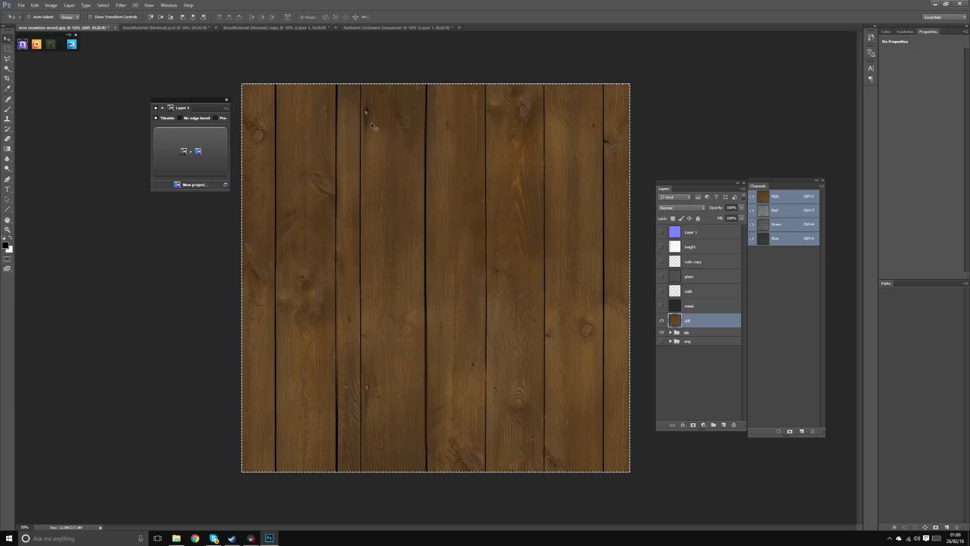
Save the diffuse map as Targa over wood_diff.tga in the desktop's wood tile folder, keeping the default Targa options.
key("ctrl+shift+s")
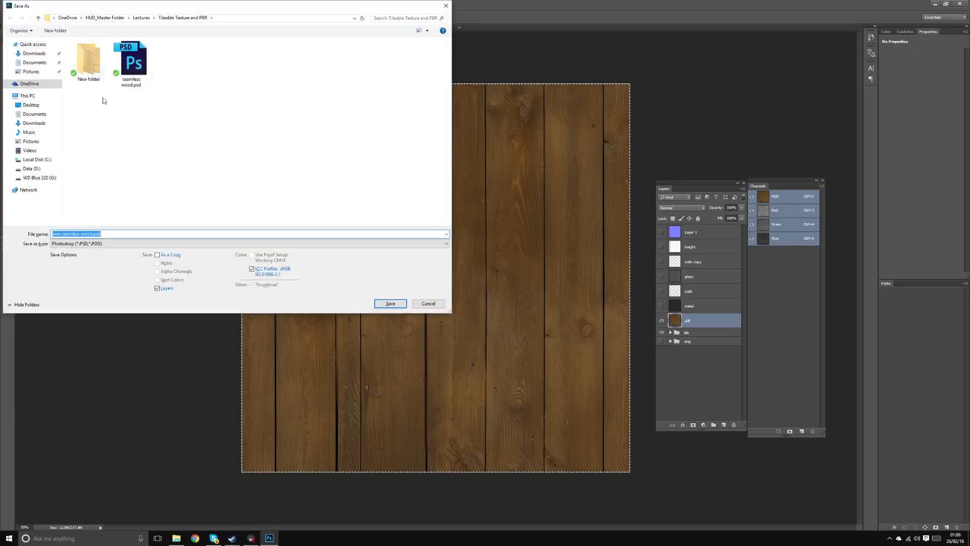
left_click(28, 104)
double_click(167, 69)
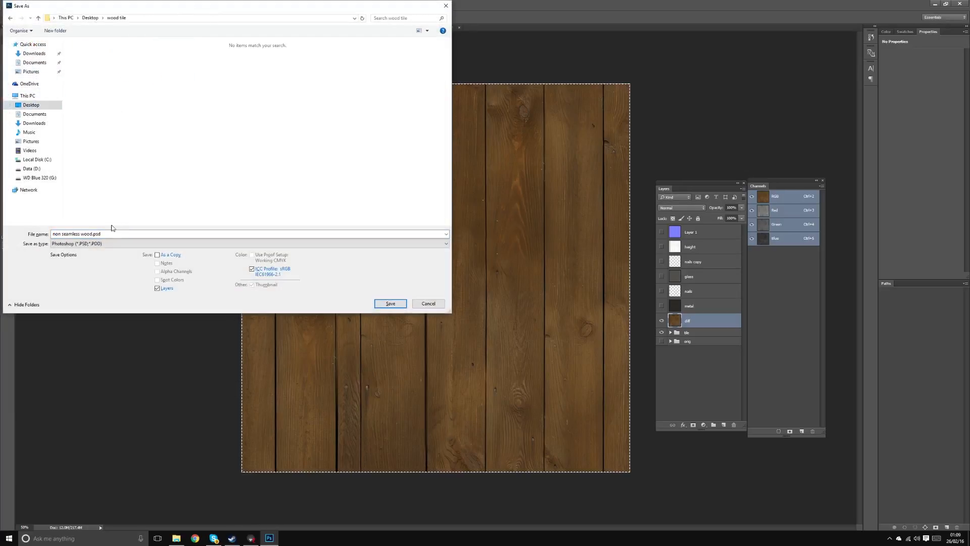
left_click(106, 243)
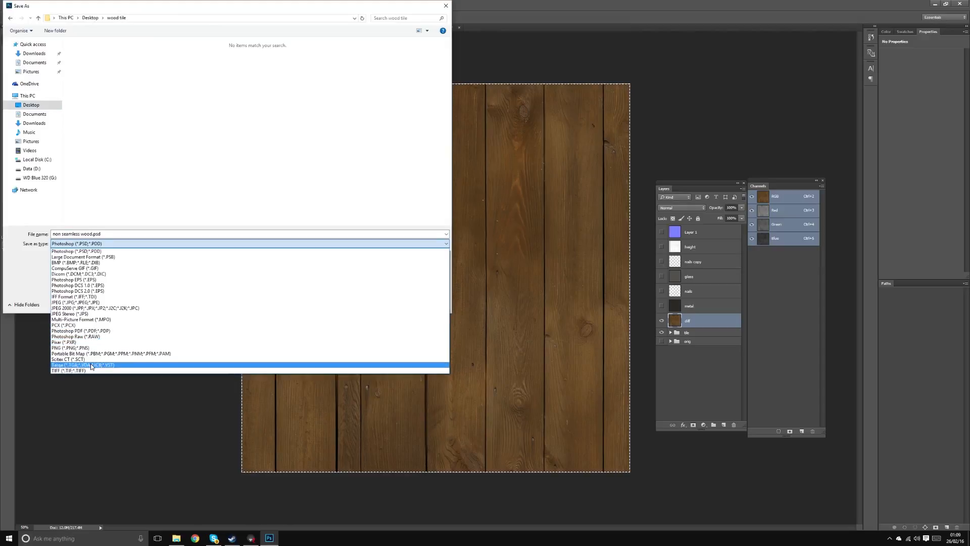
left_click(108, 357)
double_click(131, 62)
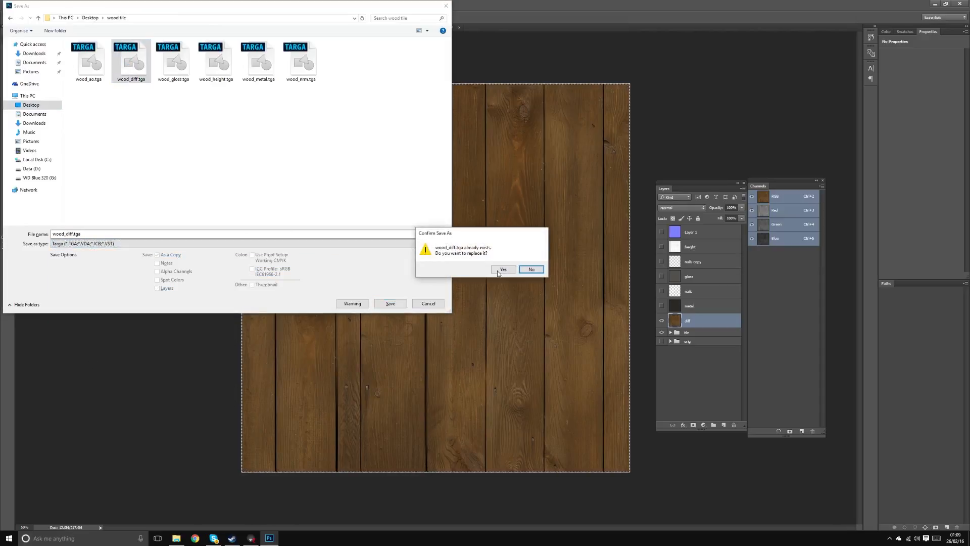
left_click(502, 269)
left_click(280, 252)
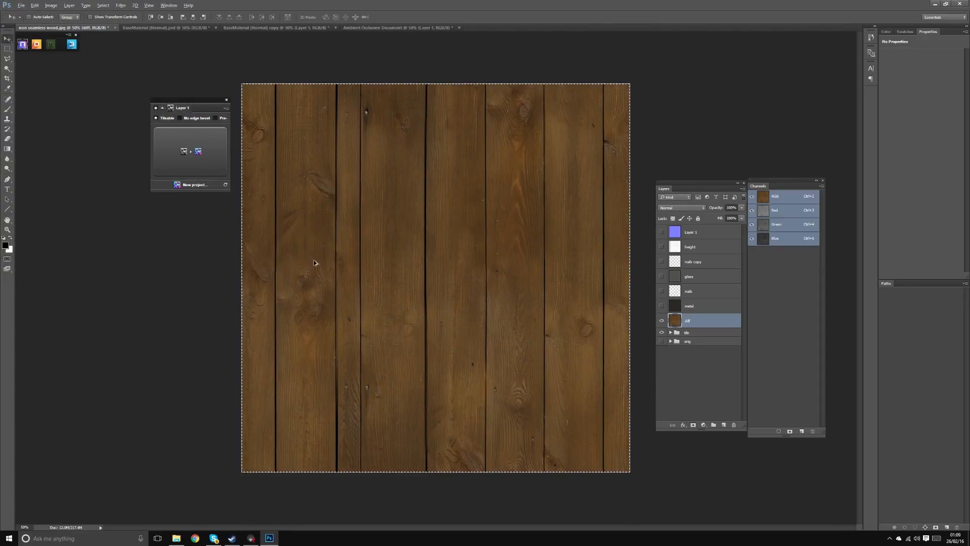
Switch to Marmoset Toolbag and inspect the floor's updated wood colour from a closer angle and under rotated lighting.
key("alt+Tab")
left_click_drag(519, 303, 524, 298)
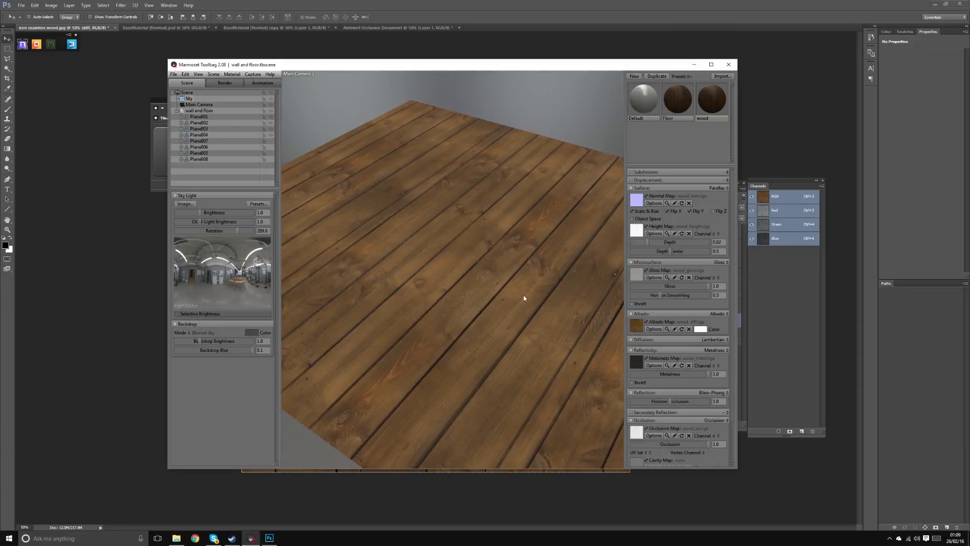
left_click_drag(548, 354, 465, 314)
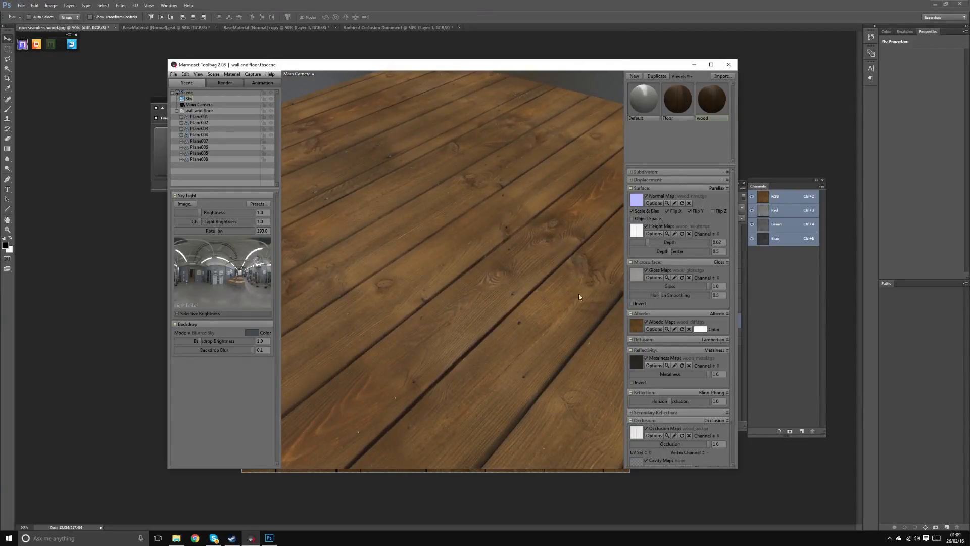
Switch to Photoshop and show the gloss and nails copy layers above the diff layer.
key("alt+Tab")
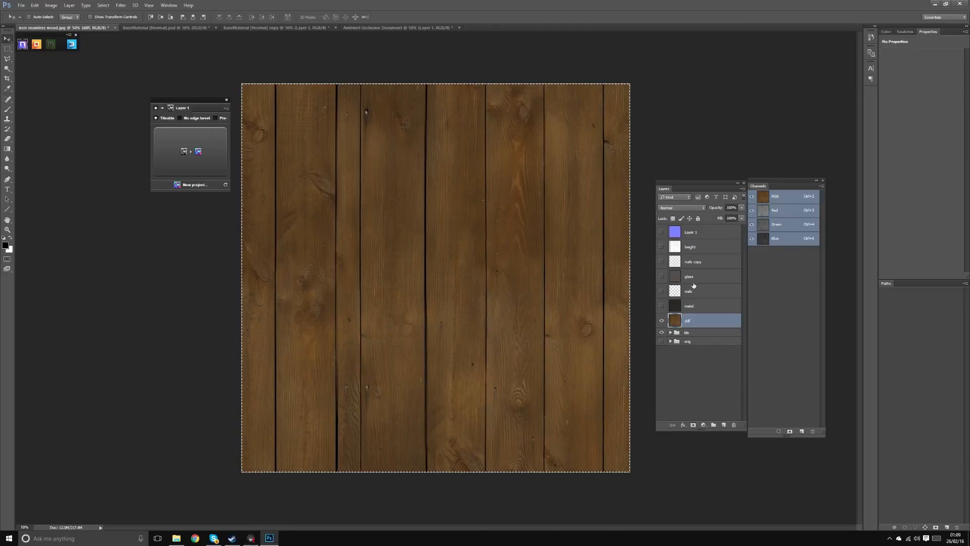
left_click(662, 276)
left_click(661, 261)
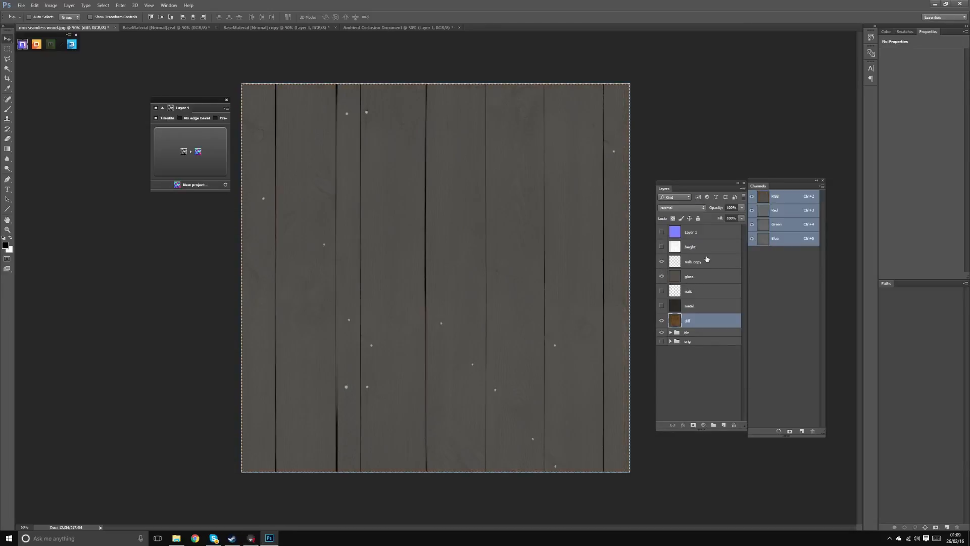
Clear the canvas selection and raise the nails copy layer's opacity to about 80%.
left_click(708, 262)
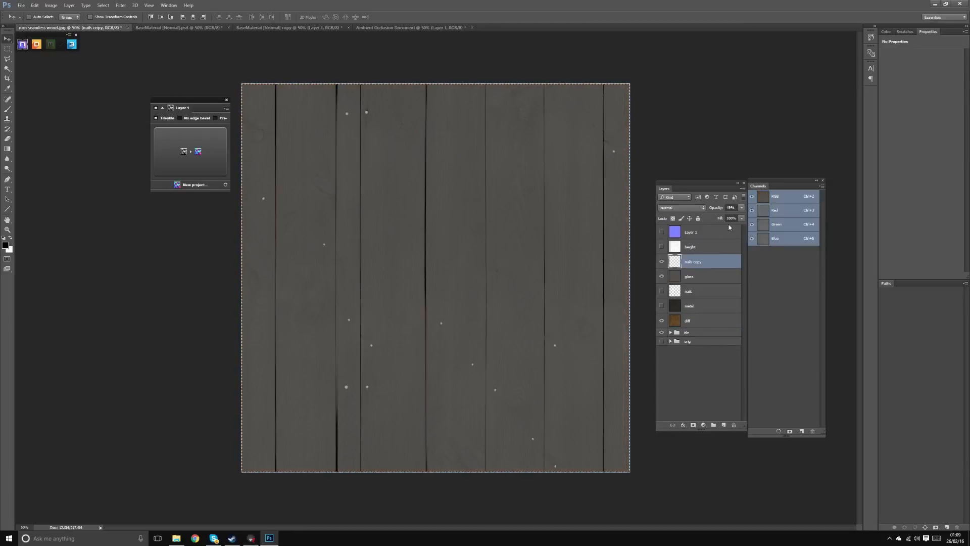
left_click(742, 208)
mouse_move(724, 216)
left_mouse_down()
mouse_move(741, 218)
mouse_move(720, 218)
left_mouse_up()
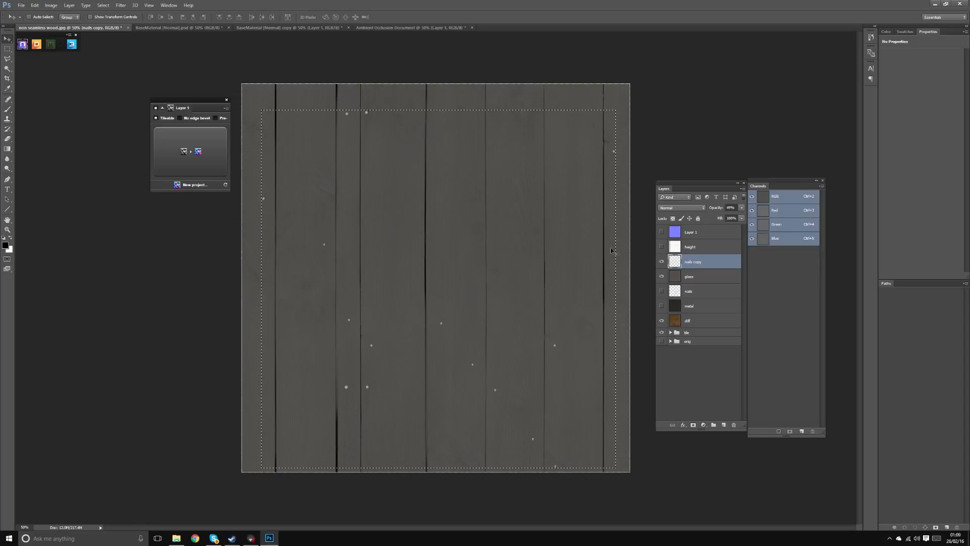
key("ctrl+plus")
key("ctrl+minus")
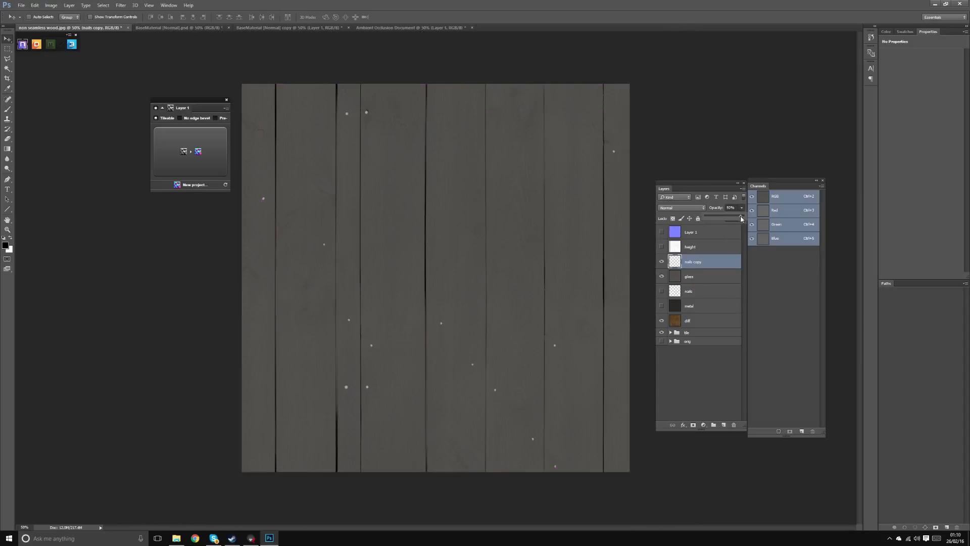
left_click_drag(741, 217, 736, 217)
key("Return")
Save the gloss map as Targa over wood_gloss.tga in the desktop's wood tile folder at 24 bits/pixel.
left_click(21, 5)
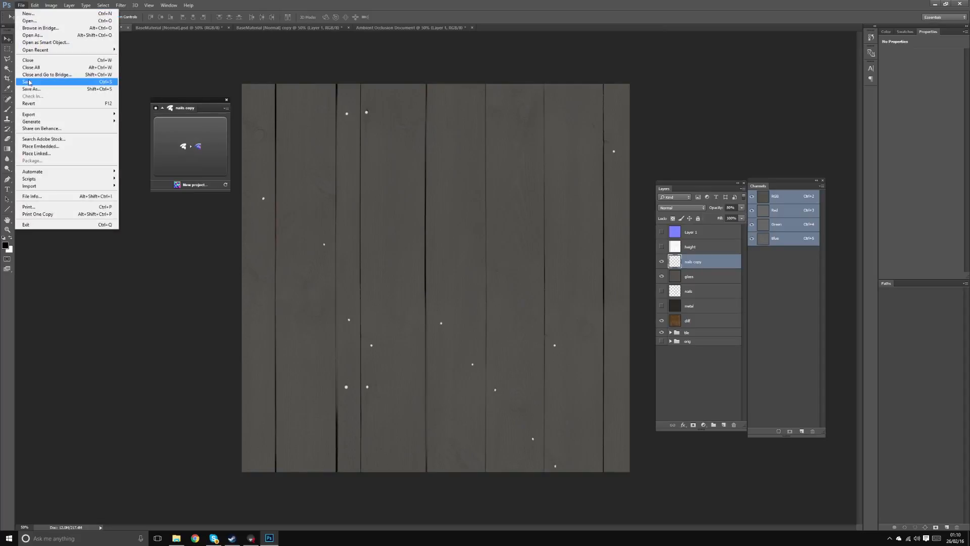
left_click(32, 87)
left_click(223, 246)
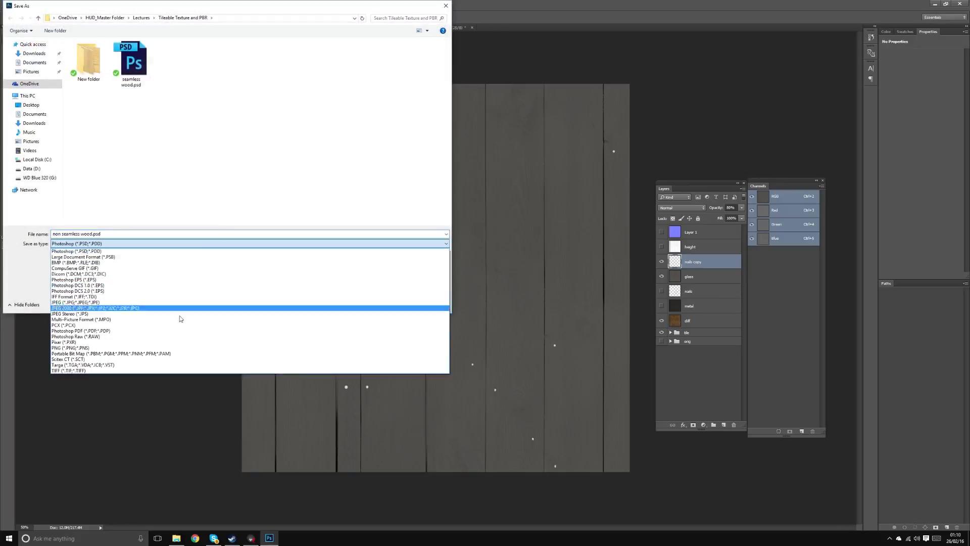
left_click(178, 368)
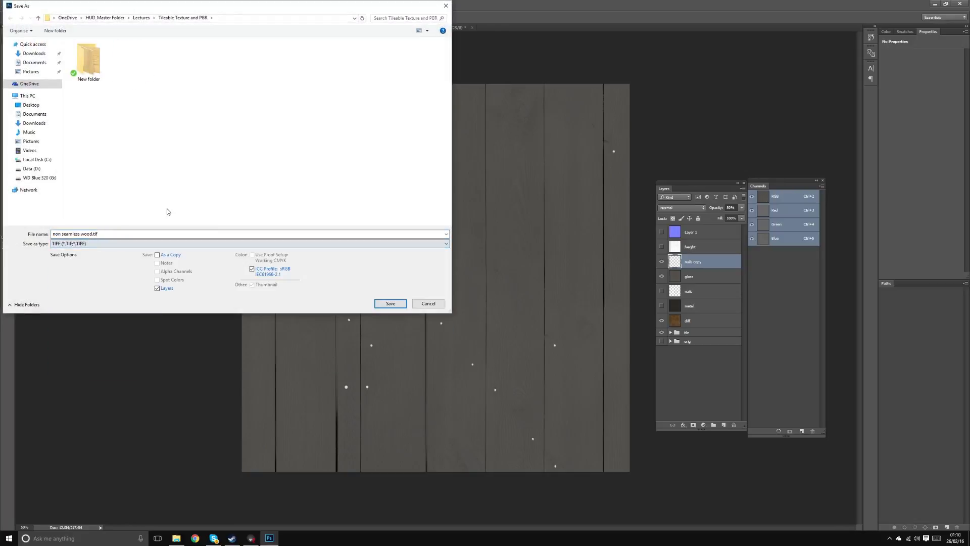
left_click(38, 105)
double_click(182, 69)
left_click(91, 243)
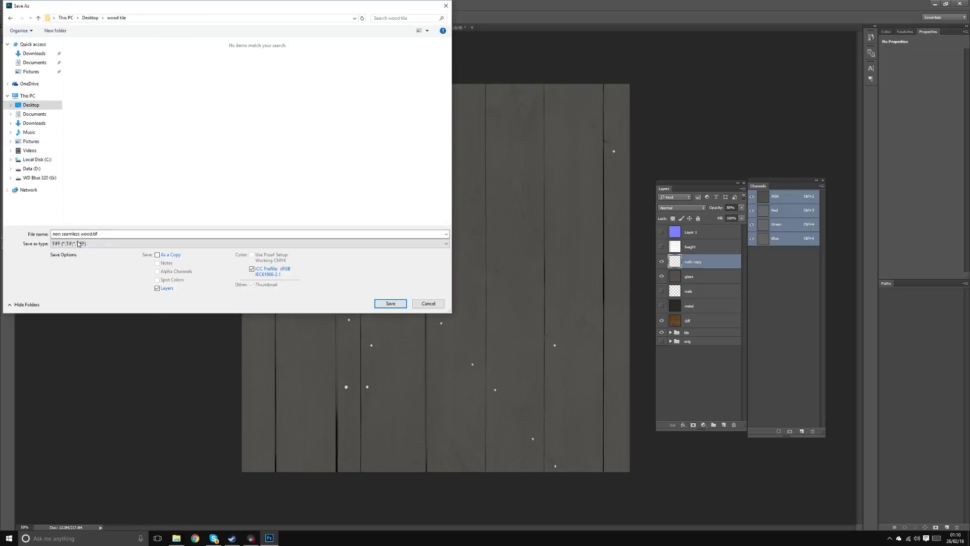
left_click(78, 362)
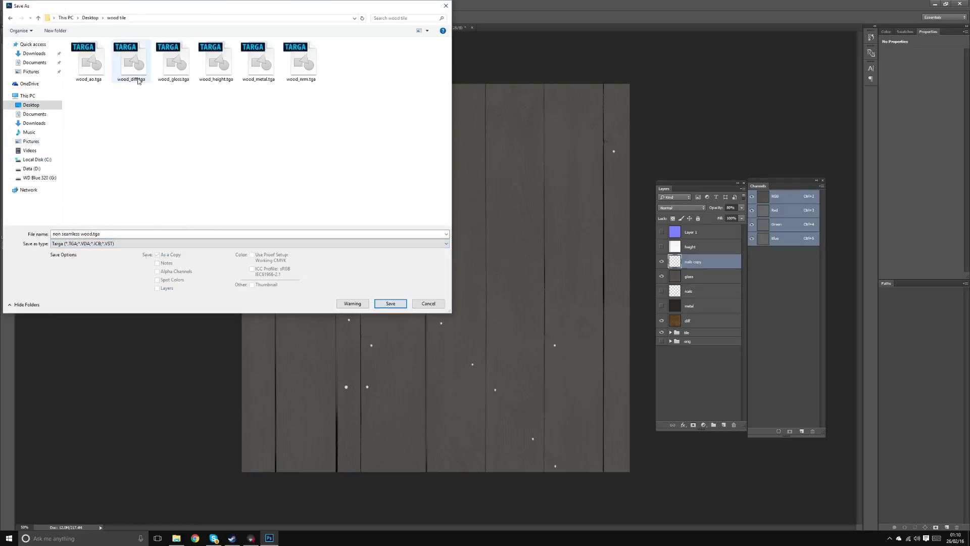
double_click(173, 60)
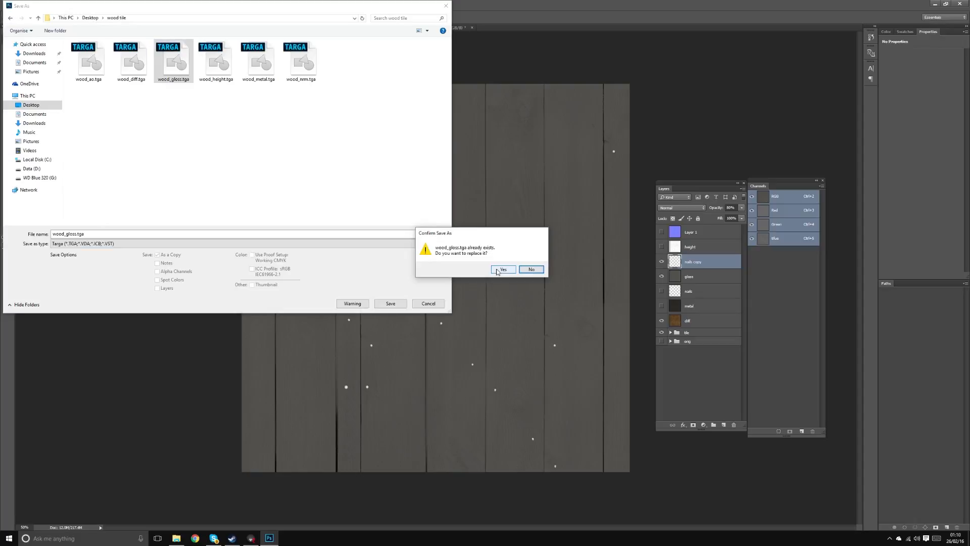
left_click(503, 269)
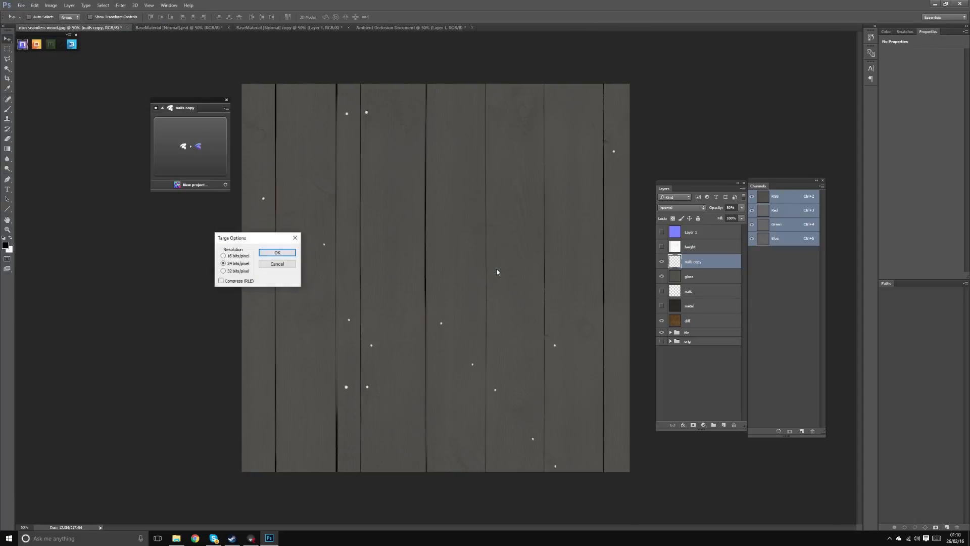
left_click(278, 252)
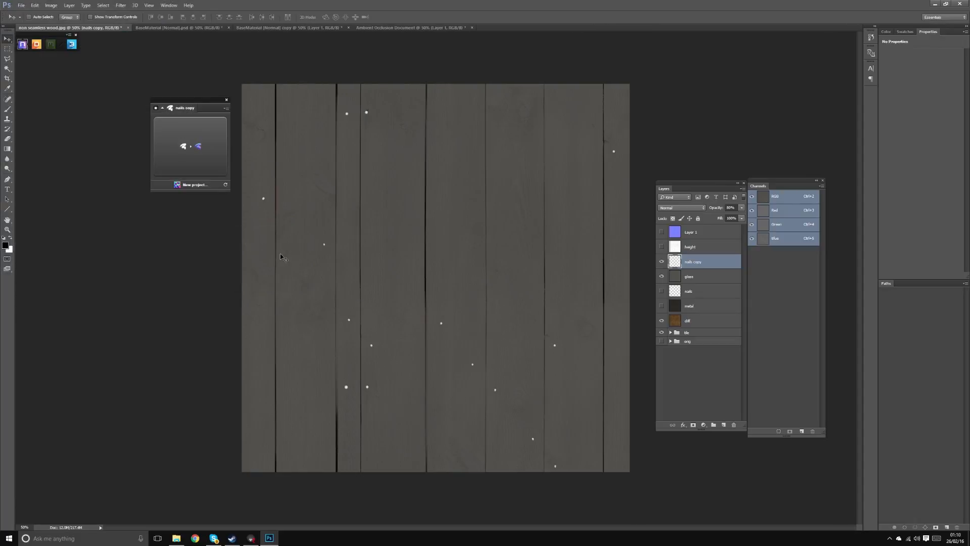
Switch to Marmoset Toolbag and examine the nail heads' shine up close from several angles and light rotations.
key("alt+Tab")
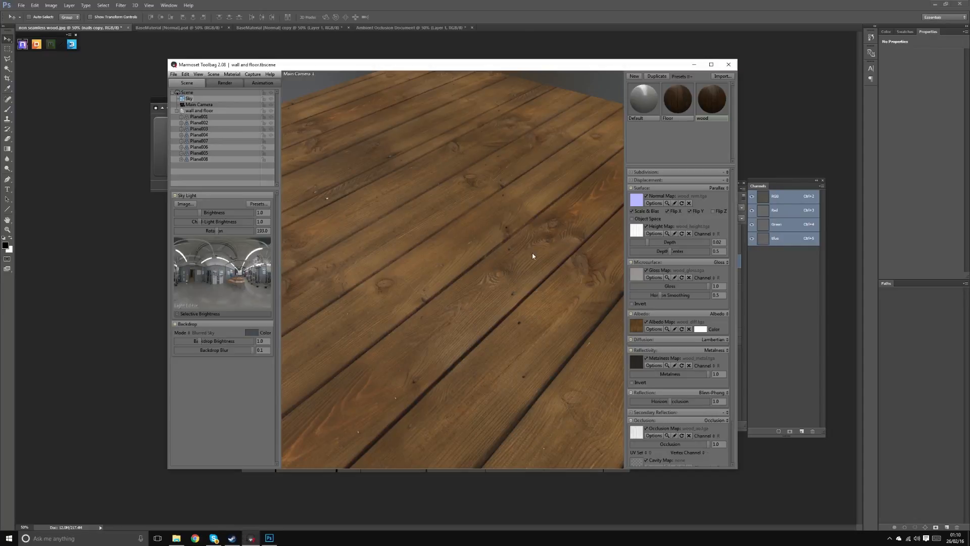
left_click_drag(532, 252, 535, 291)
left_click_drag(413, 321, 359, 281)
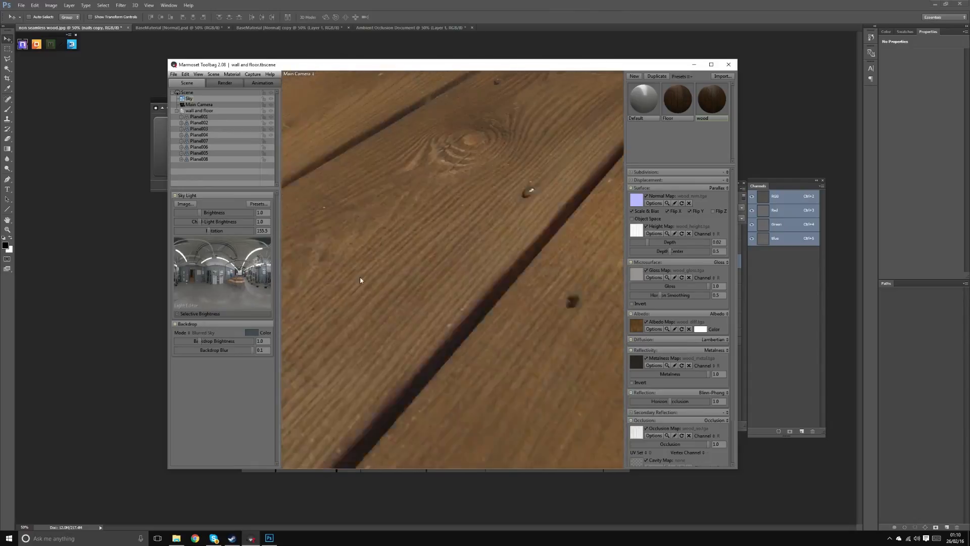
left_click_drag(448, 278, 464, 277)
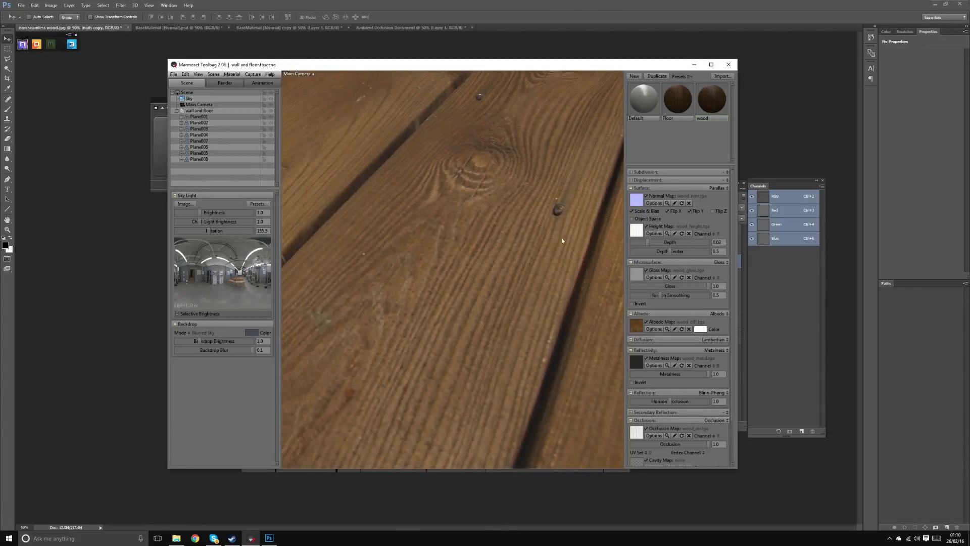
left_click_drag(562, 240, 377, 252)
left_click_drag(450, 259, 440, 245)
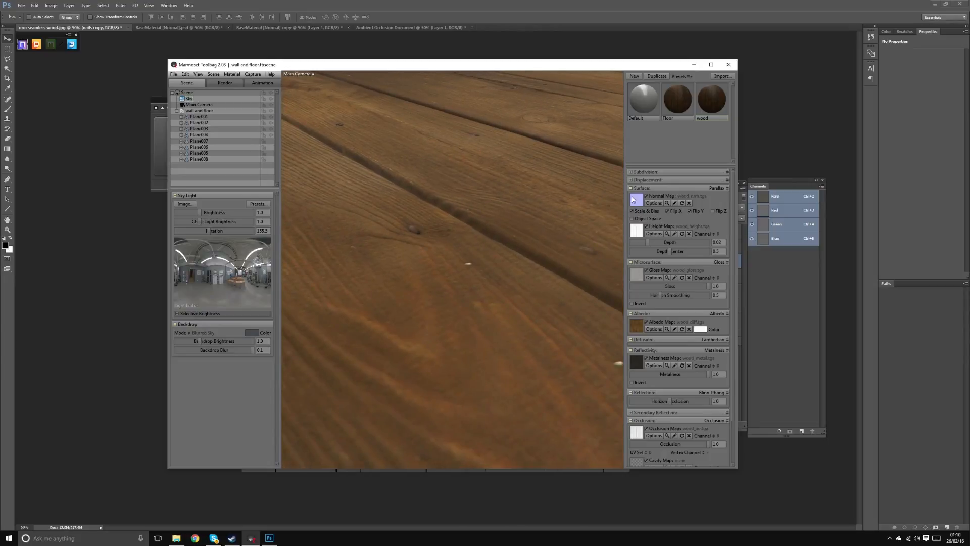
Toggle the wood material's height and normal maps to compare their effect on the nails and planks, and return to Photoshop.
left_click(646, 226)
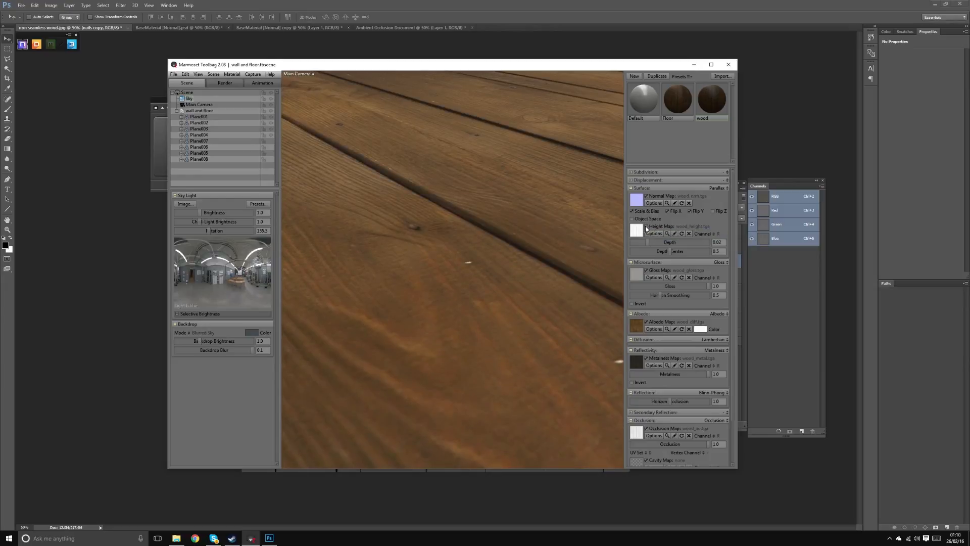
left_click(647, 227)
left_click(647, 227)
left_click(646, 226)
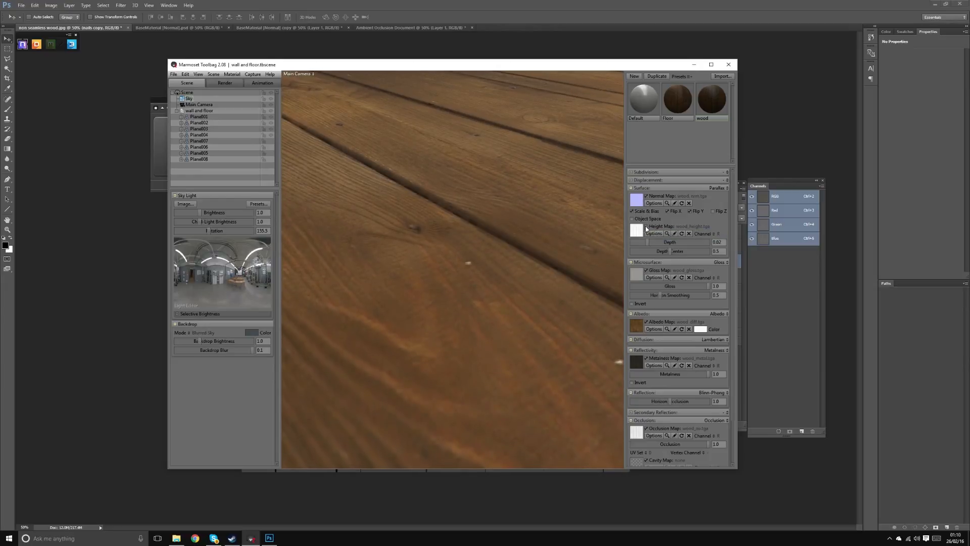
left_click(647, 198)
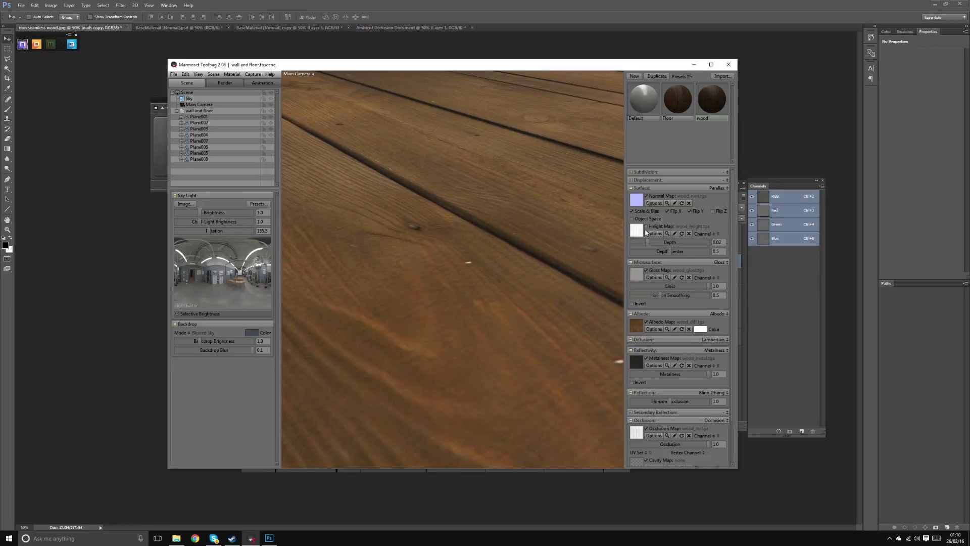
key("alt+Tab")
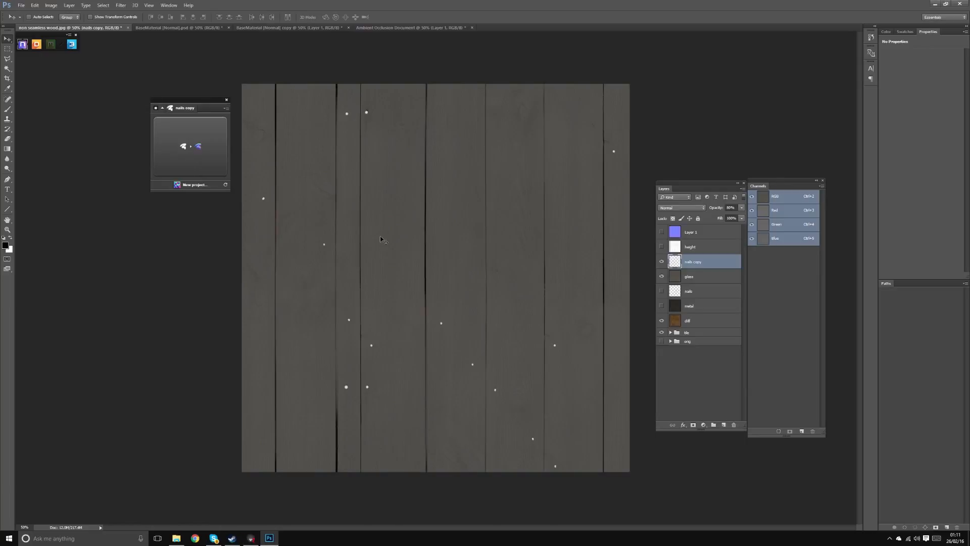
Show the height layer, duplicate the nails copy layer and place the duplicate directly above the height layer.
left_click(662, 247)
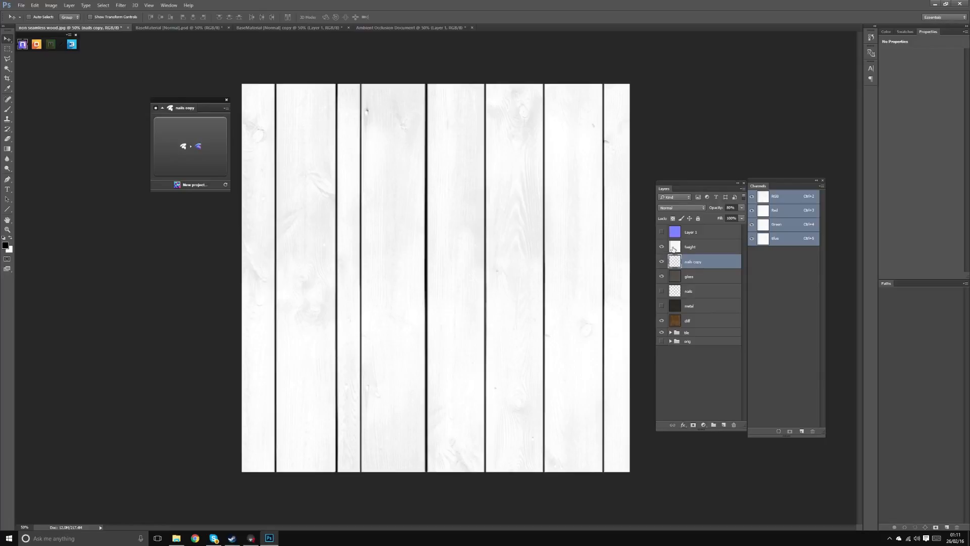
left_click(702, 247)
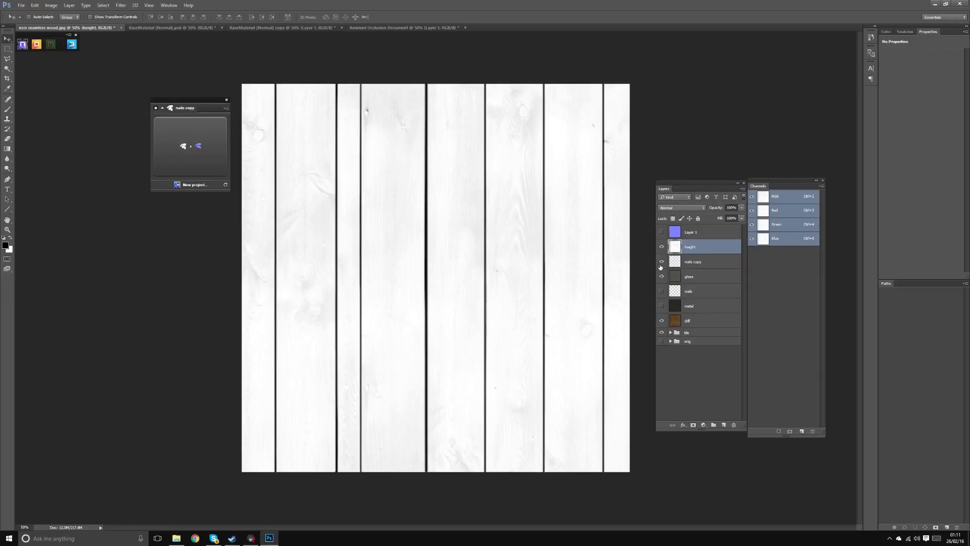
left_click(703, 263)
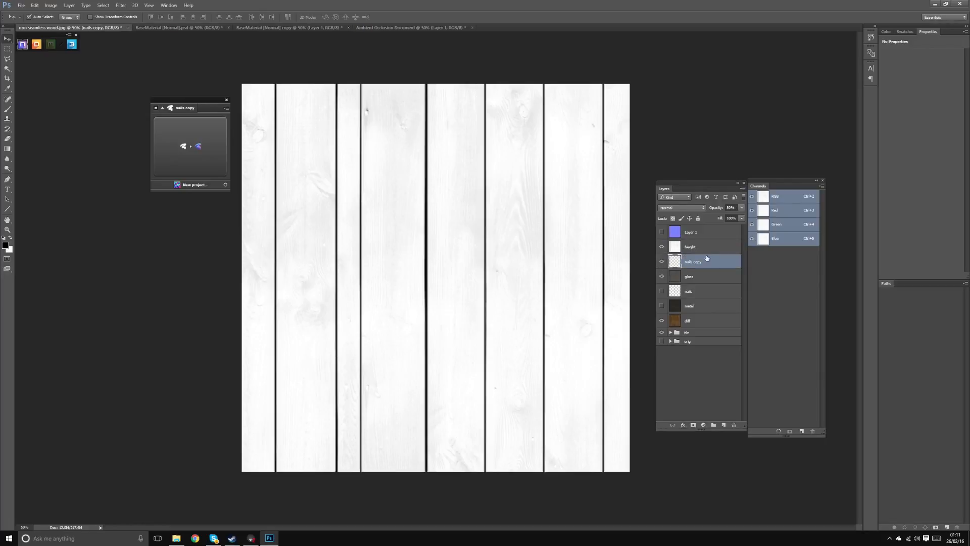
key("ctrl+j")
left_click_drag(706, 260, 704, 245)
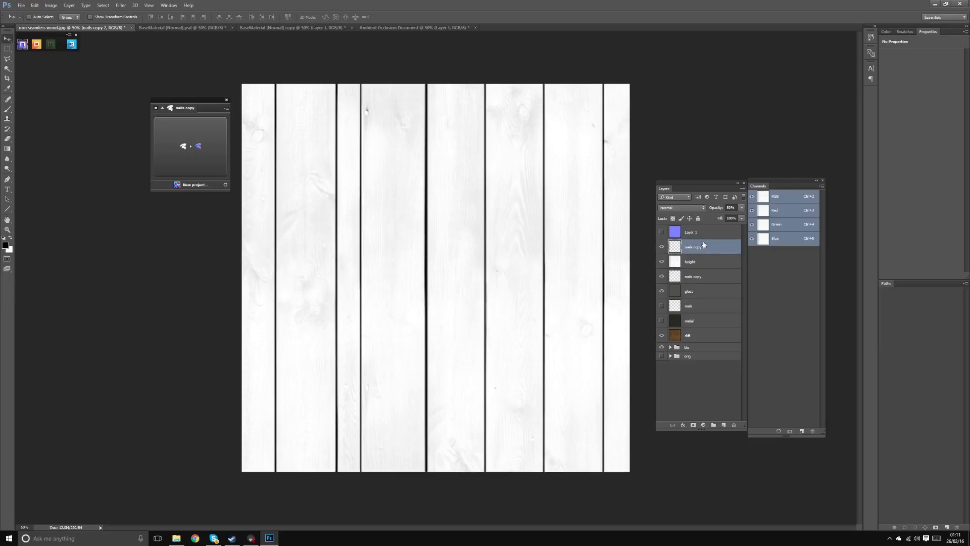
Darken the duplicated nails layer slightly by lowering its lightness with Hue/Saturation.
key("ctrl+u")
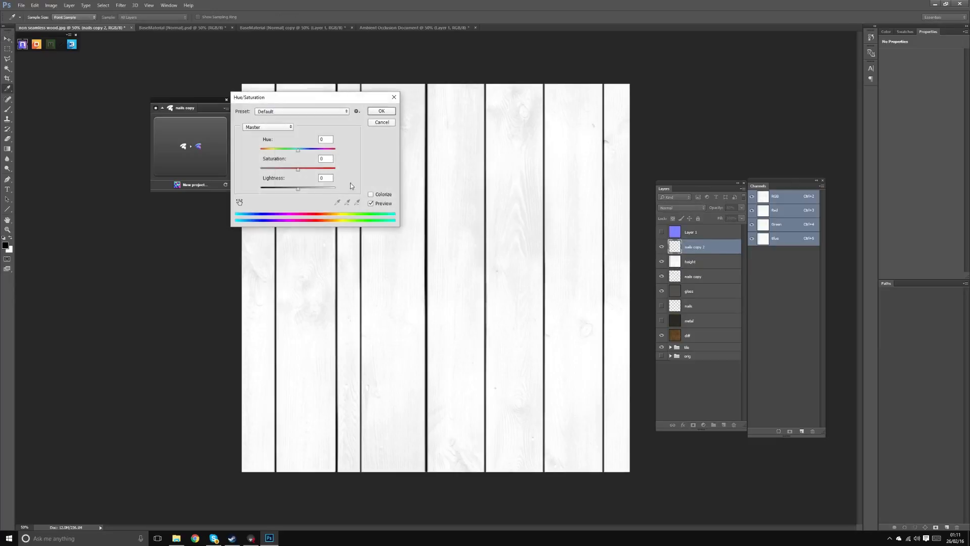
left_click_drag(298, 190, 292, 191)
left_click(382, 111)
Save the height map as Targa over wood_height.tga in the desktop's wood tile folder at 24 bits/pixel.
left_click(21, 5)
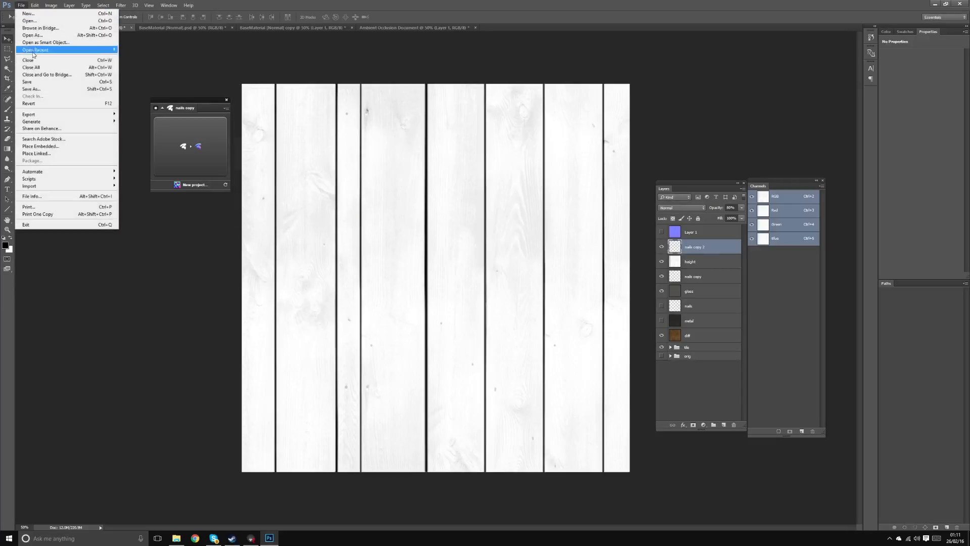
left_click(44, 86)
left_click(245, 243)
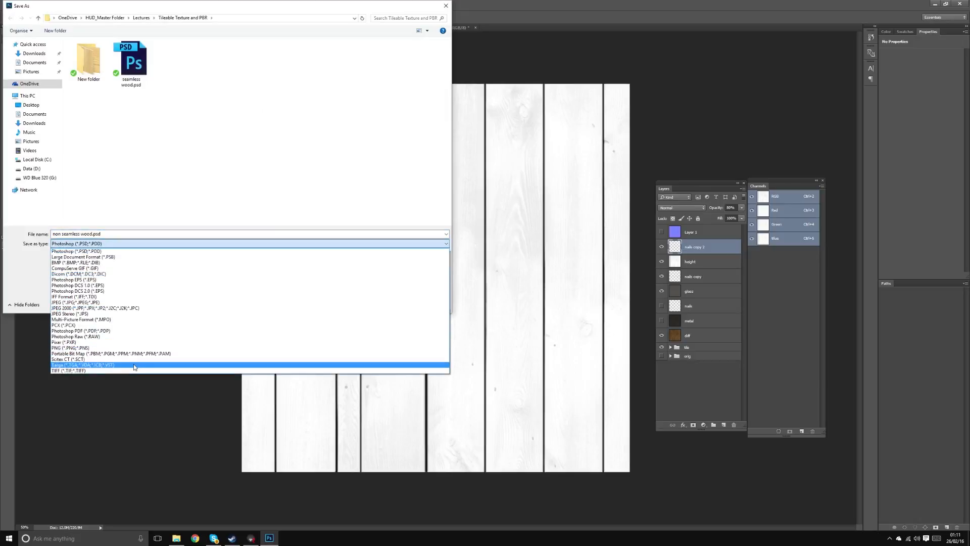
left_click(134, 365)
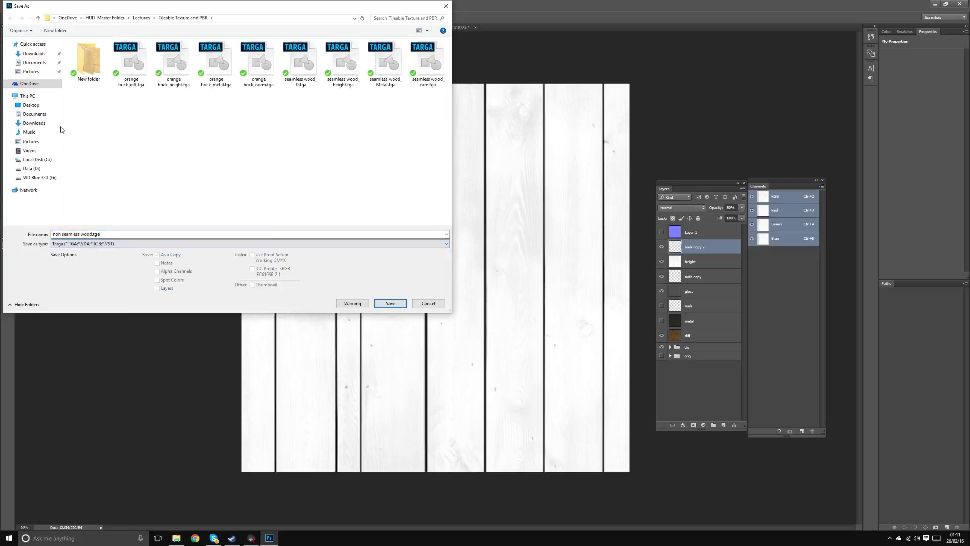
left_click(31, 105)
double_click(187, 66)
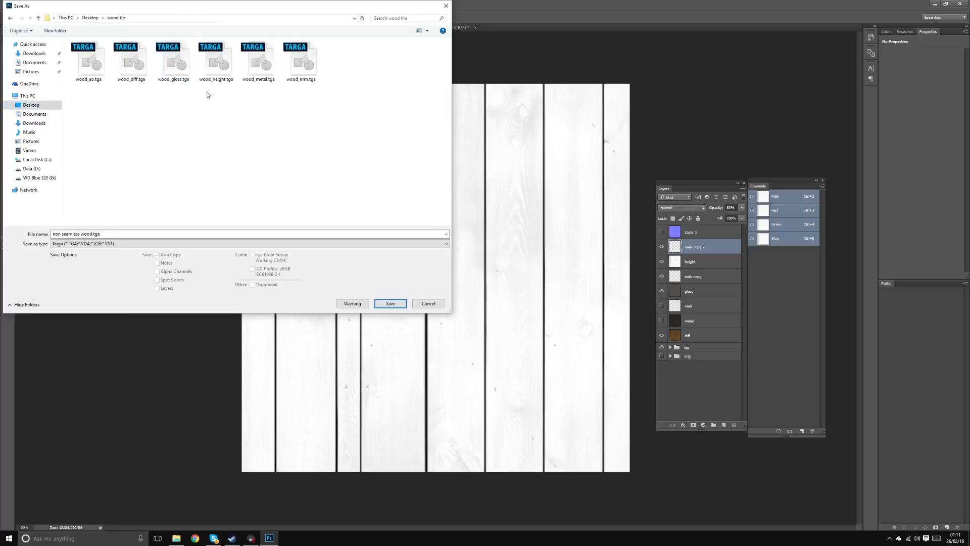
double_click(225, 67)
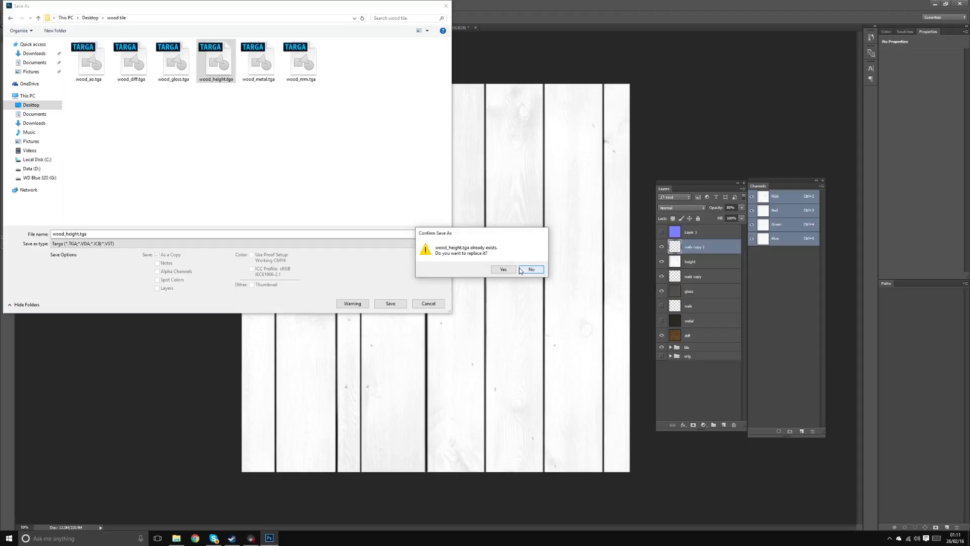
left_click(499, 269)
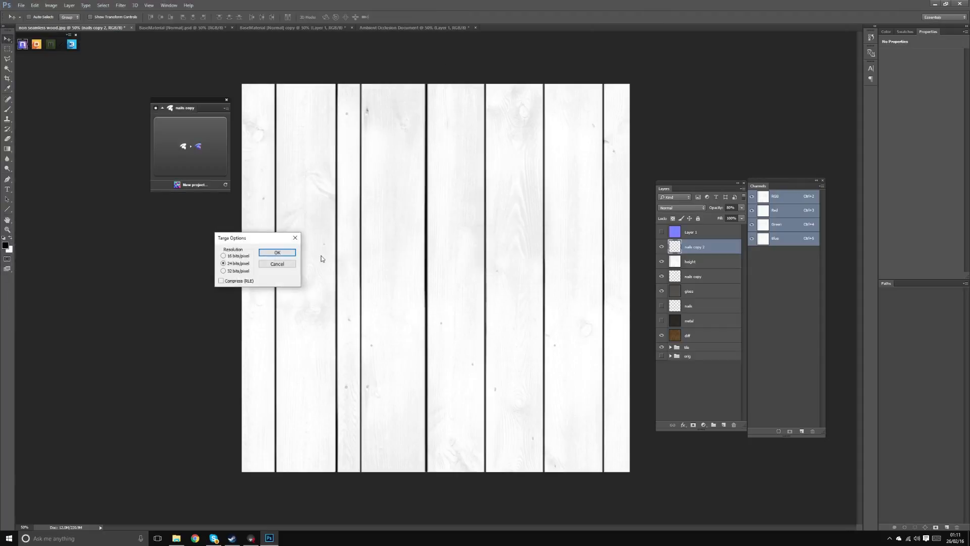
left_click(277, 254)
Switch to Marmoset Toolbag, load wood_height.tga as the wood material's height map, and examine the planks from another angle.
key("alt+Tab")
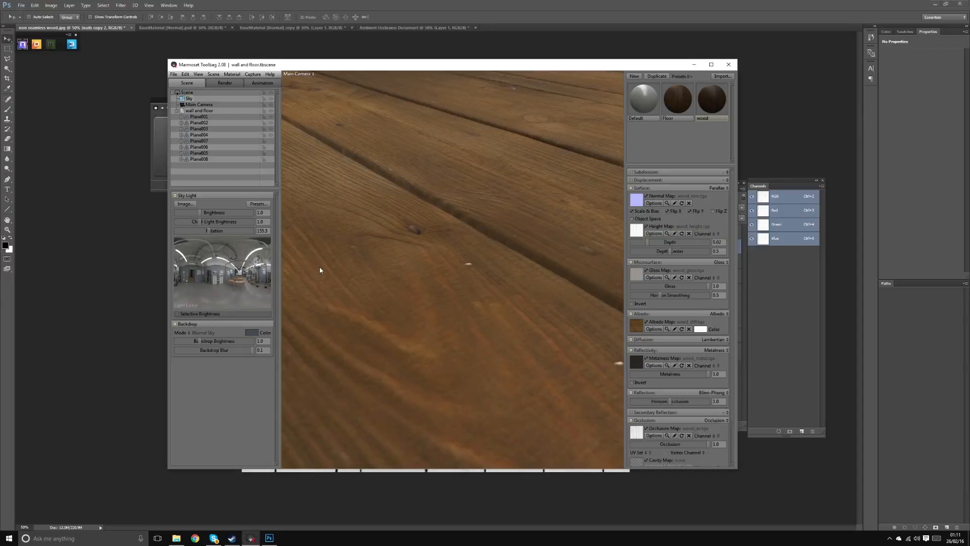
left_click_drag(549, 306, 521, 253)
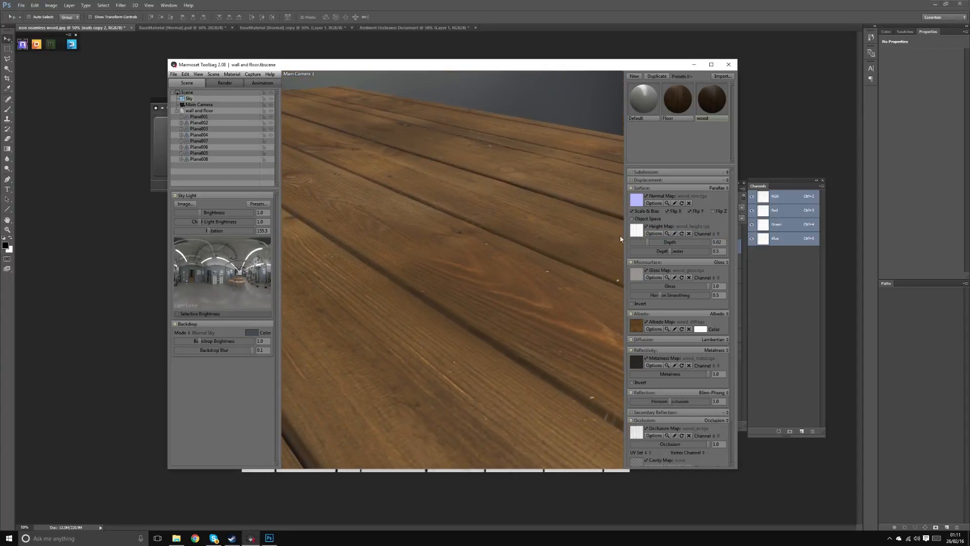
left_click(632, 228)
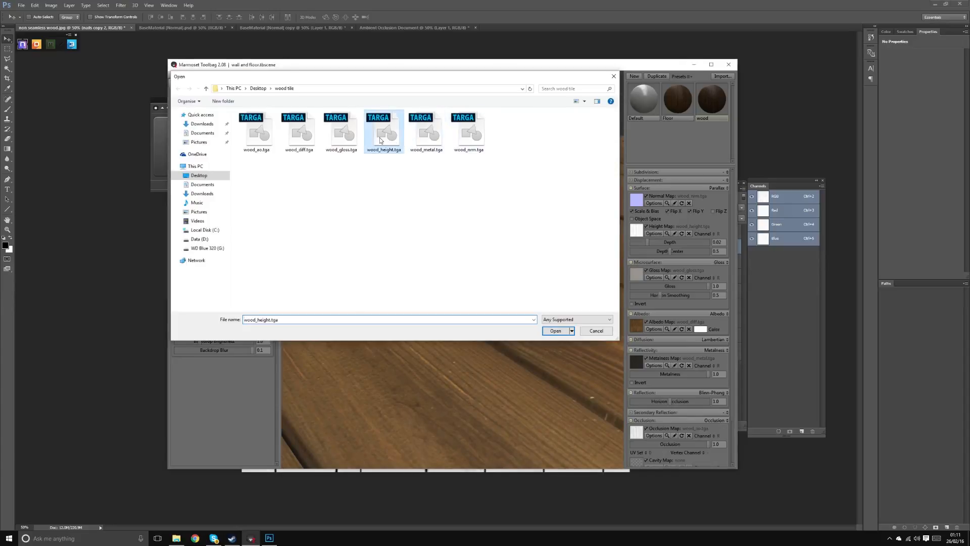
double_click(380, 135)
left_click_drag(444, 253, 394, 266)
Return to Photoshop, raise the nails copy 2 layer's opacity to 100%, and save the height map as 24 bits/pixel Targa over wood_height.tga.
key("alt+Tab")
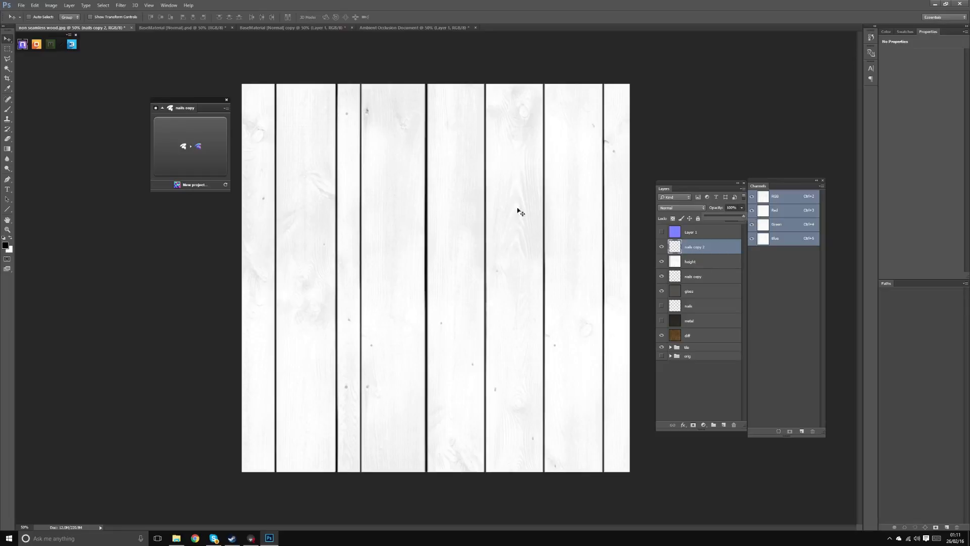
key("ctrl+shift+s")
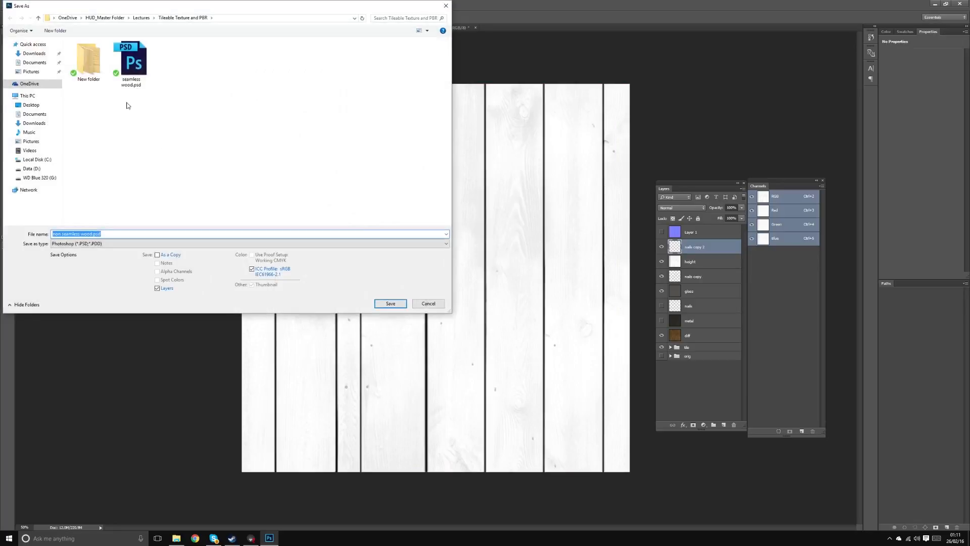
left_click(30, 104)
double_click(174, 60)
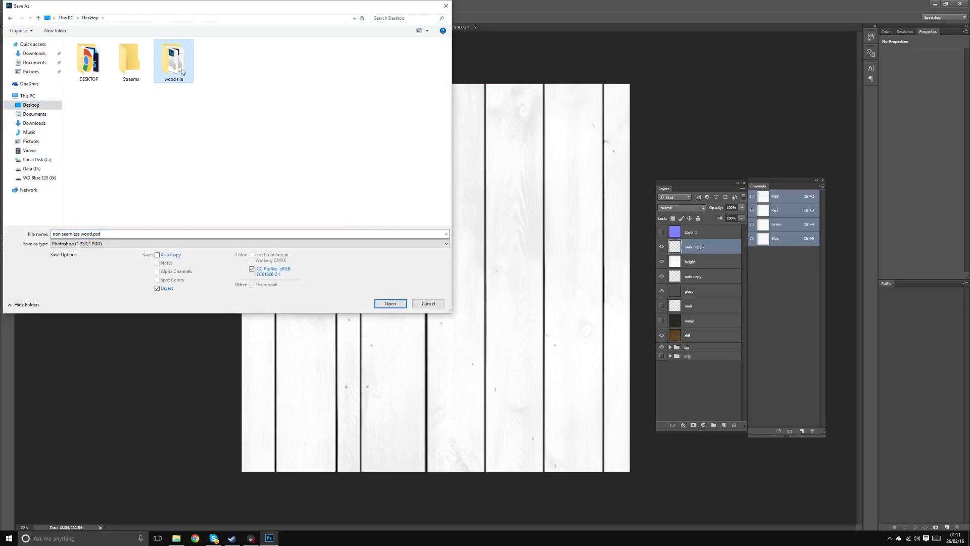
left_click(91, 243)
left_click(68, 367)
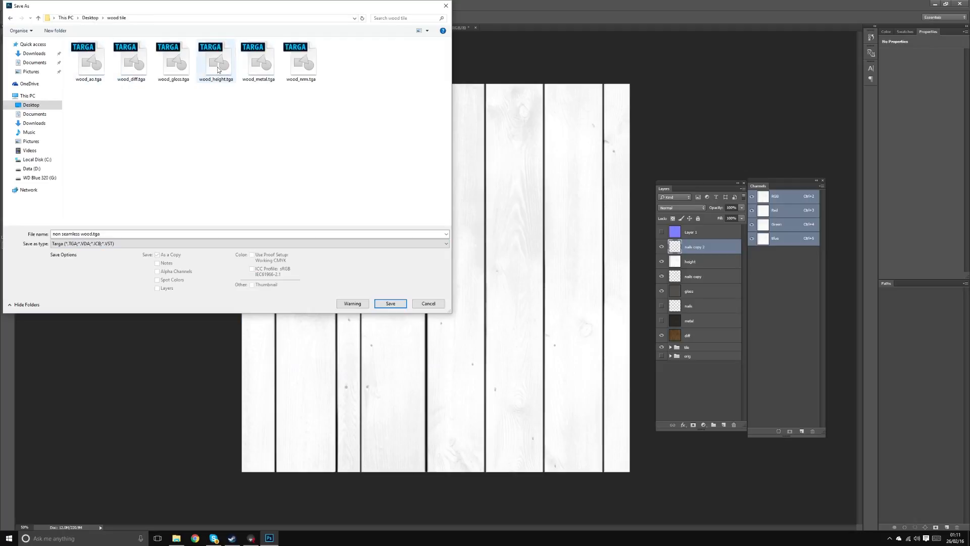
double_click(218, 70)
left_click(506, 269)
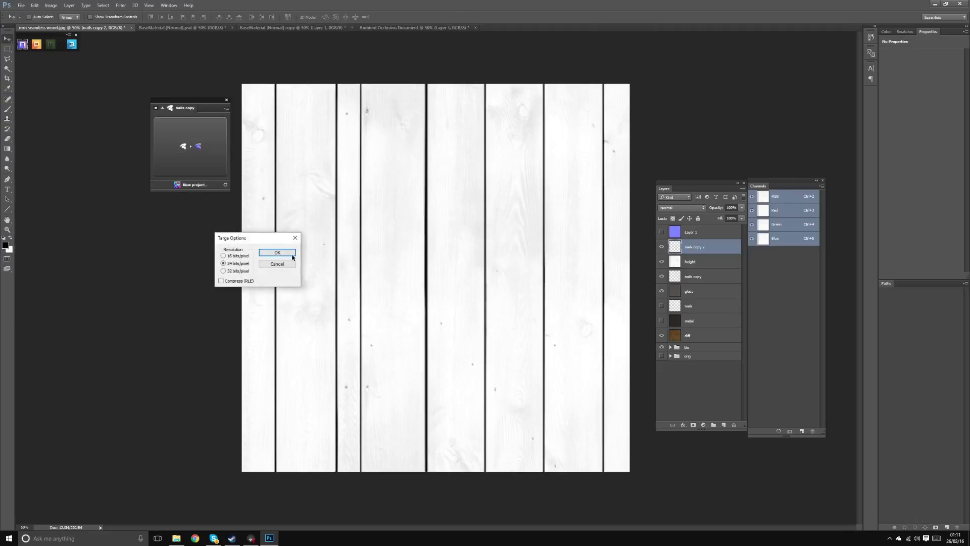
left_click(277, 254)
Switch to Marmoset Toolbag and examine the nails and the whole floor from several angles and under rotated sky light.
key("alt+Tab")
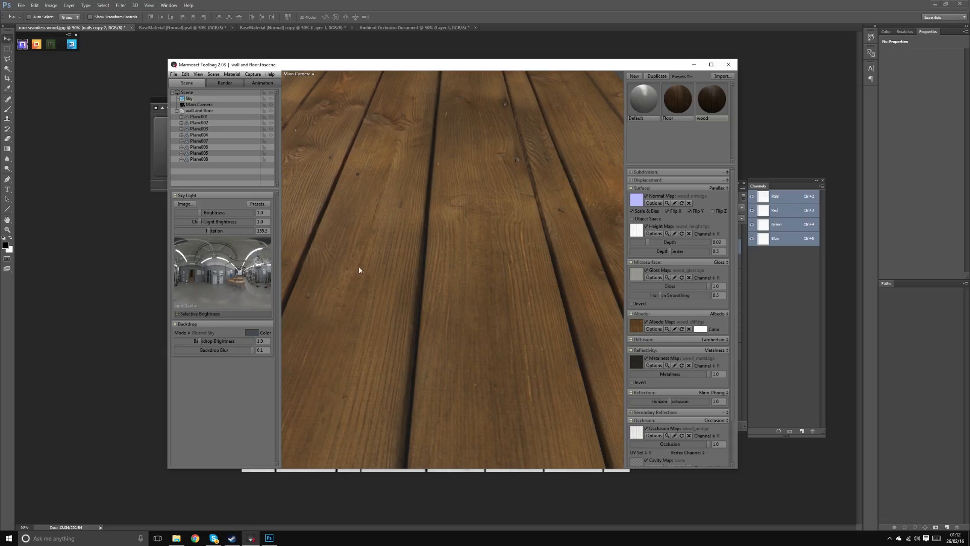
left_click_drag(359, 266, 356, 244)
left_click_drag(425, 251, 295, 256)
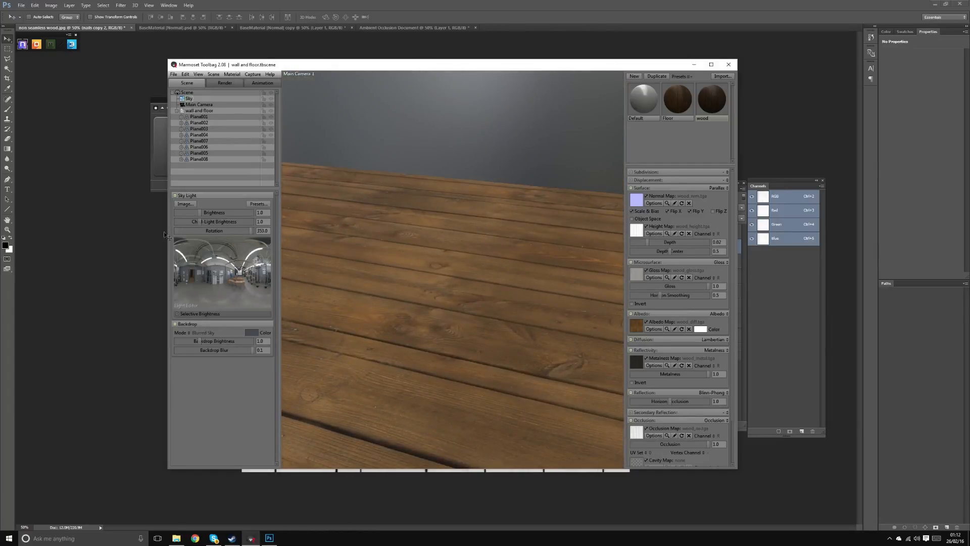
left_click_drag(165, 234, 364, 284)
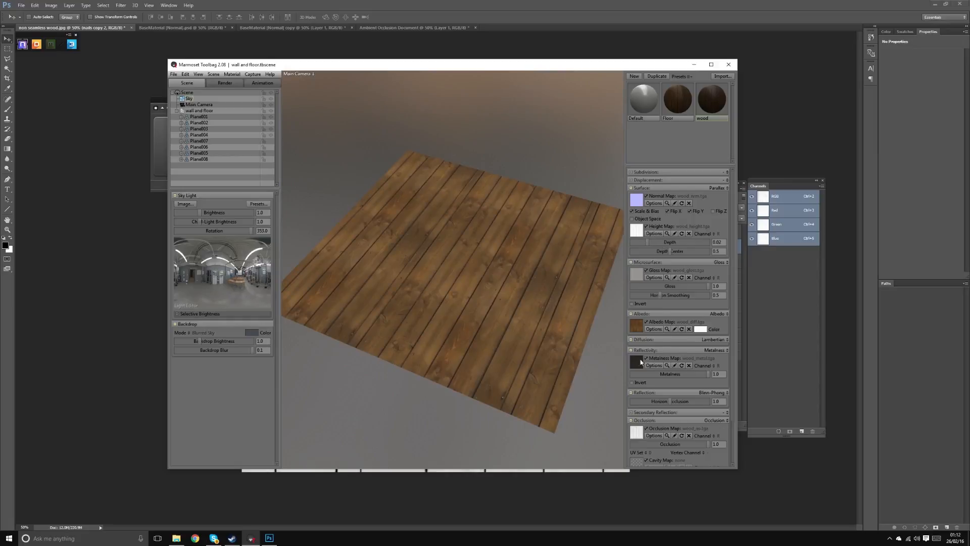
left_click_drag(440, 373, 454, 320)
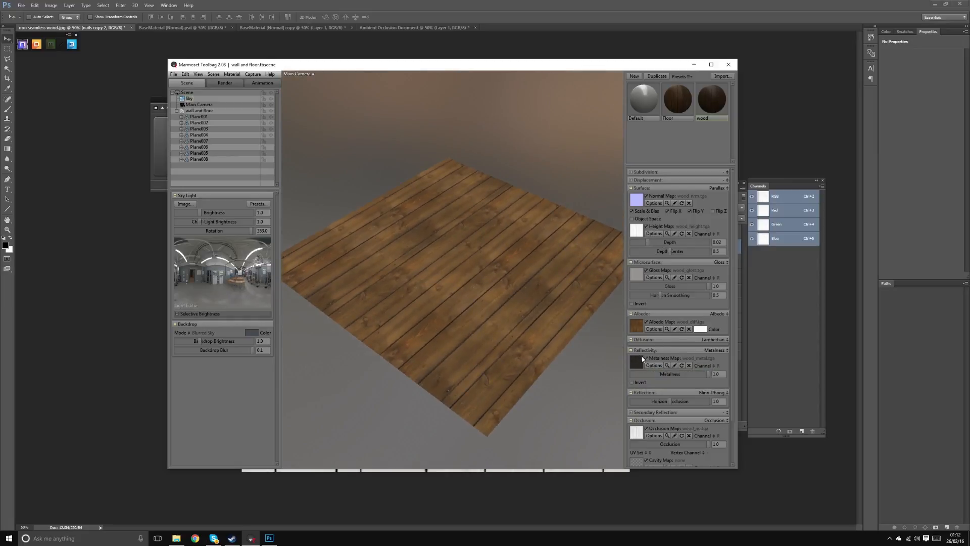
left_click(154, 188)
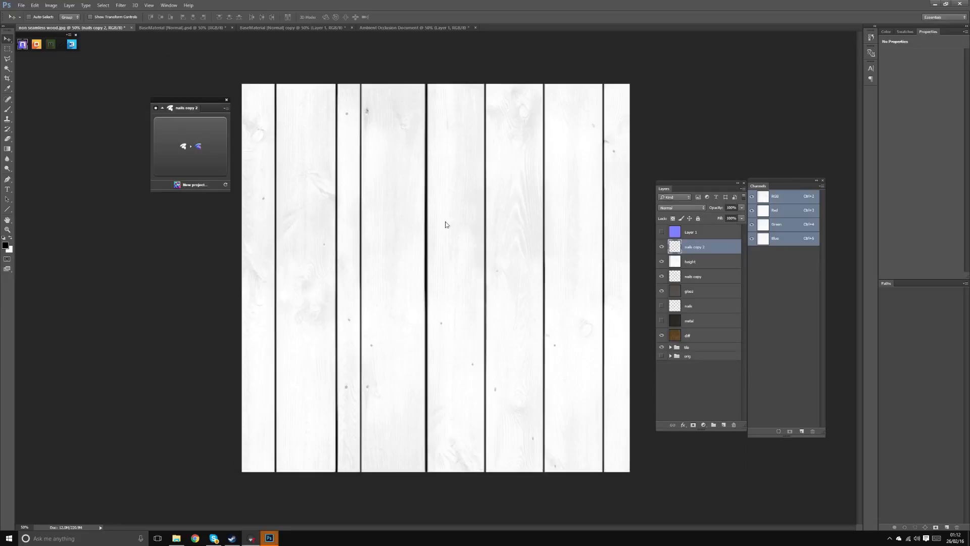
key("alt+Tab")
key("alt+Tab")
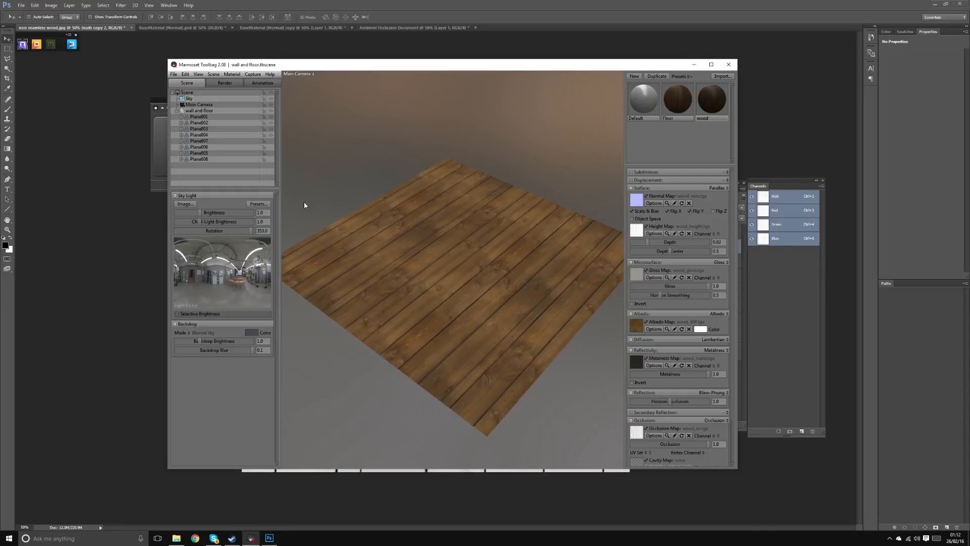
Compare the floor under the Castle Sunset, Desert Road, Indoor Fluorescents, Mountain Sunset and Museum sky presets.
left_click(247, 205)
left_click(406, 347)
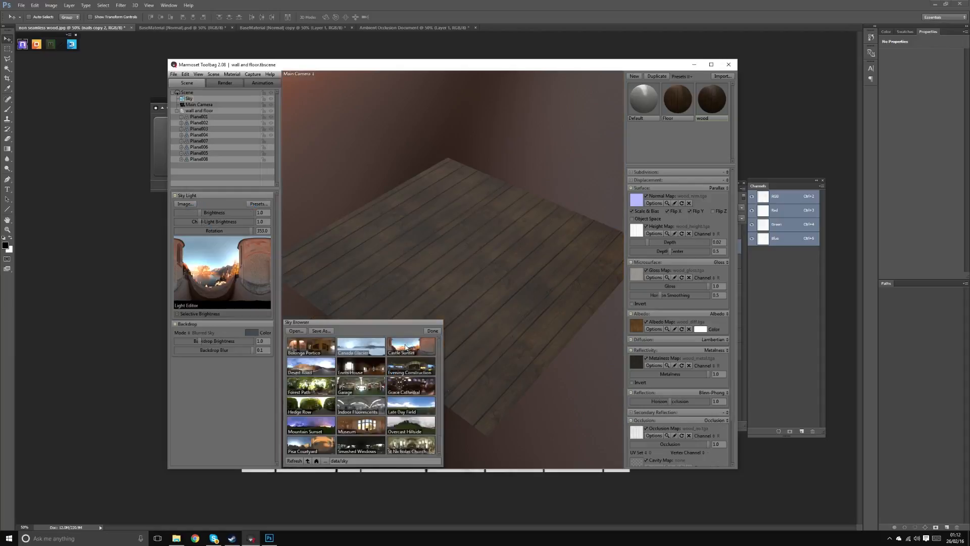
left_click(319, 373)
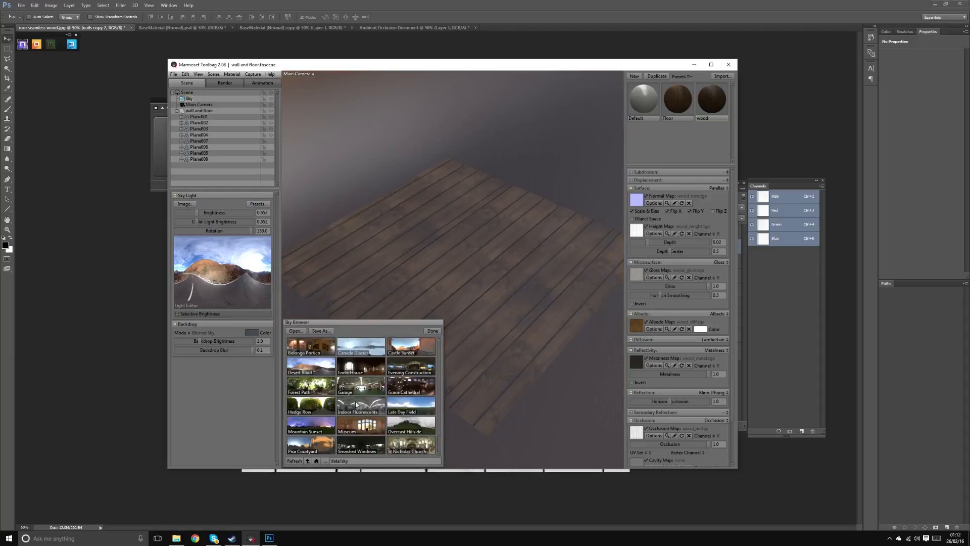
left_click(357, 405)
left_click(310, 425)
left_click(366, 429)
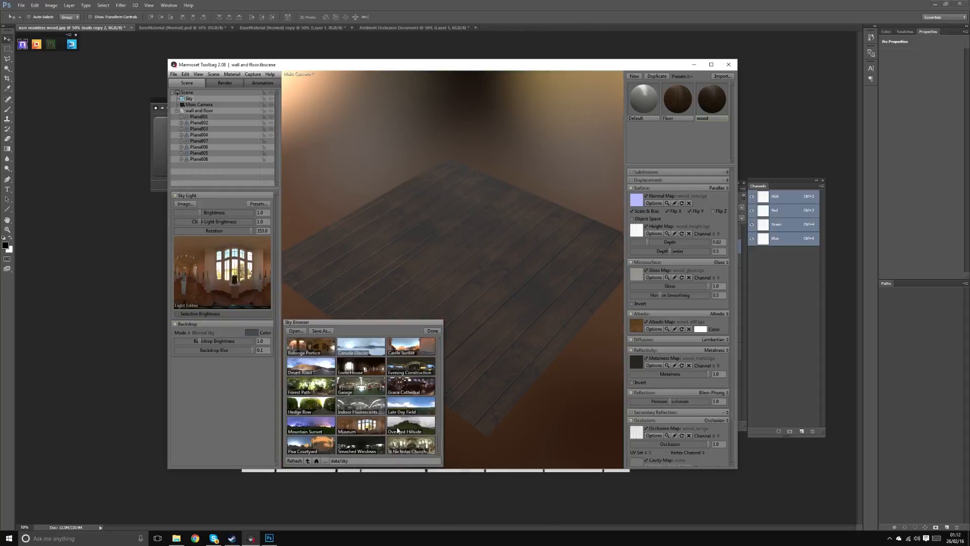
left_click_drag(454, 253, 467, 235)
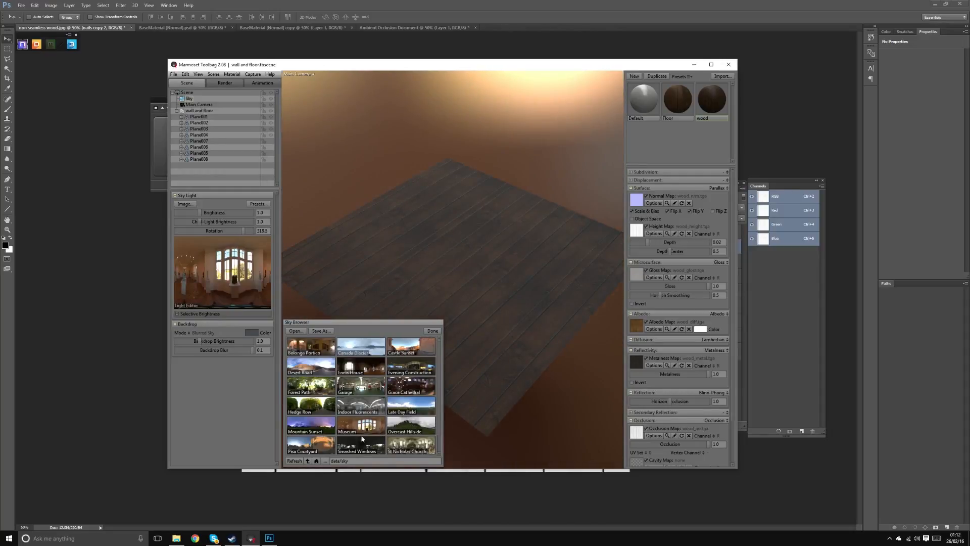
Try the Indoor Fluorescents sky again, apply the Grace Cathedral preset, and examine the floor with the light rotated.
left_click(371, 404)
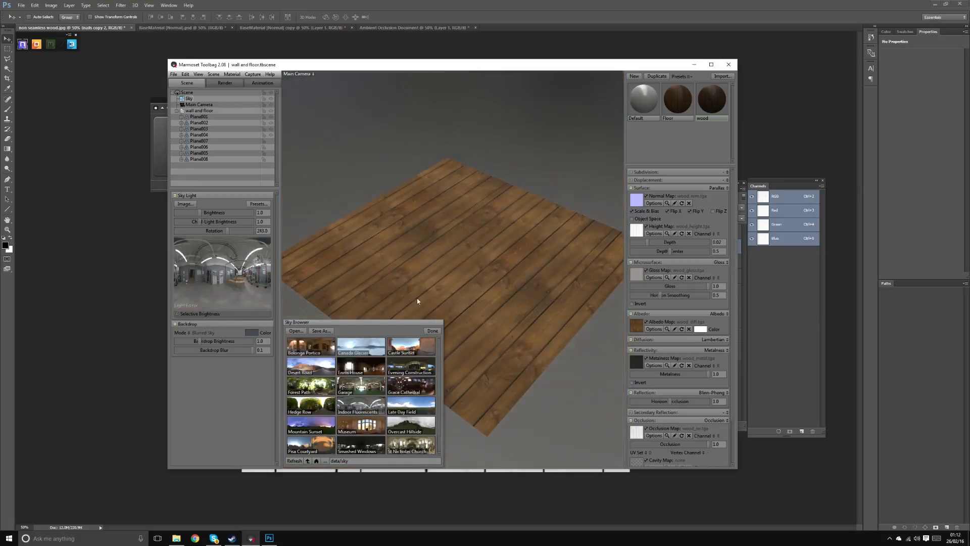
left_click(407, 387)
left_click_drag(472, 305, 503, 273)
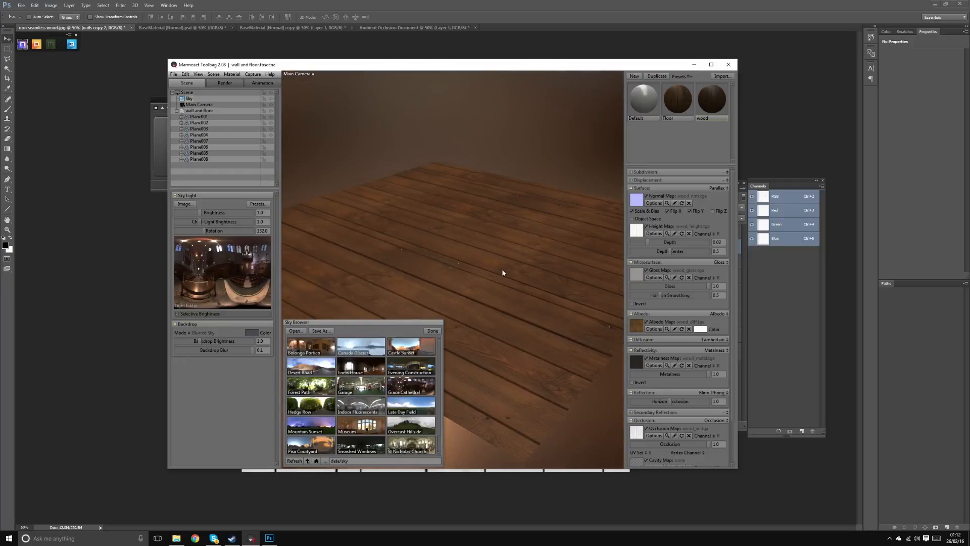
Open the material's wood_gloss.tga for editing in Photoshop and lighten it slightly with Hue/Saturation.
left_click(675, 277)
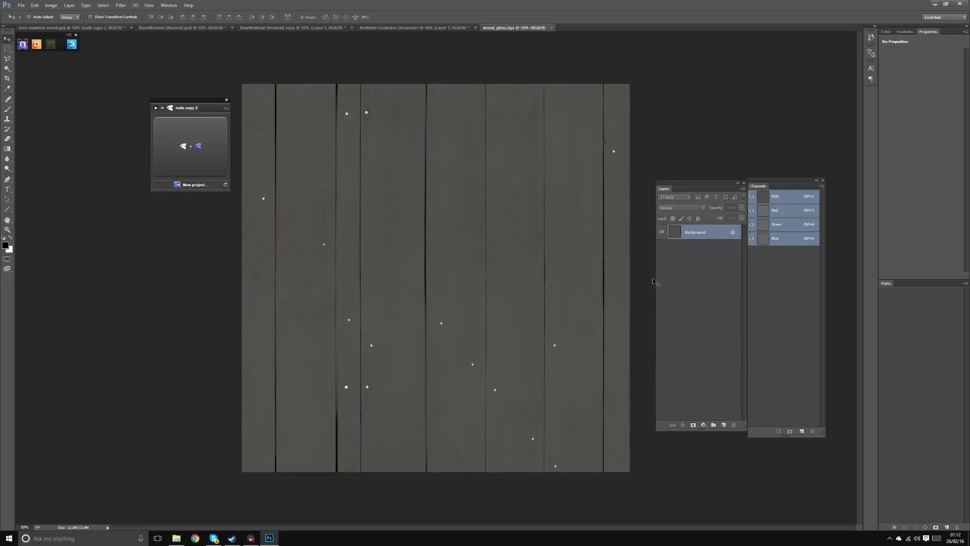
key("ctrl+u")
left_click_drag(298, 189, 301, 189)
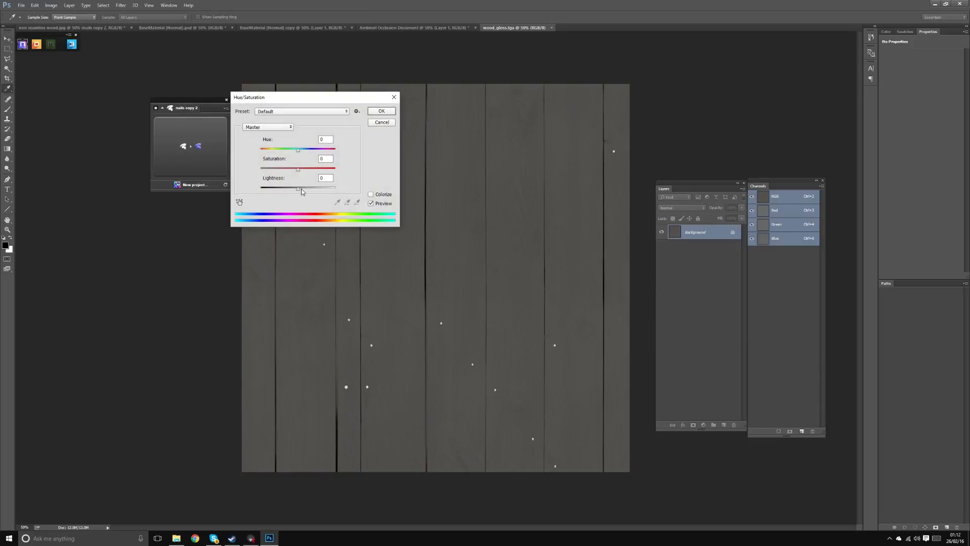
left_click(385, 112)
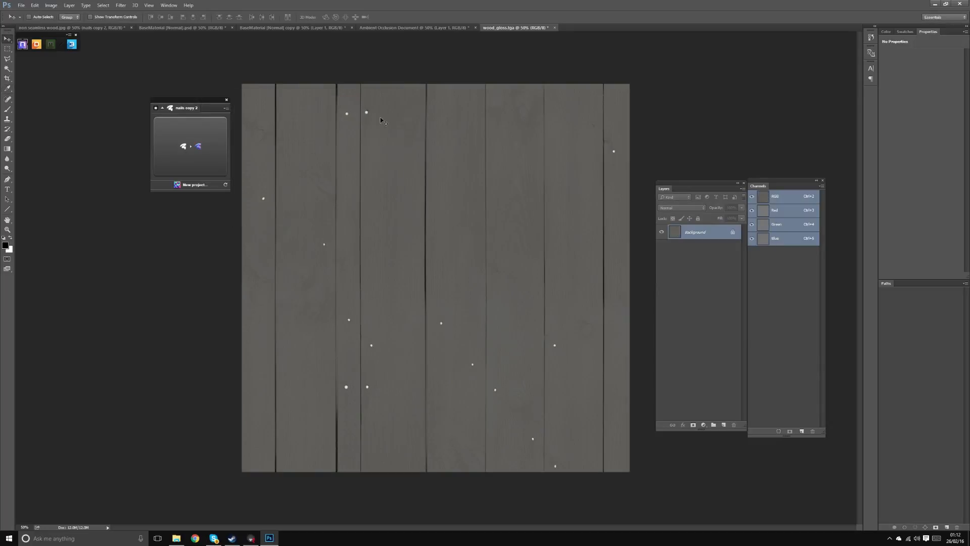
Save the lightened gloss map over wood_gloss.tga as a 24 bits/pixel Targa.
key("shift+ctrl+s")
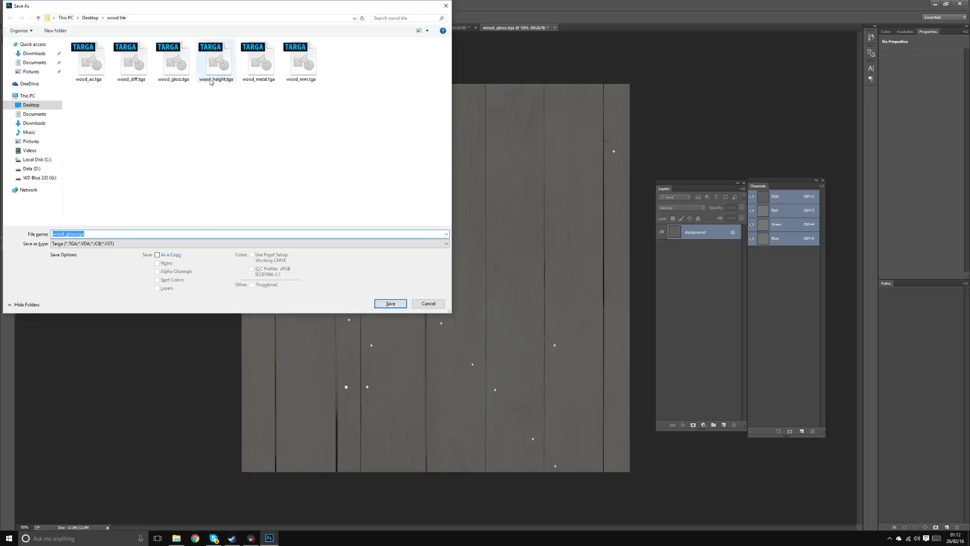
double_click(173, 61)
left_click(503, 269)
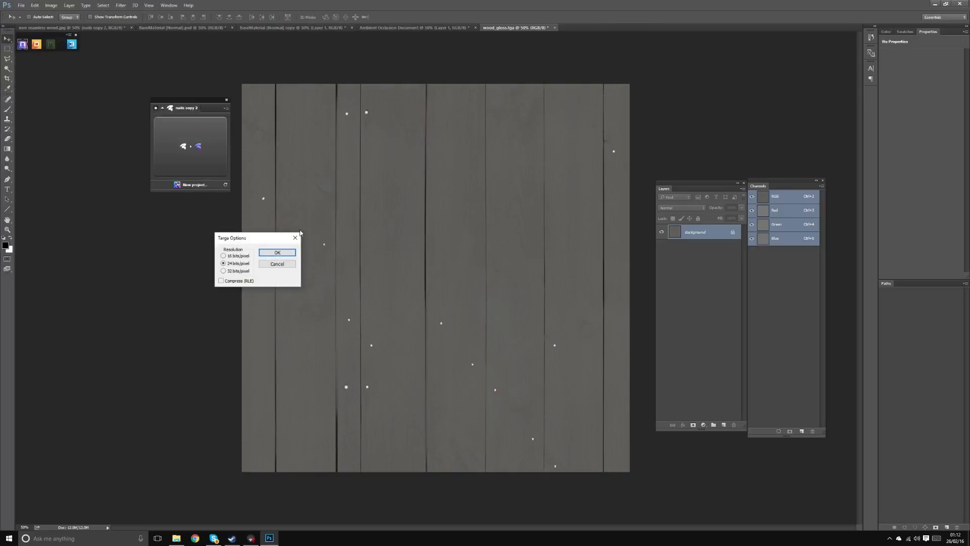
left_click(287, 253)
Switch to Marmoset Toolbag, set the sky brightness to 2.46, and check the floor with the light rotated.
key("alt+Tab")
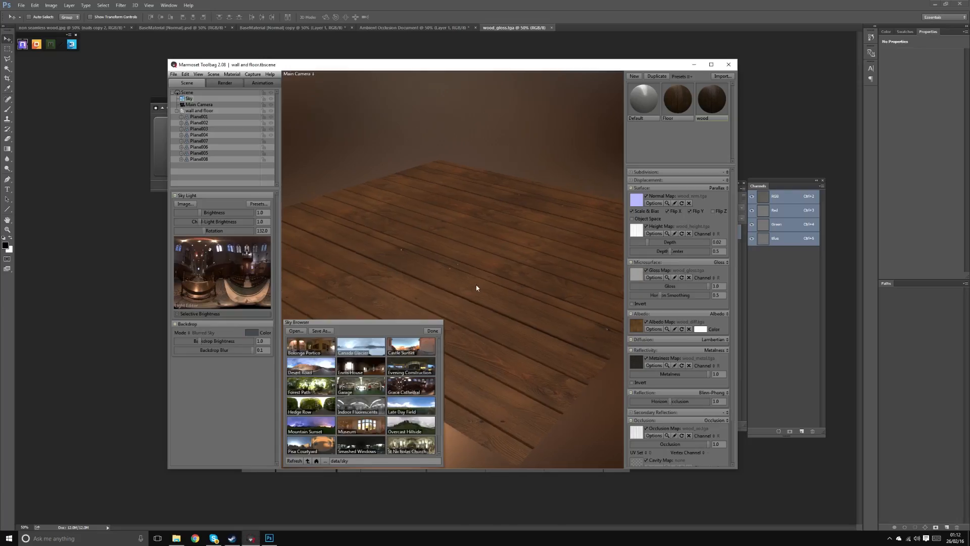
left_click_drag(476, 286, 497, 270)
left_click_drag(200, 213, 208, 214)
mouse_move(466, 235)
left_mouse_down()
mouse_move(422, 234)
mouse_move(460, 235)
left_mouse_up()
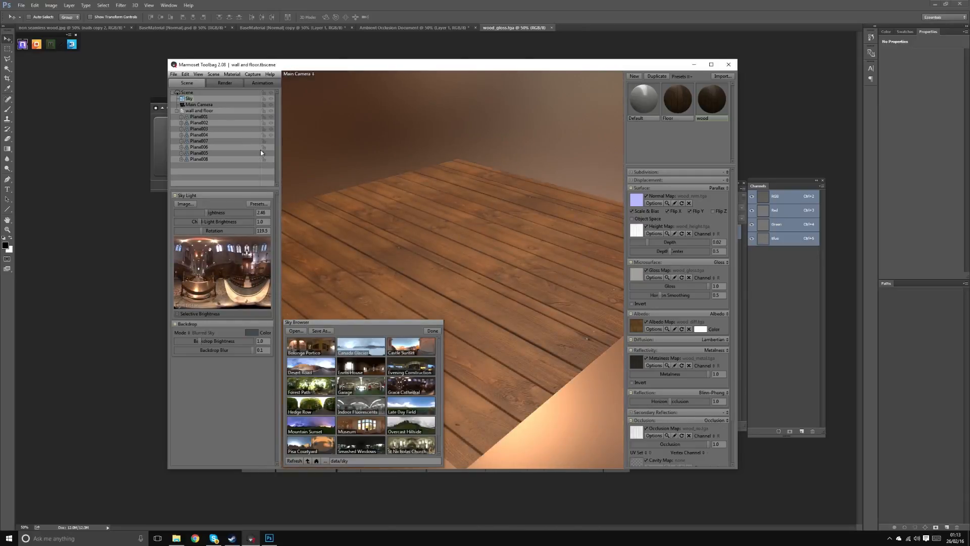
Show the hidden wall planes and add a child sky light with child light brightness 4.492, checking it with the sky rotated.
left_click(269, 159)
left_click(268, 148)
left_click(218, 249)
left_click_drag(201, 225, 206, 221)
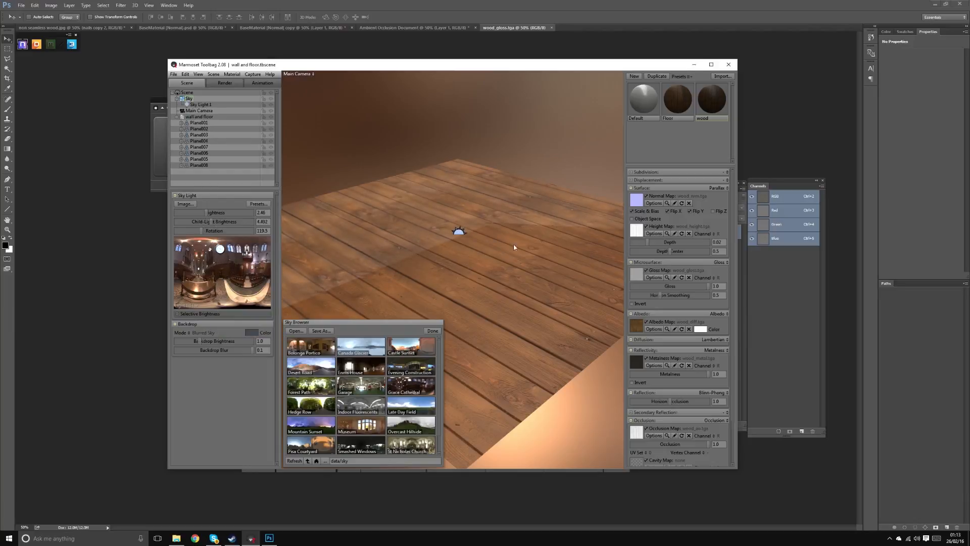
left_click_drag(514, 245, 465, 228)
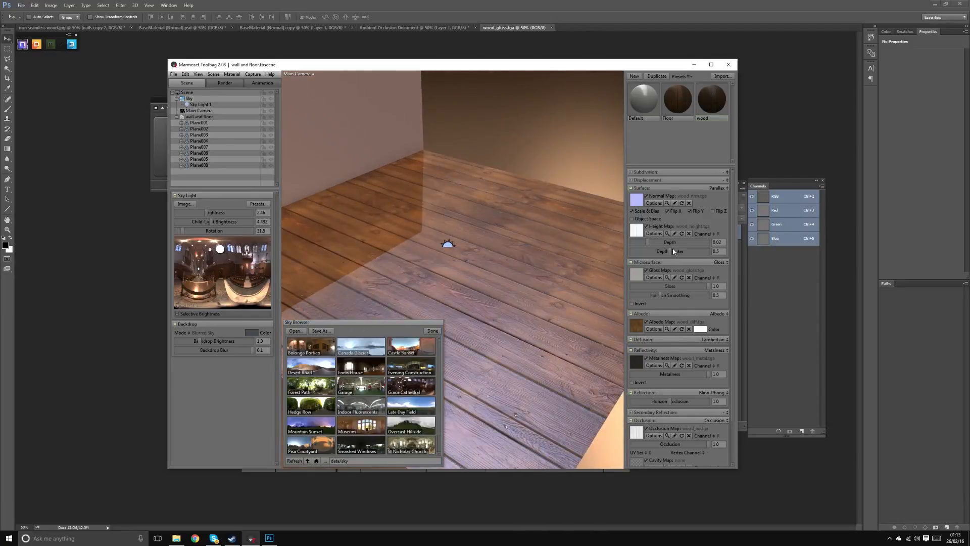
Open the material's wood_gloss.tga in Photoshop and darken it slightly with Hue/Saturation.
left_click(673, 277)
key("ctrl+u")
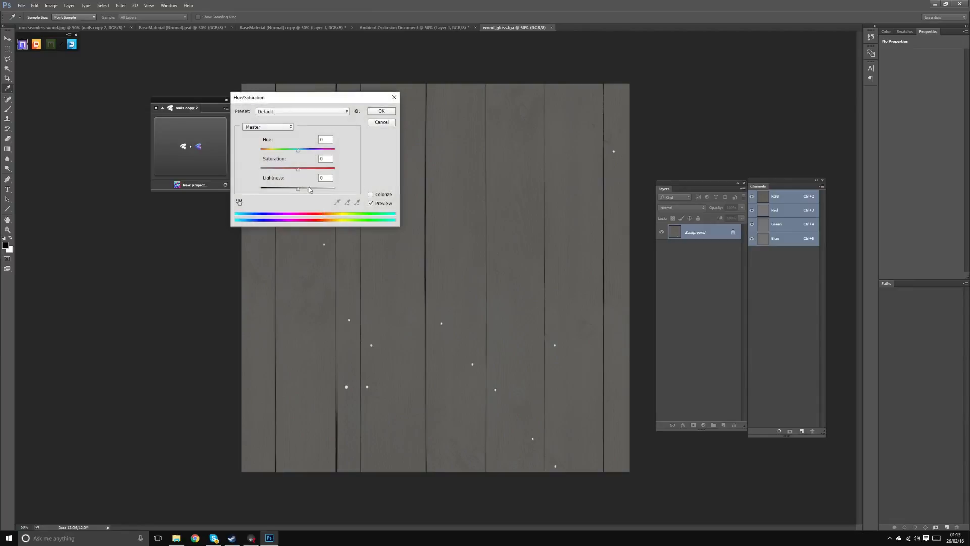
left_click_drag(296, 190, 292, 191)
left_click(381, 113)
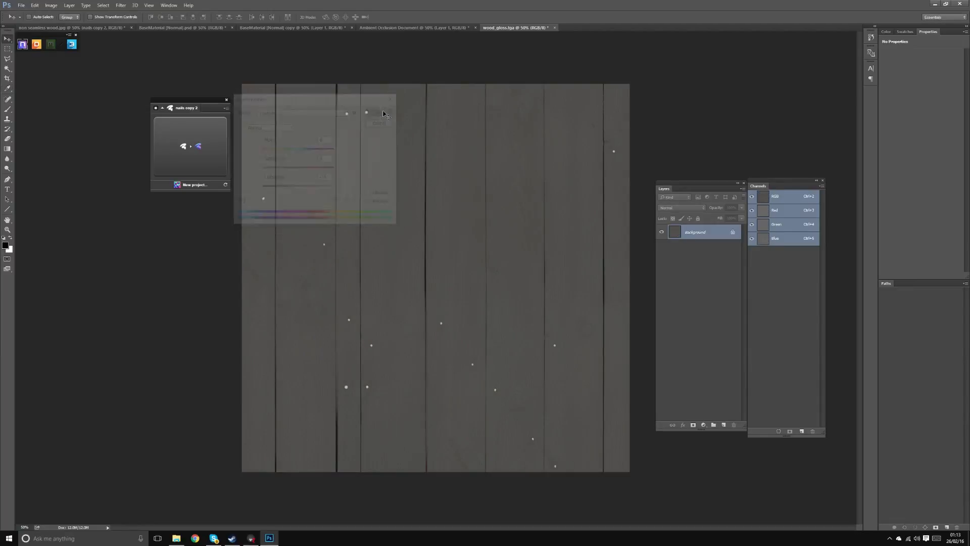
Save the darkened gloss map over wood_gloss.tga as a 24 bits/pixel Targa.
key("ctrl+shift+s")
double_click(174, 62)
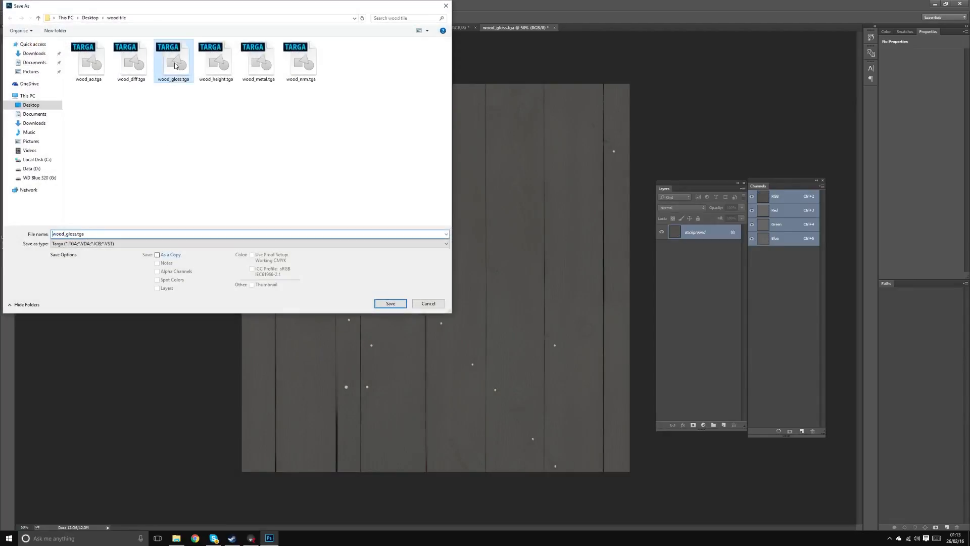
left_click(498, 271)
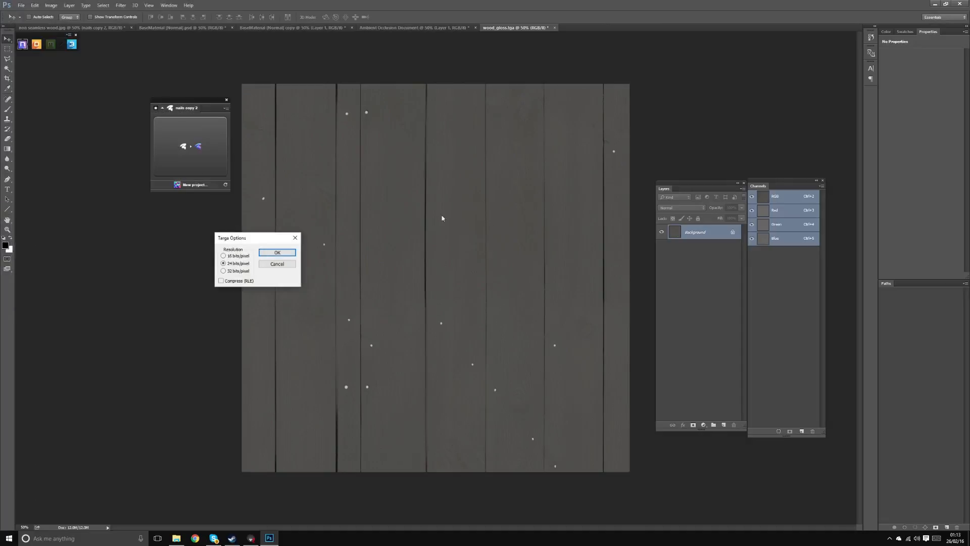
left_click(276, 253)
Return to Marmoset Toolbag, dismiss the sky browser, and examine the floor and wall in an uncluttered viewport.
key("alt+Tab")
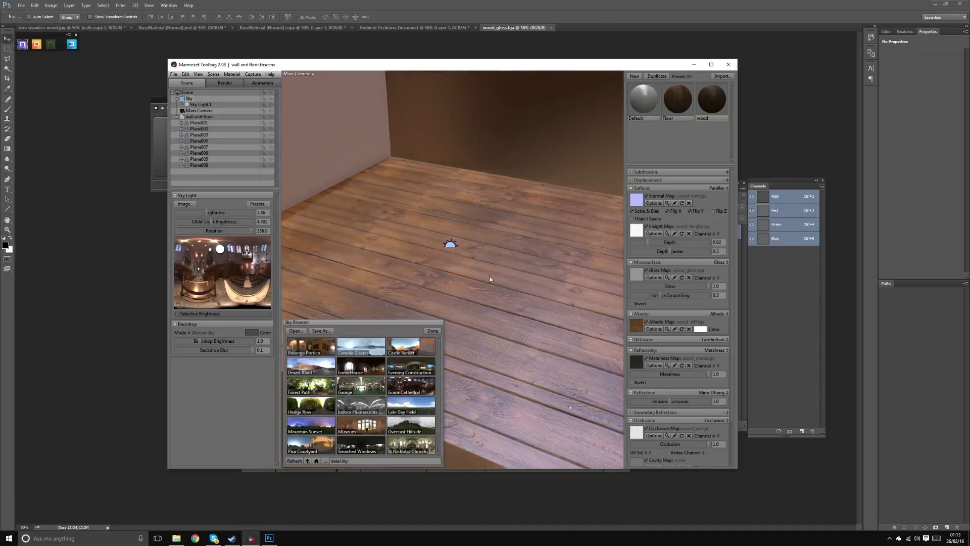
left_click_drag(490, 276, 418, 277)
scroll(502, 224, "down", 5)
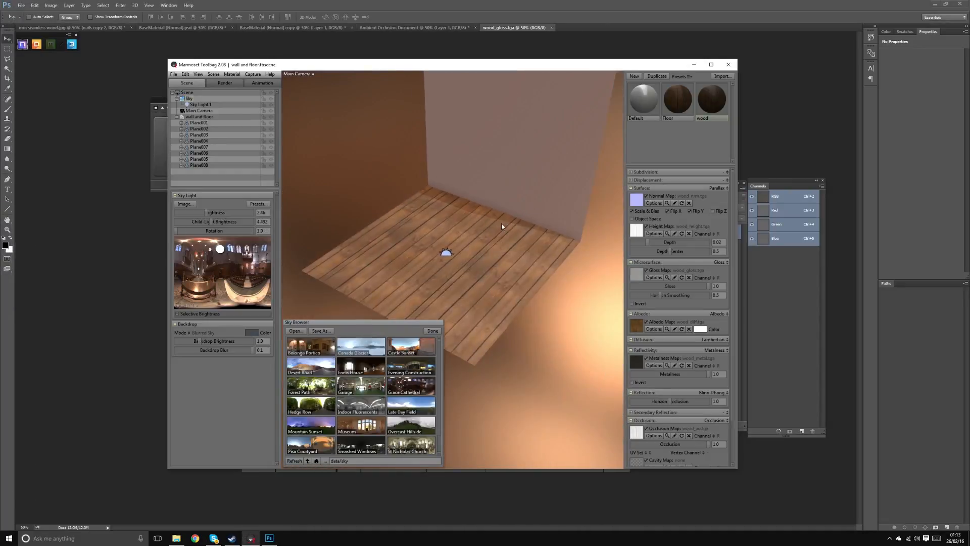
key("Tab")
left_click(433, 331)
left_click_drag(504, 334, 505, 312)
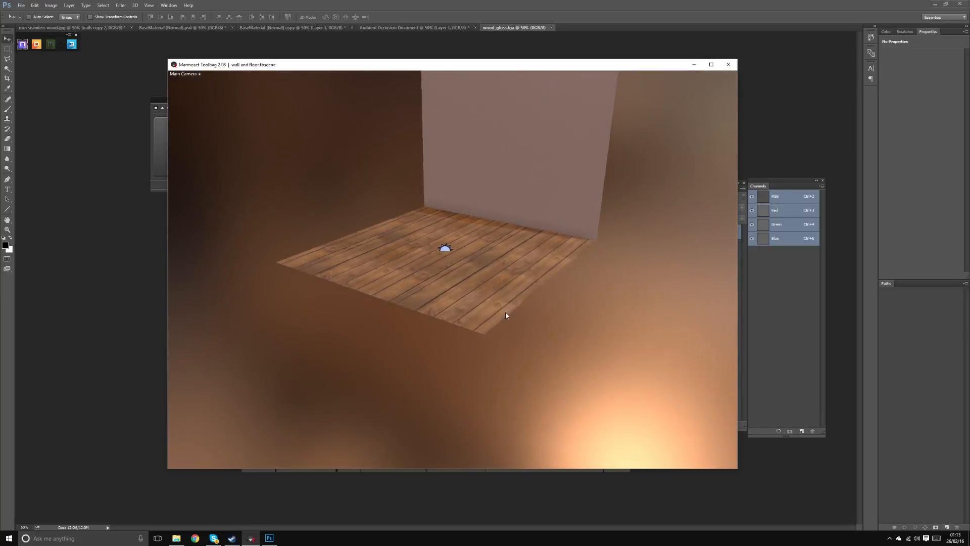
Toggle the visibility of Plane008, Plane005, Plane006 and Plane007 to show only the floor, and examine it close up and whole.
key("Tab")
left_click(270, 166)
left_click(270, 159)
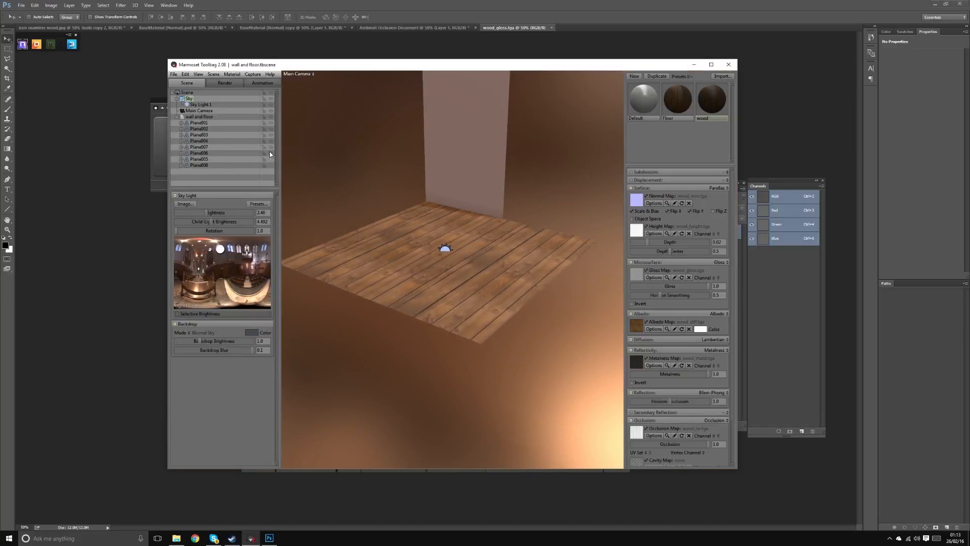
left_click(269, 153)
left_click(269, 147)
key("Tab")
scroll(503, 325, "up", 5)
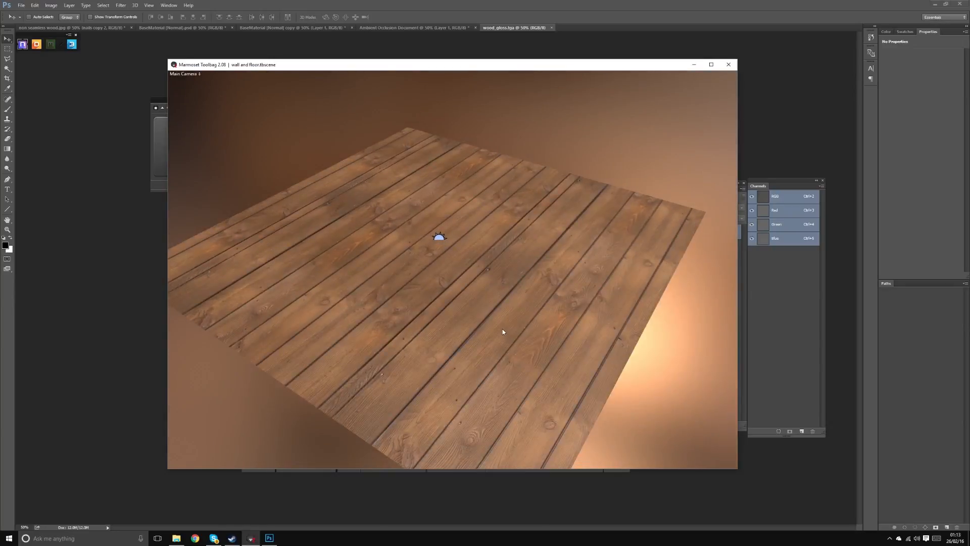
scroll(497, 300, "down", 4)
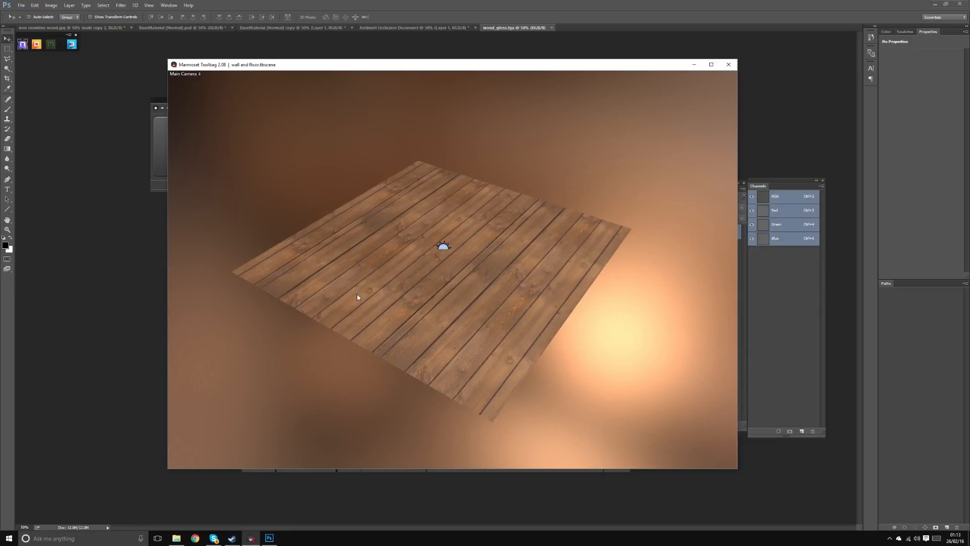
Try moving one floor tile out of the grid along its horizontal axis, and undo the move.
left_click(306, 272)
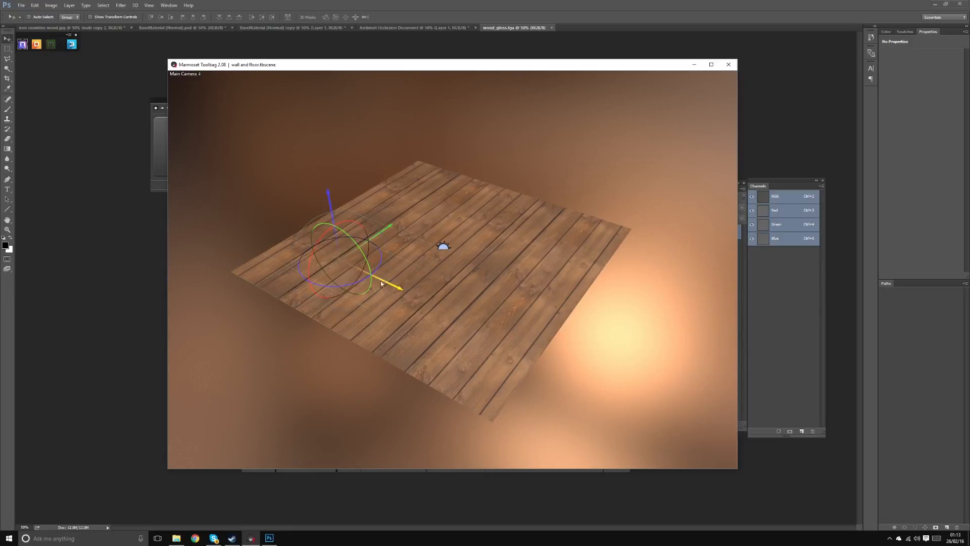
left_click_drag(386, 229, 363, 243)
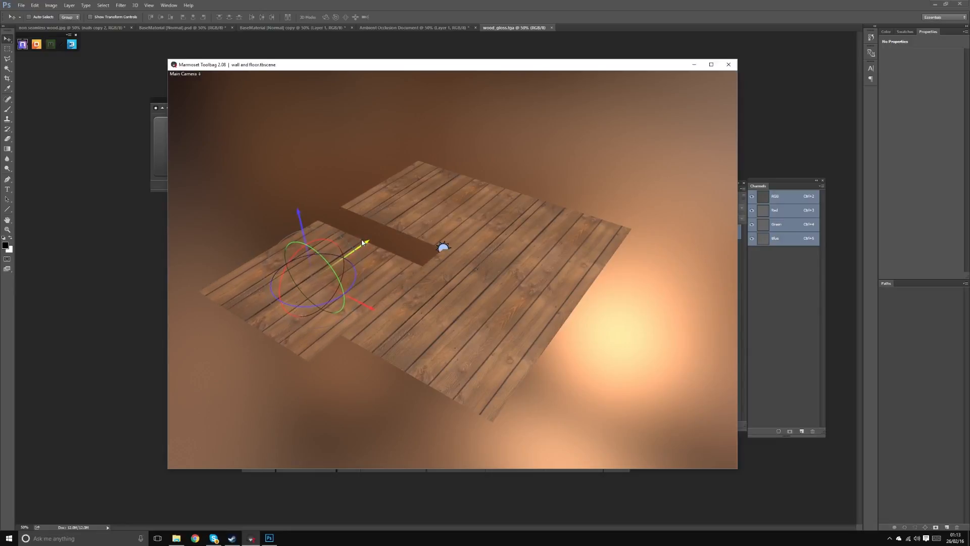
key("ctrl+z")
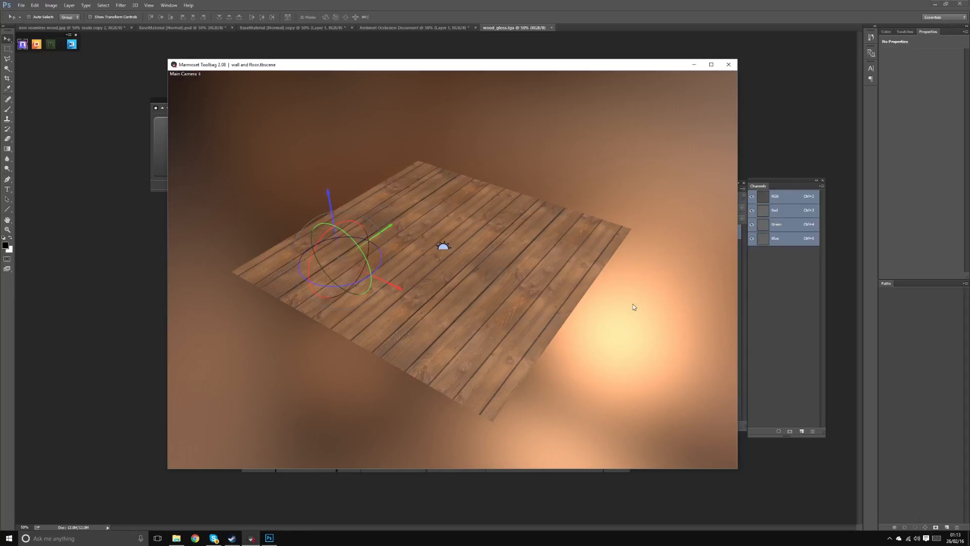
Examine the complete tiled floor in the full viewport with the sky light rotated.
key("Tab")
key("Tab")
mouse_move(500, 282)
left_mouse_down()
mouse_move(301, 267)
mouse_move(400, 268)
mouse_move(458, 252)
left_mouse_up()
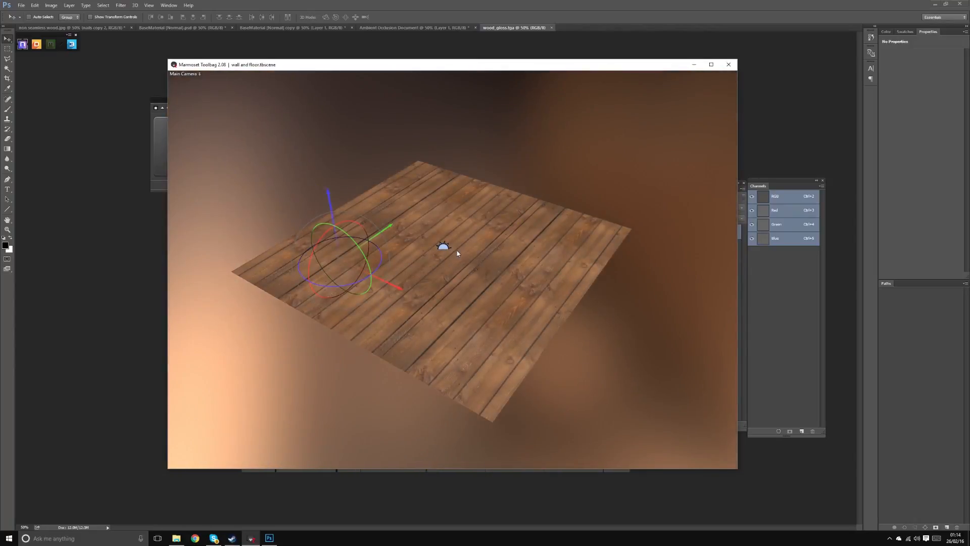